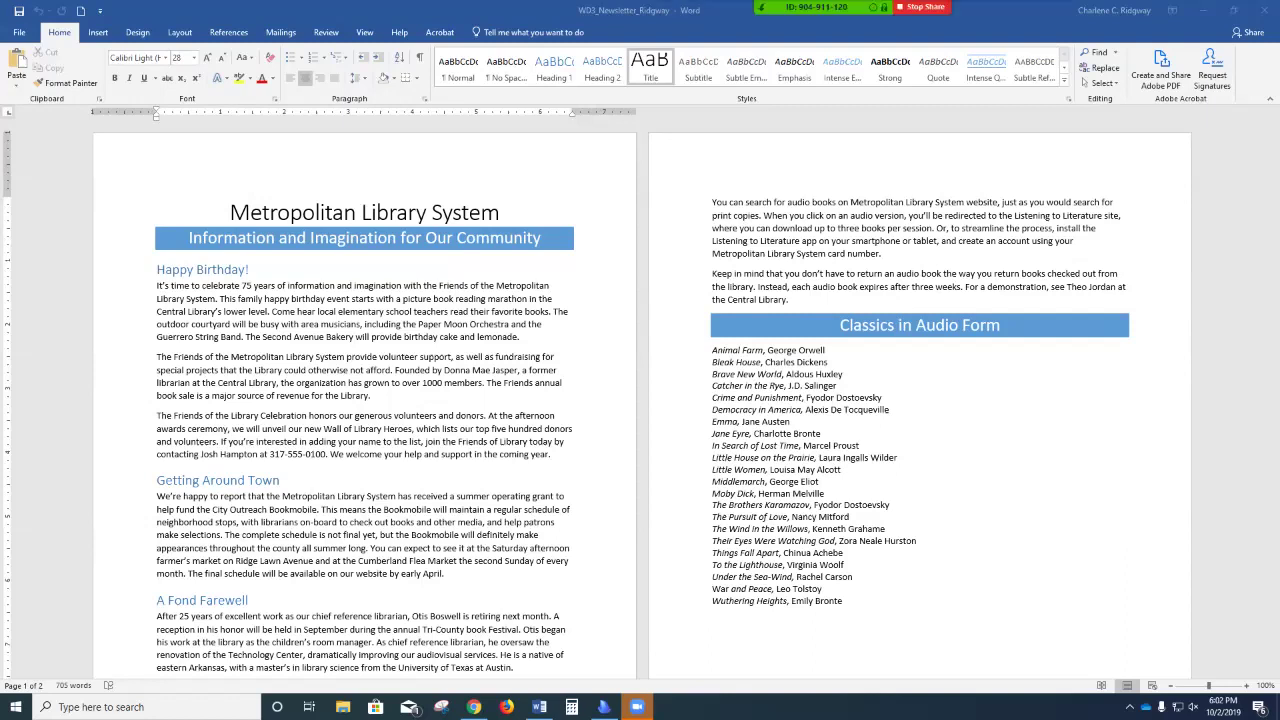
Show the formatting marks and insert a continuous section break before the "Happy Birthday!" heading.
key(ctrl+shift+8)
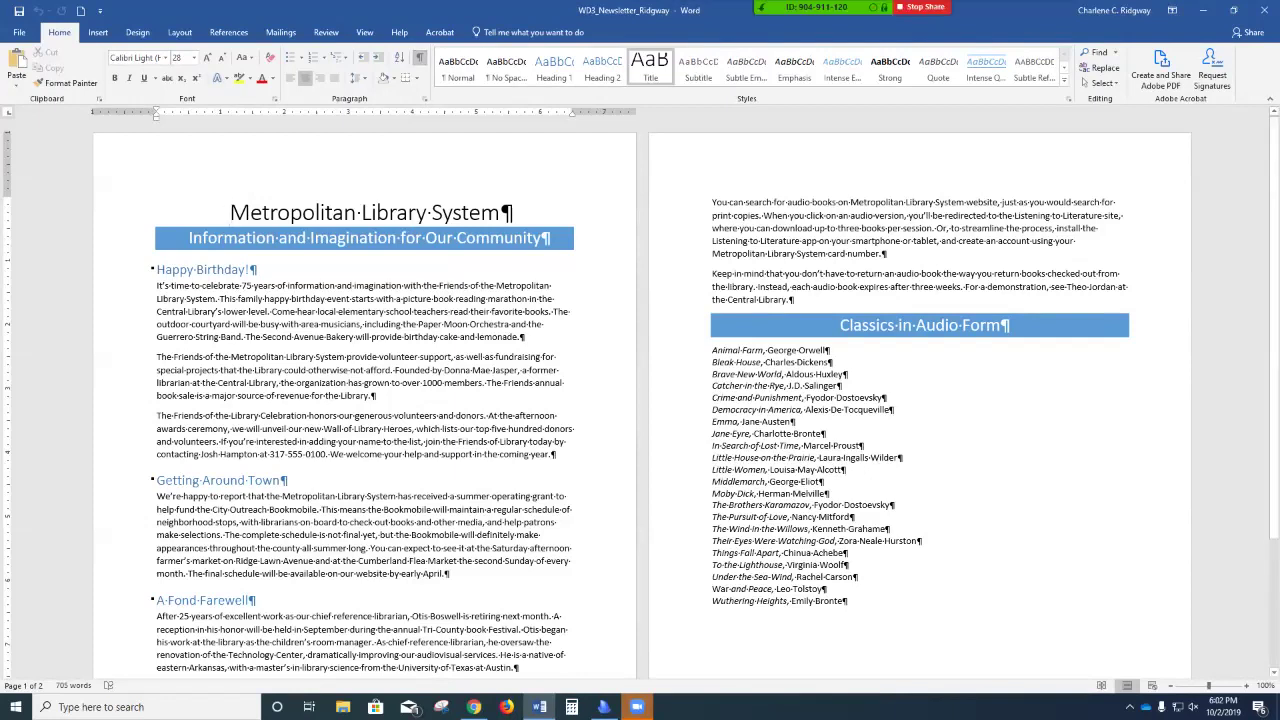
scroll(640, 400, up, 2)
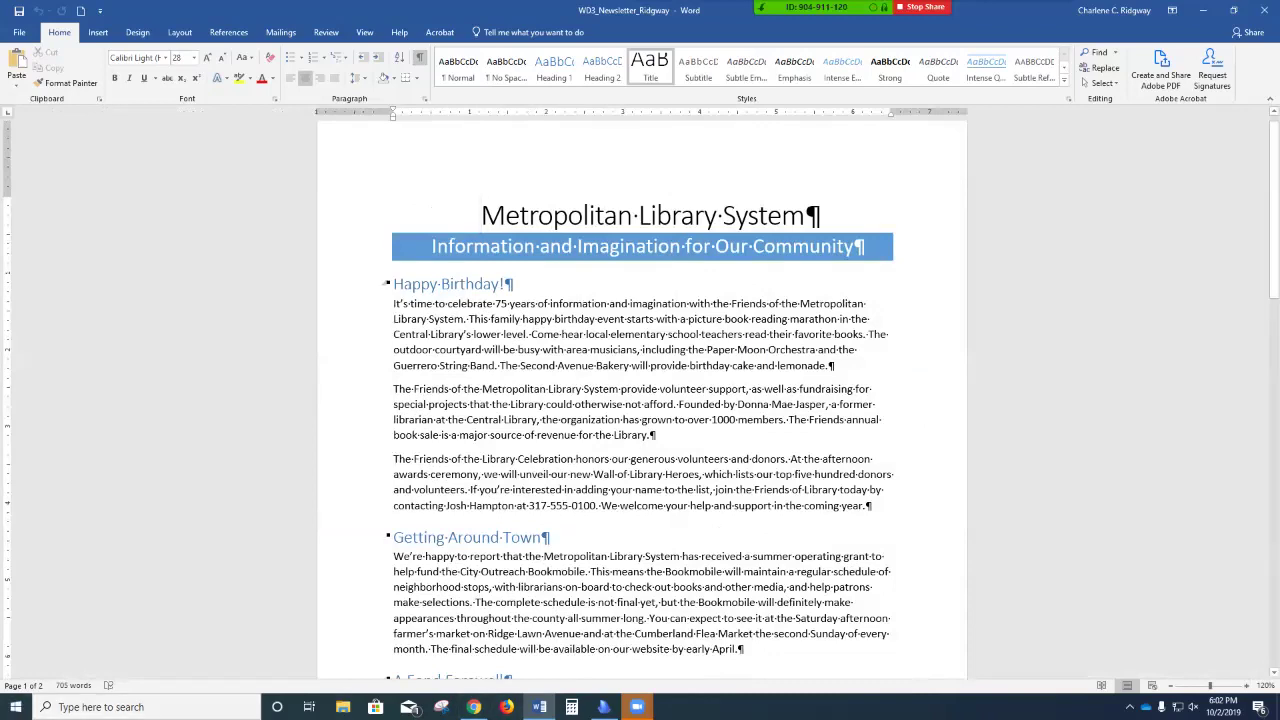
click(393, 284)
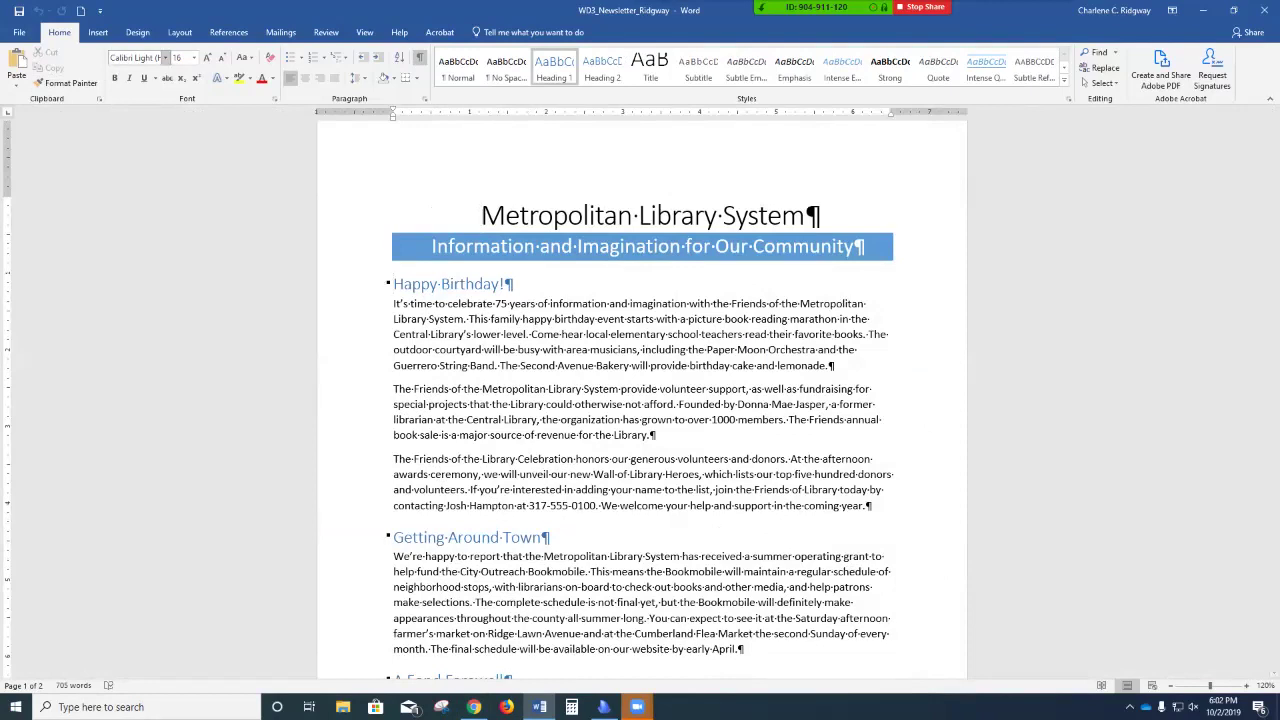
click(180, 32)
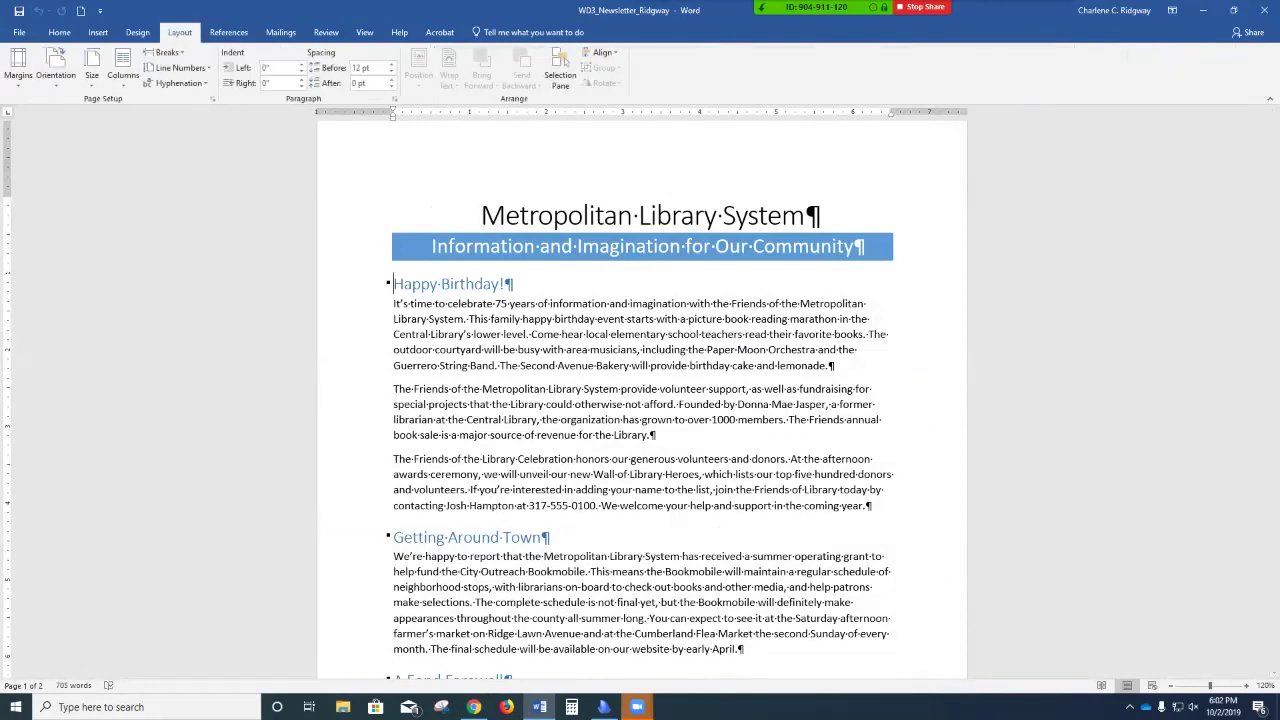
click(165, 52)
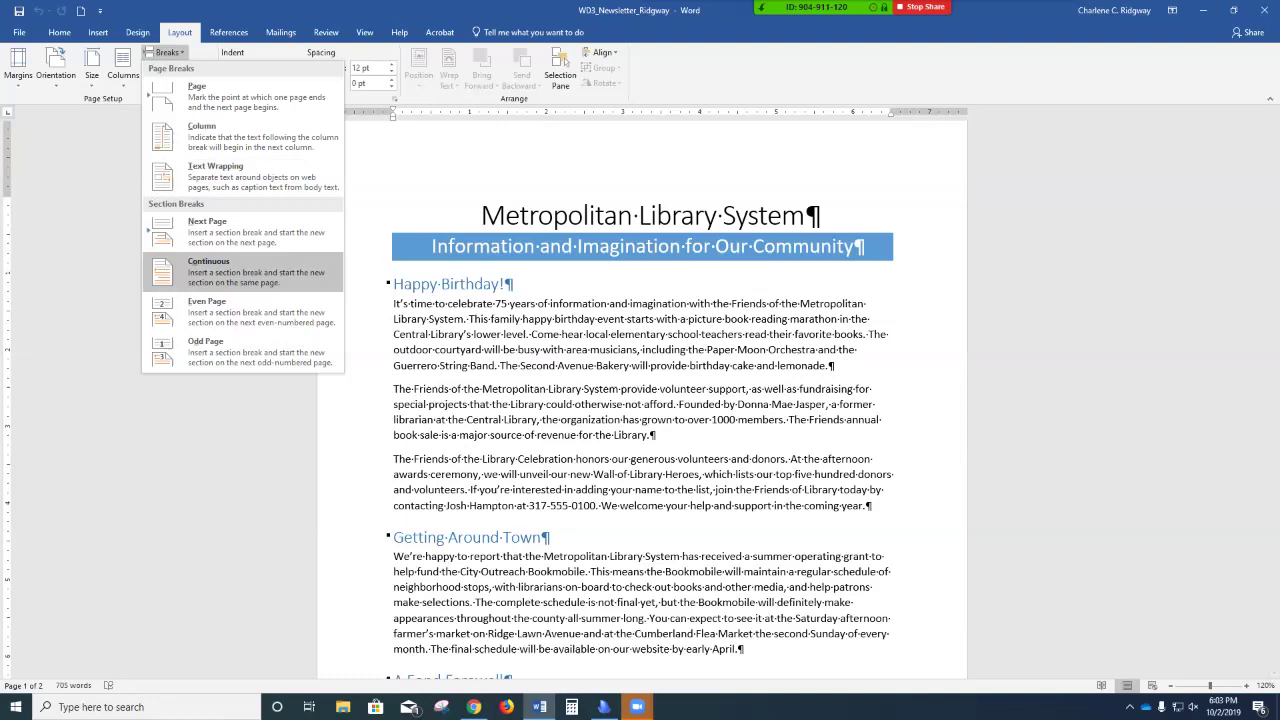
click(230, 270)
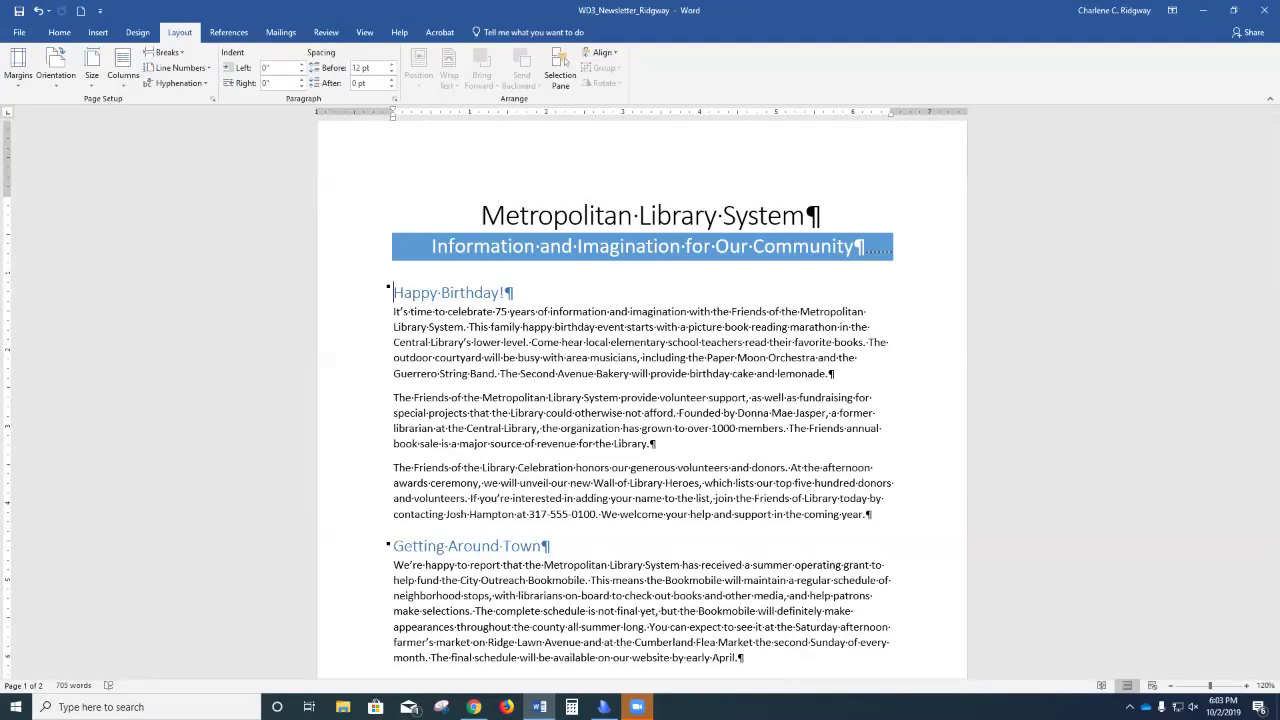
Insert continuous section breaks immediately before and after the "Classics in Audio Form" heading.
scroll(640, 400, down, 5)
scroll(640, 400, down, 4)
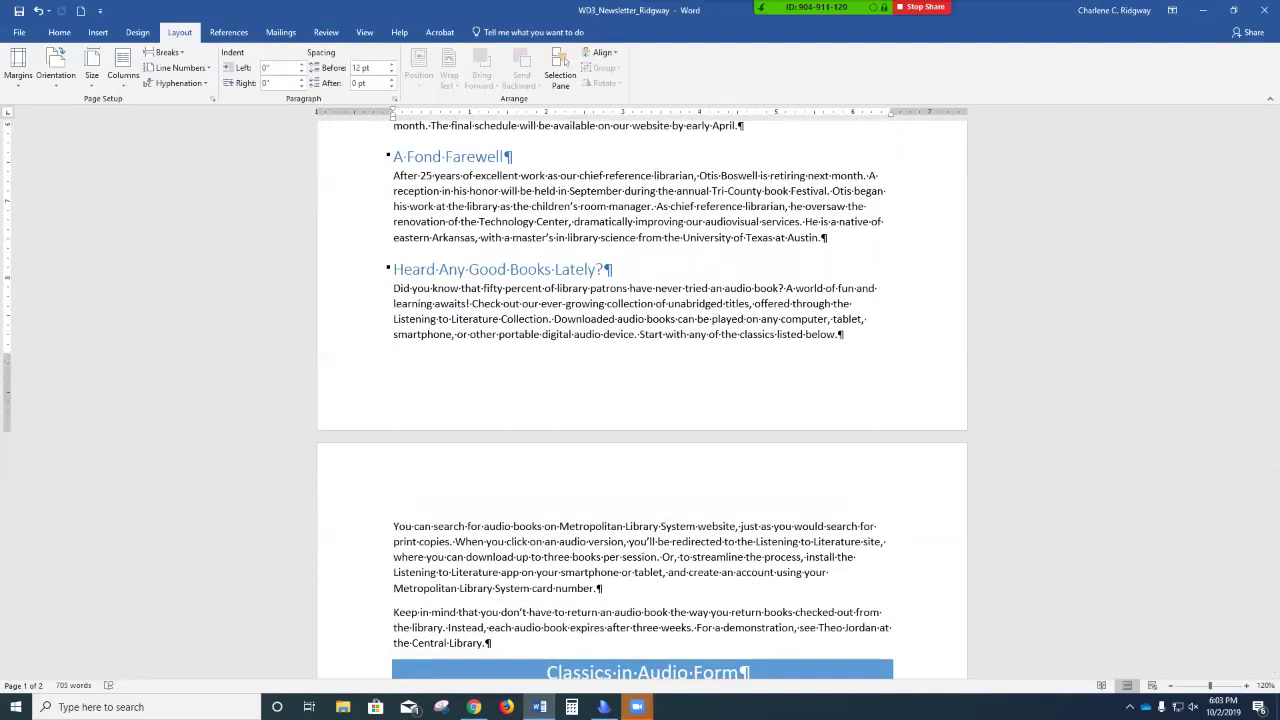
scroll(640, 400, down, 3)
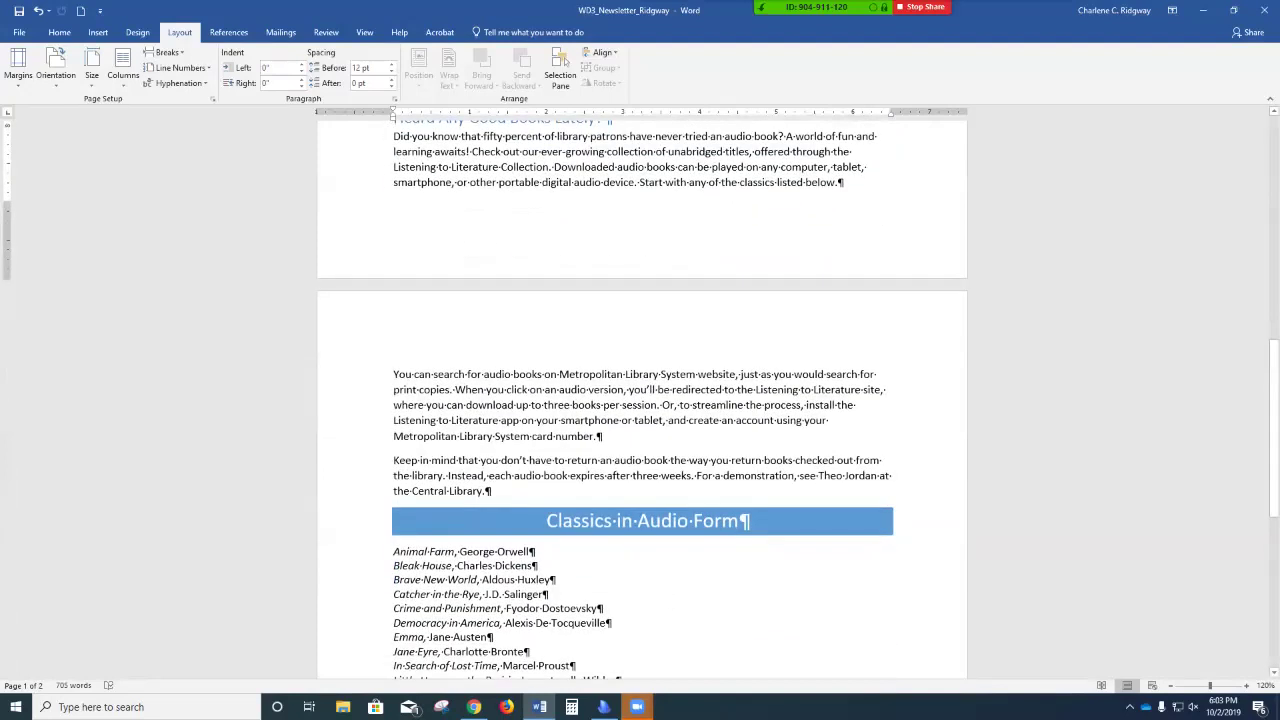
click(480, 374)
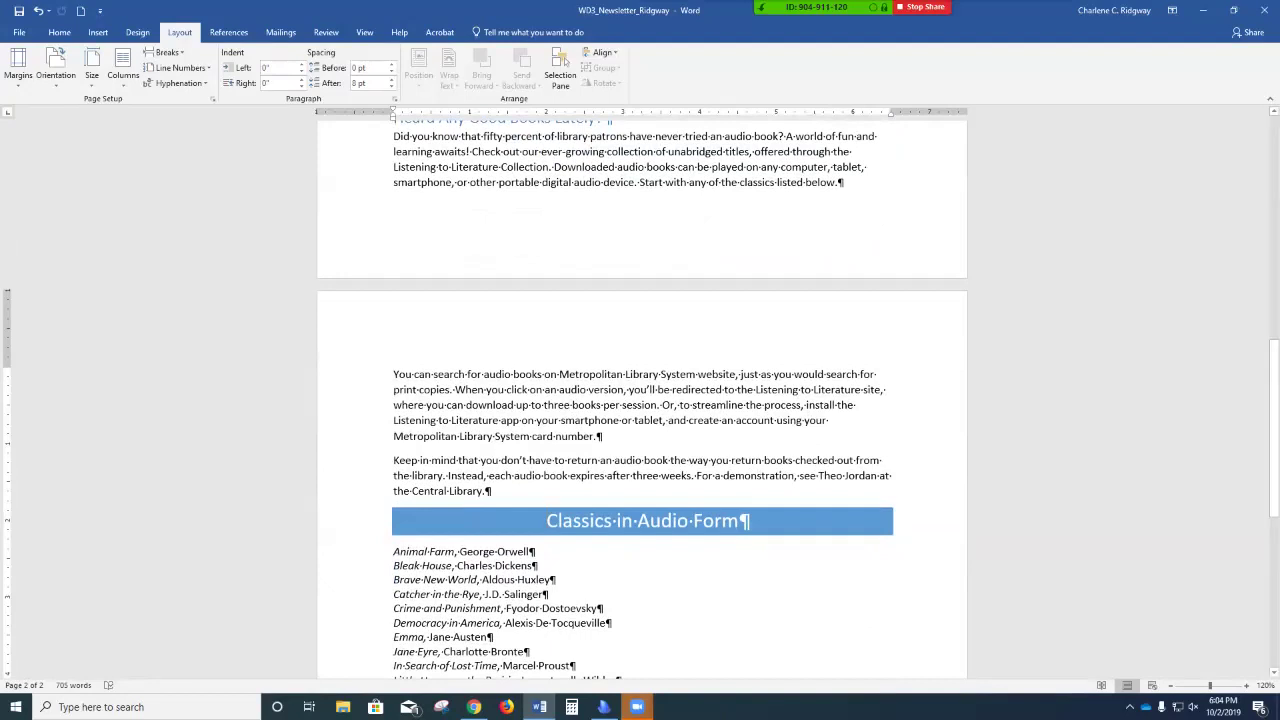
click(165, 52)
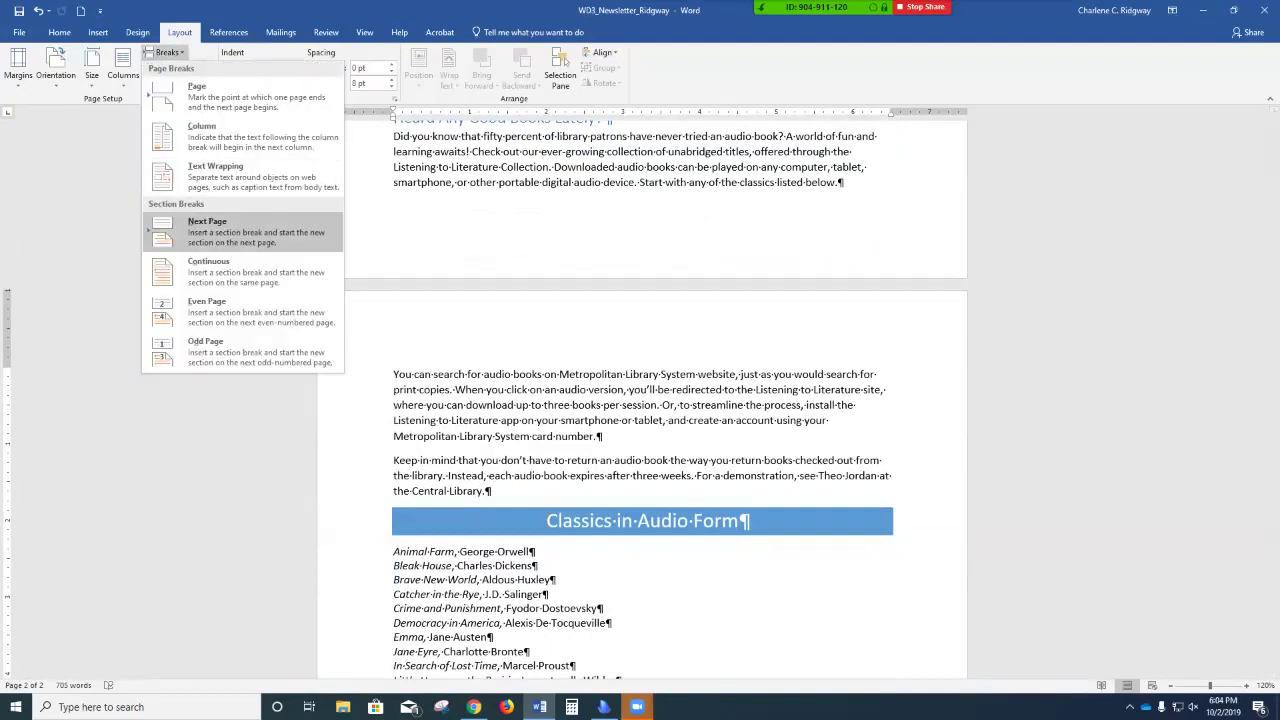
click(208, 270)
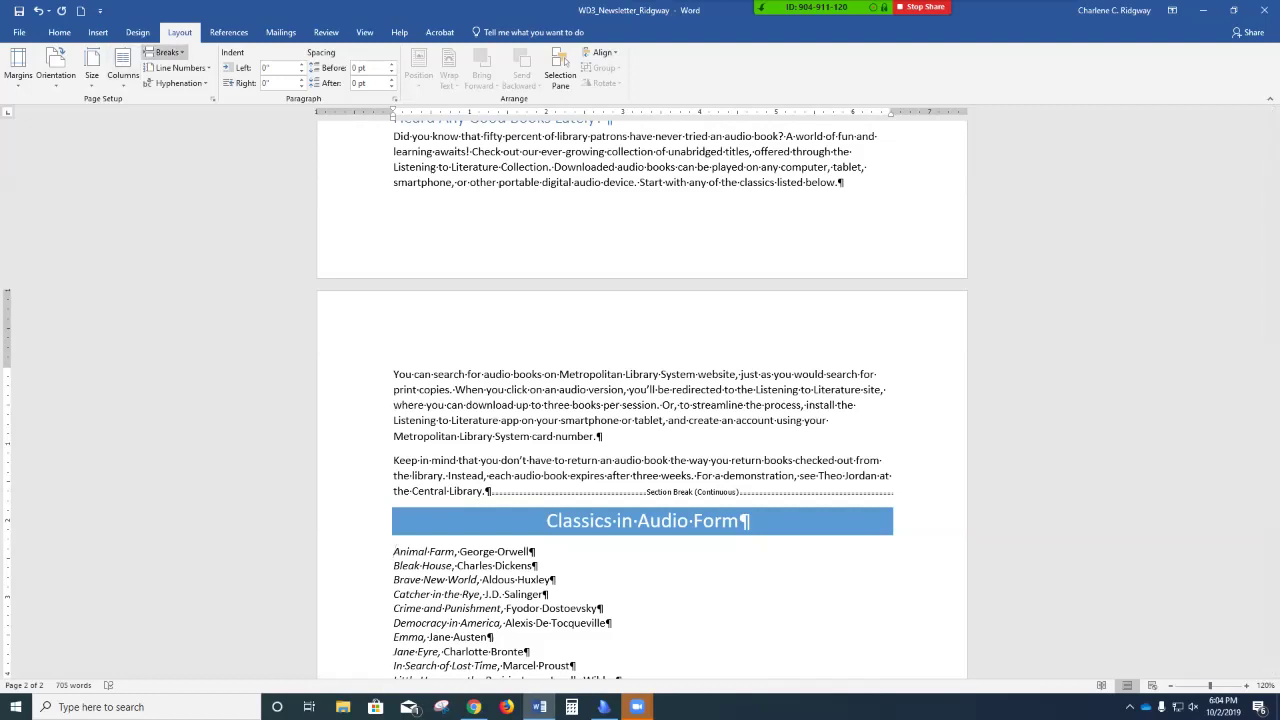
click(165, 52)
click(230, 262)
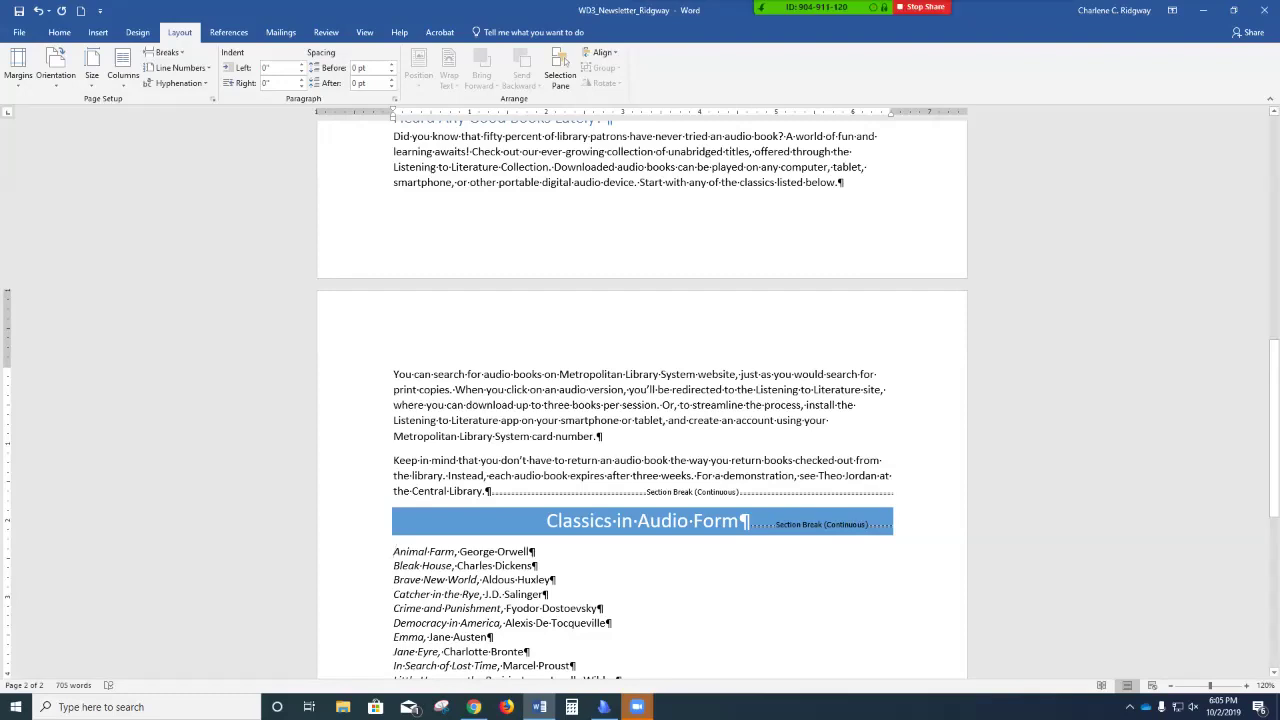
Set the left and right margins to .75" for the title section at the start of the newsletter.
key(ctrl+Home)
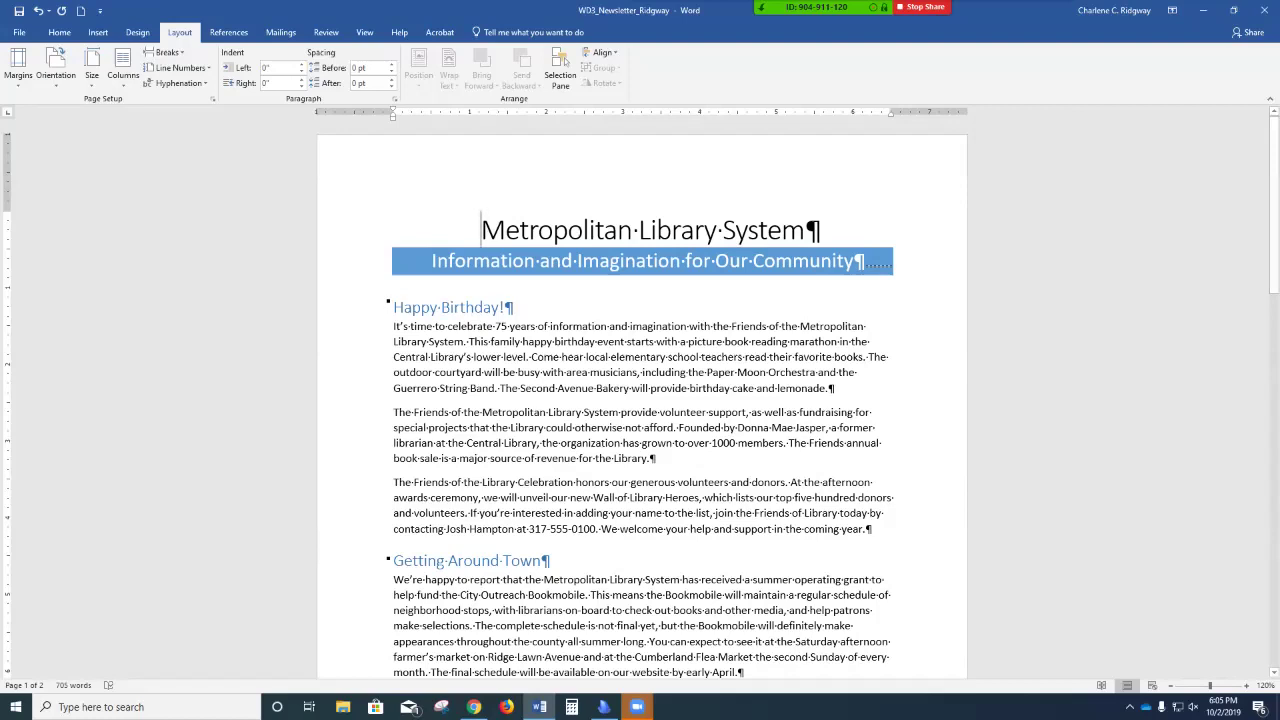
scroll(384, 303, down, 3)
scroll(640, 400, down, 15)
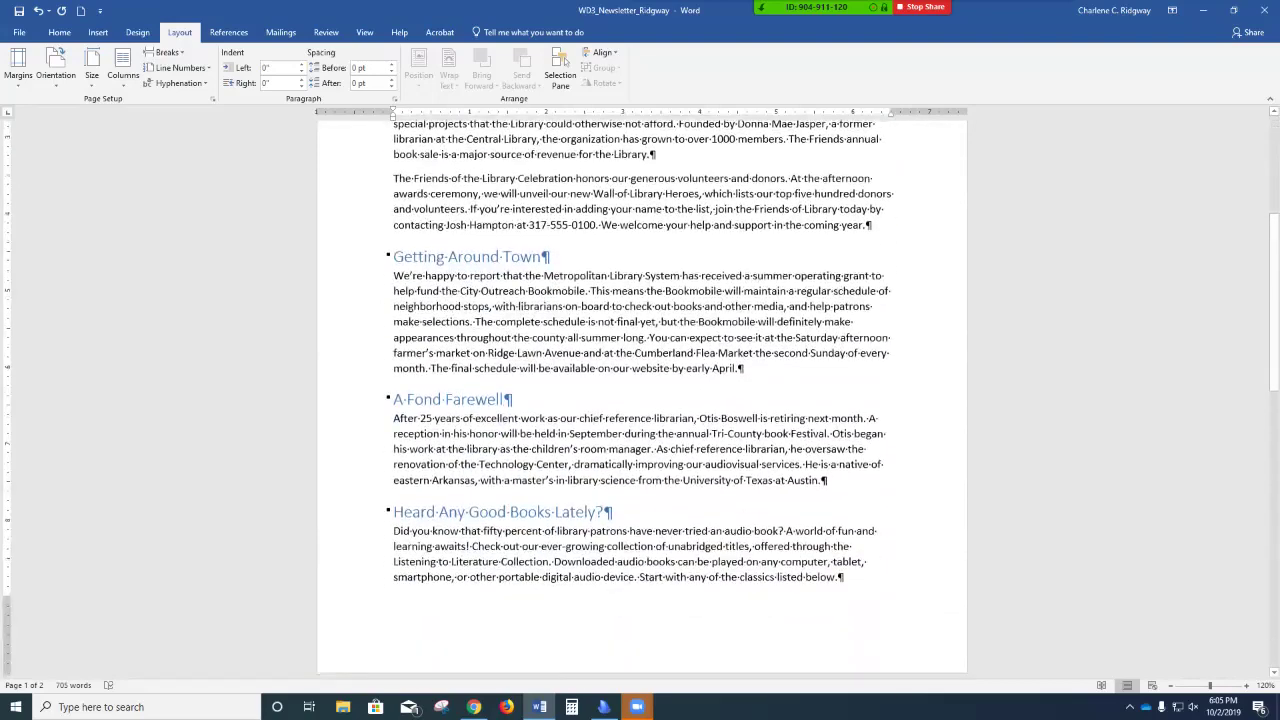
scroll(640, 400, down, 3)
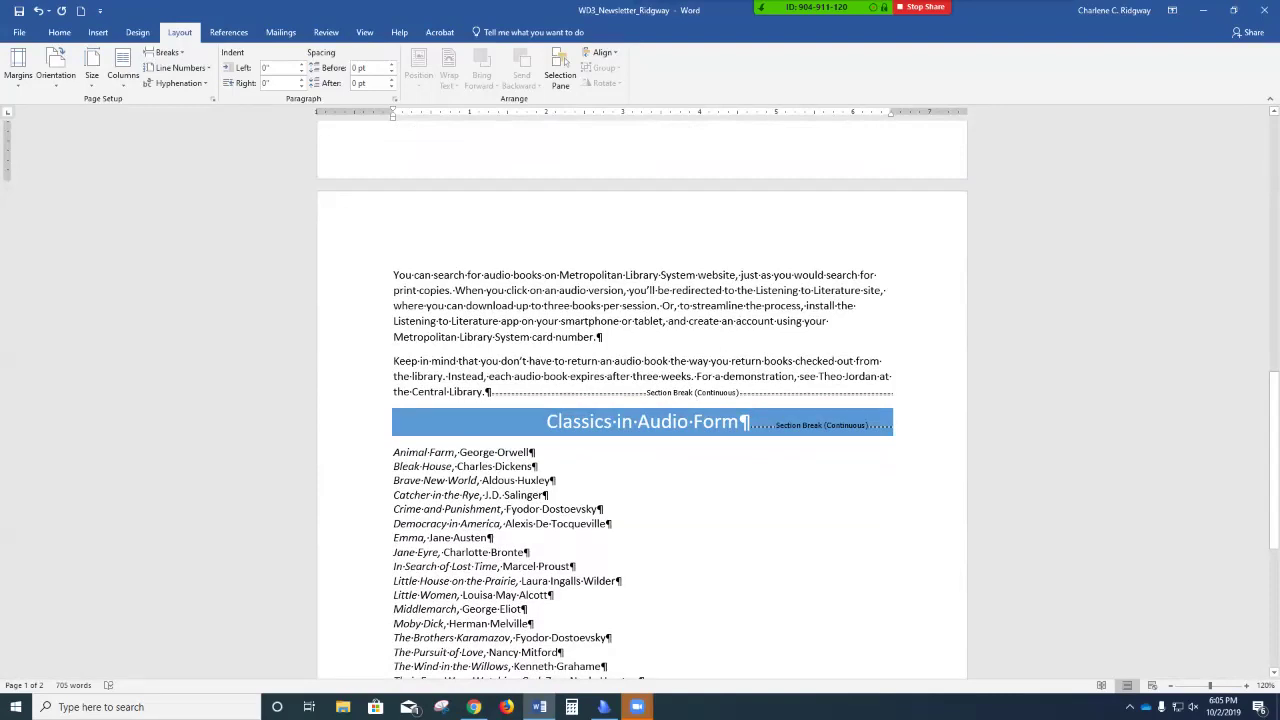
scroll(640, 400, down, 3)
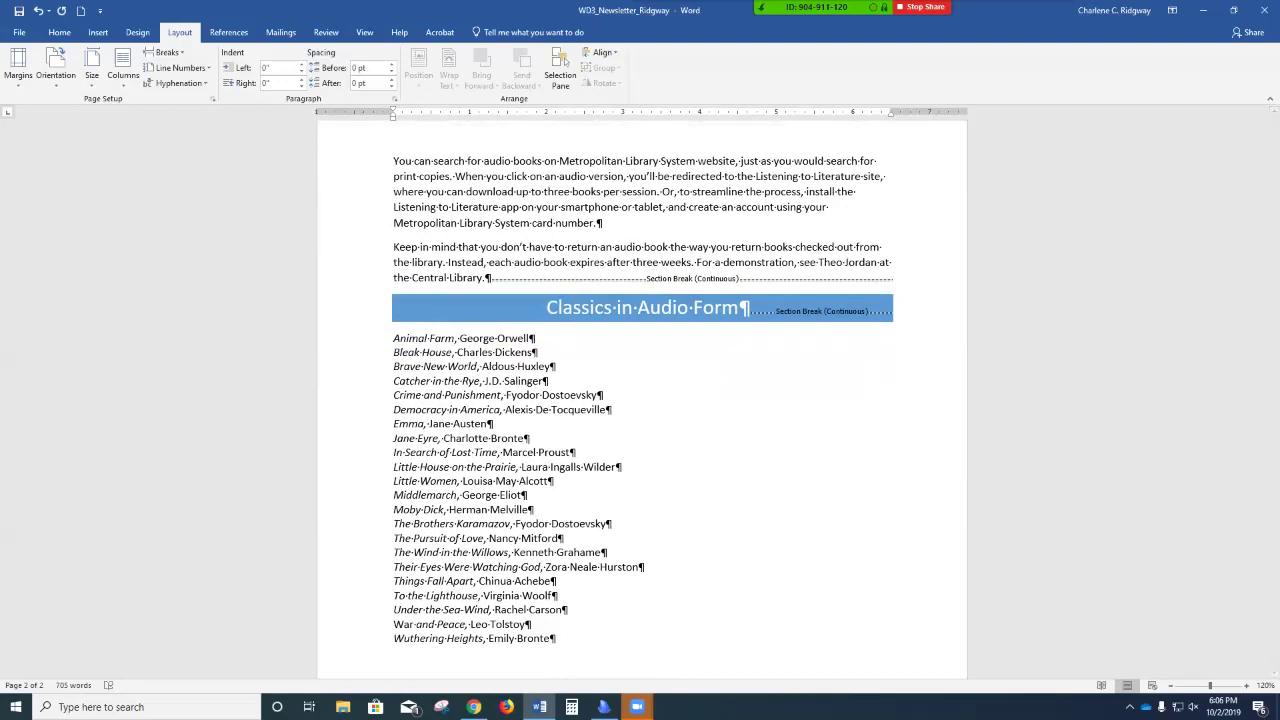
scroll(640, 400, up, 20)
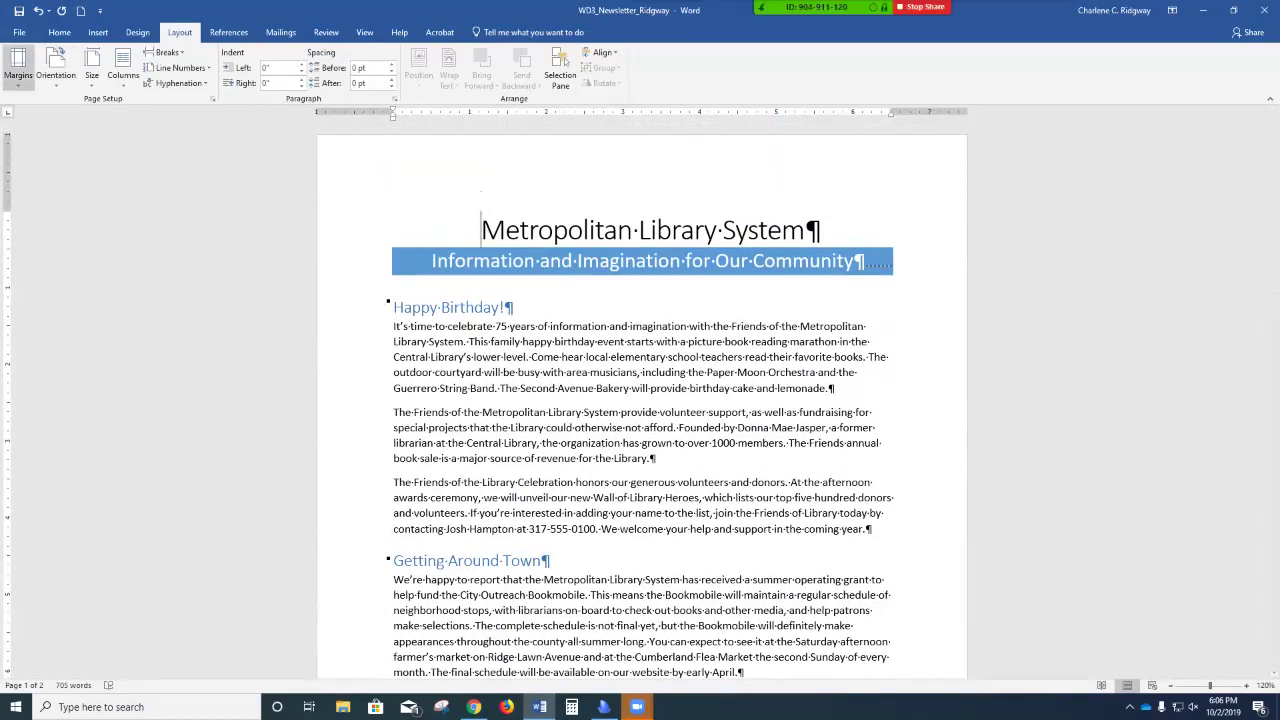
click(18, 70)
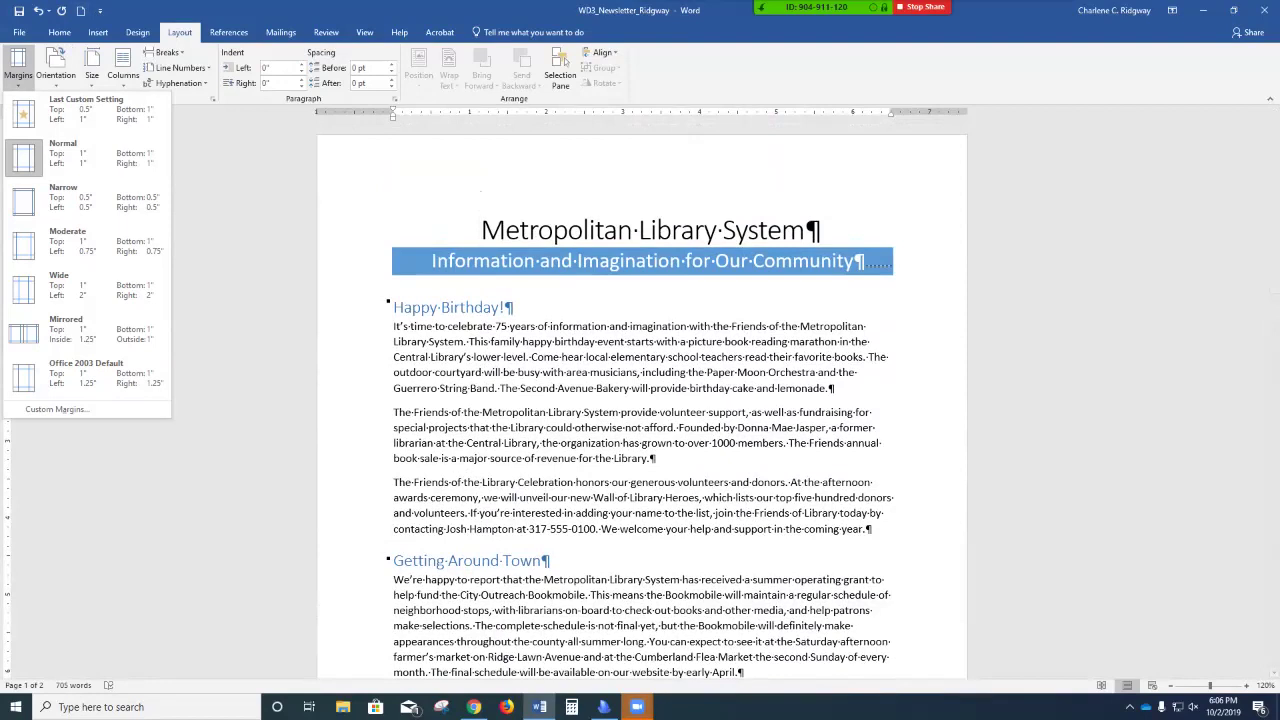
click(57, 409)
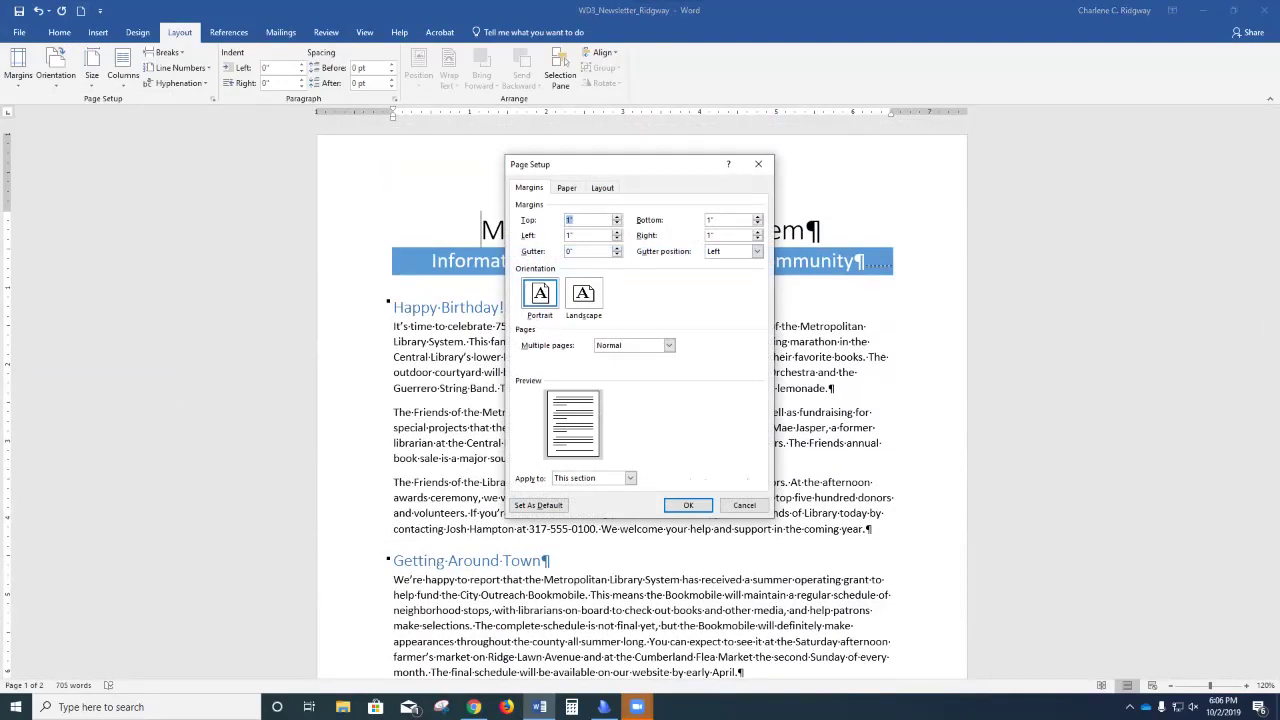
key(Tab)
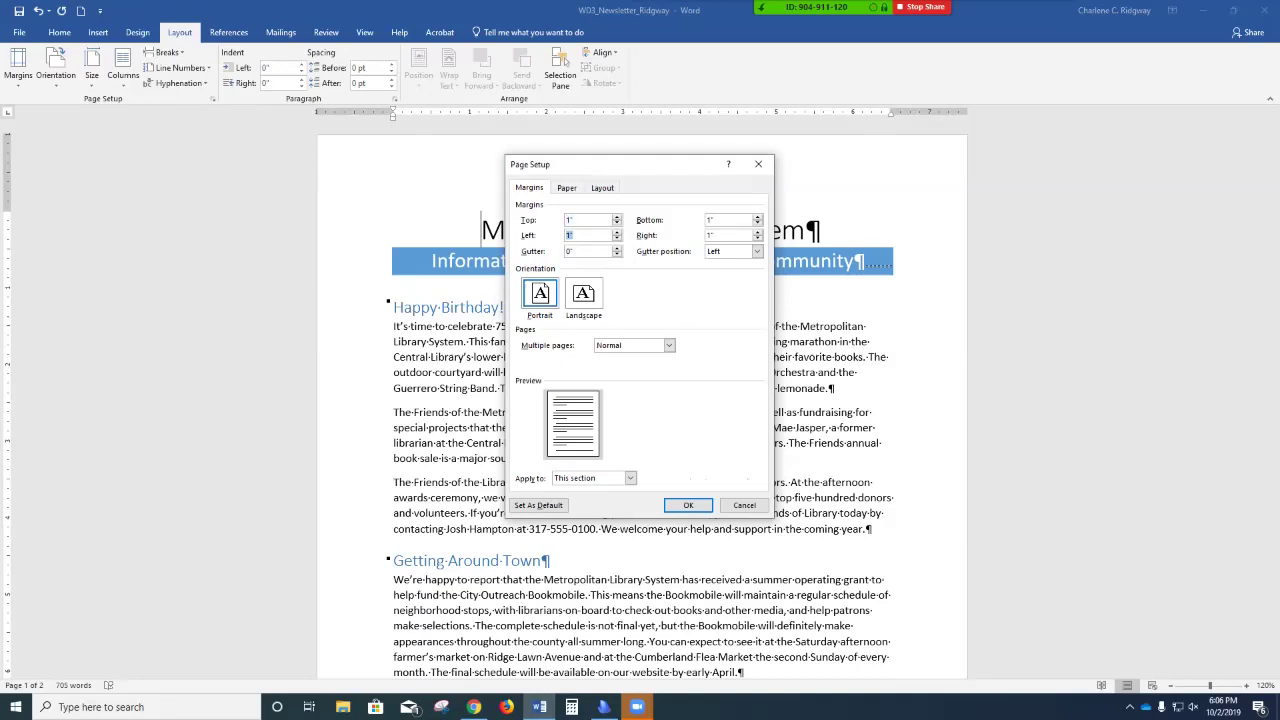
text(.75)
double_click(709, 235)
text(.75)
click(688, 505)
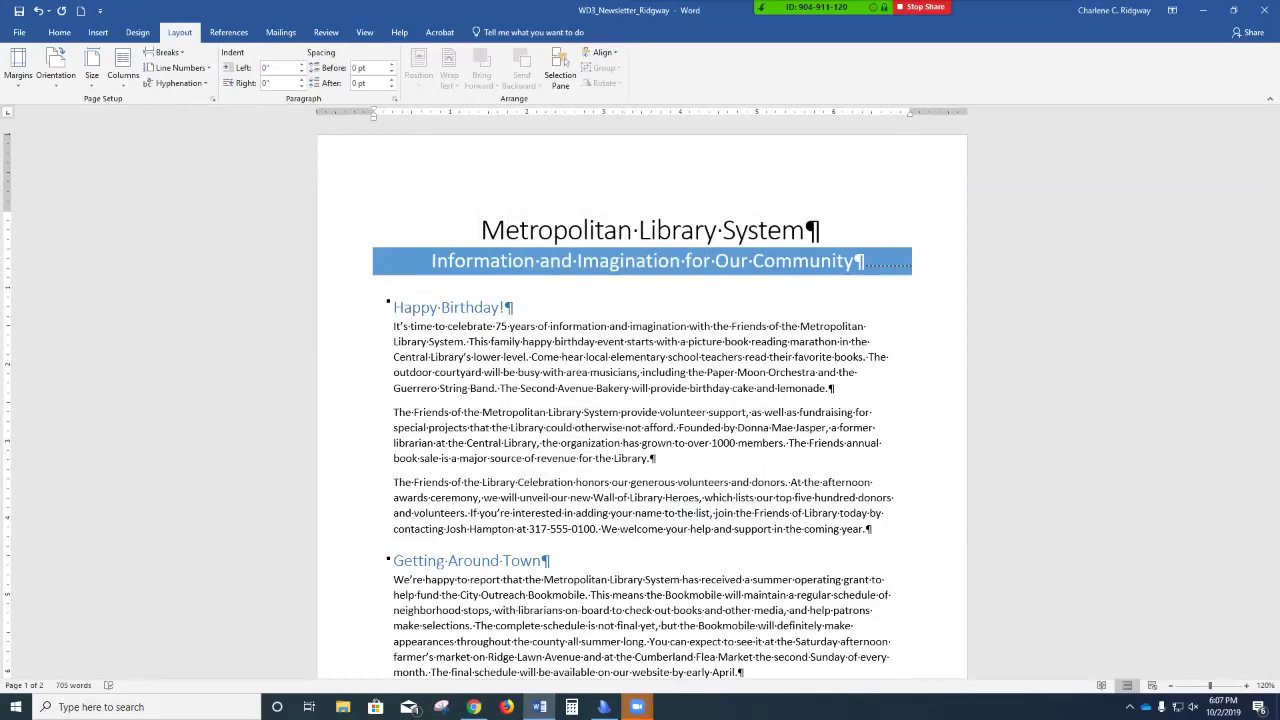
Set the left margin to 2.5" for the article section beginning with "Happy Birthday!".
click(430, 307)
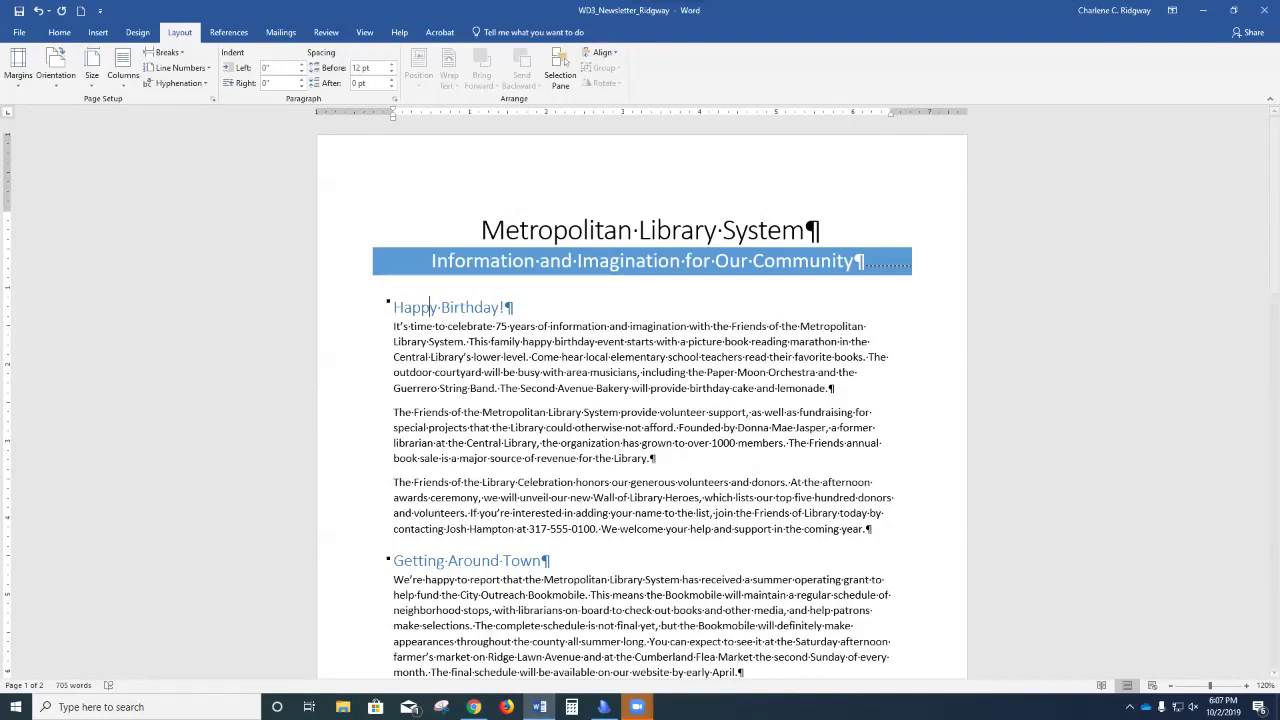
click(18, 65)
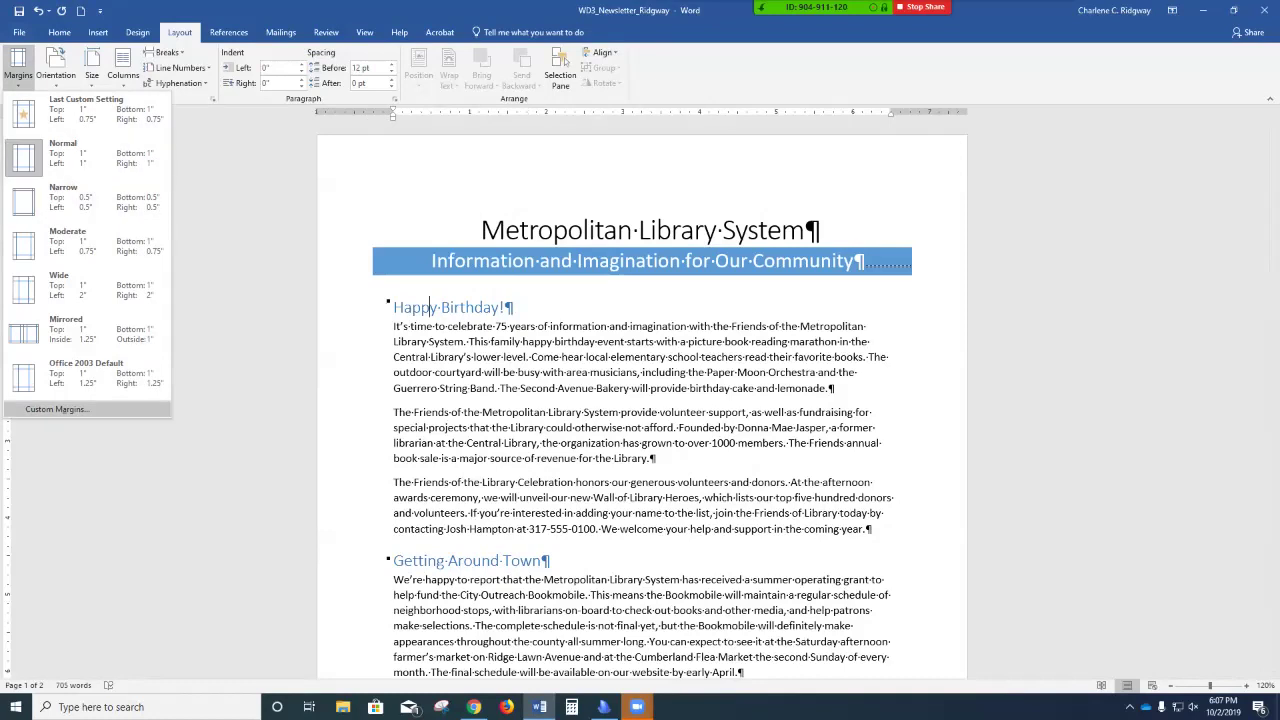
click(57, 409)
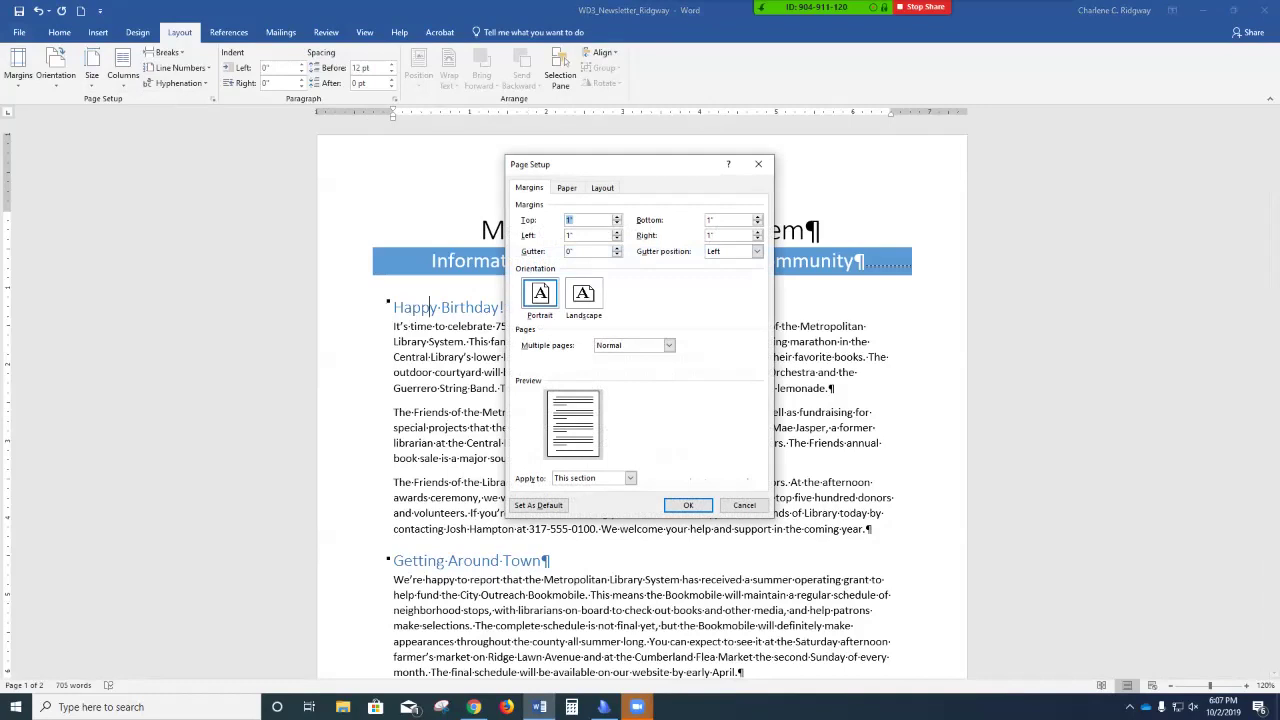
key(Tab)
text(1)
text(2)
text(.5)
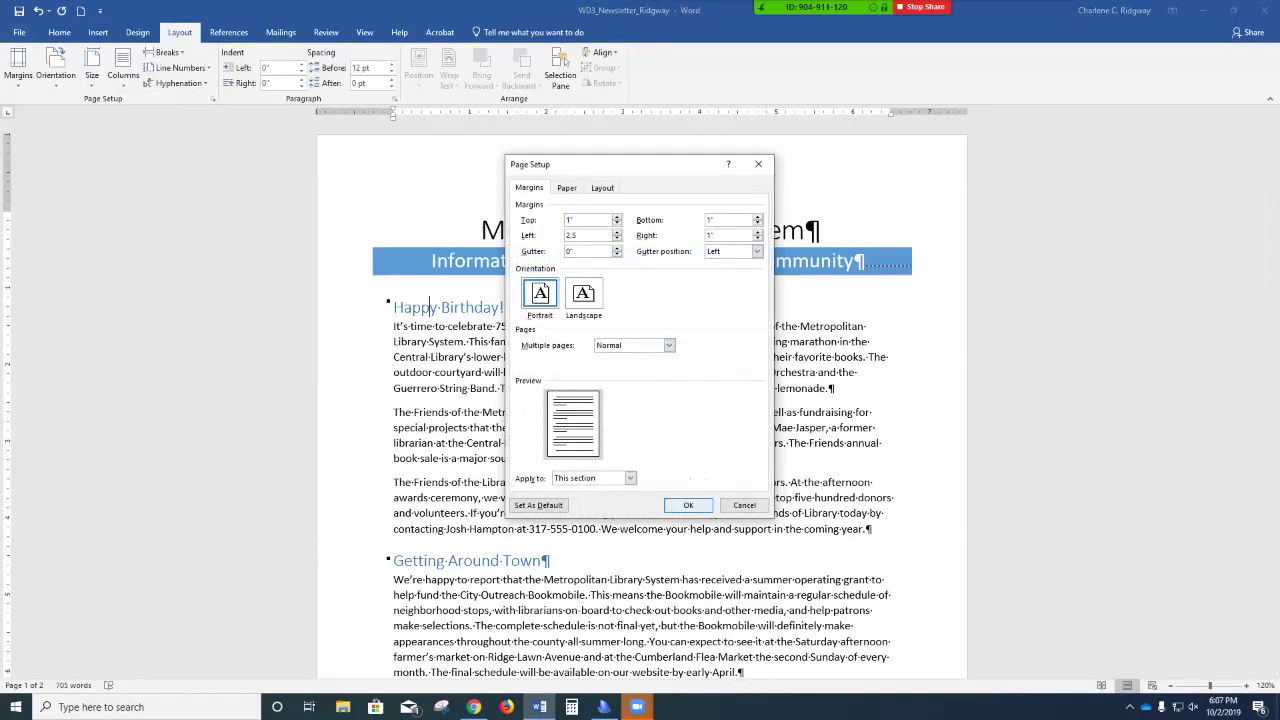
click(688, 505)
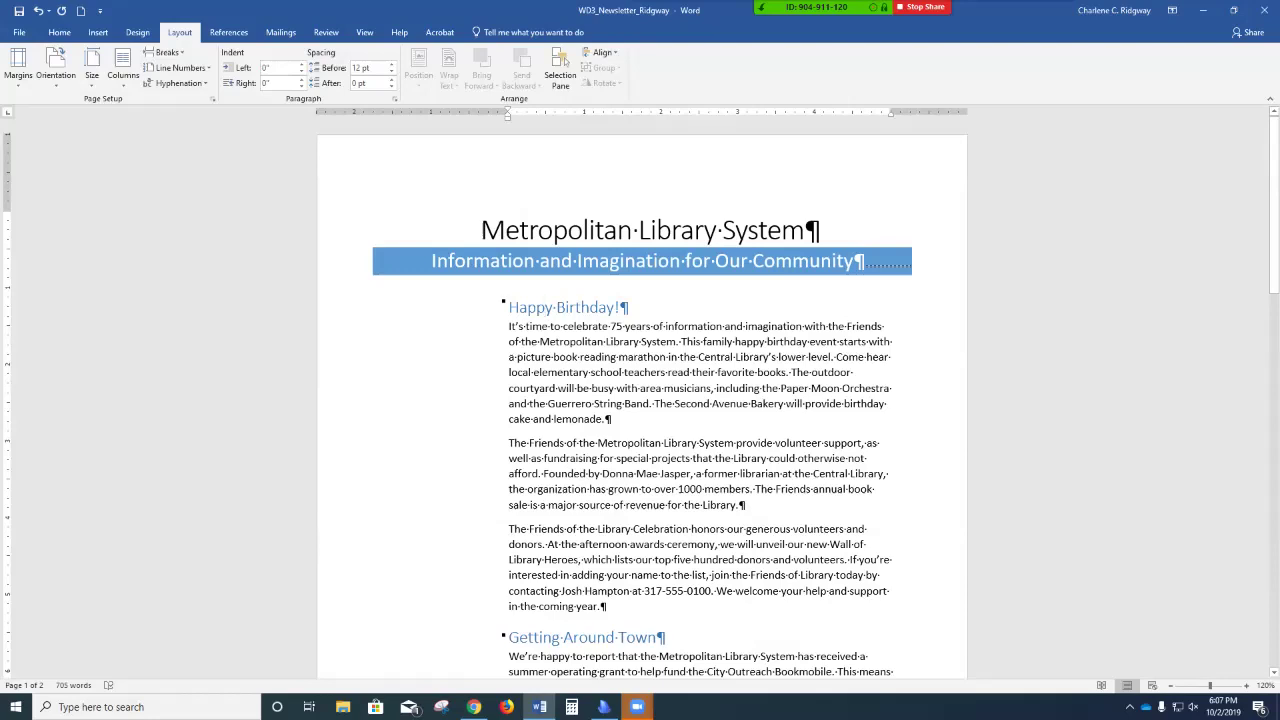
Set the left and right margins to .75" for the "Classics in Audio Form" heading section.
scroll(642, 400, down, 5)
scroll(642, 400, down, 7)
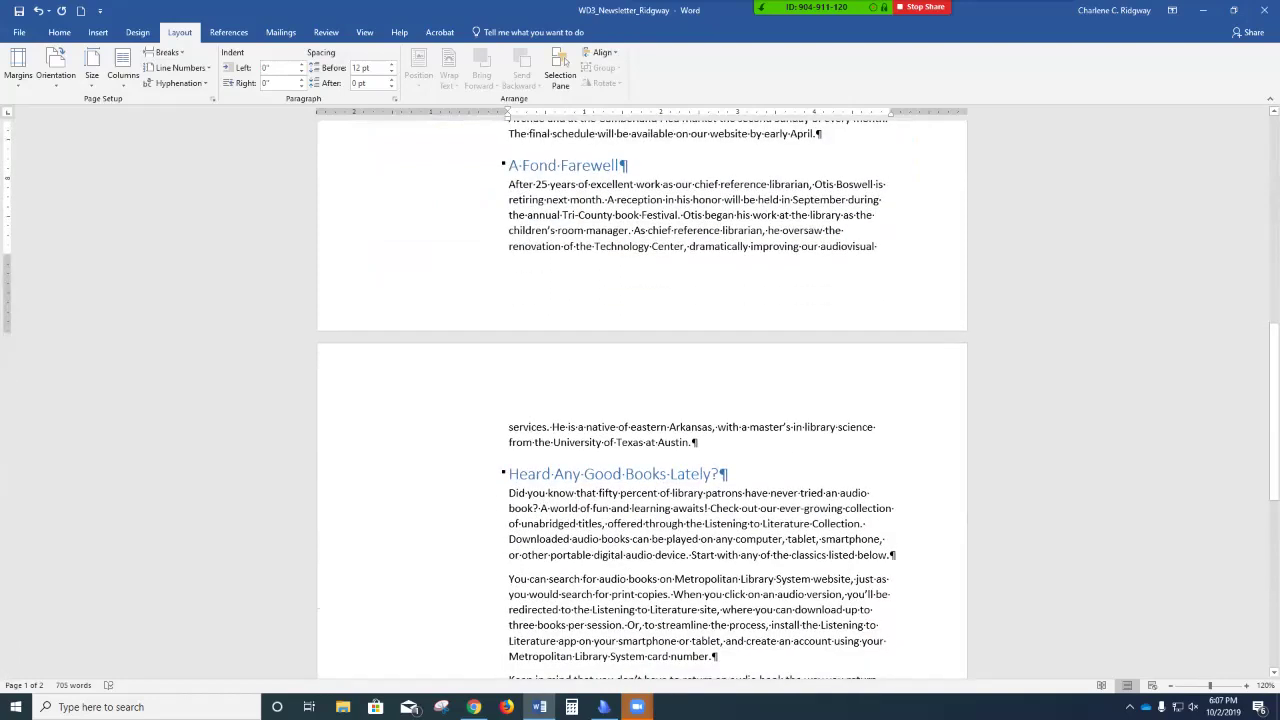
scroll(642, 400, down, 3)
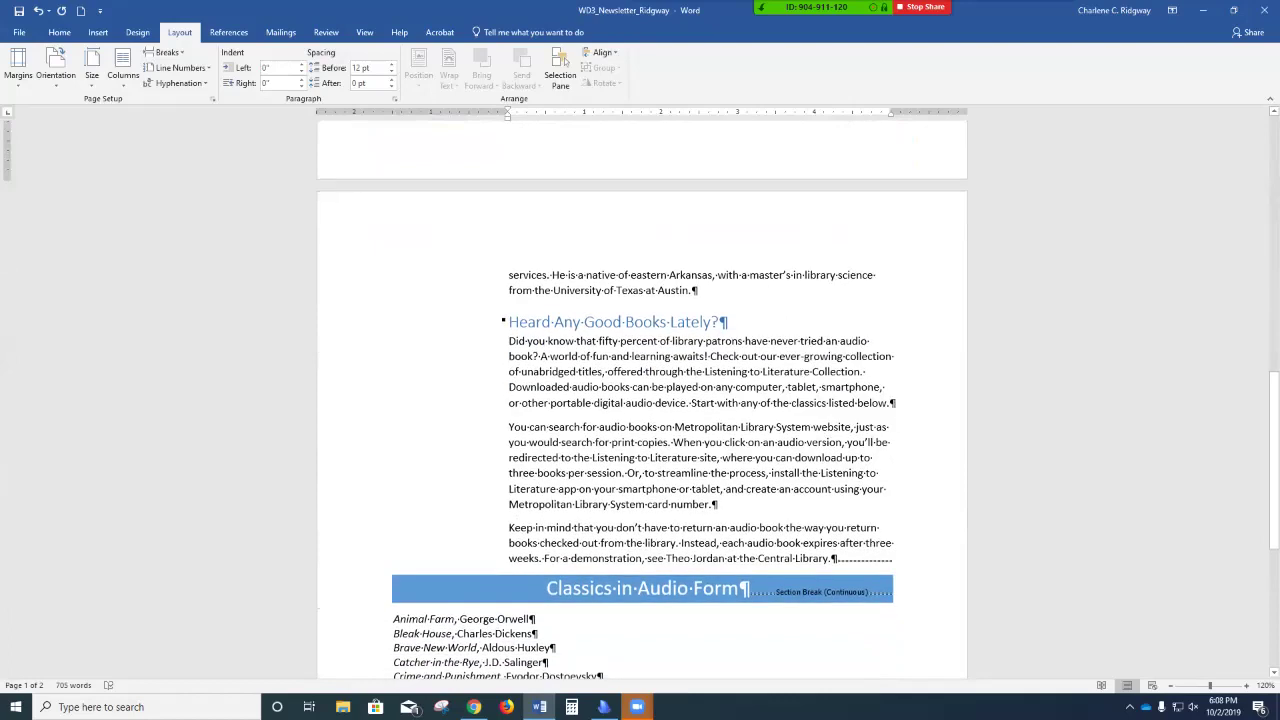
click(463, 619)
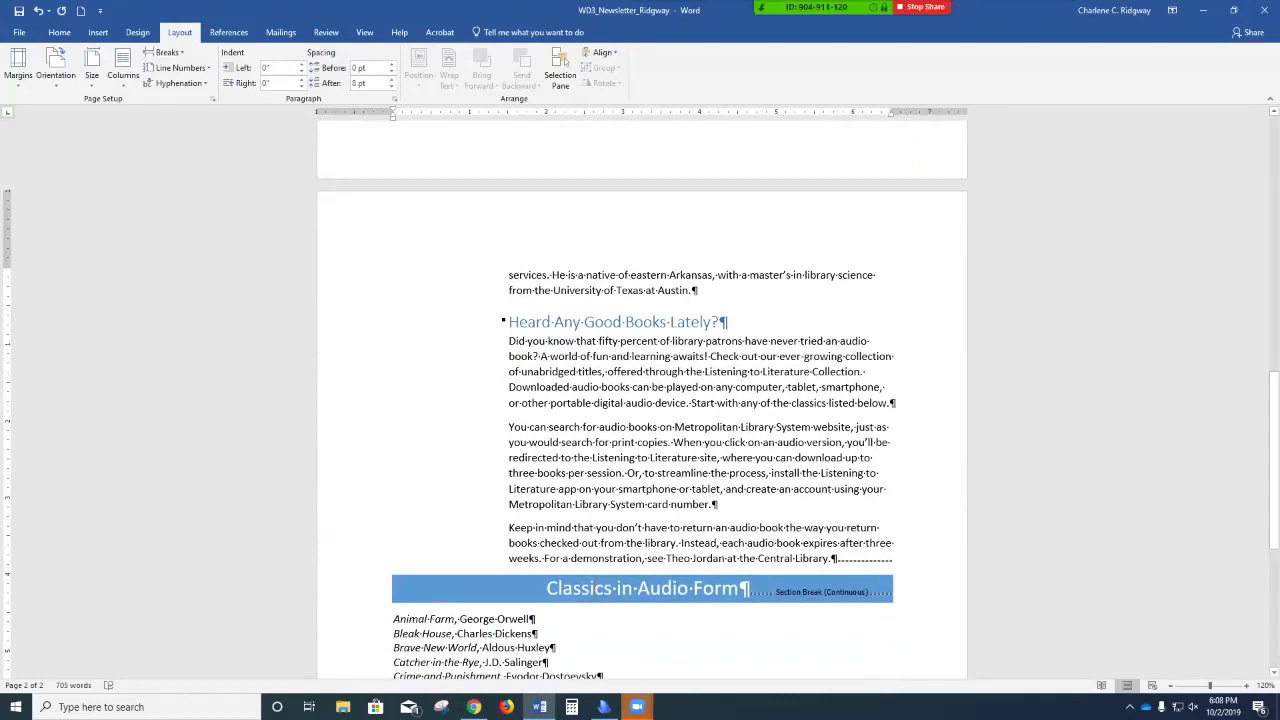
click(18, 68)
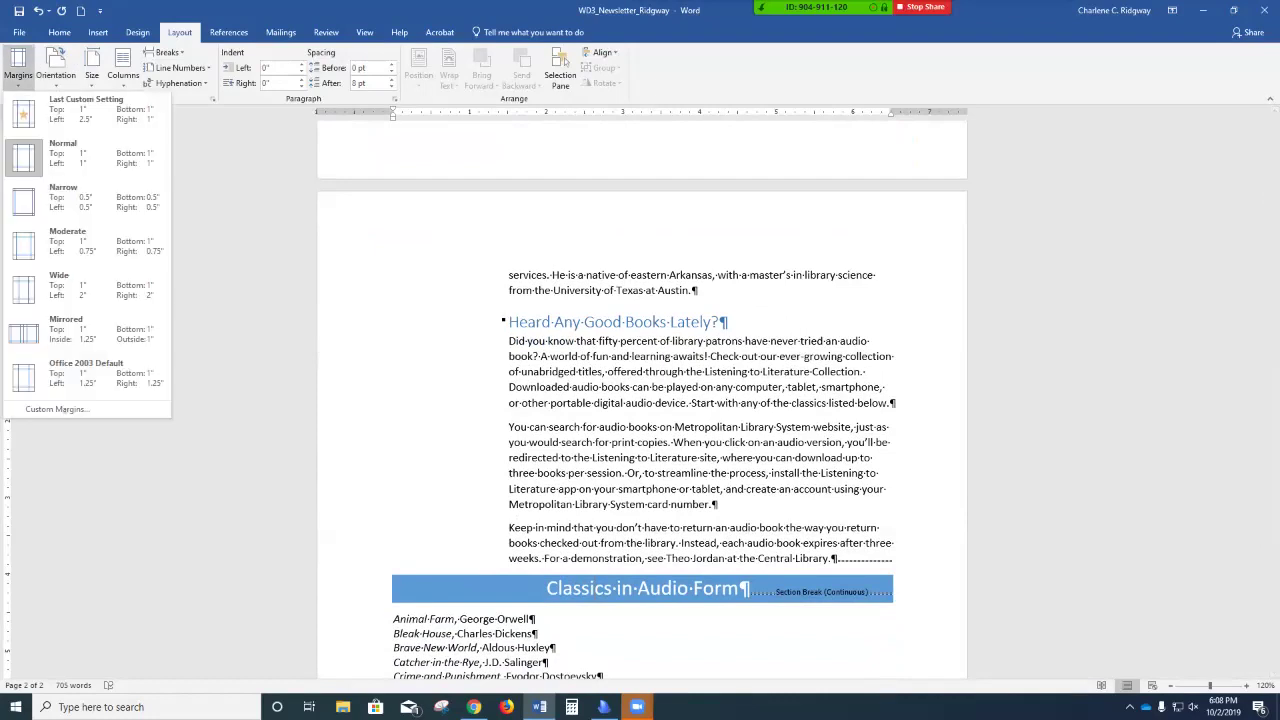
click(57, 409)
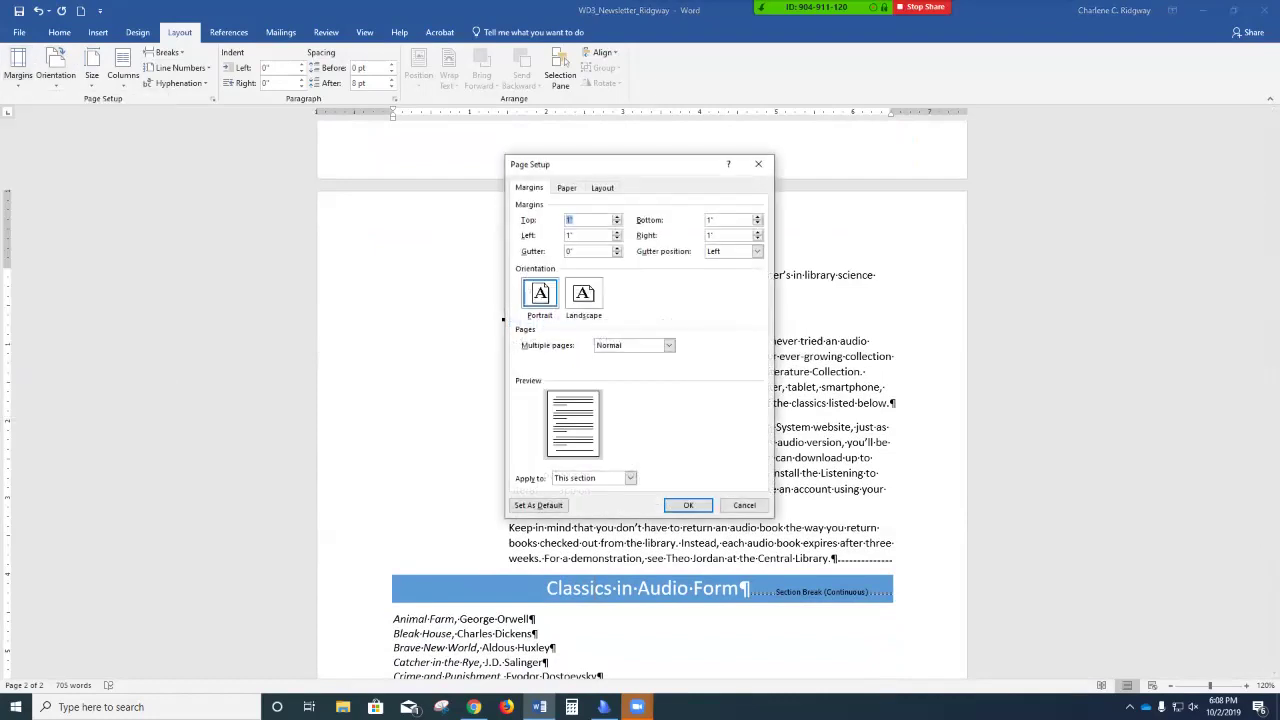
key(Tab)
key(BackSpace)
text(.75)
key(Tab)
text(.75)
click(688, 505)
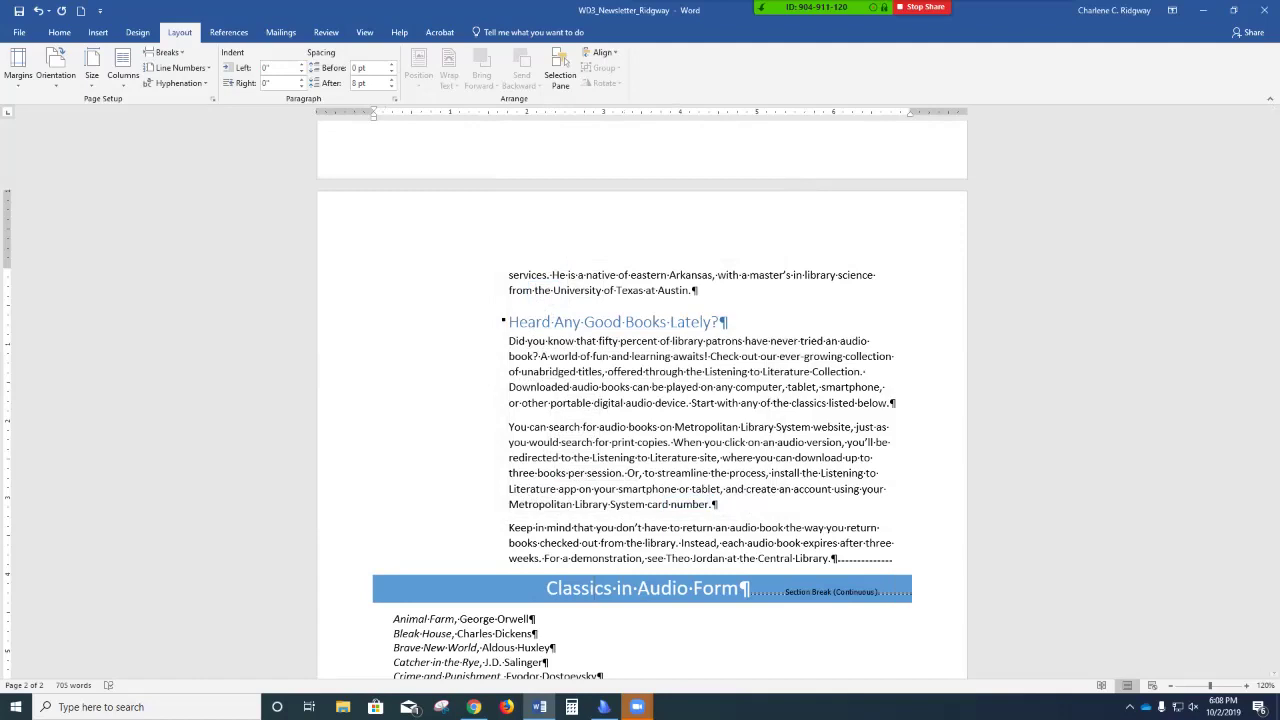
Display both newsletter pages side by side in the Multiple Pages view.
click(365, 32)
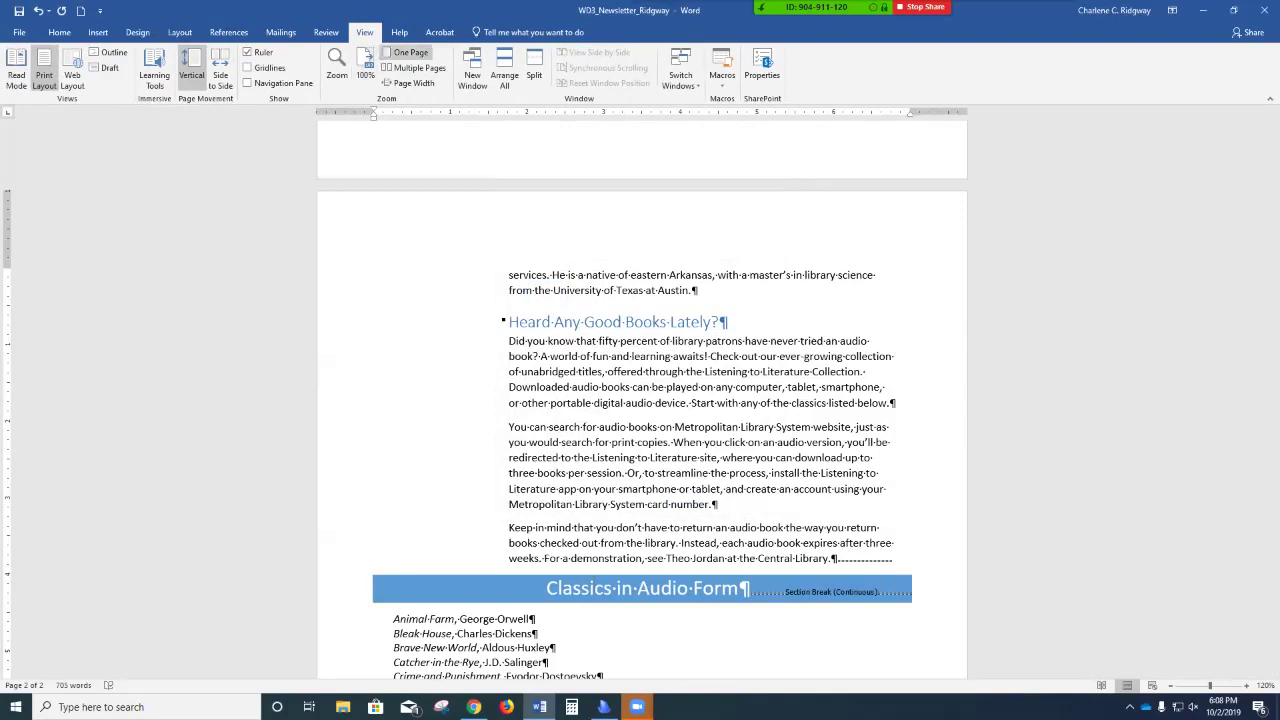
click(415, 67)
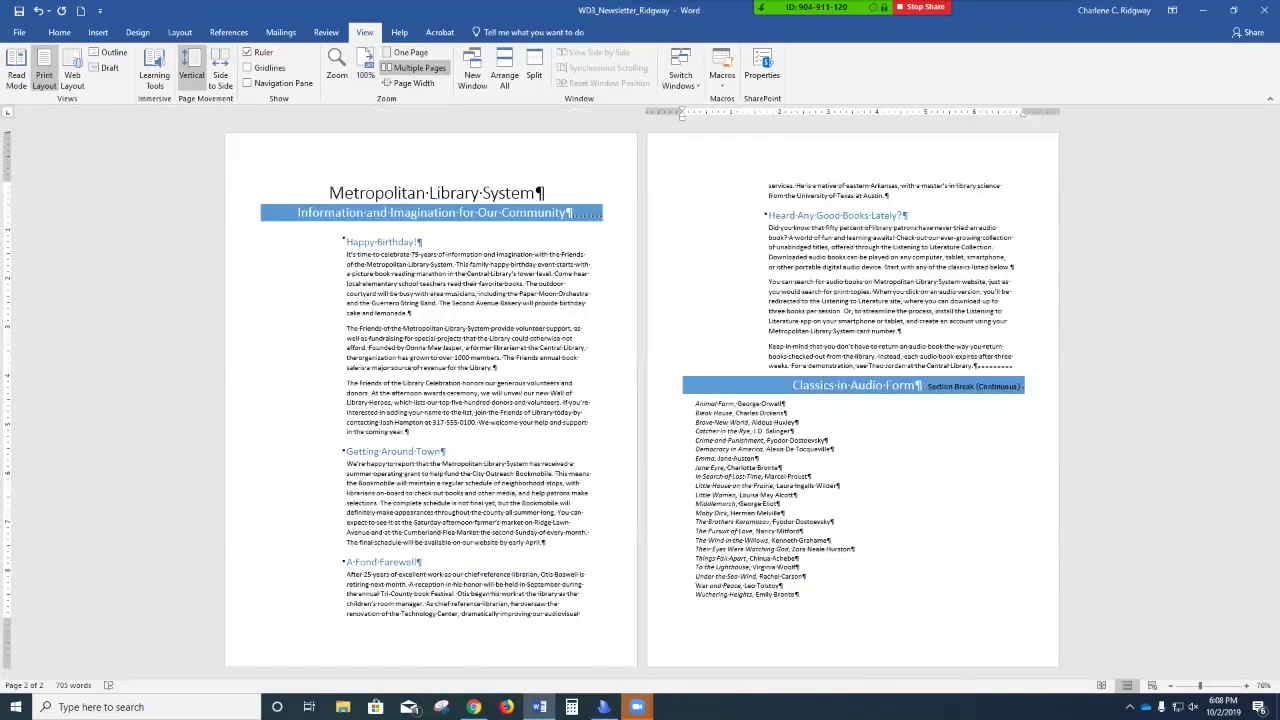
click(1055, 18)
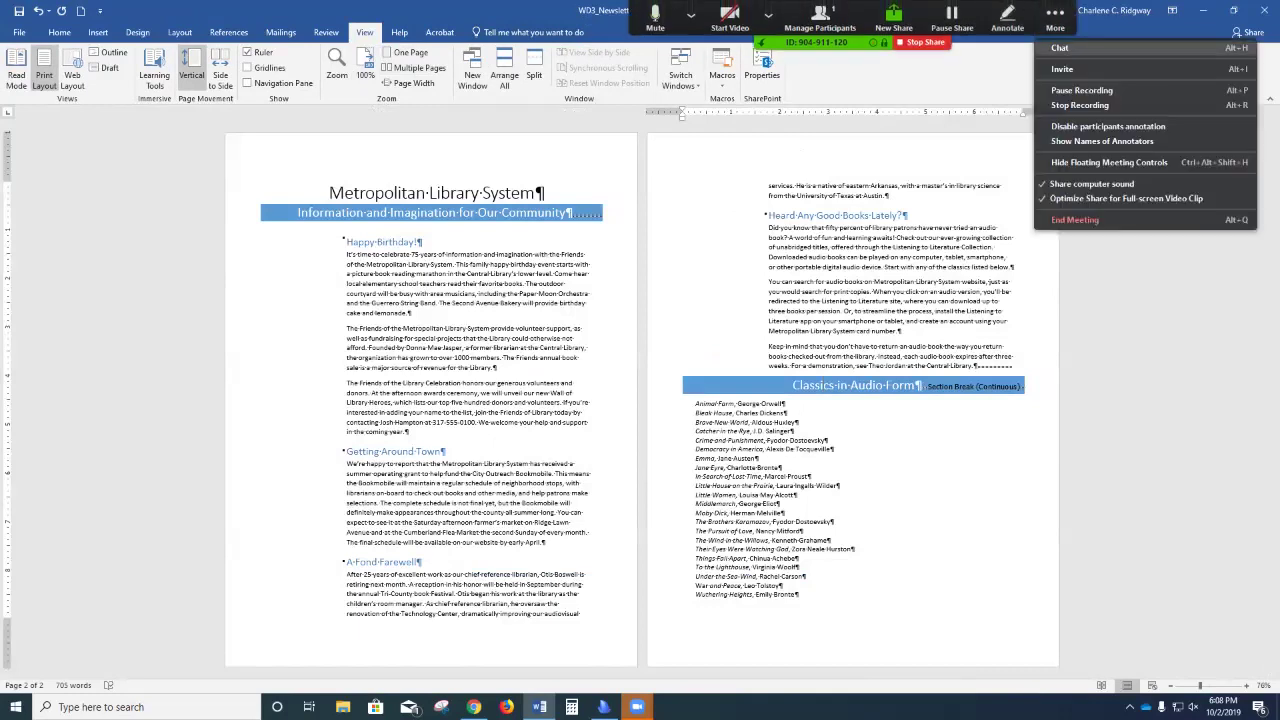
Save the newsletter document.
click(1081, 90)
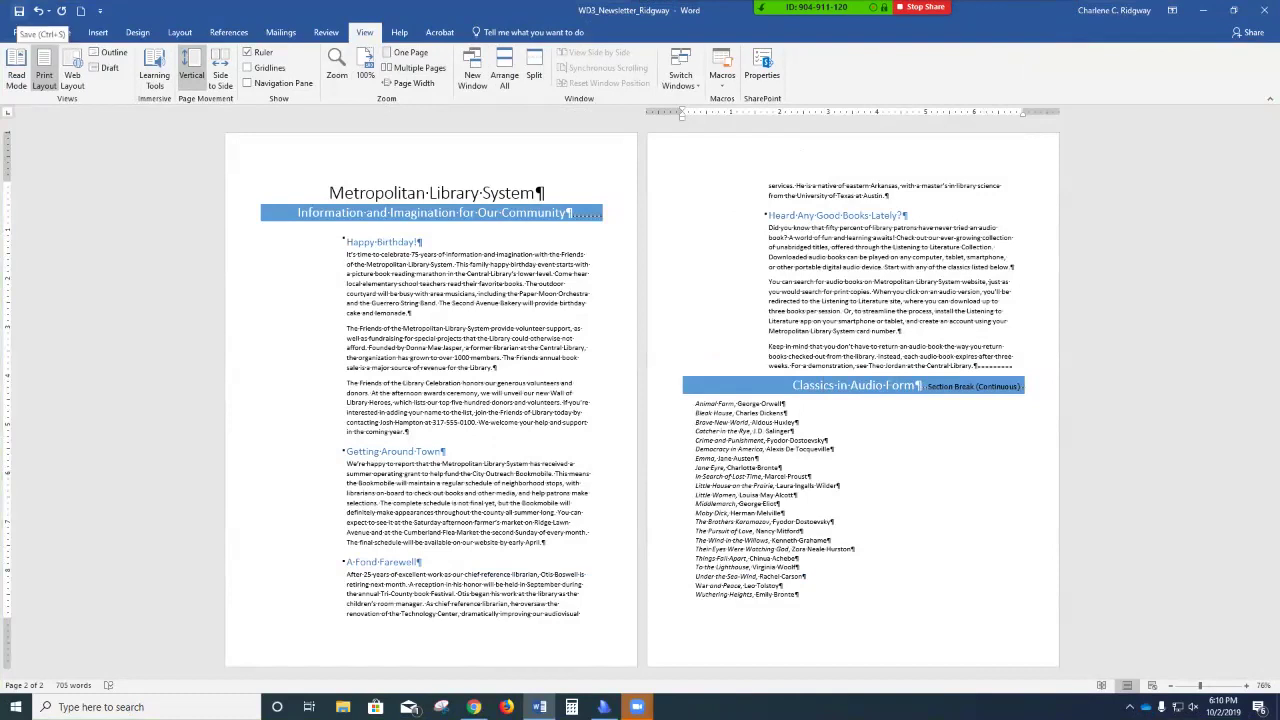
click(18, 10)
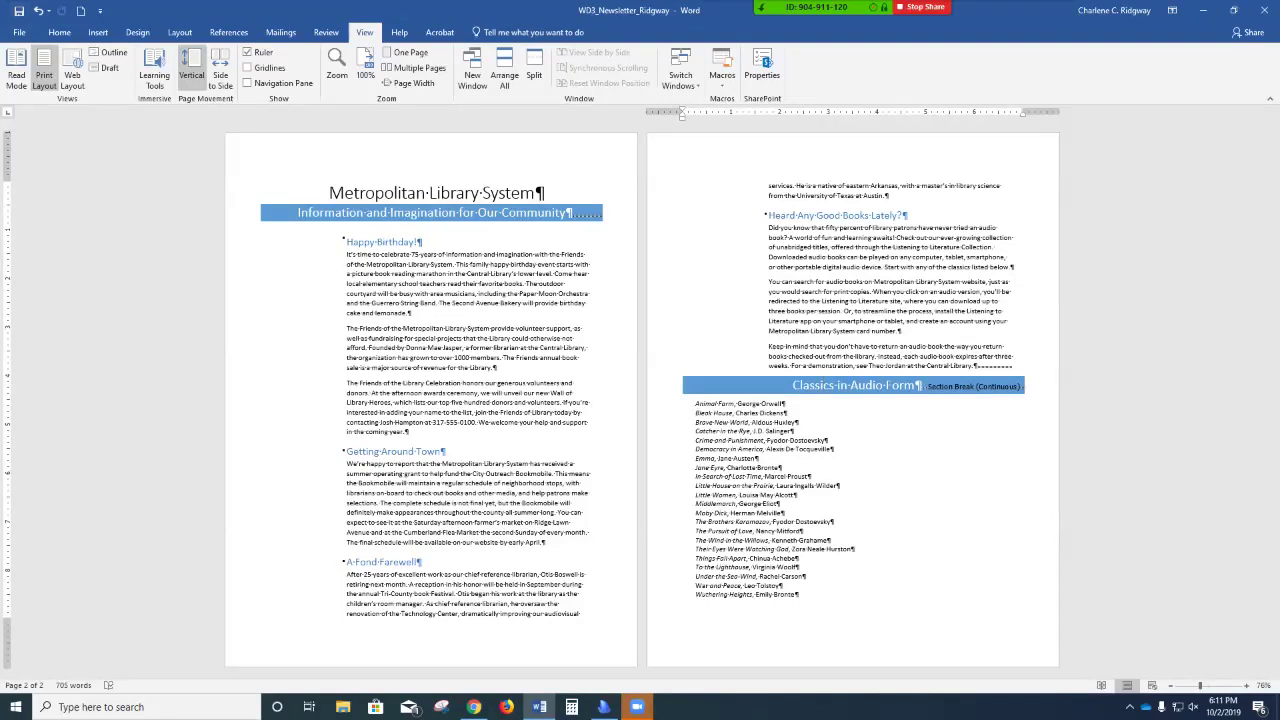
Format the book list section below the "Classics in Audio Form" heading in three columns and save the newsletter.
click(729, 412)
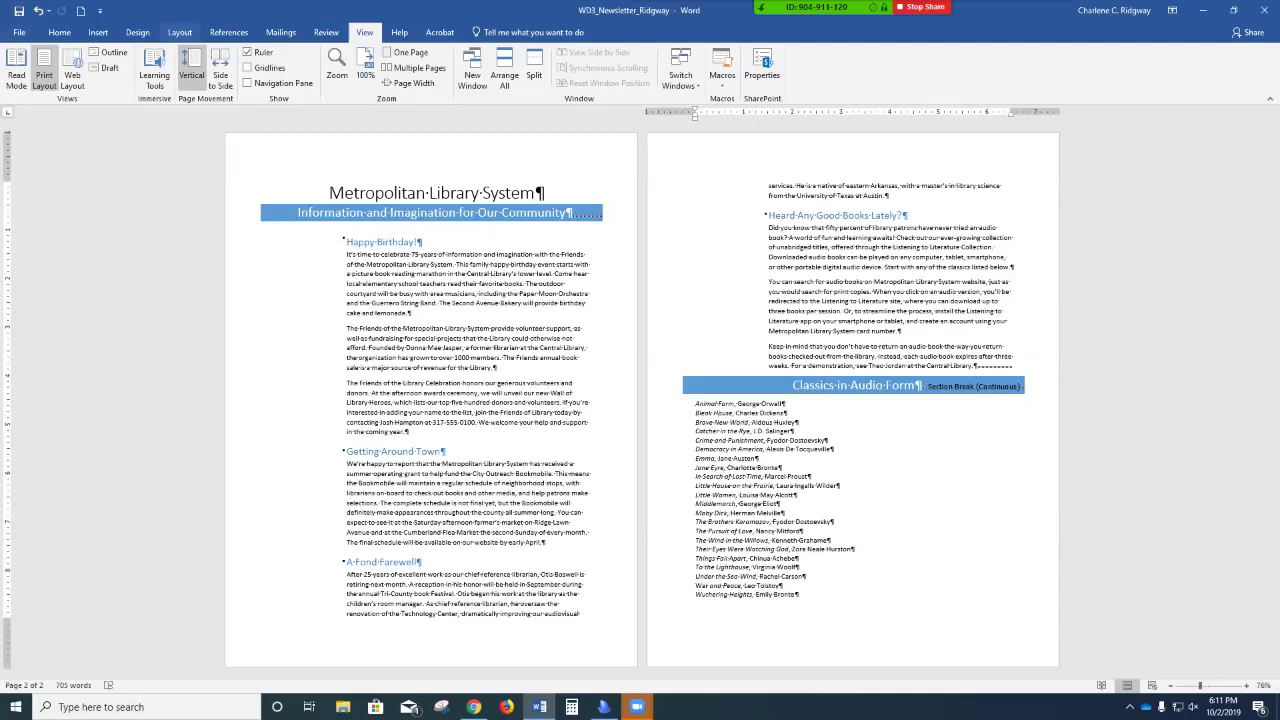
click(180, 32)
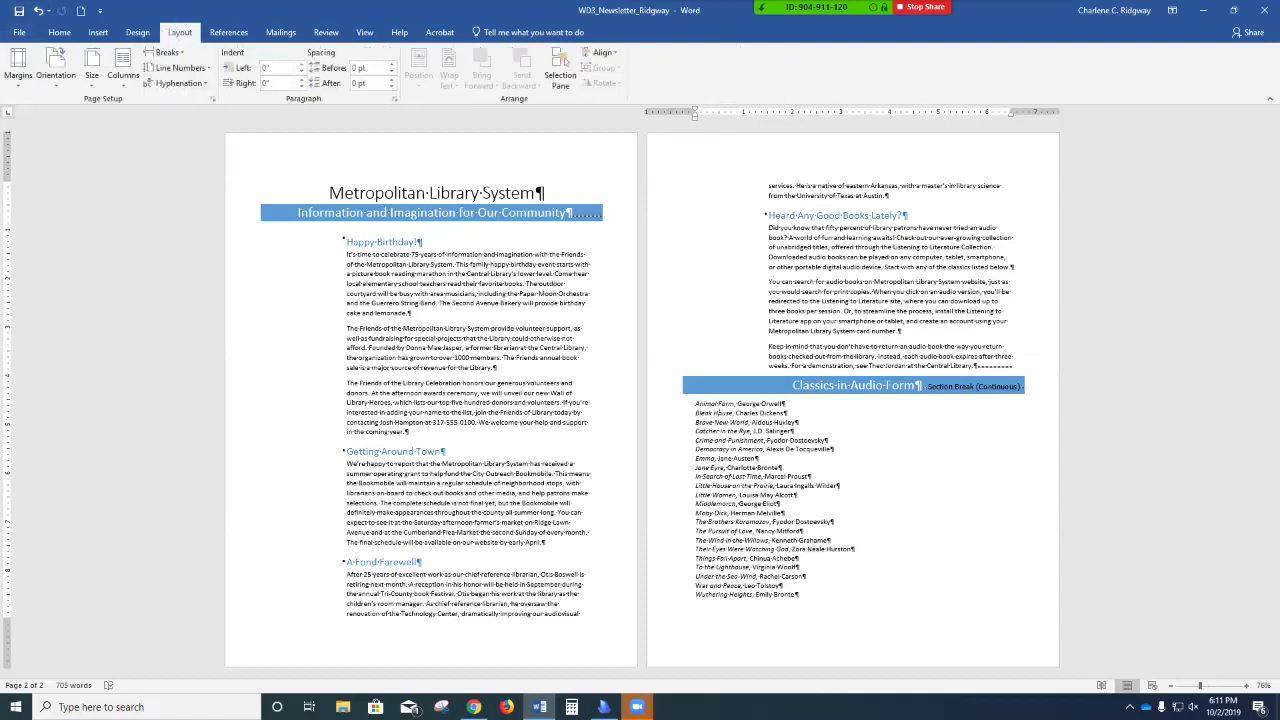
click(123, 68)
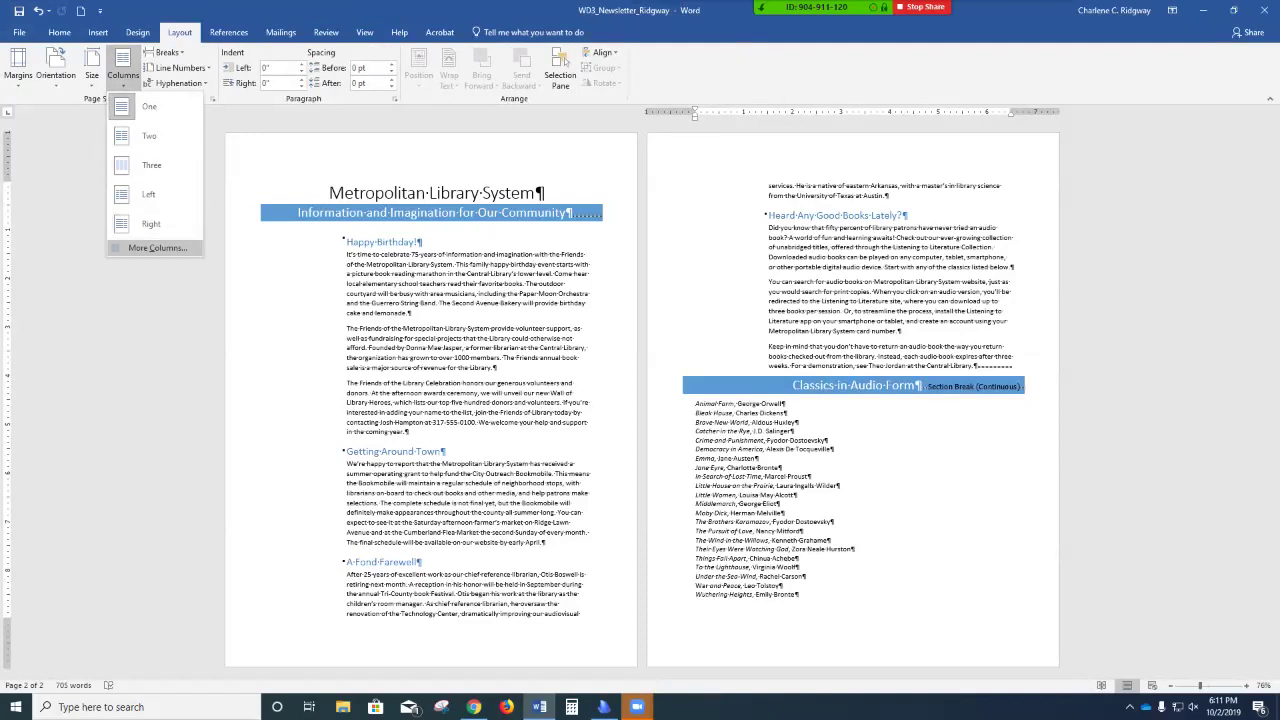
click(152, 248)
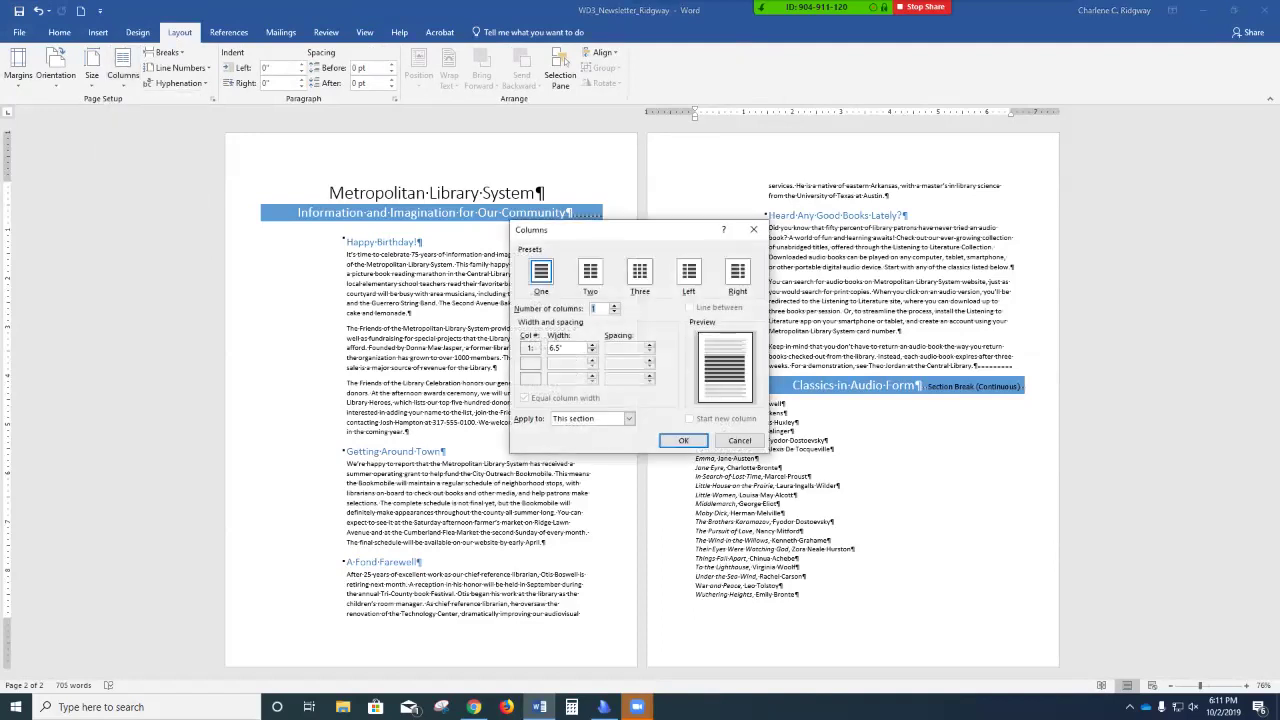
text(3)
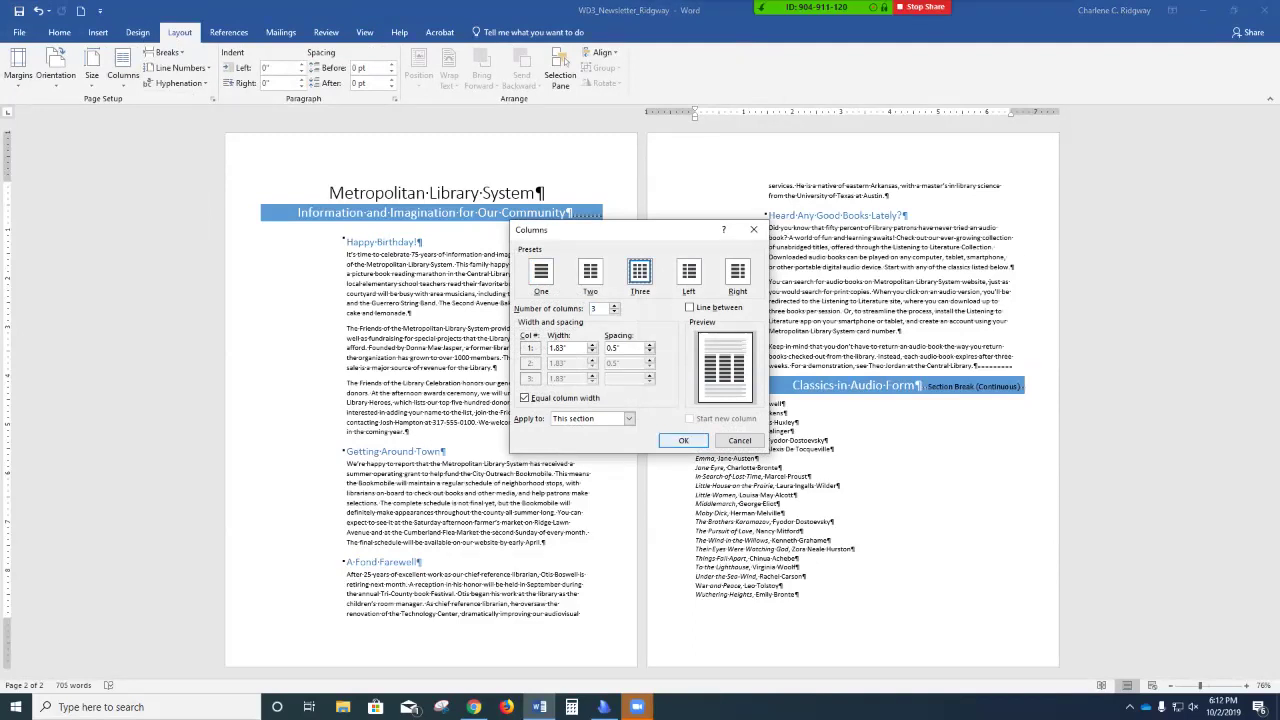
key(Return)
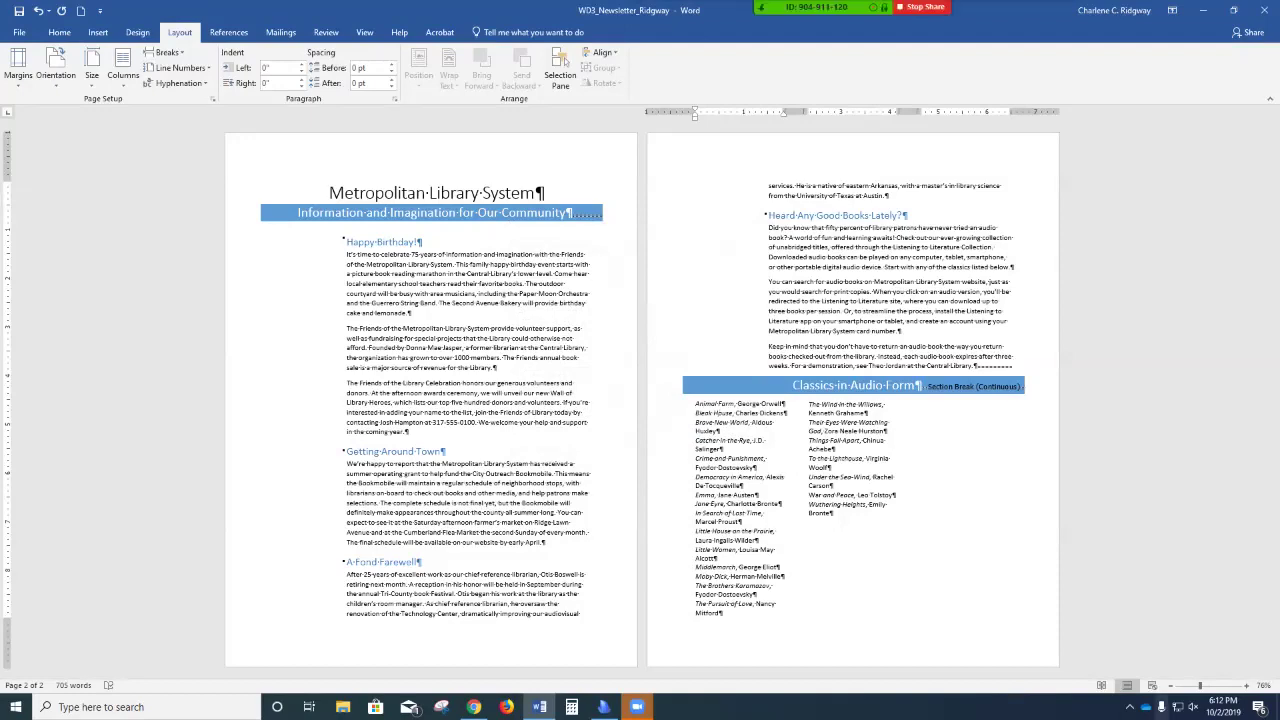
click(1246, 685)
click(1246, 685)
ctrl+scroll(430, 415, up, 3)
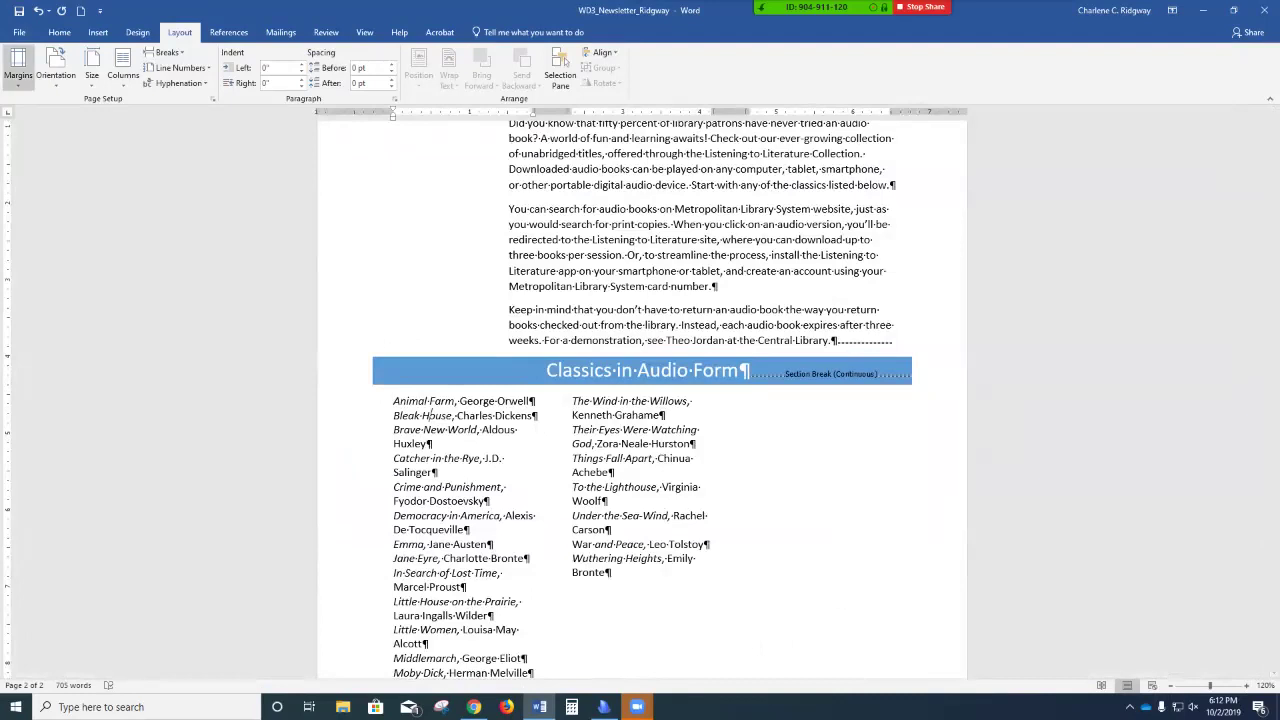
key(ctrl+s)
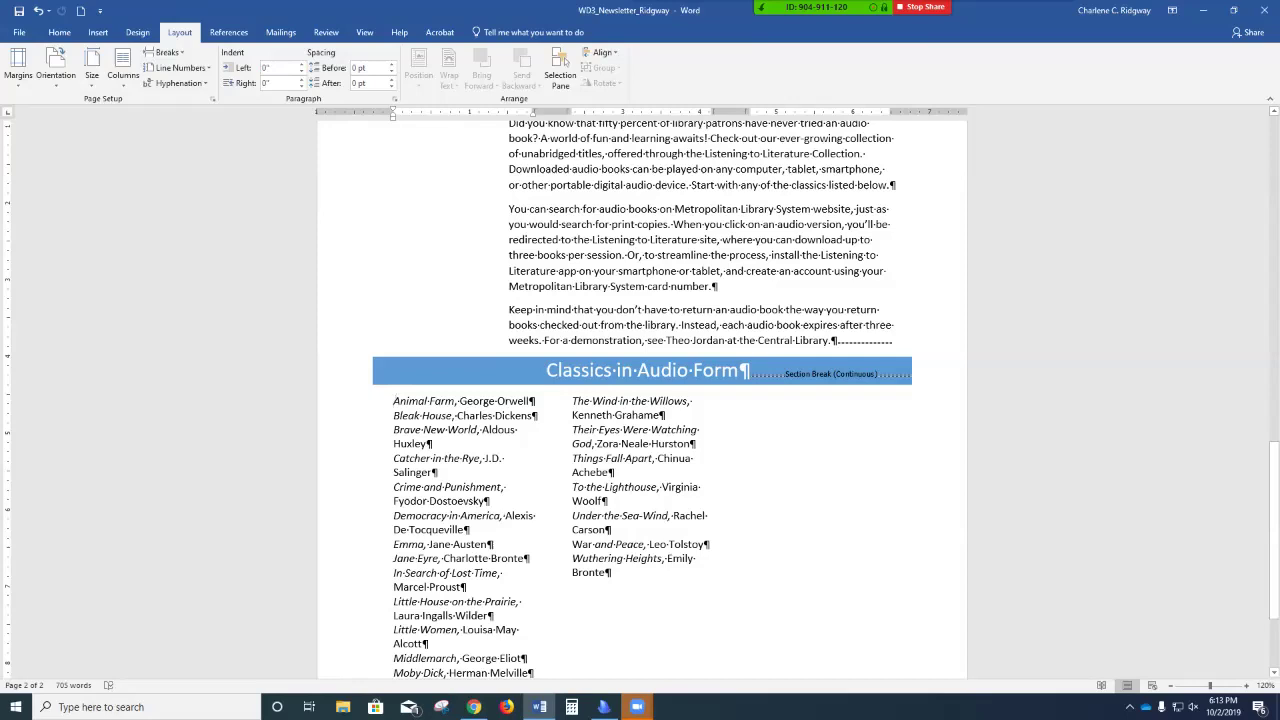
Apply a 0.2" hanging indent to all entries in the classics book list.
key(ctrl+shift+End)
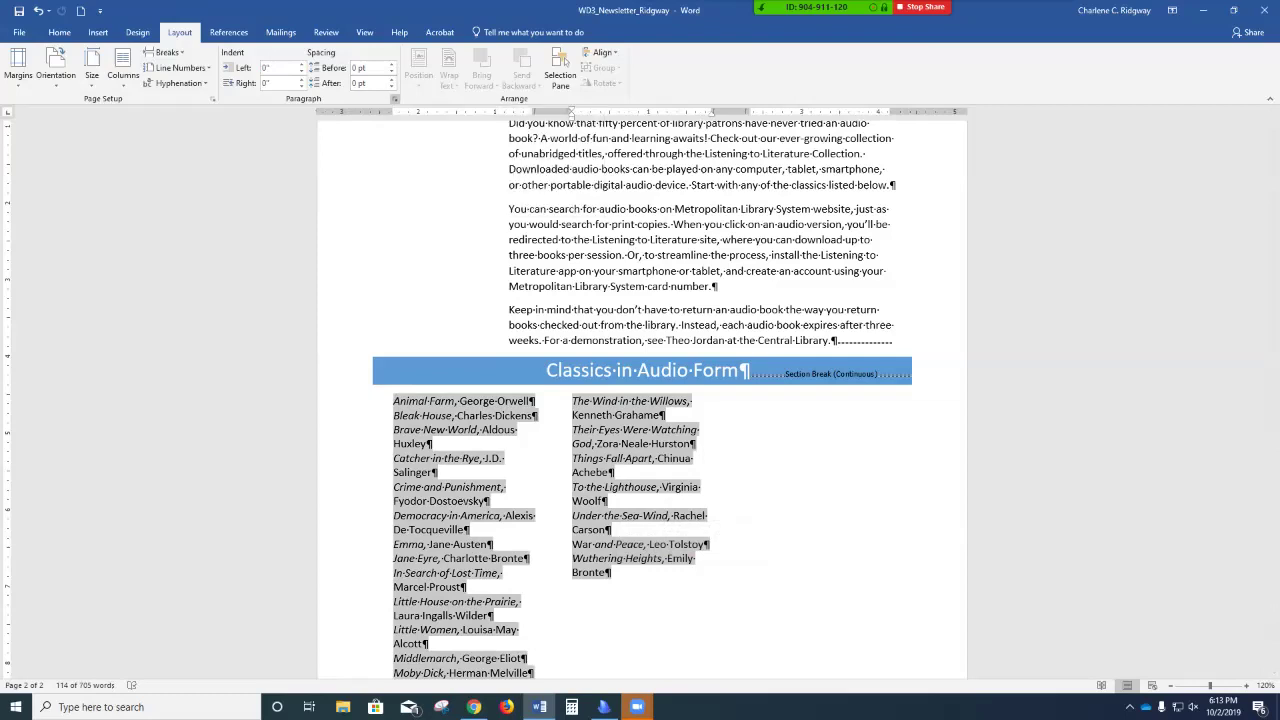
click(395, 99)
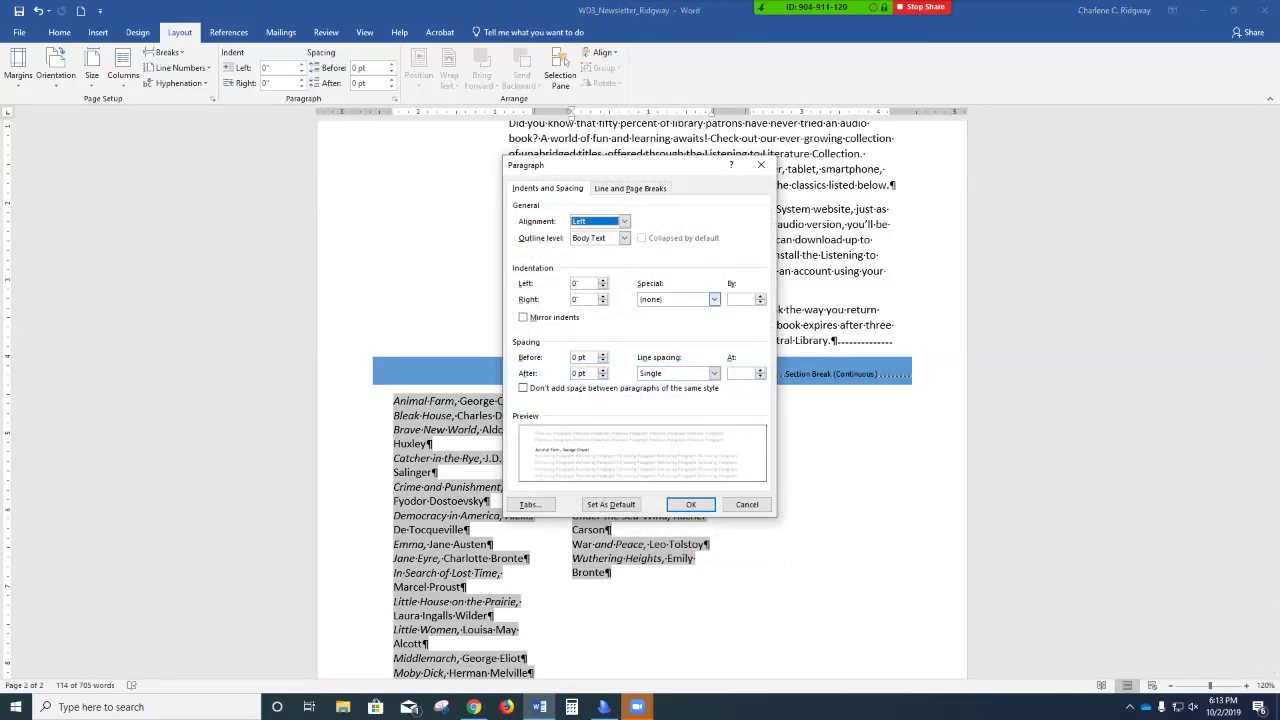
click(714, 299)
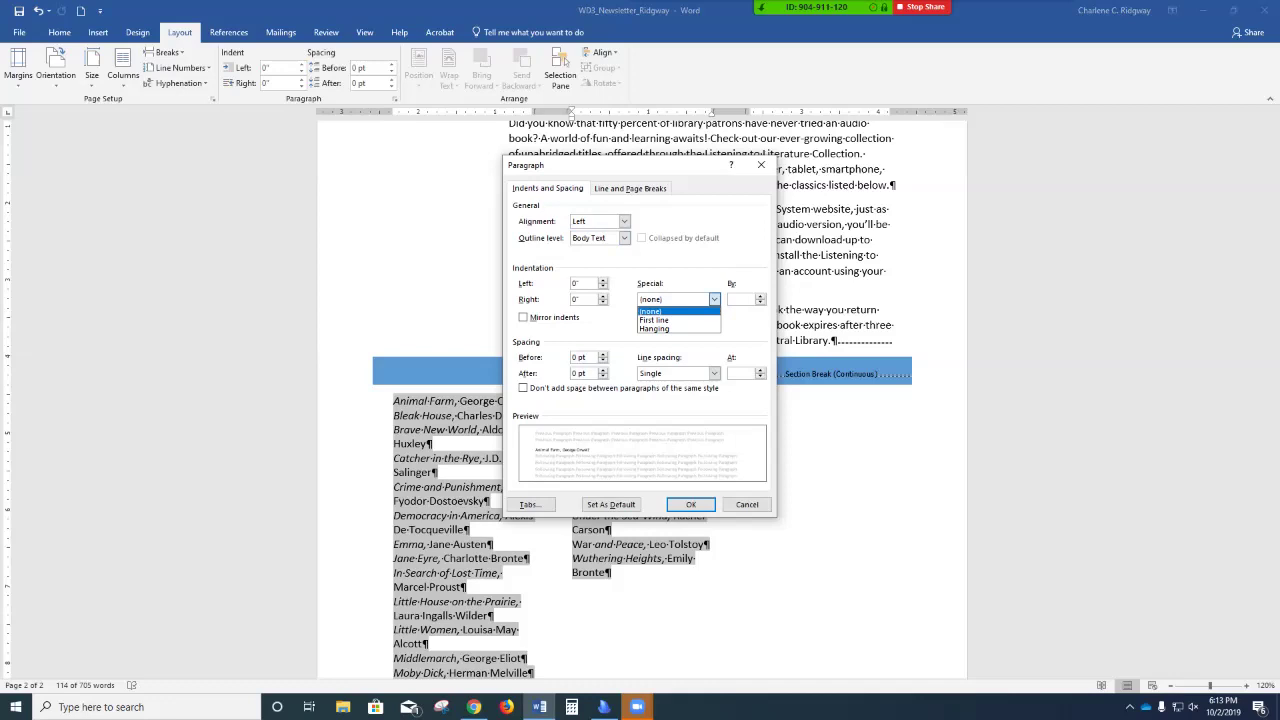
key(Return)
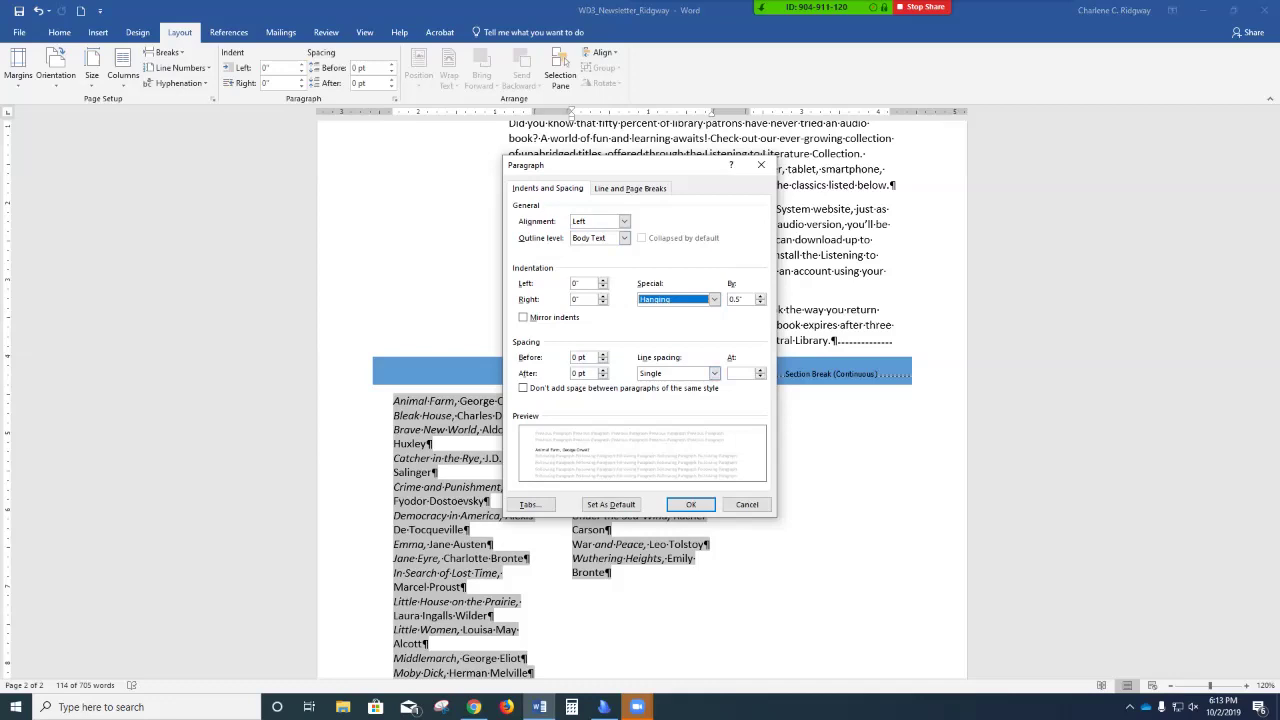
key(Tab)
key(Down)
key(Return)
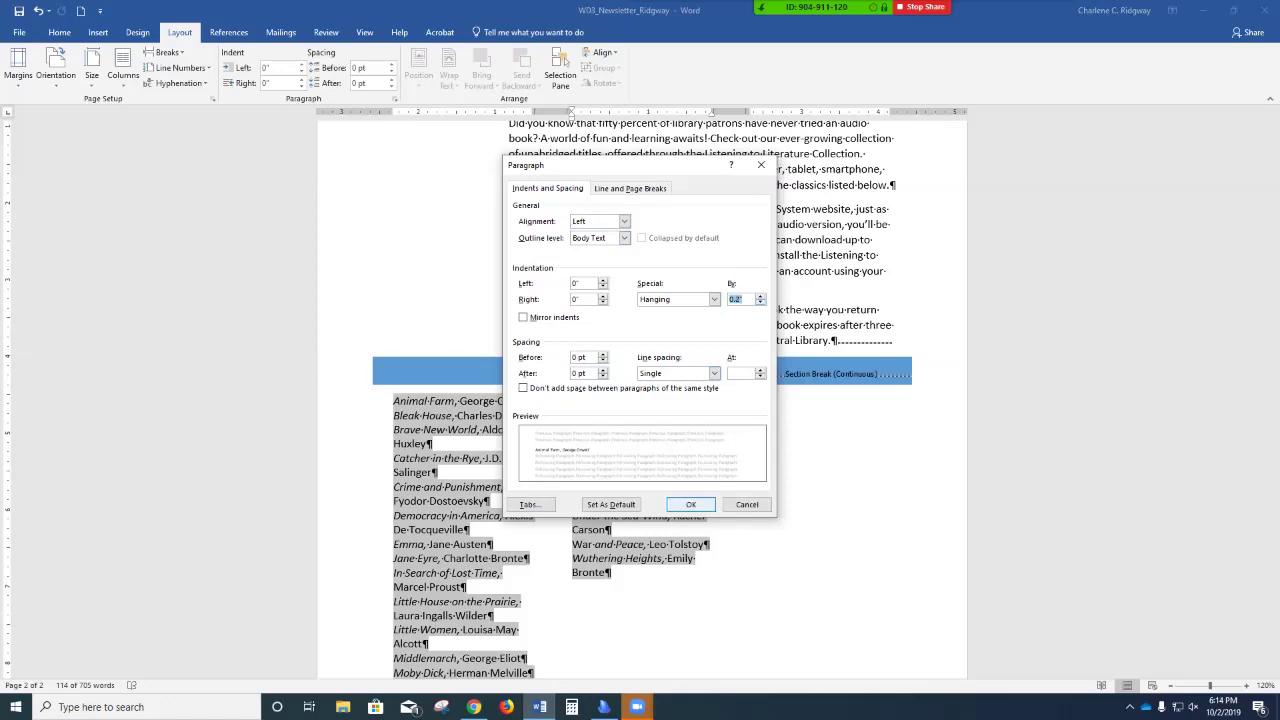
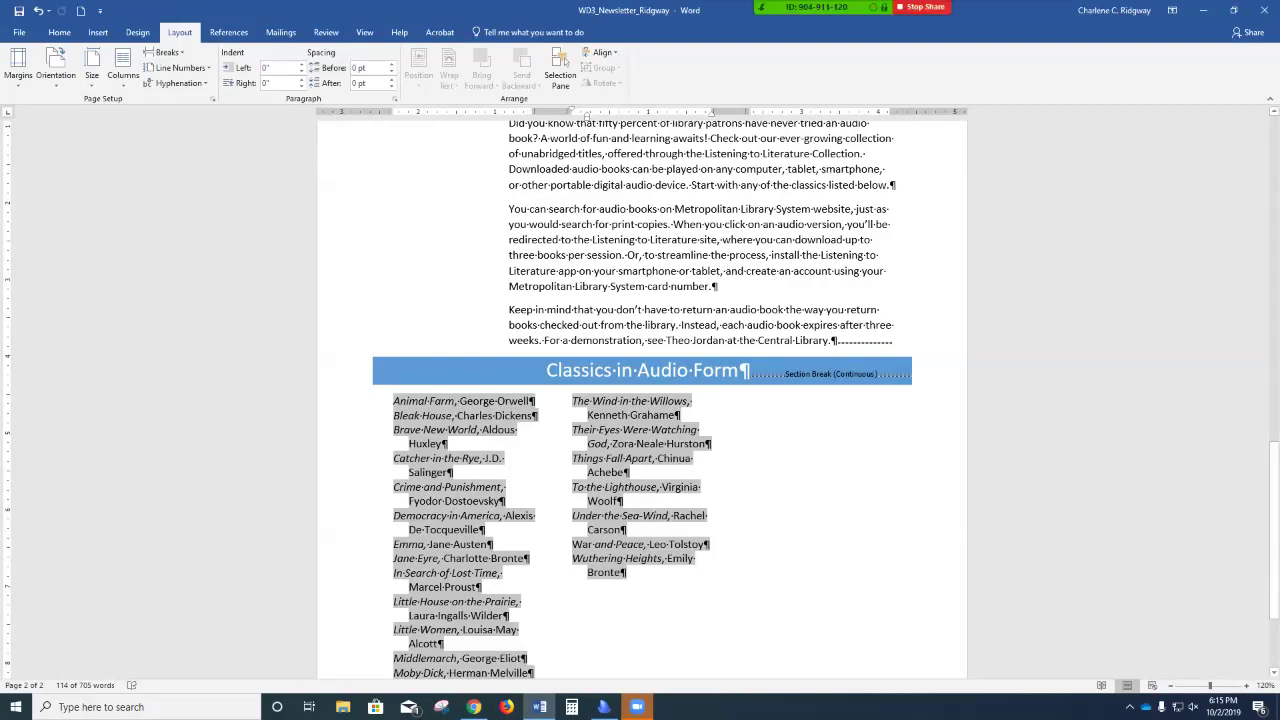
key(Right)
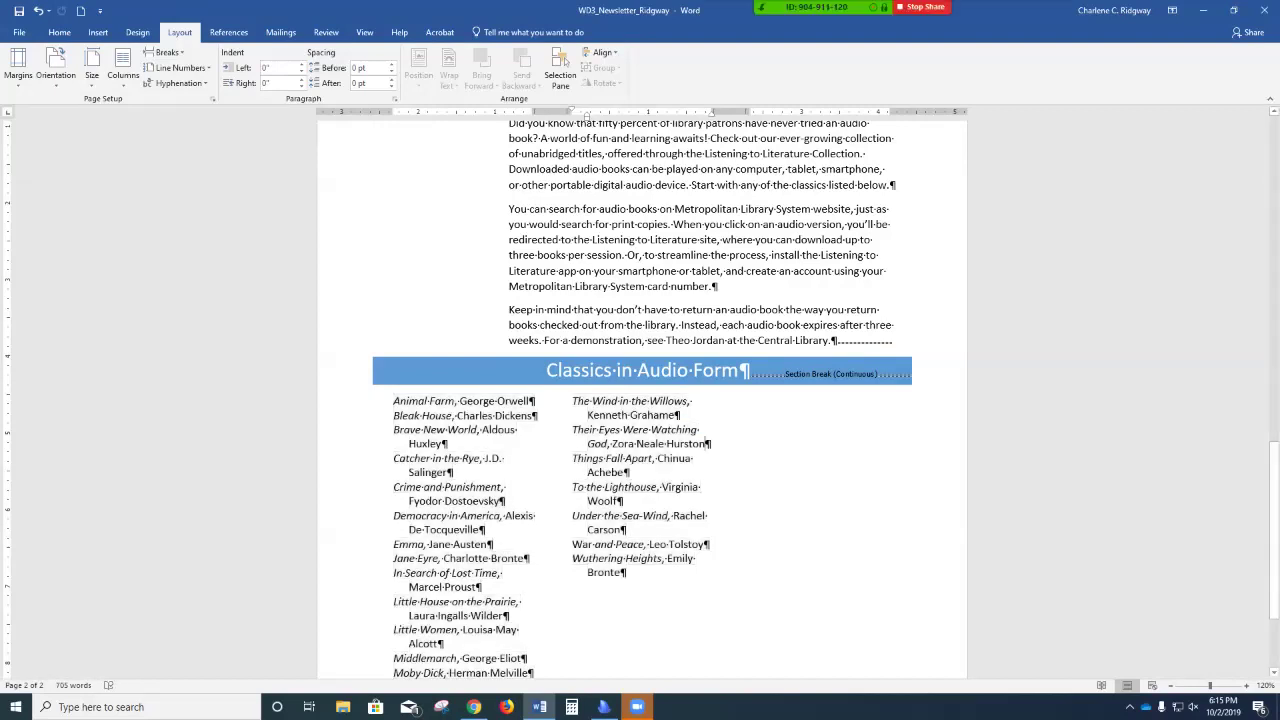
Find "the Listening to Literature Collection" in the audio books article and insert the ® symbol right after "Collection".
key(ctrl+f)
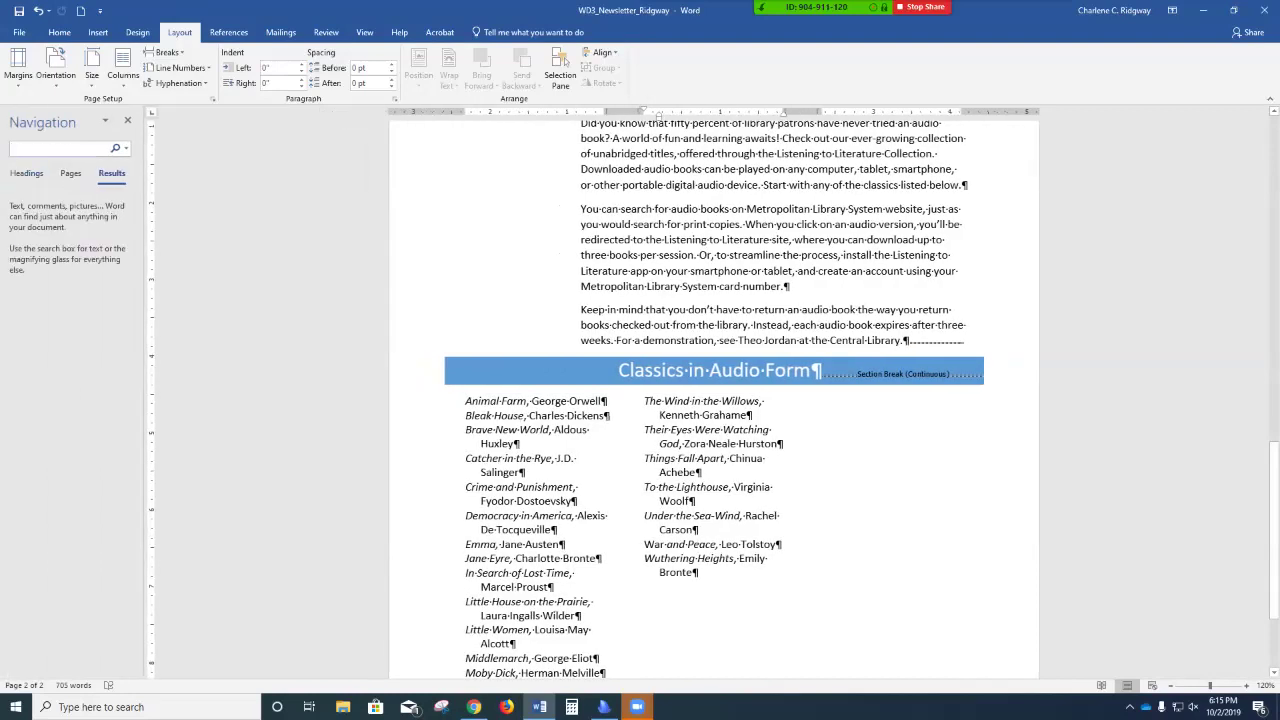
text(the )
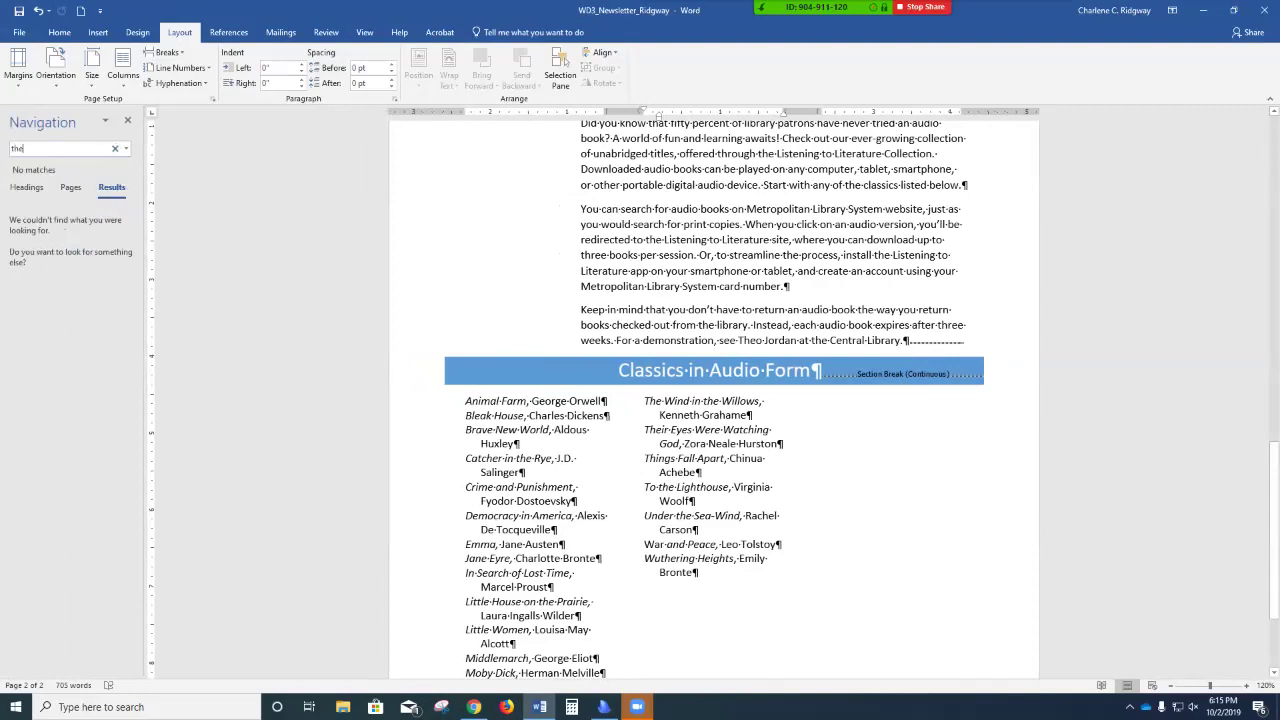
text(Listening to Lit)
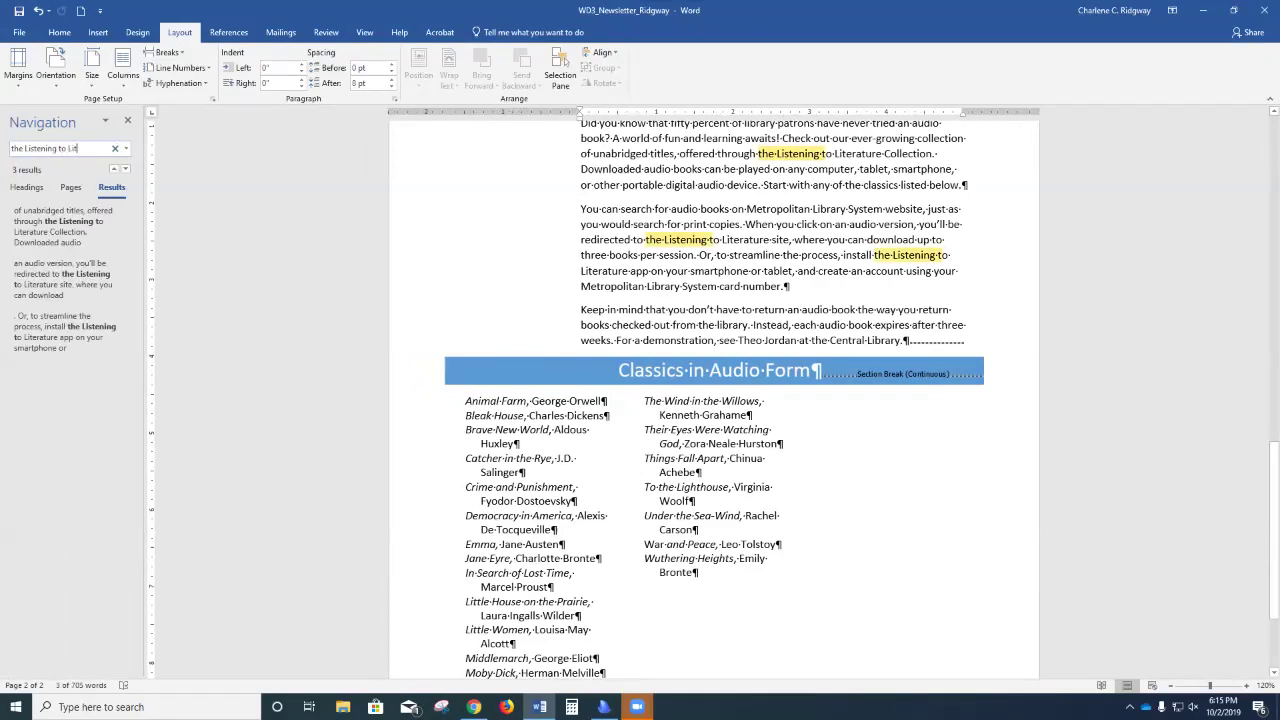
text(erature Co)
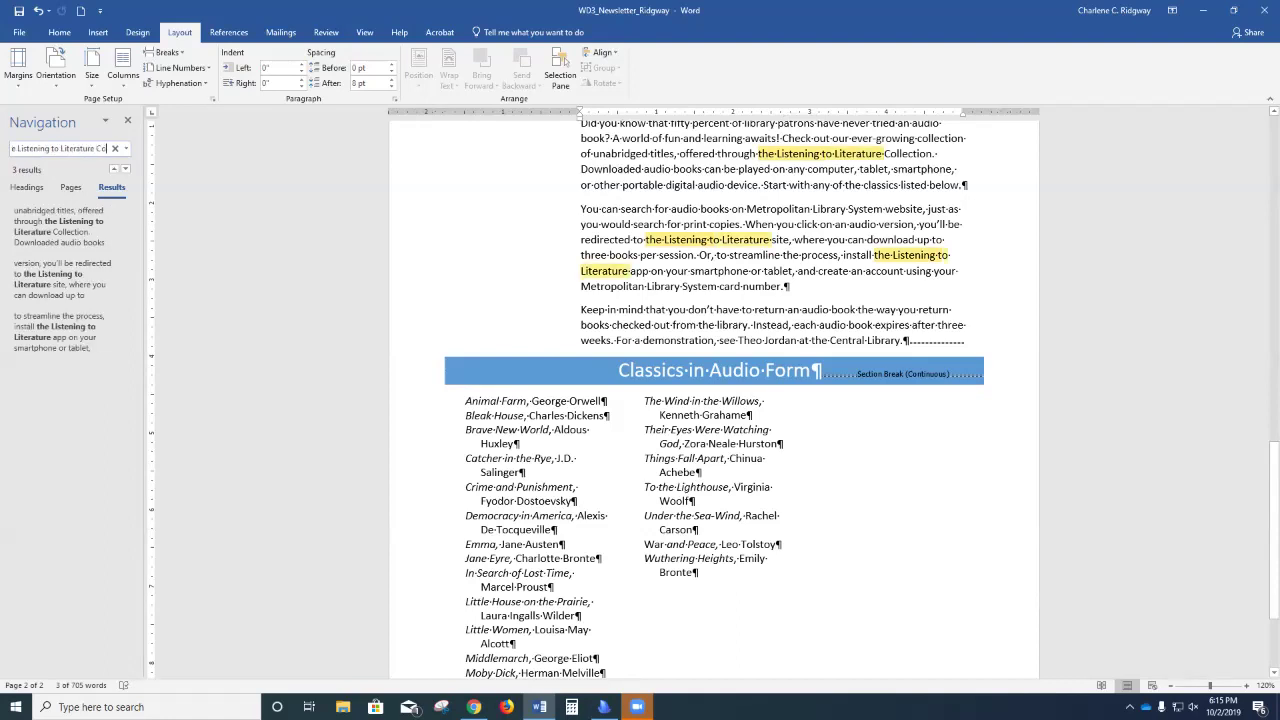
text(llection)
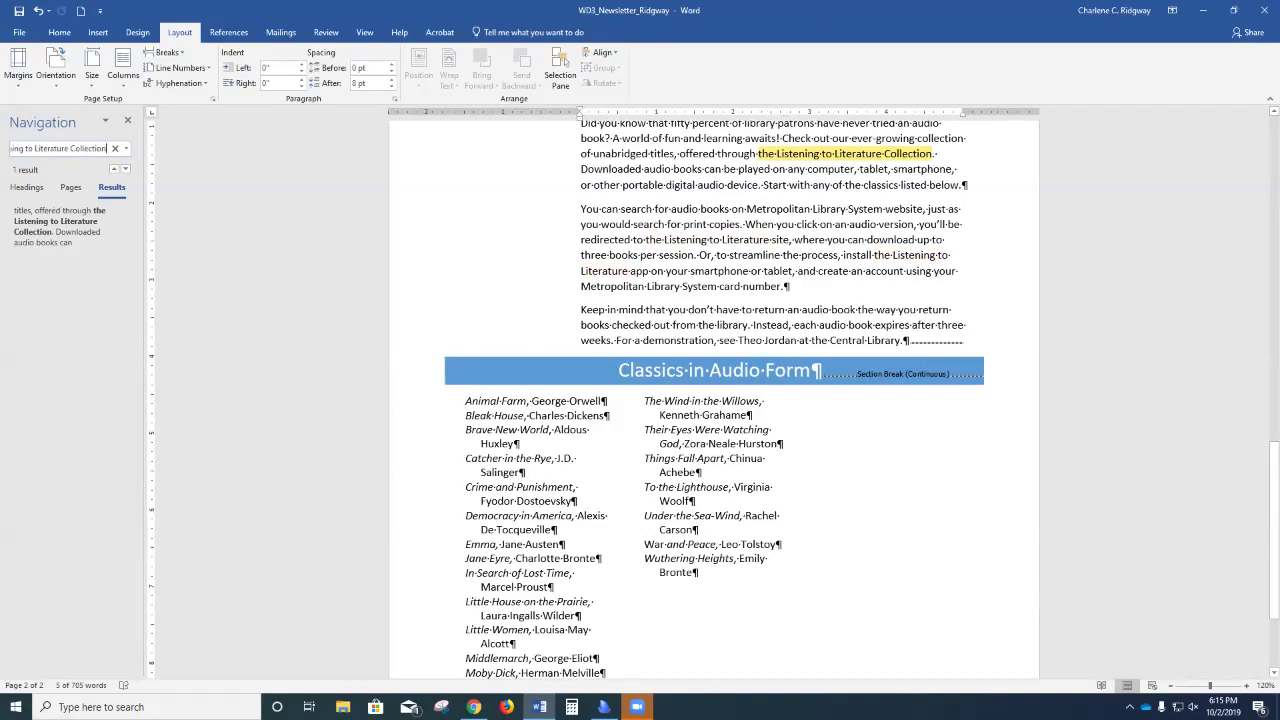
click(909, 153)
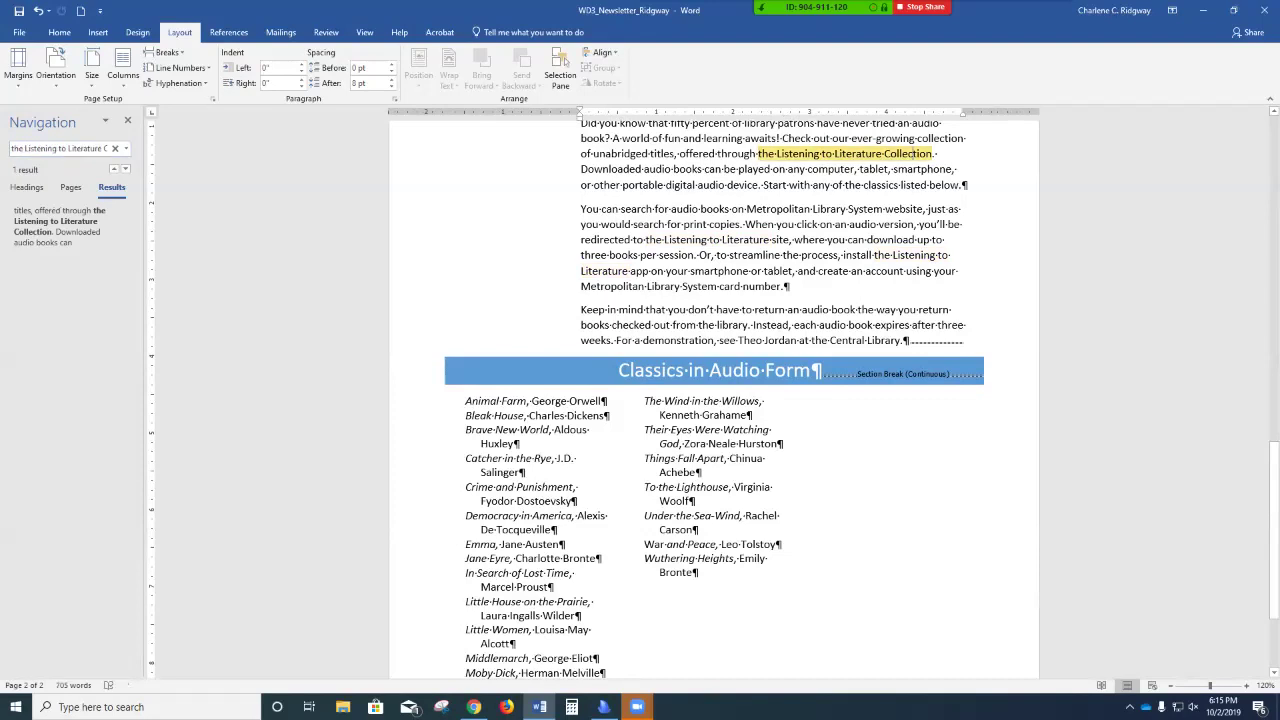
click(127, 120)
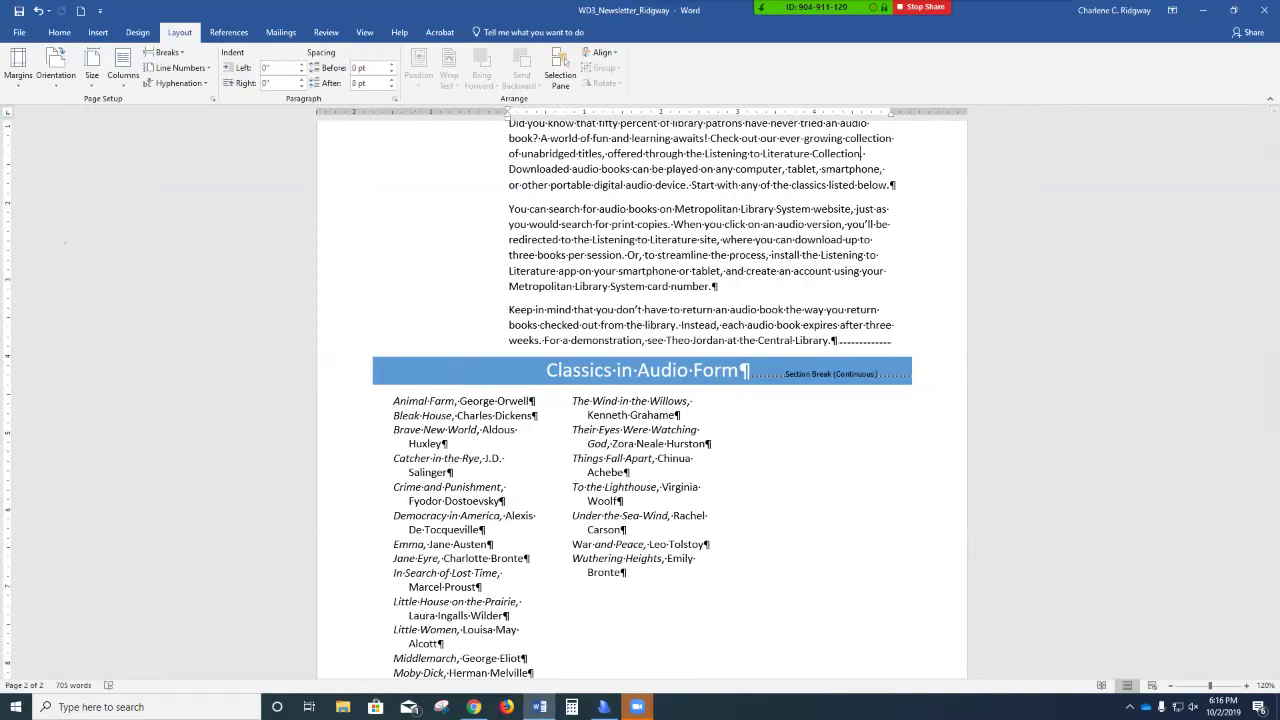
click(863, 153)
text((r))
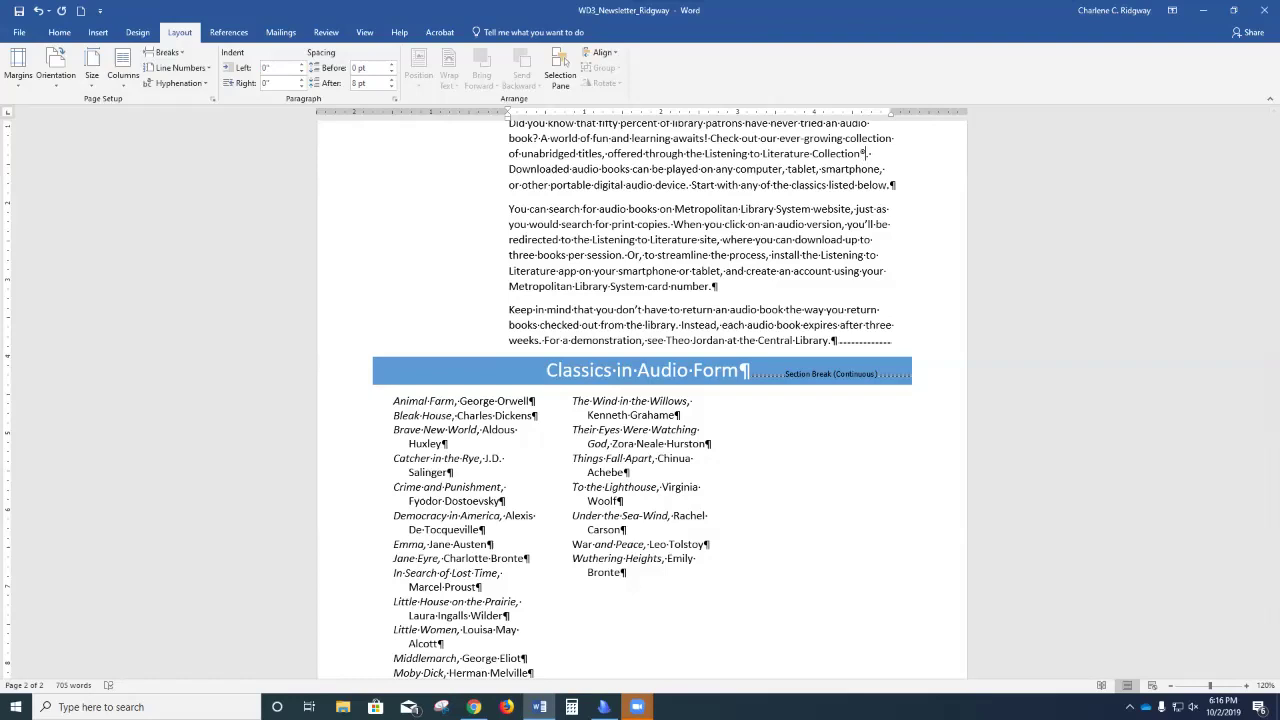
Examine the AutoCorrect replacement list in the proofing options, including the entries for symbols and misspelled words, and leave the settings as they are.
click(690, 15)
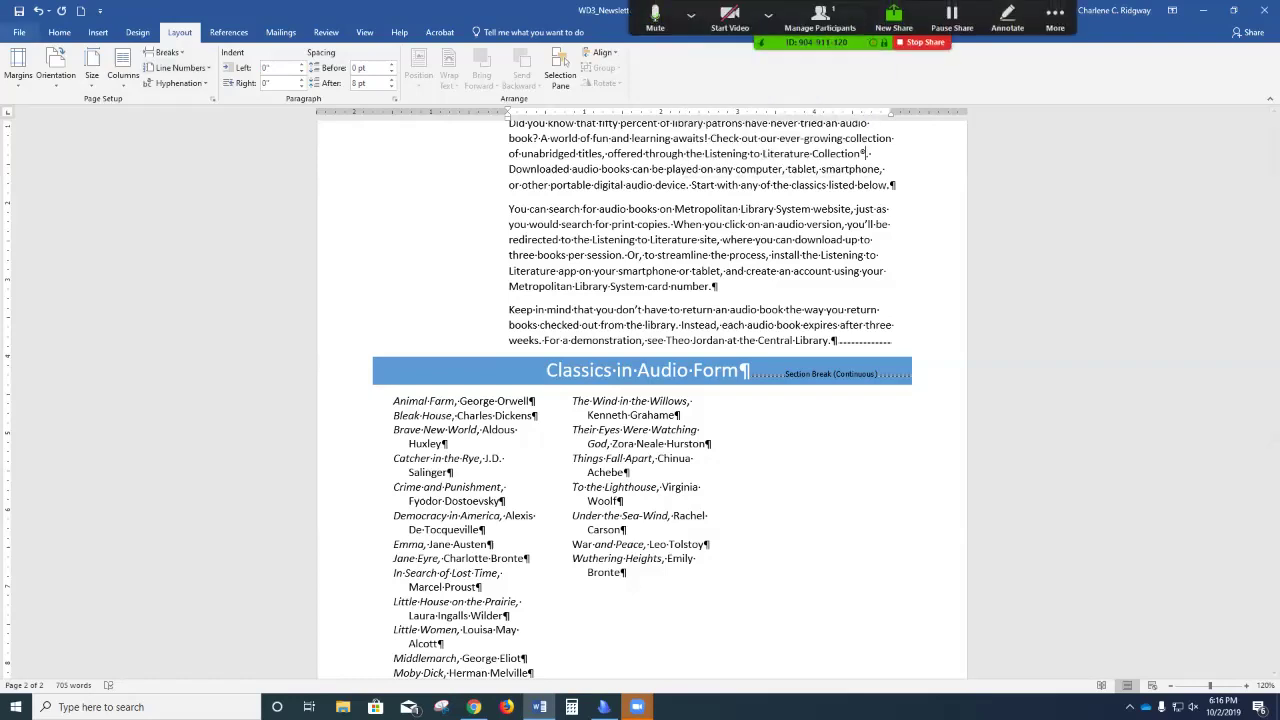
click(19, 32)
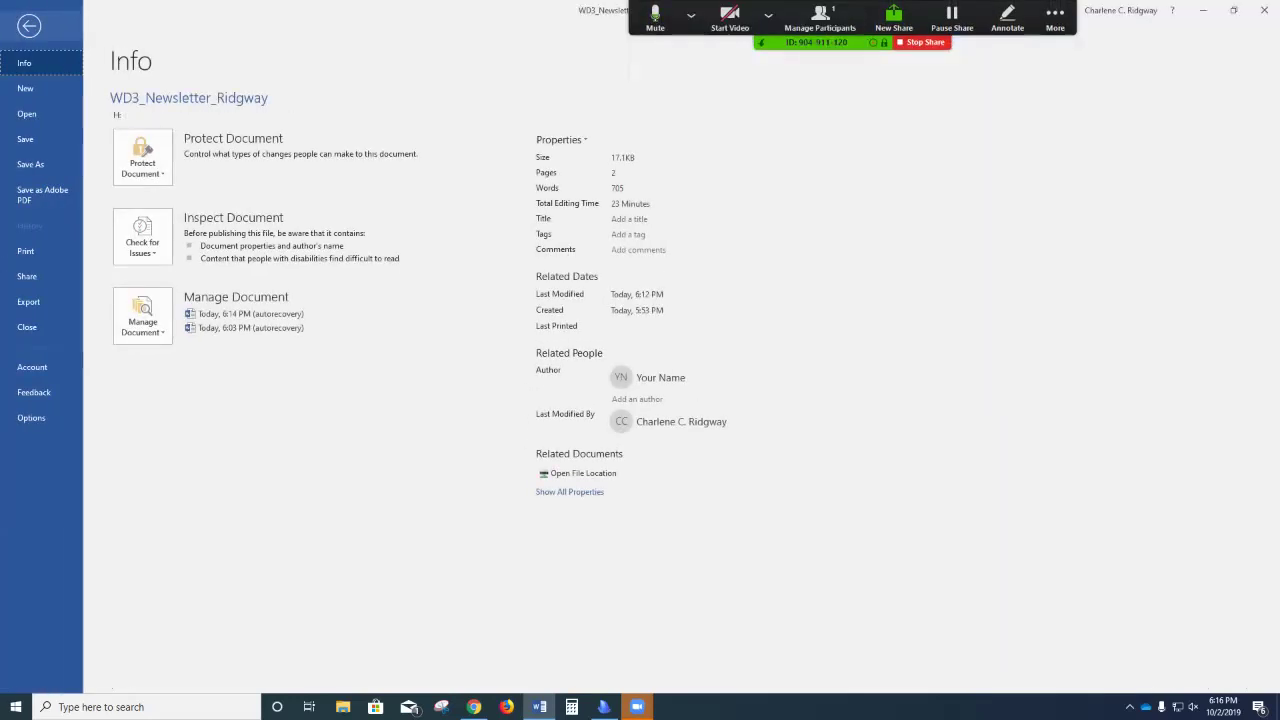
click(31, 417)
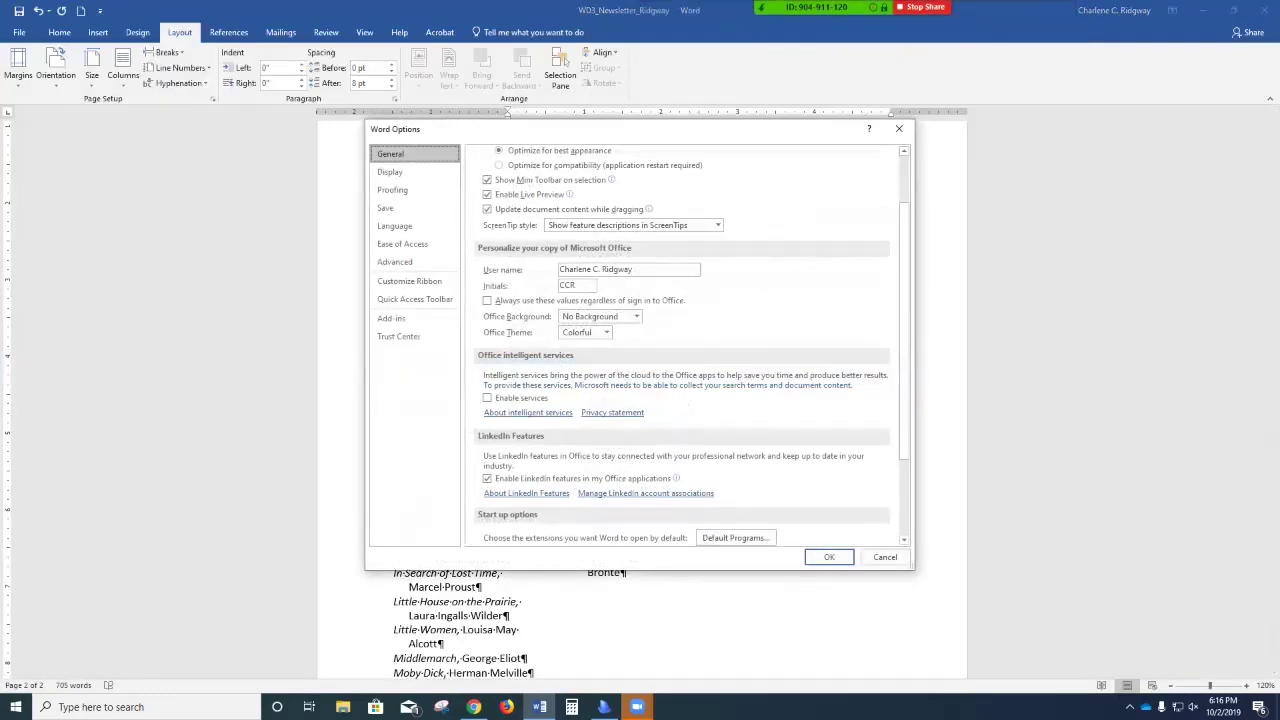
click(392, 189)
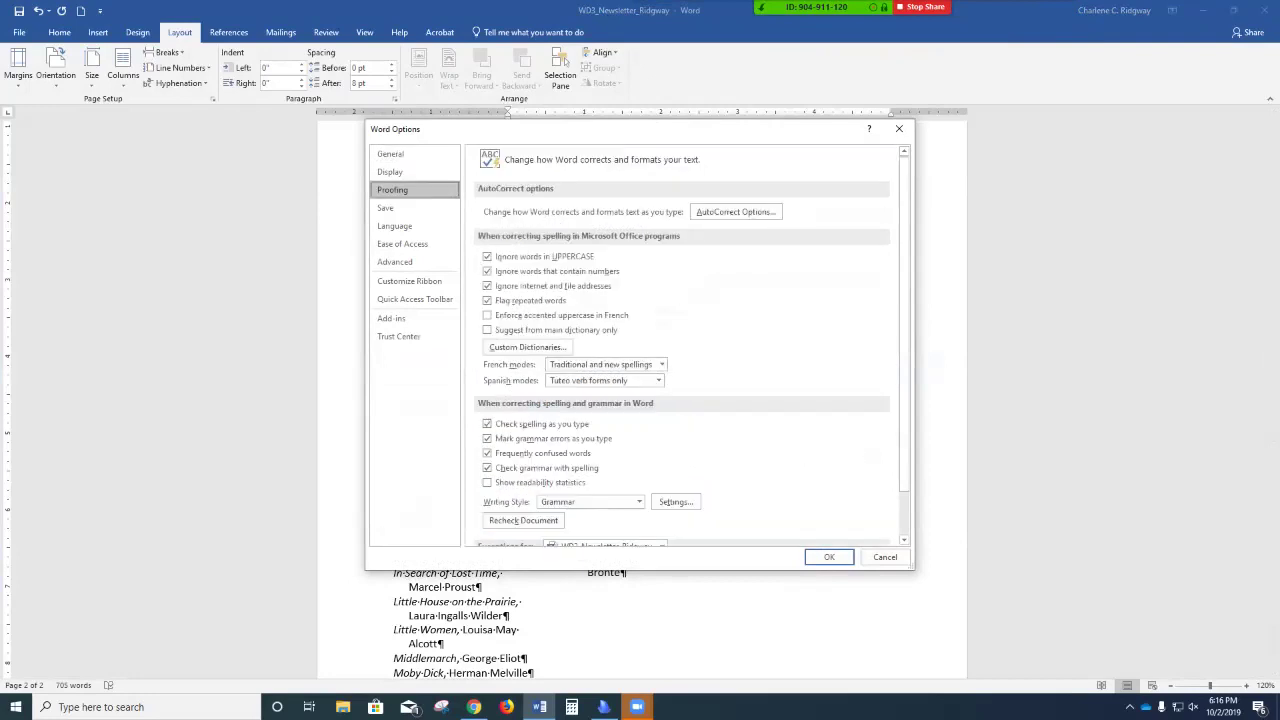
click(735, 211)
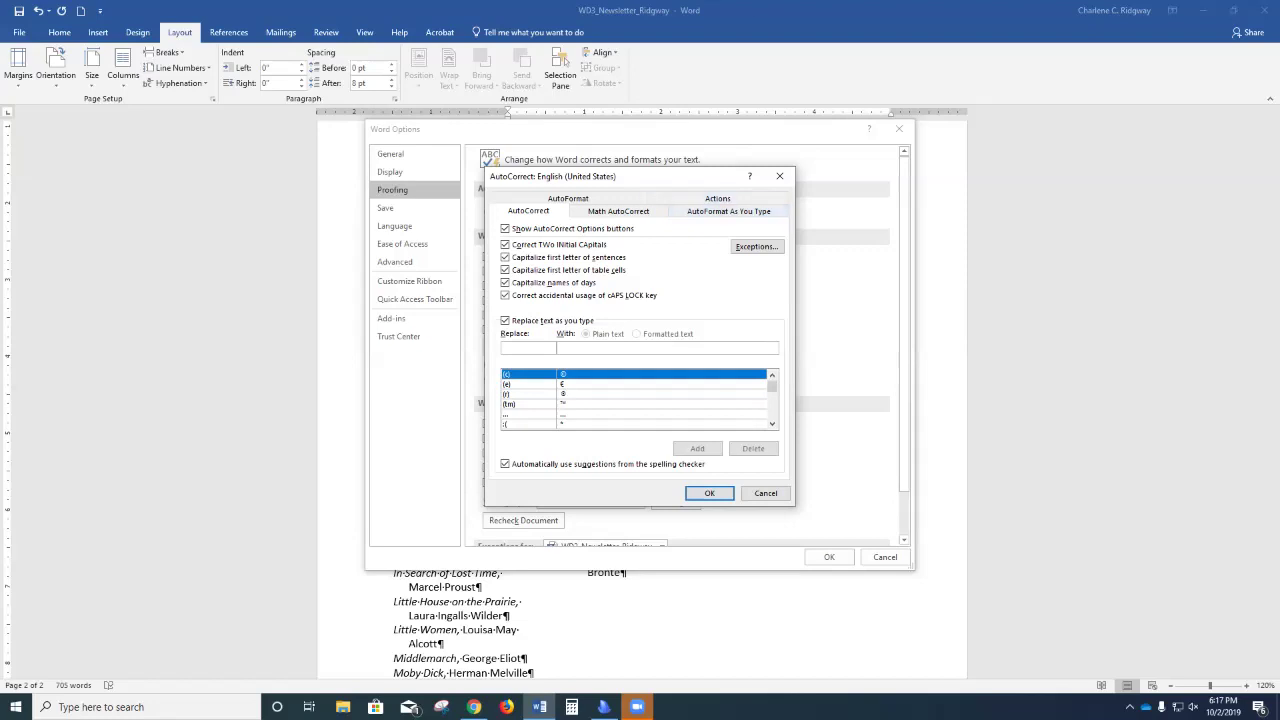
click(772, 424)
click(772, 424)
click(772, 424)
click(772, 424)
click(772, 424)
click(772, 424)
click(772, 424)
click(772, 424)
click(772, 424)
click(772, 424)
click(772, 424)
click(772, 424)
click(772, 424)
click(772, 424)
click(772, 424)
click(772, 424)
click(772, 424)
click(772, 424)
scroll(640, 400, down, 4)
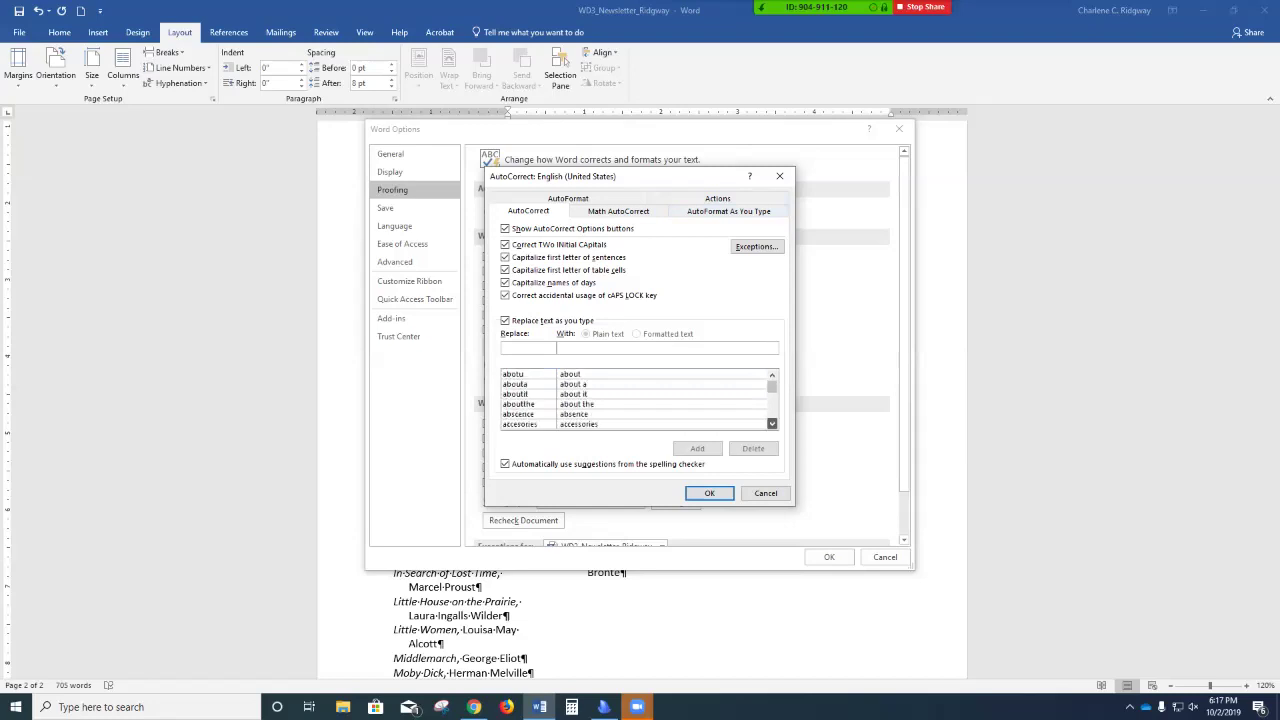
scroll(636, 399, up, 4)
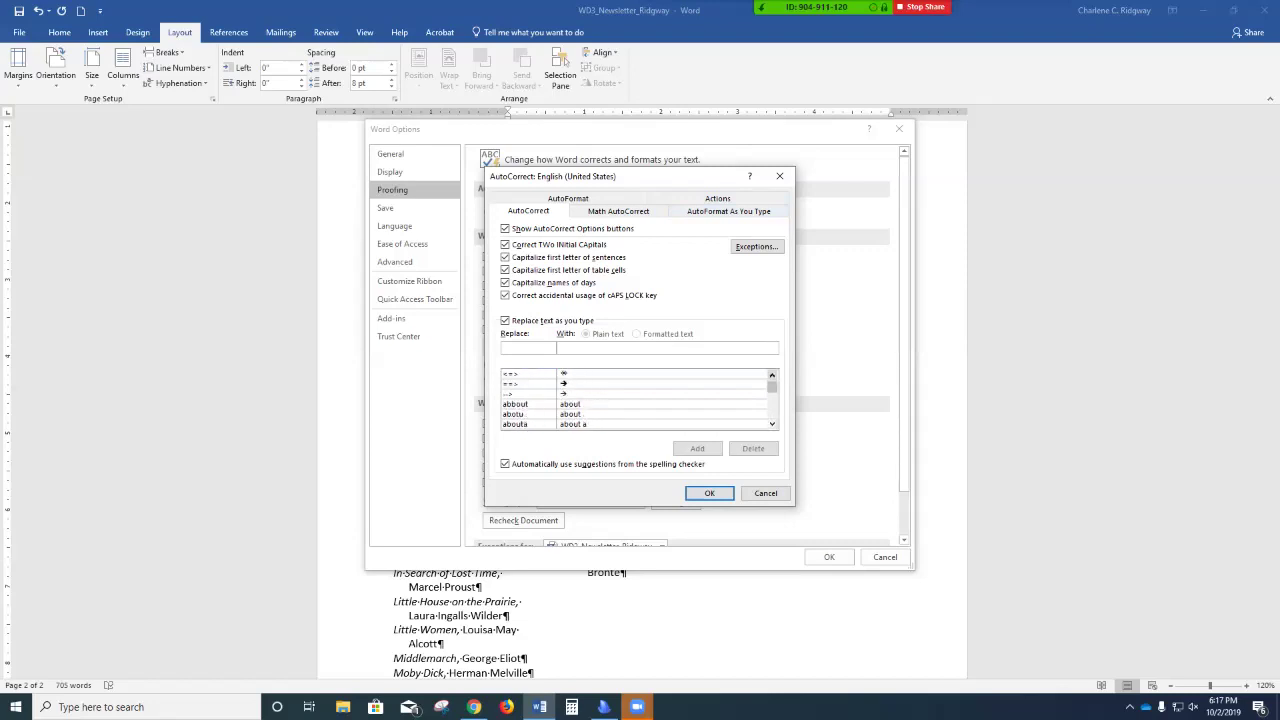
click(765, 493)
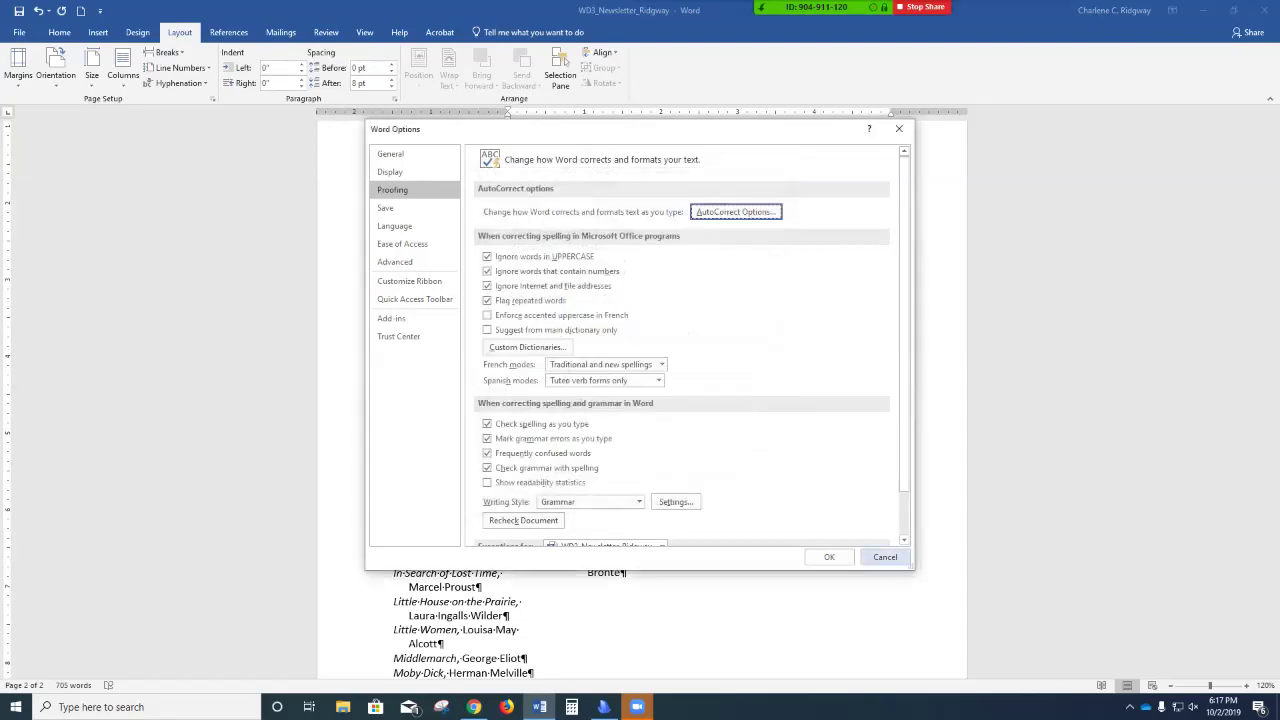
click(885, 557)
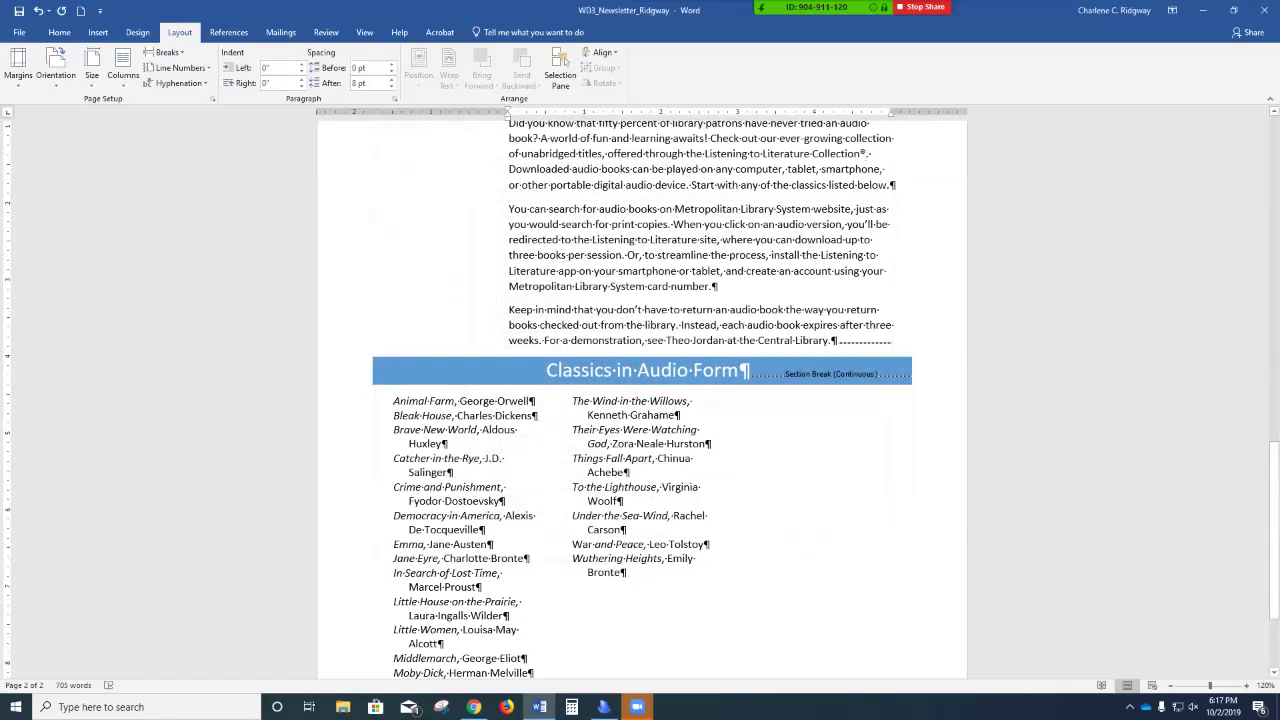
Bring up the full symbol set for insertion and examine the characters available in the Arial Black font.
click(98, 32)
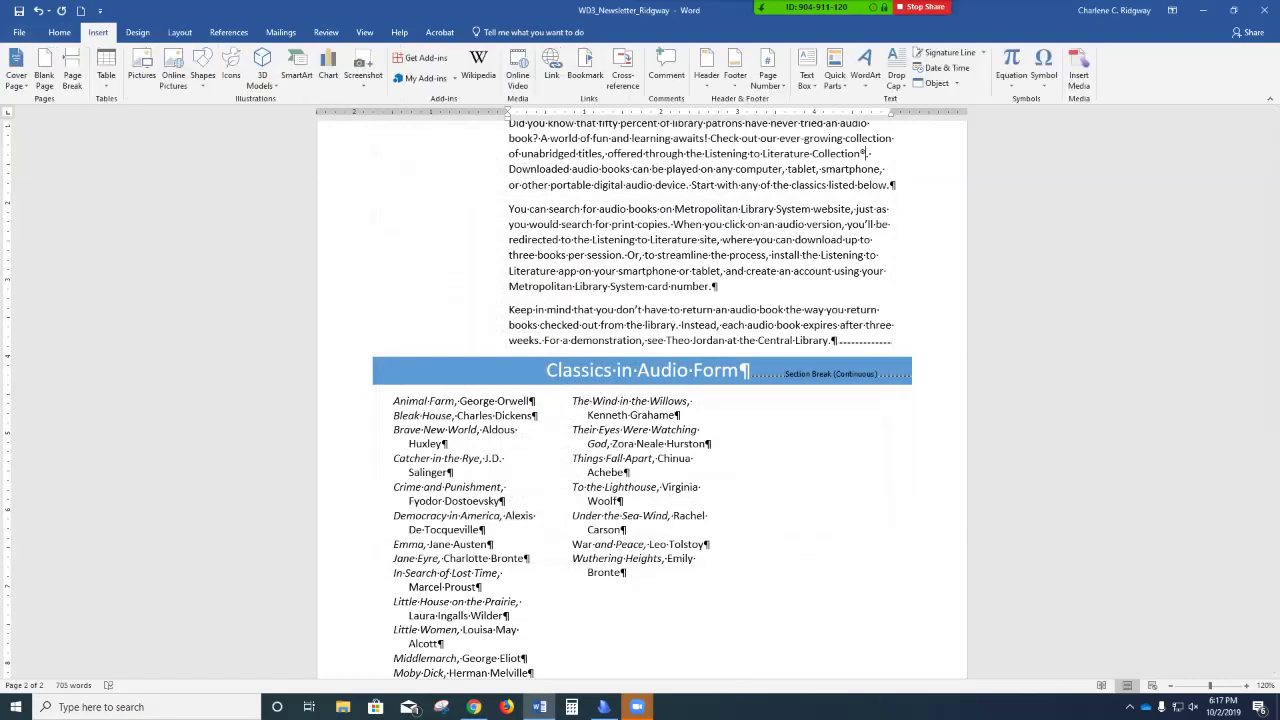
click(1043, 75)
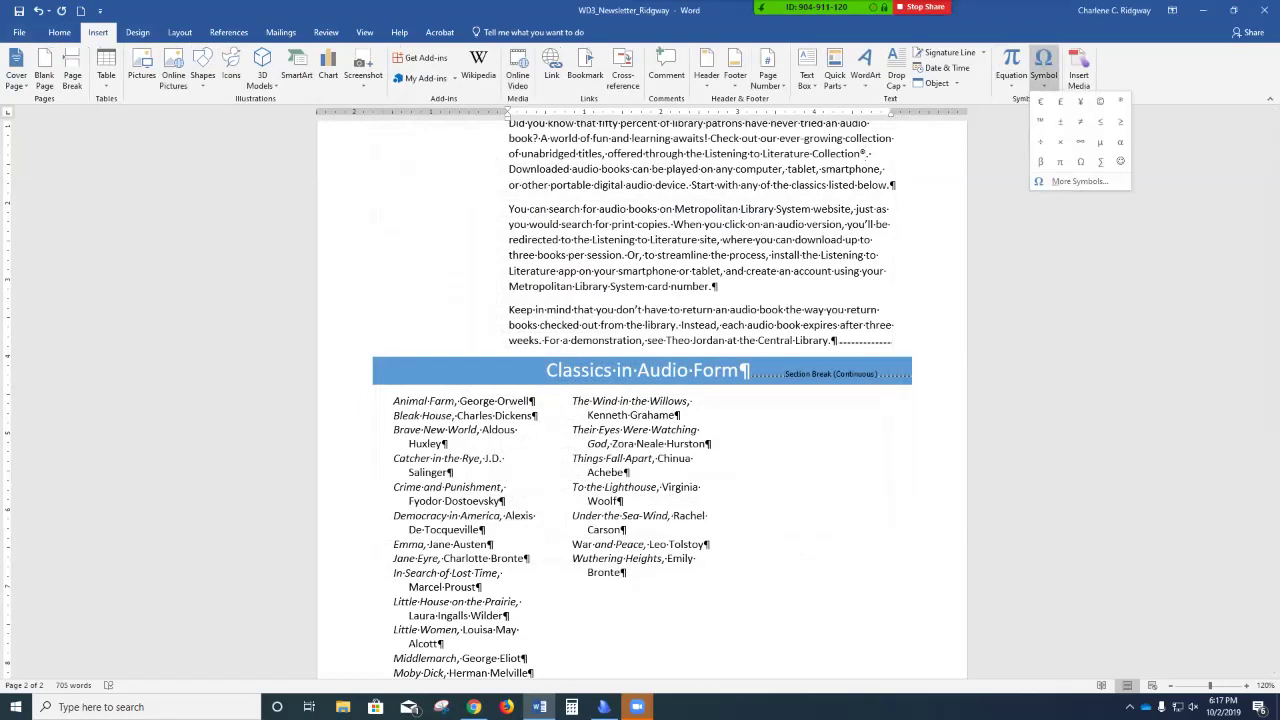
click(1078, 181)
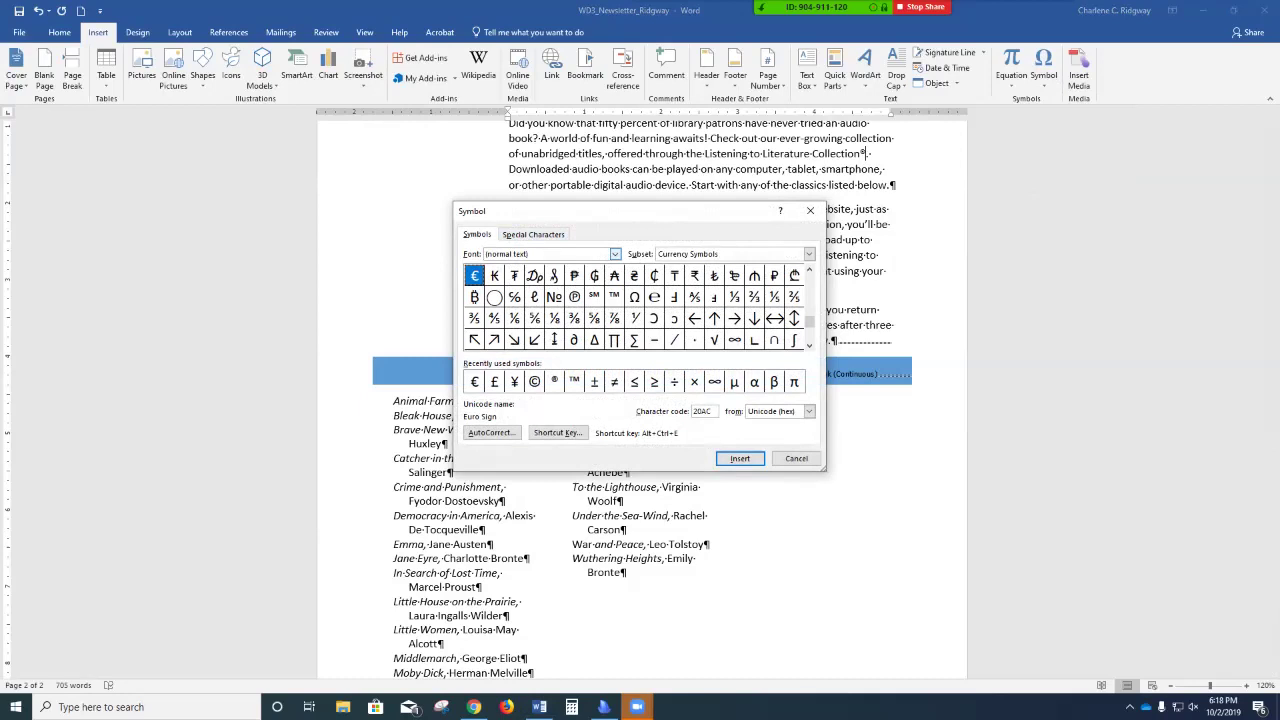
click(615, 254)
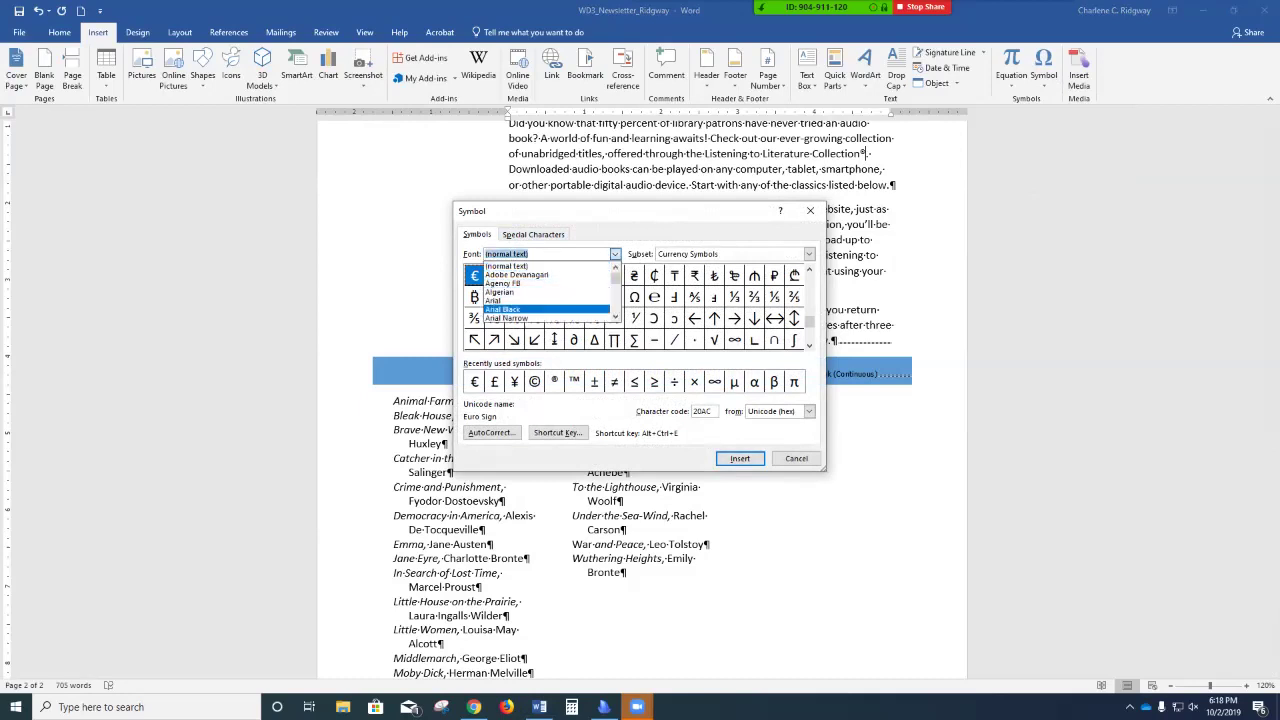
key(Return)
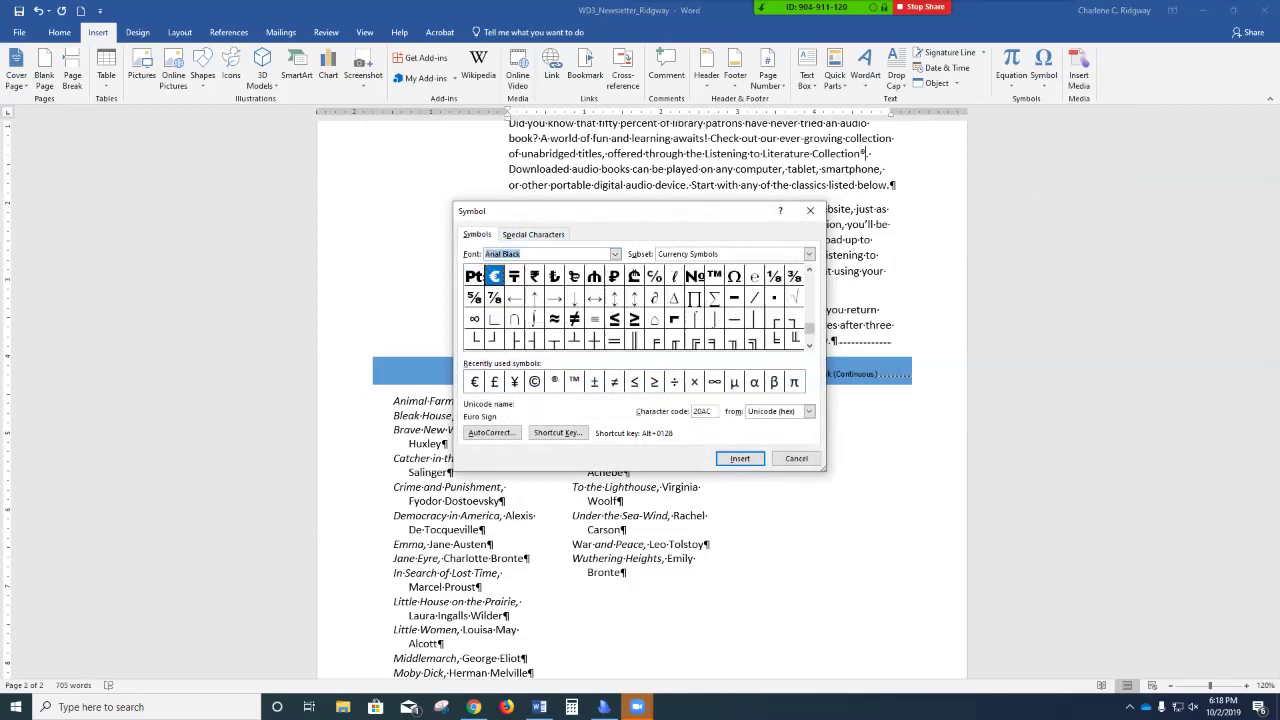
key(Up)
key(Up)
key(Up)
key(Up)
key(Up)
key(Up)
key(Up)
key(Up)
key(Up)
key(Up)
key(Up)
key(Up)
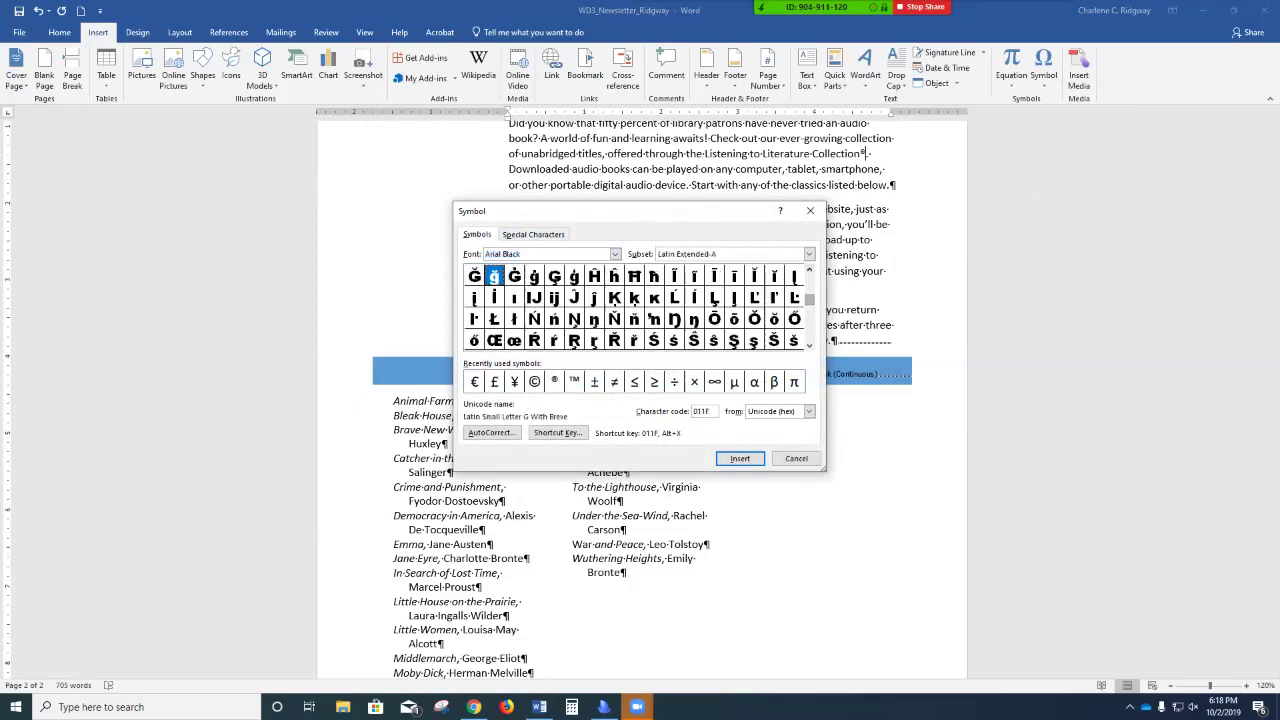
key(Down)
key(Down)
key(Down)
key(Down)
key(Down)
key(Down)
key(Down)
key(Down)
key(Down)
key(Down)
key(Down)
key(Down)
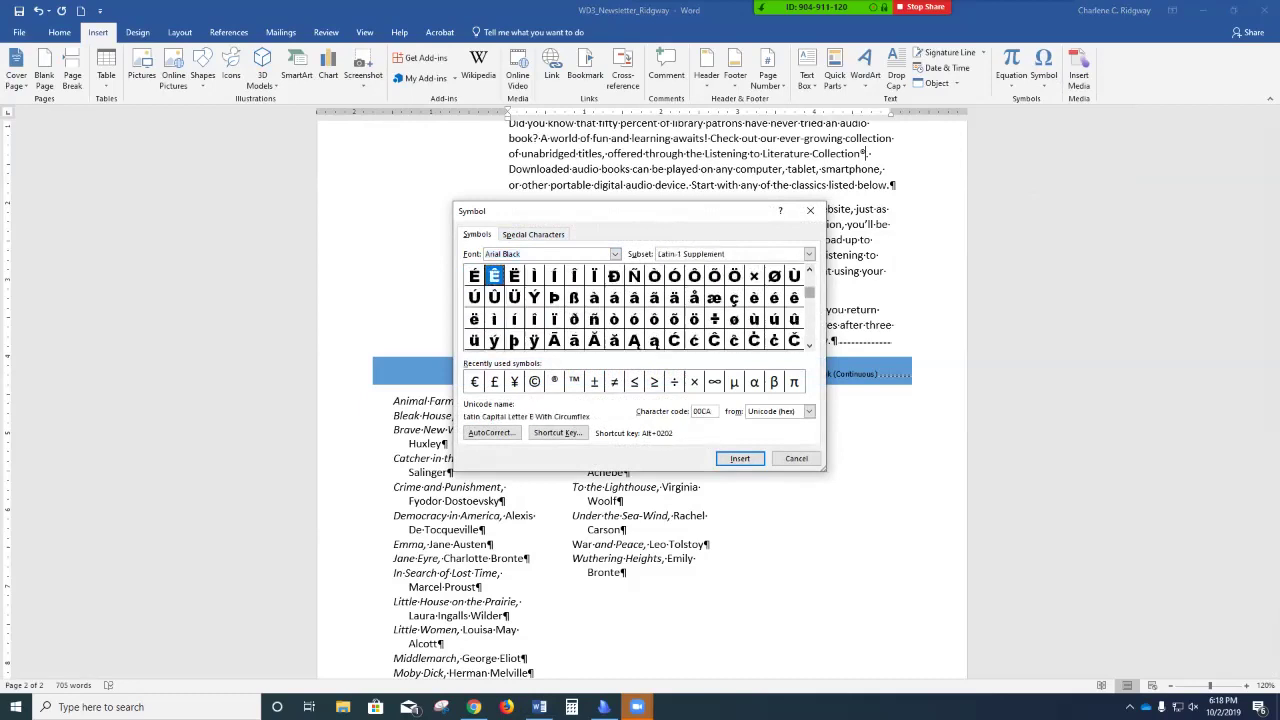
key(Down)
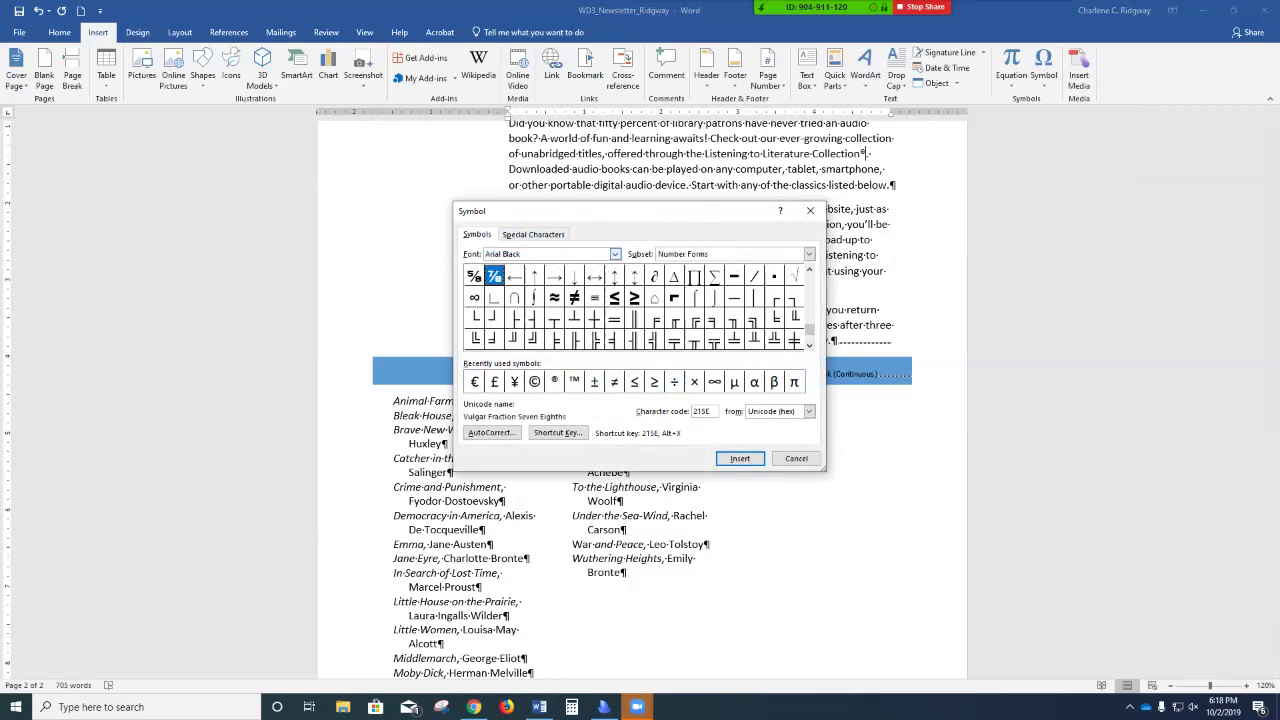
Examine the symbols available in the Stencil font.
click(615, 254)
scroll(548, 290, down, 20)
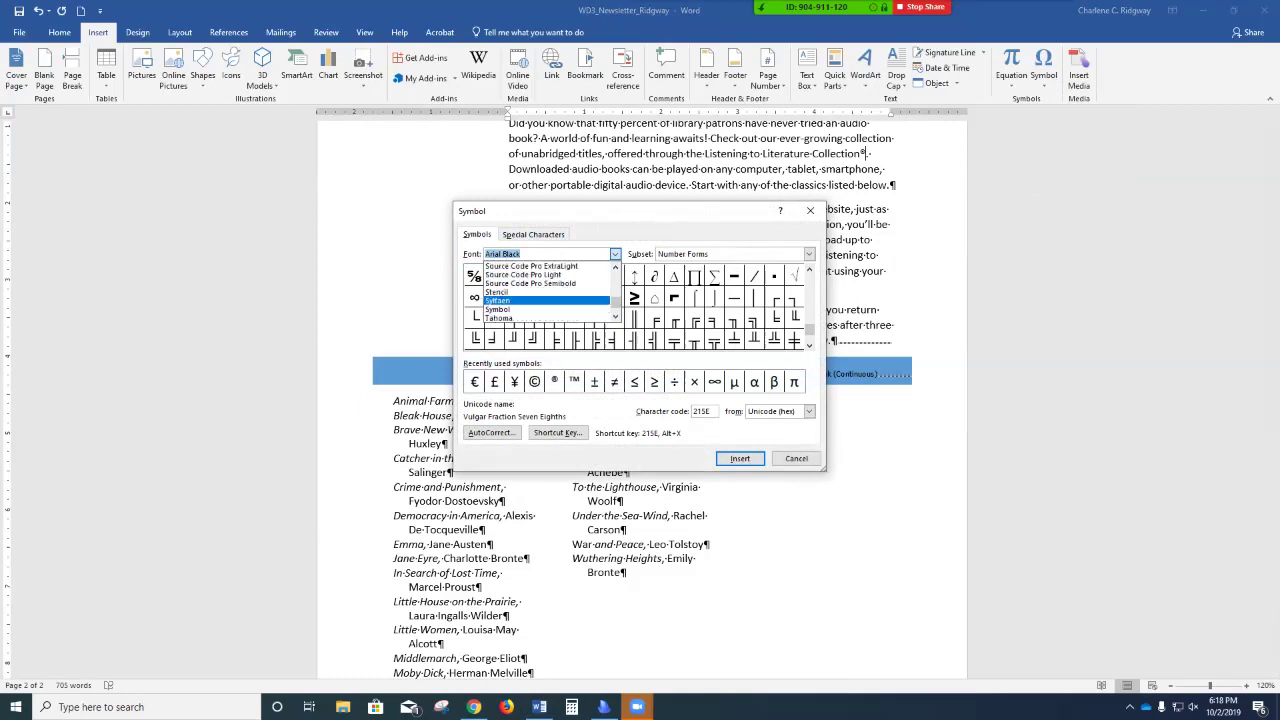
click(497, 292)
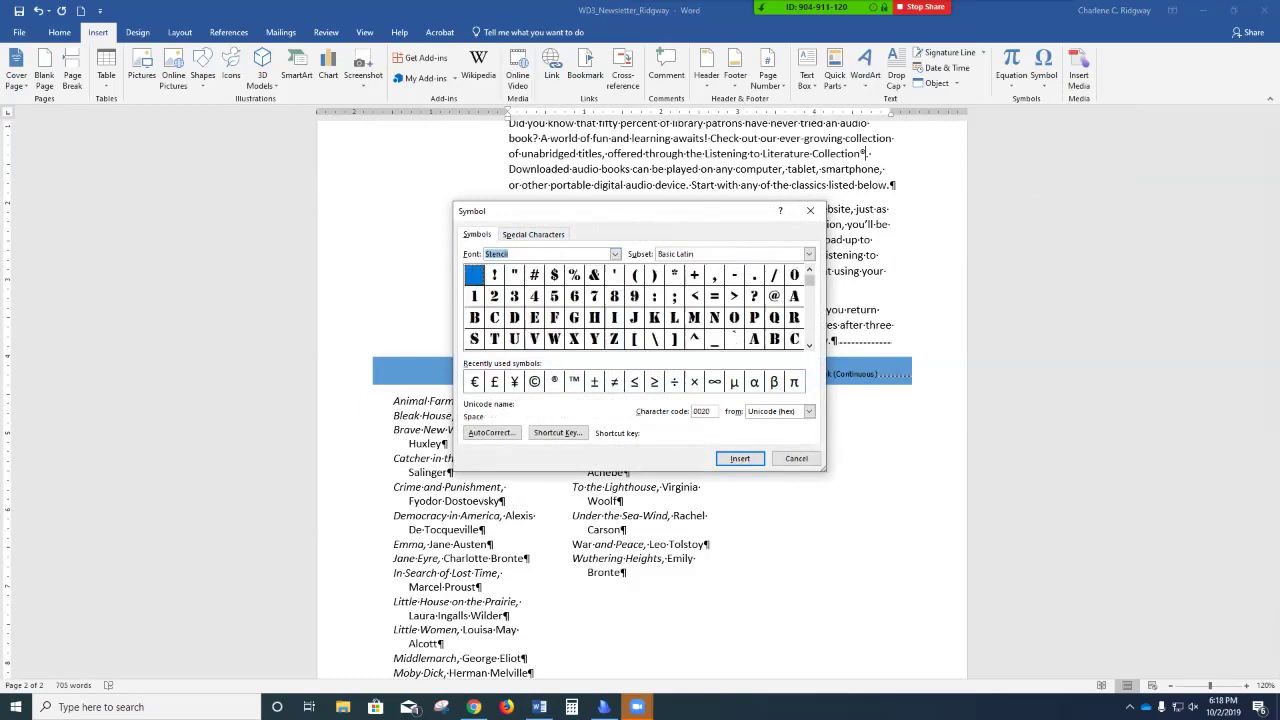
scroll(810, 281, down, 5)
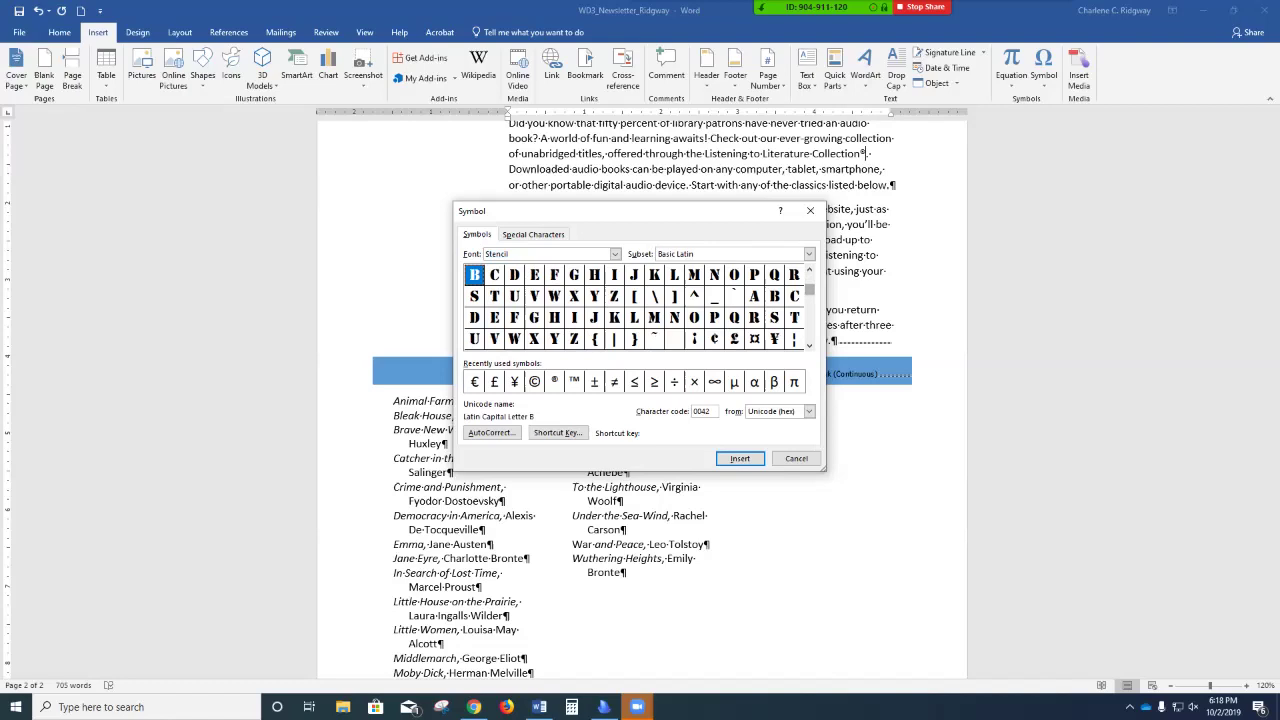
scroll(810, 281, down, 5)
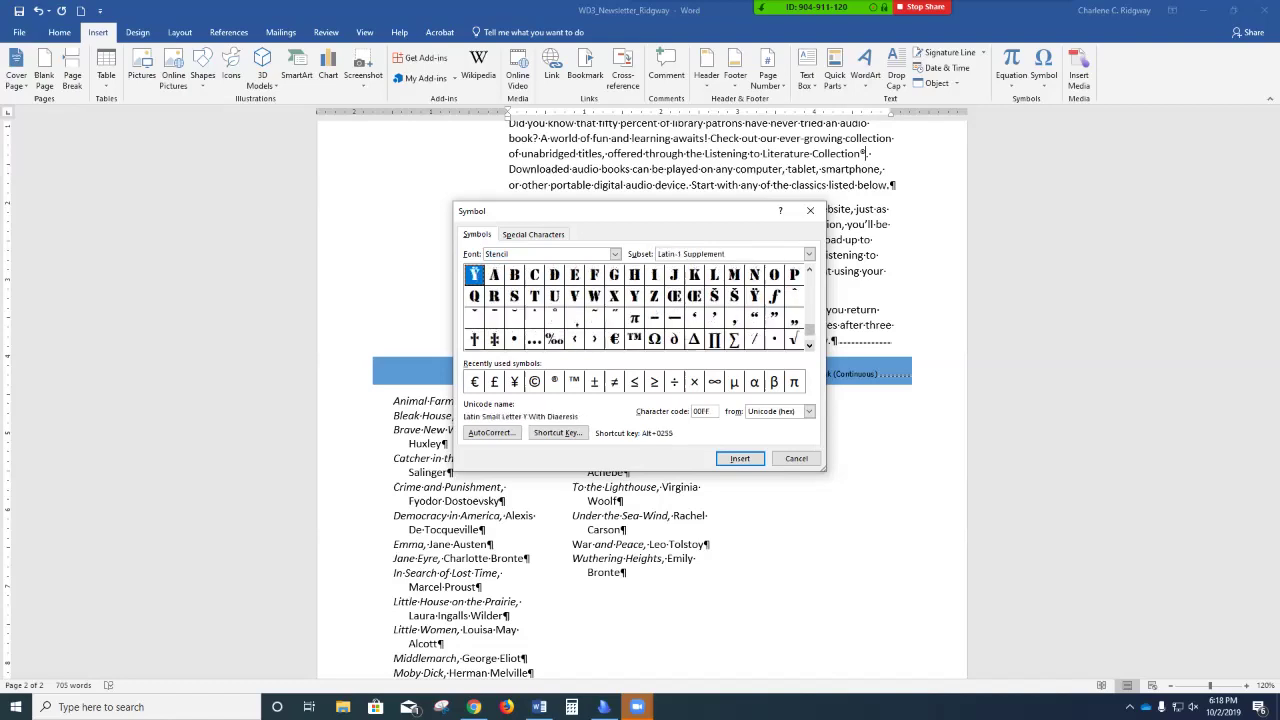
Examine the Wingdings symbols and the special characters with their shortcuts, and close the symbol set without inserting anything.
click(615, 254)
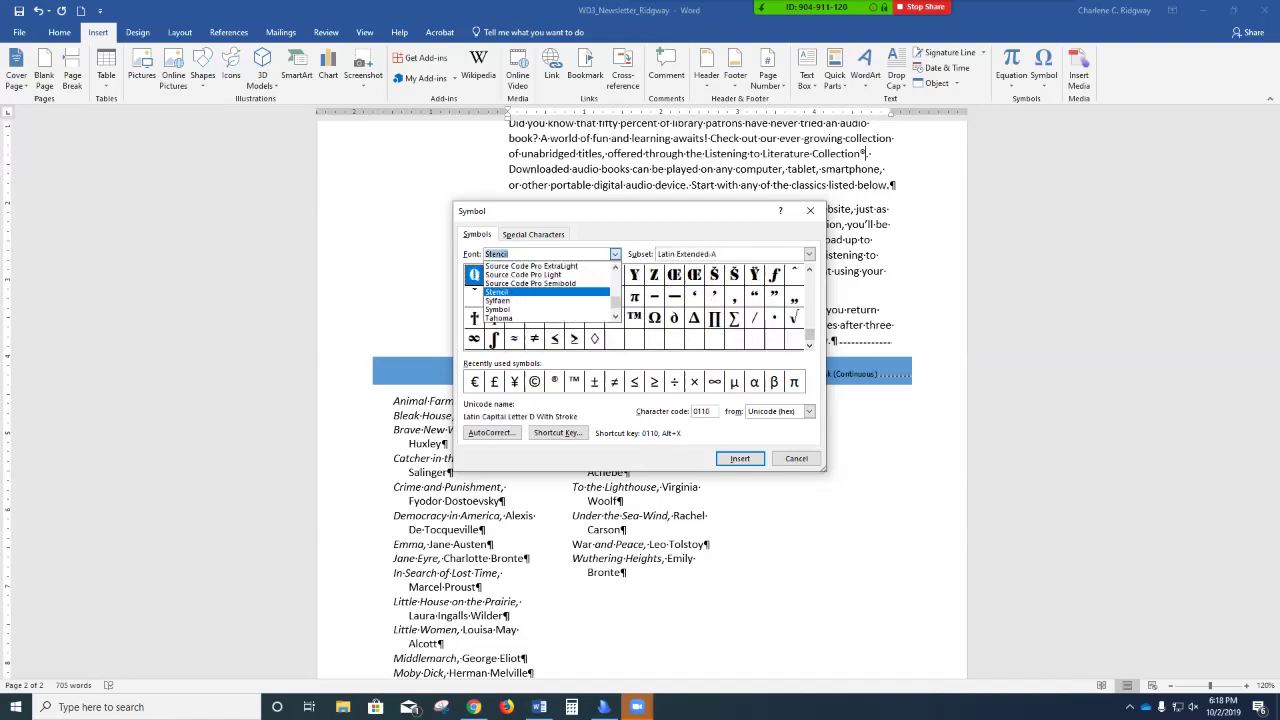
scroll(548, 292, down, 6)
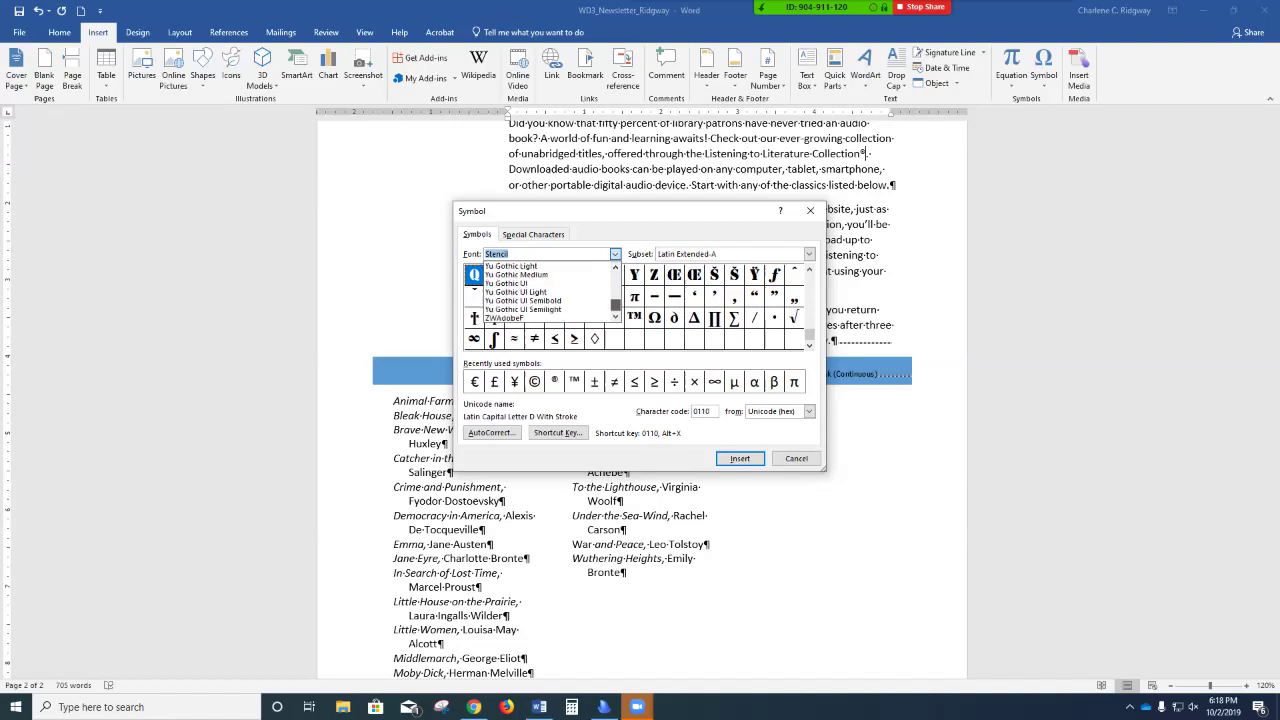
scroll(548, 292, up, 6)
scroll(548, 292, down, 5)
scroll(548, 292, up, 2)
scroll(548, 292, up, 3)
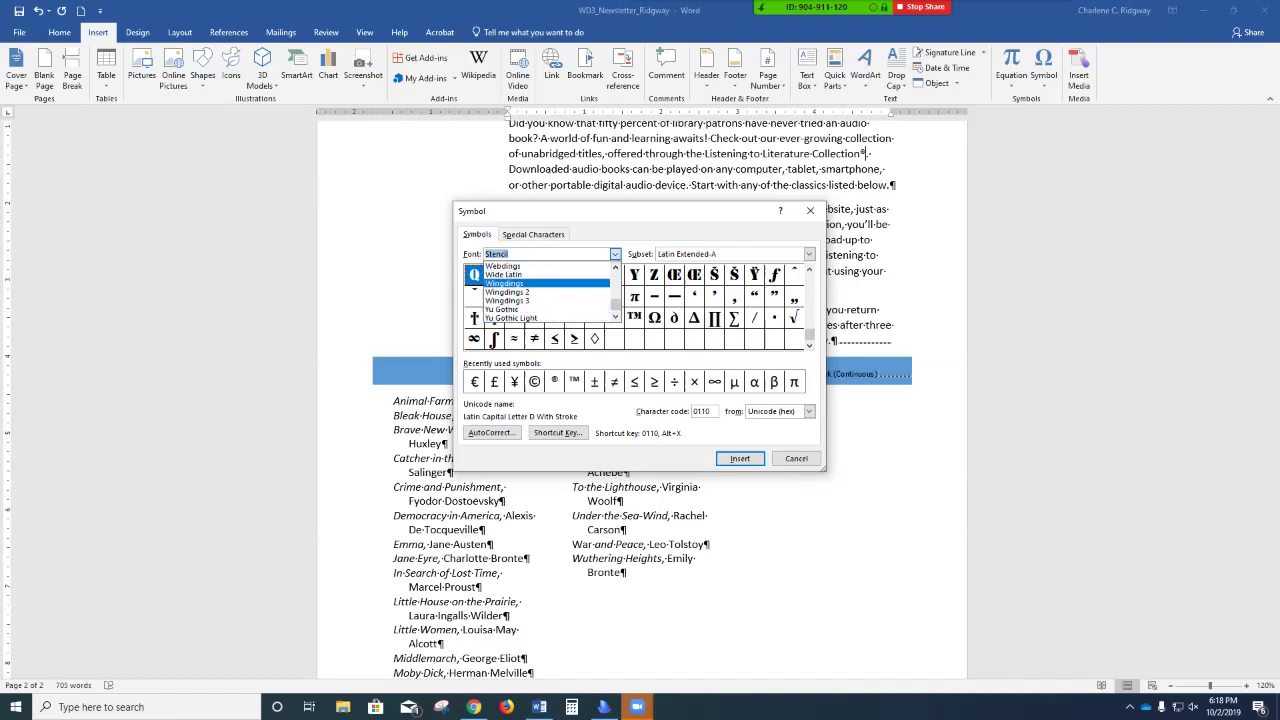
click(520, 283)
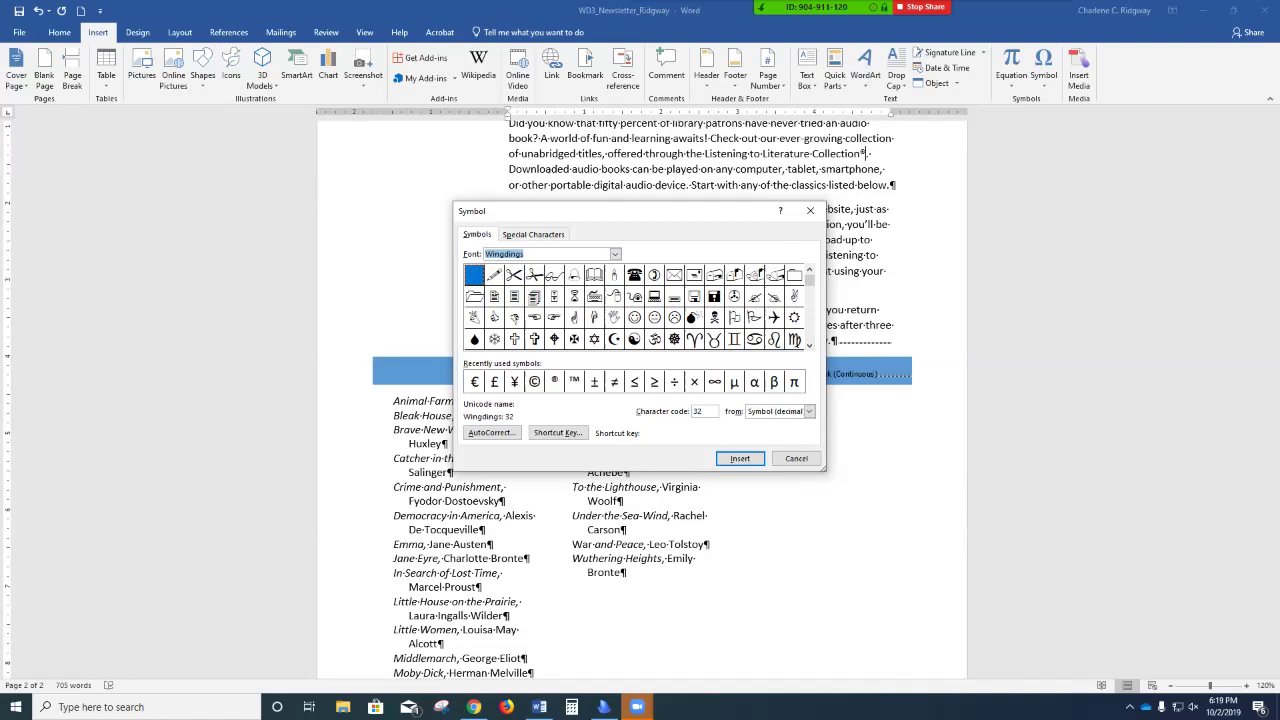
key(ctrl+Tab)
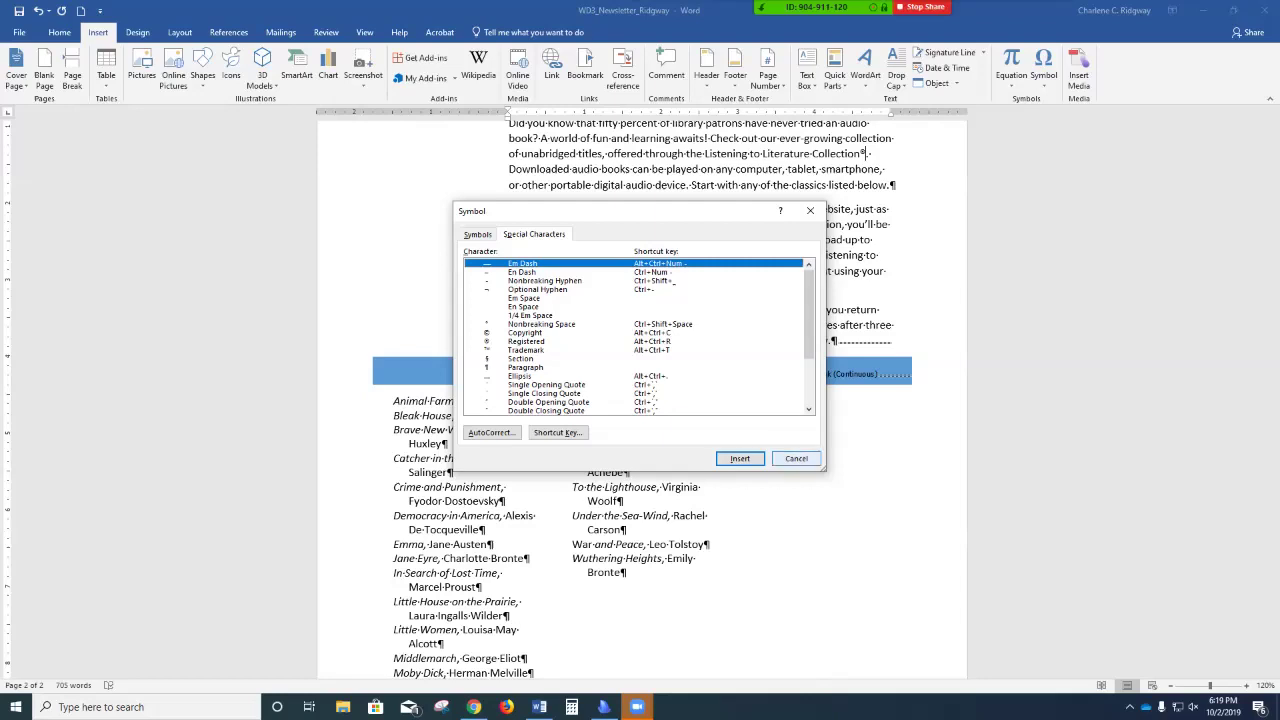
click(796, 458)
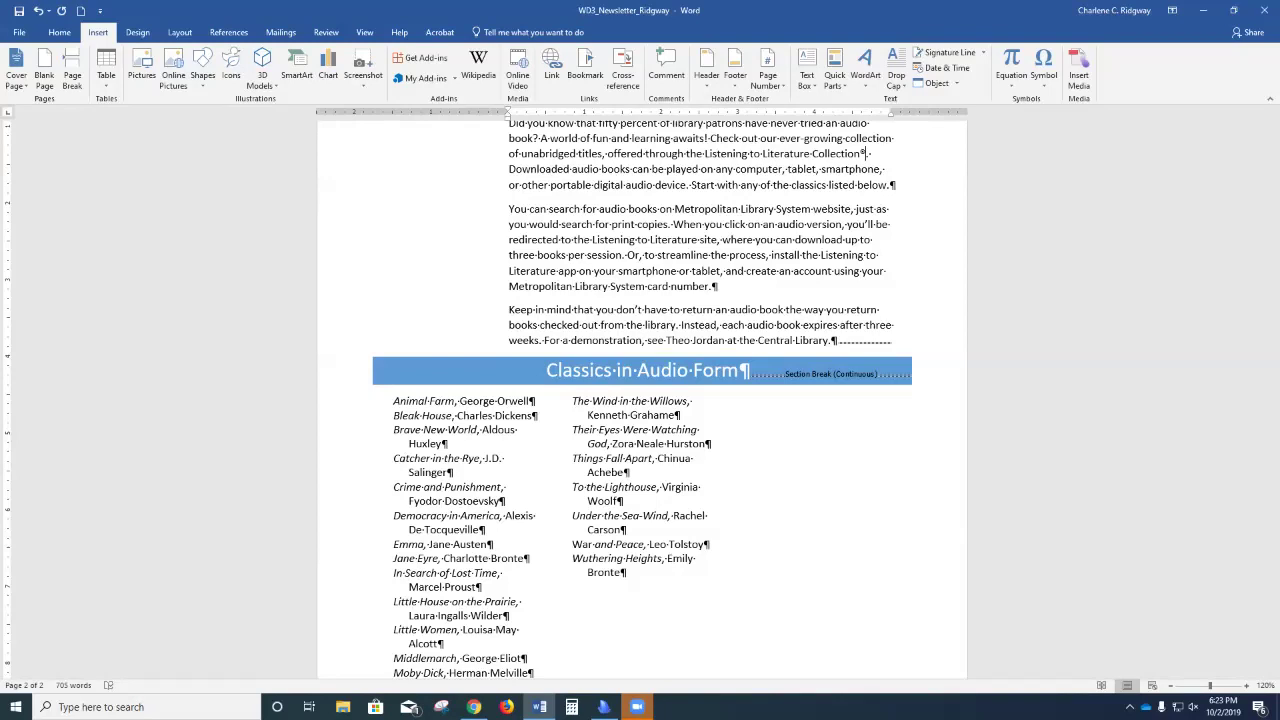
Place the cursor in the "Happy Birthday!" heading on page 1 and display multiple pages at once.
scroll(640, 400, up, 15)
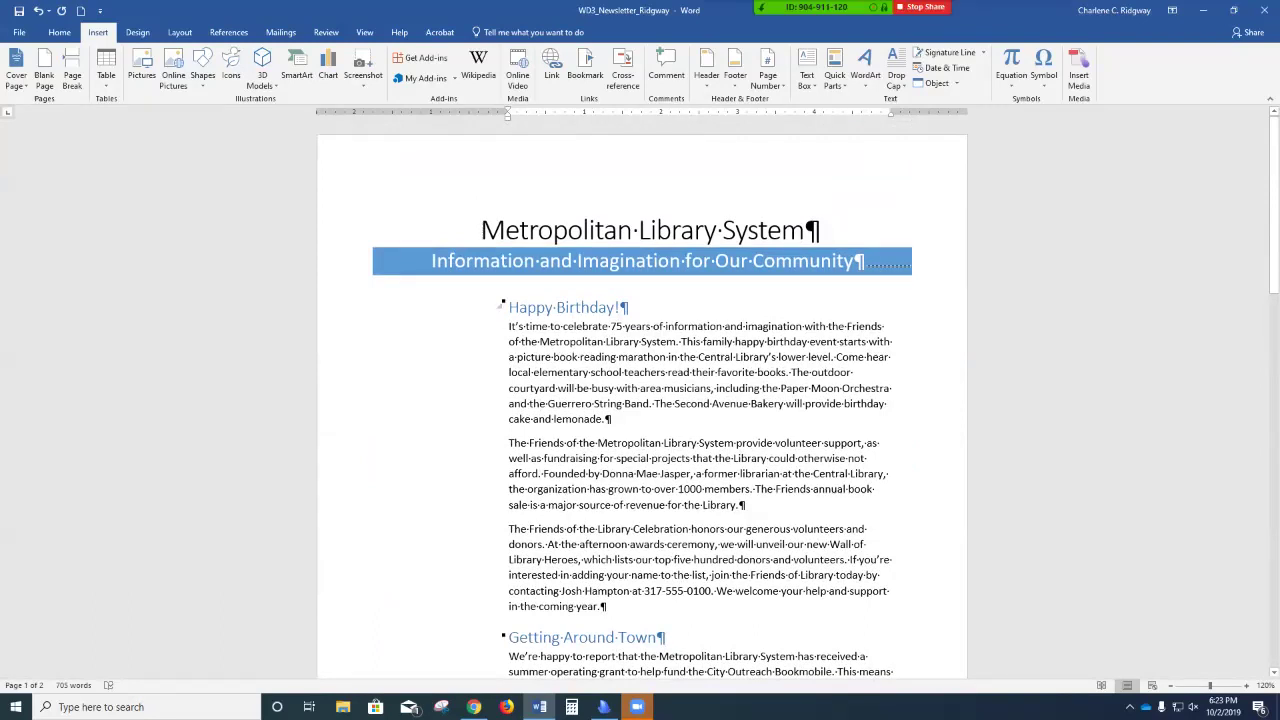
click(558, 307)
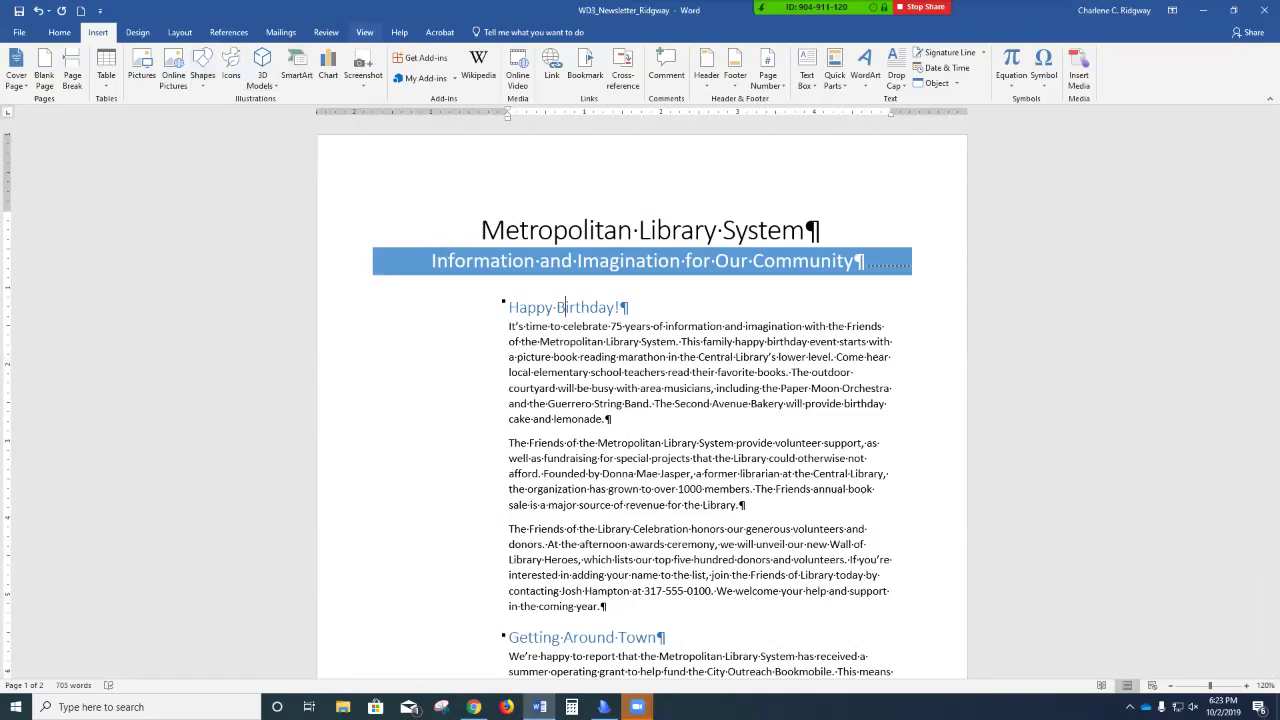
click(364, 32)
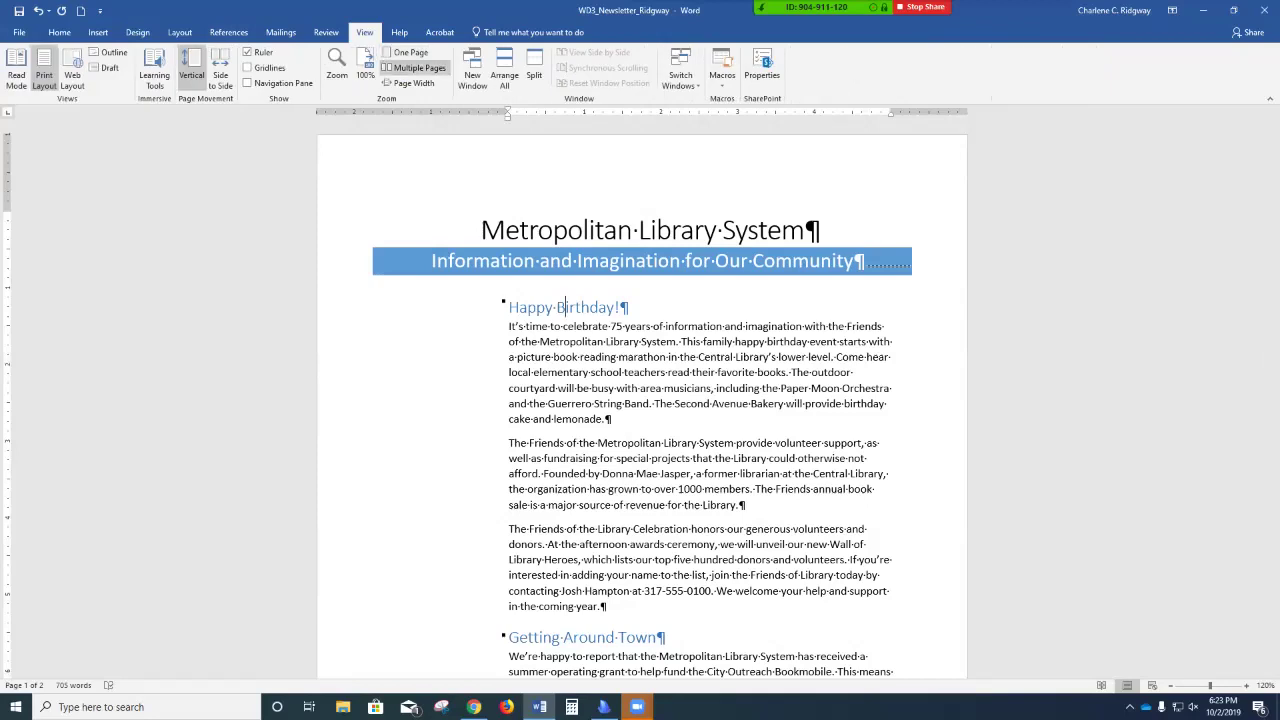
click(415, 67)
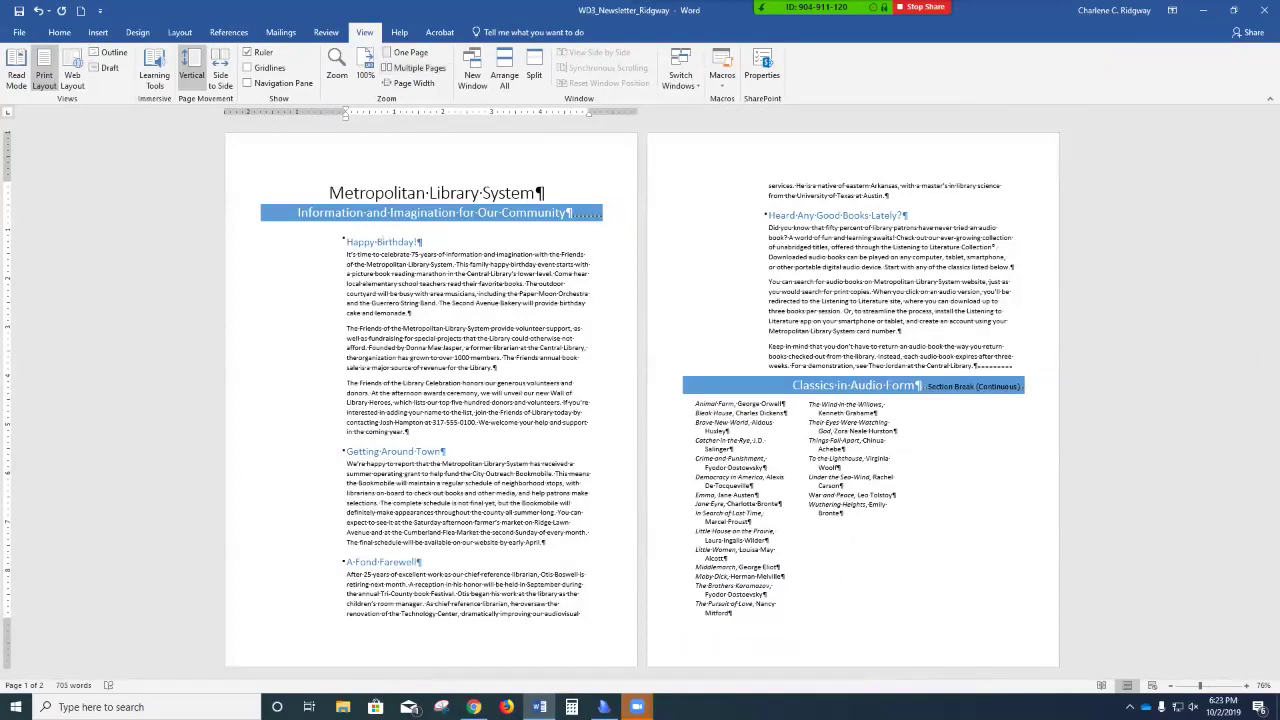
Insert the built-in Ion Sidebar 1 text box on the newsletter's first page.
click(97, 32)
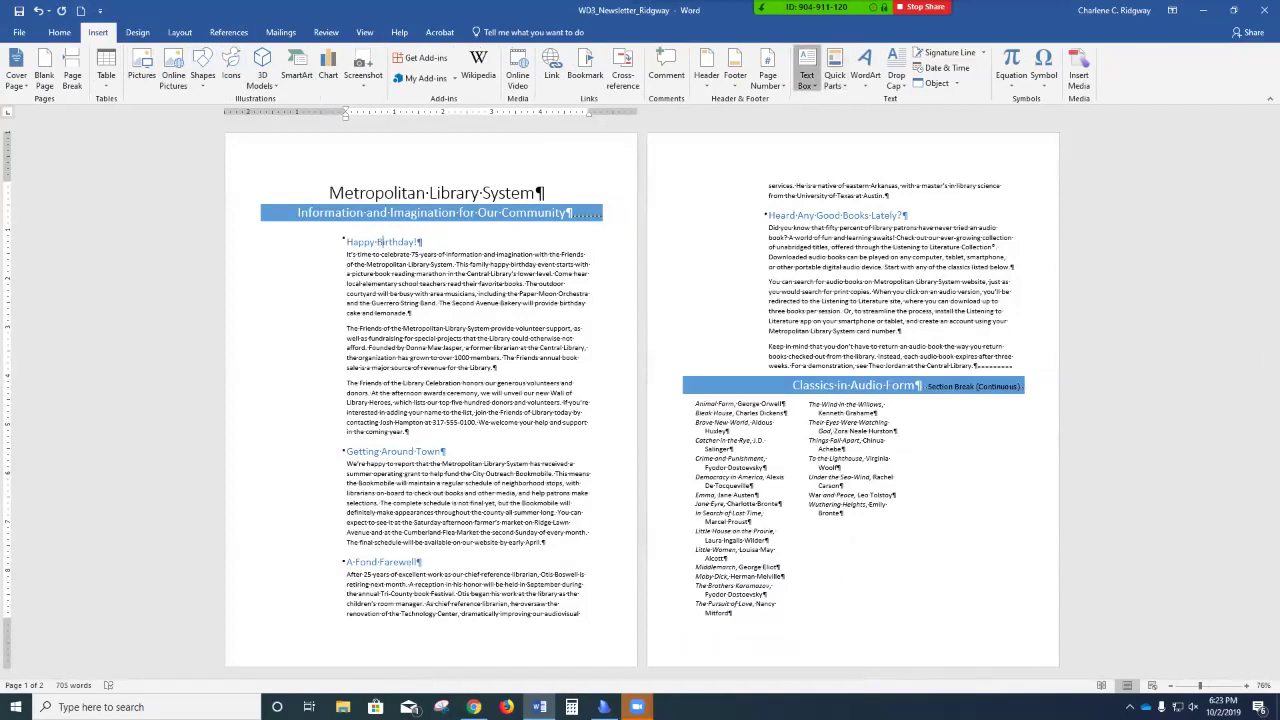
click(806, 70)
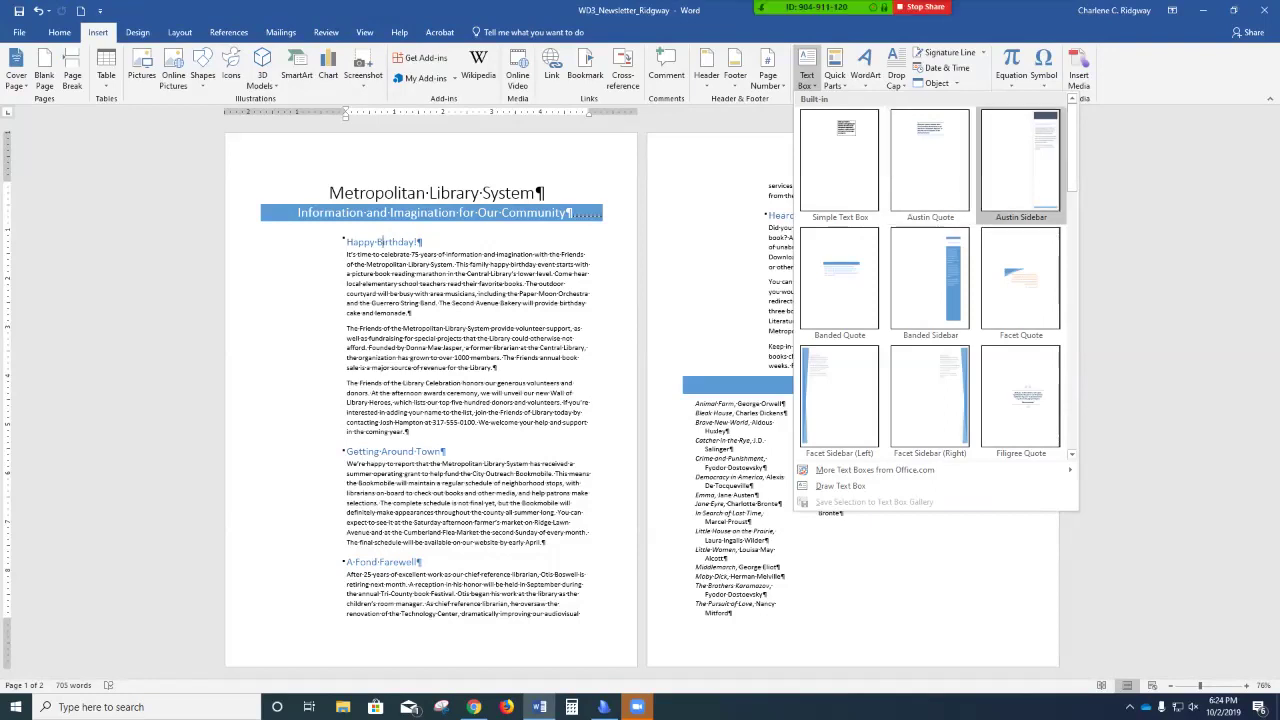
scroll(1020, 160, down, 3)
scroll(939, 276, down, 4)
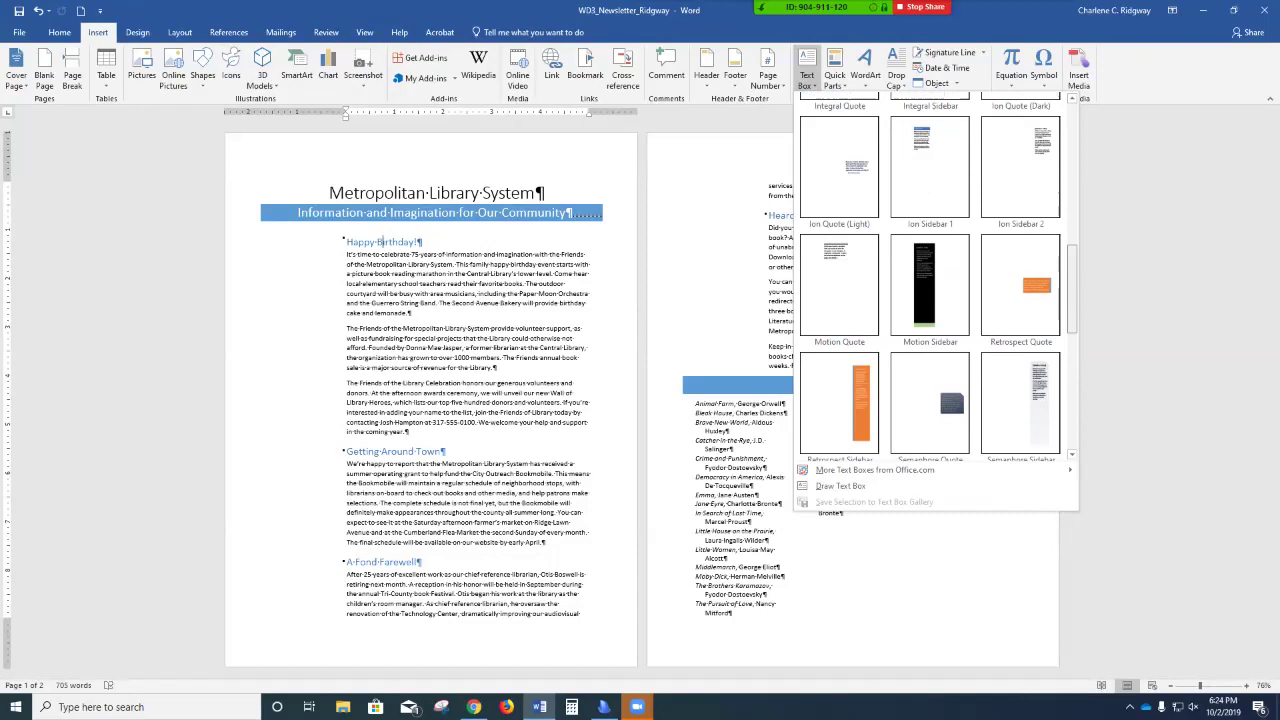
scroll(930, 260, up, 1)
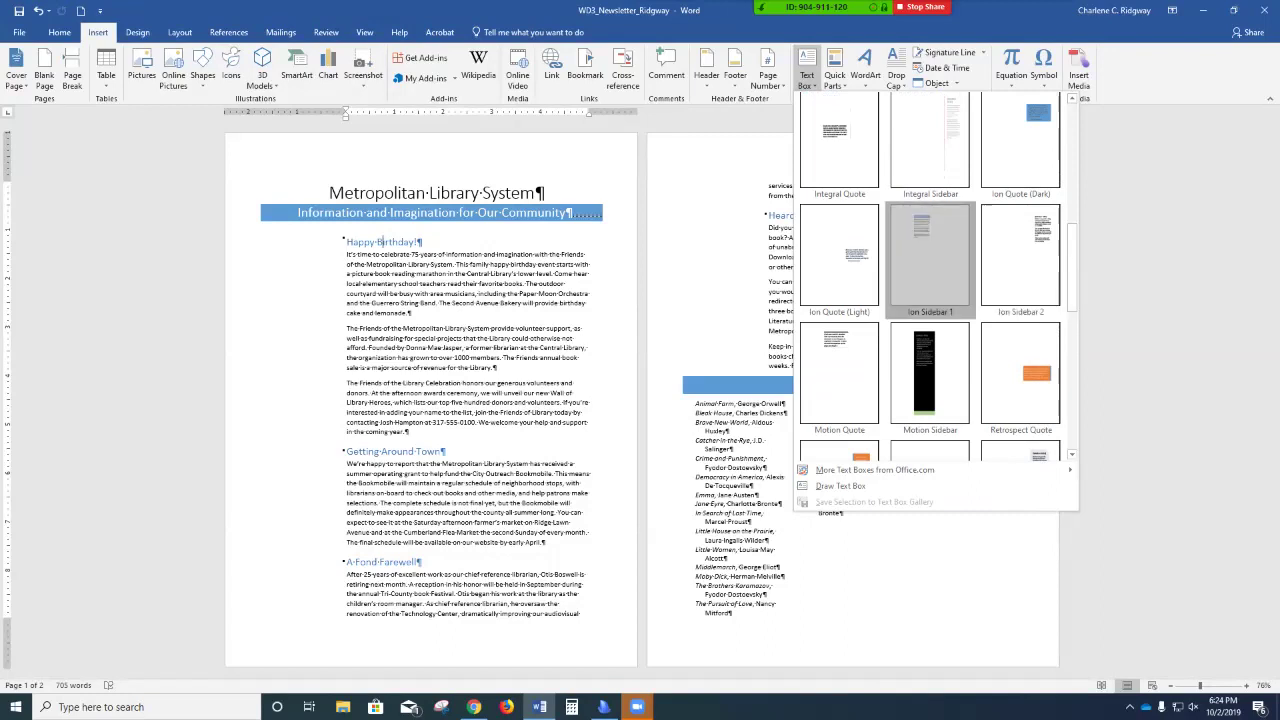
click(929, 255)
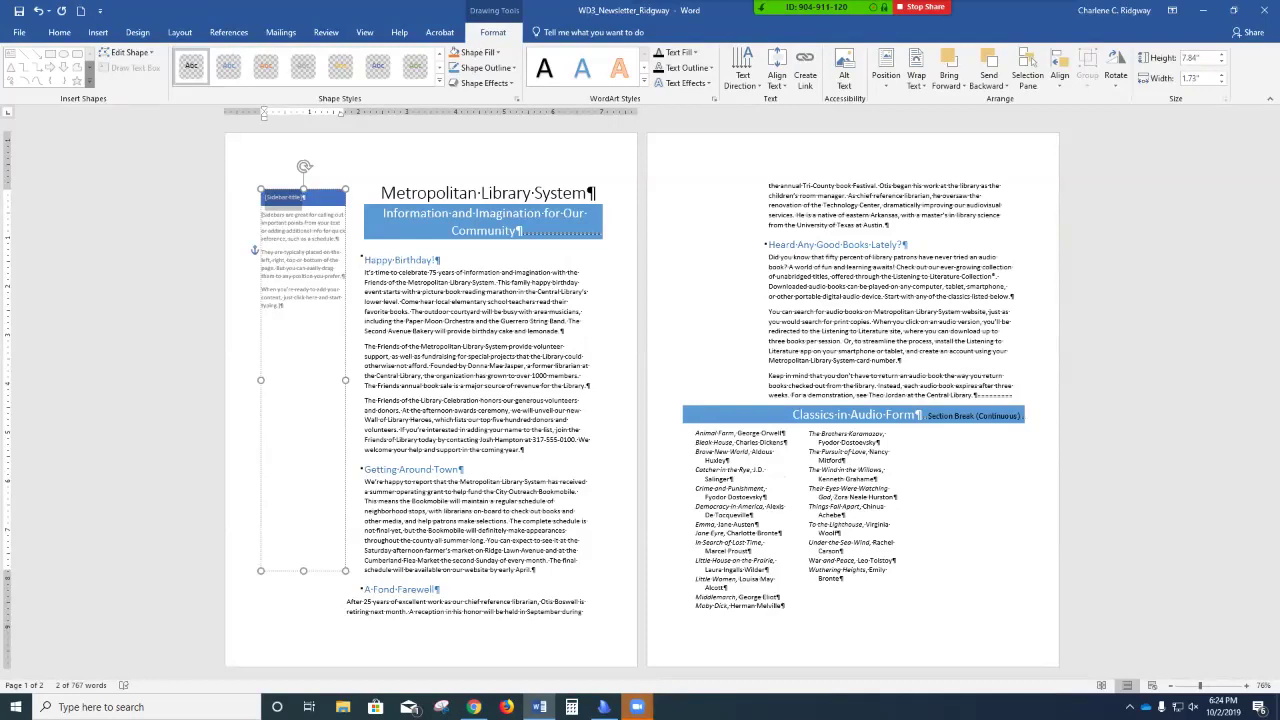
Set the sidebar text box's height to 4.3" and its width to 1.5".
click(1195, 58)
text(4.3)
key(Tab)
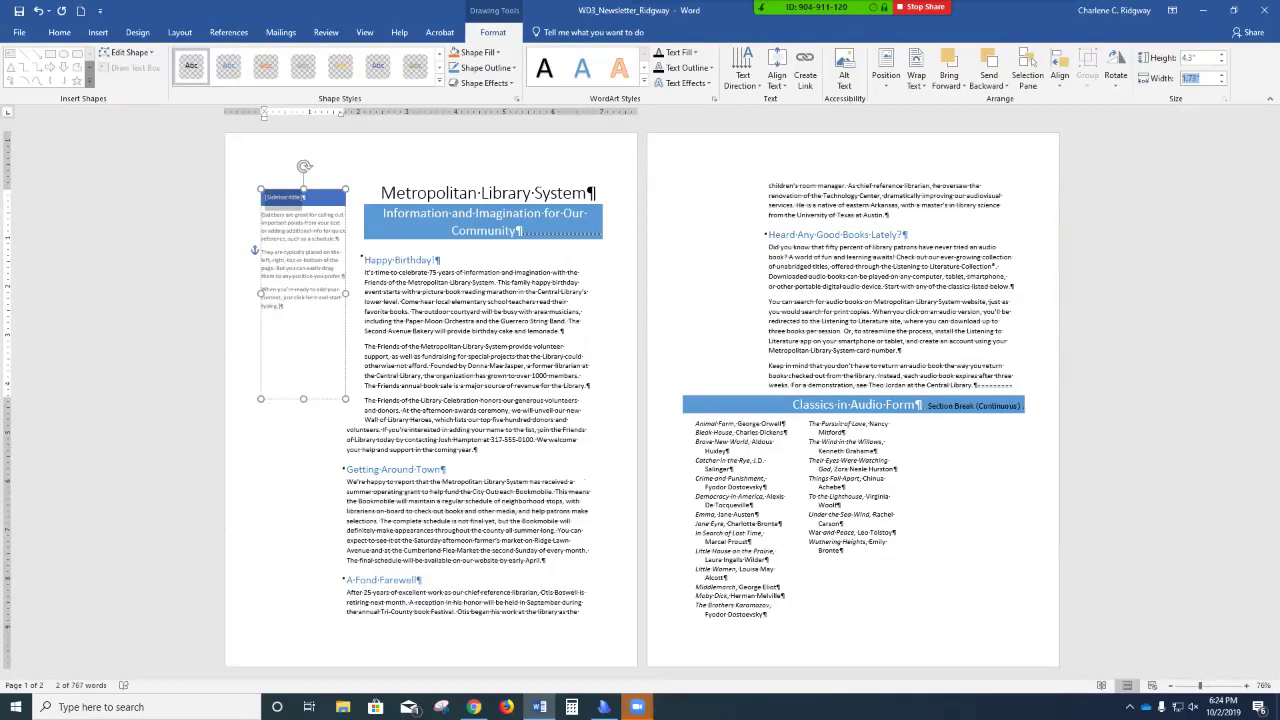
text(1.5)
key(Return)
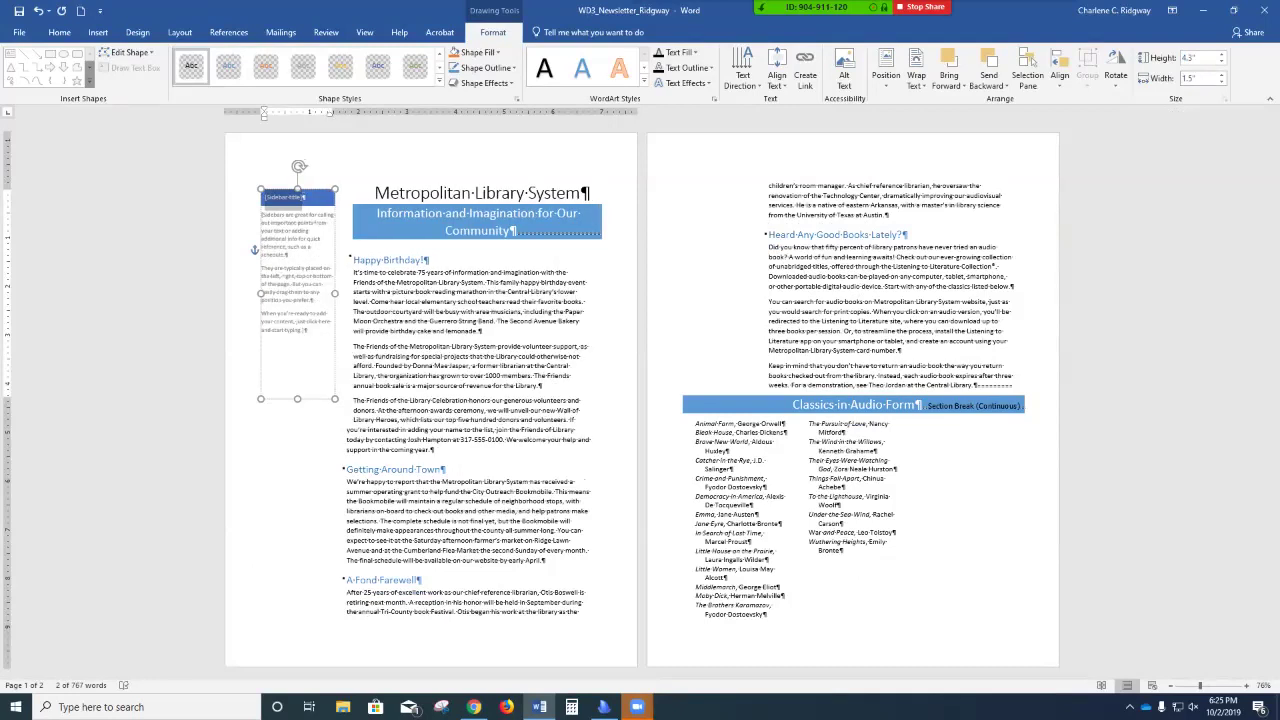
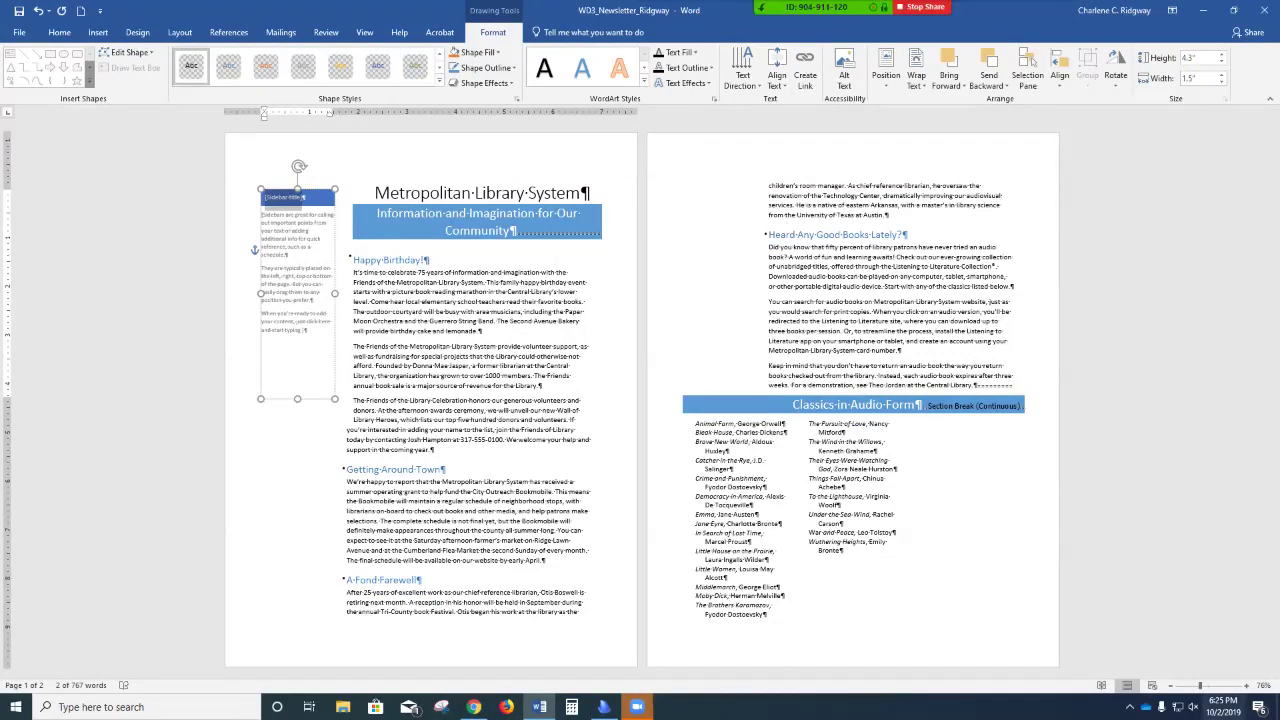
Look over the alignment options and move the sidebar text box below the blue subtitle banner, against the left margin of page 1.
scroll(640, 400, up, 3)
scroll(640, 400, up, 1)
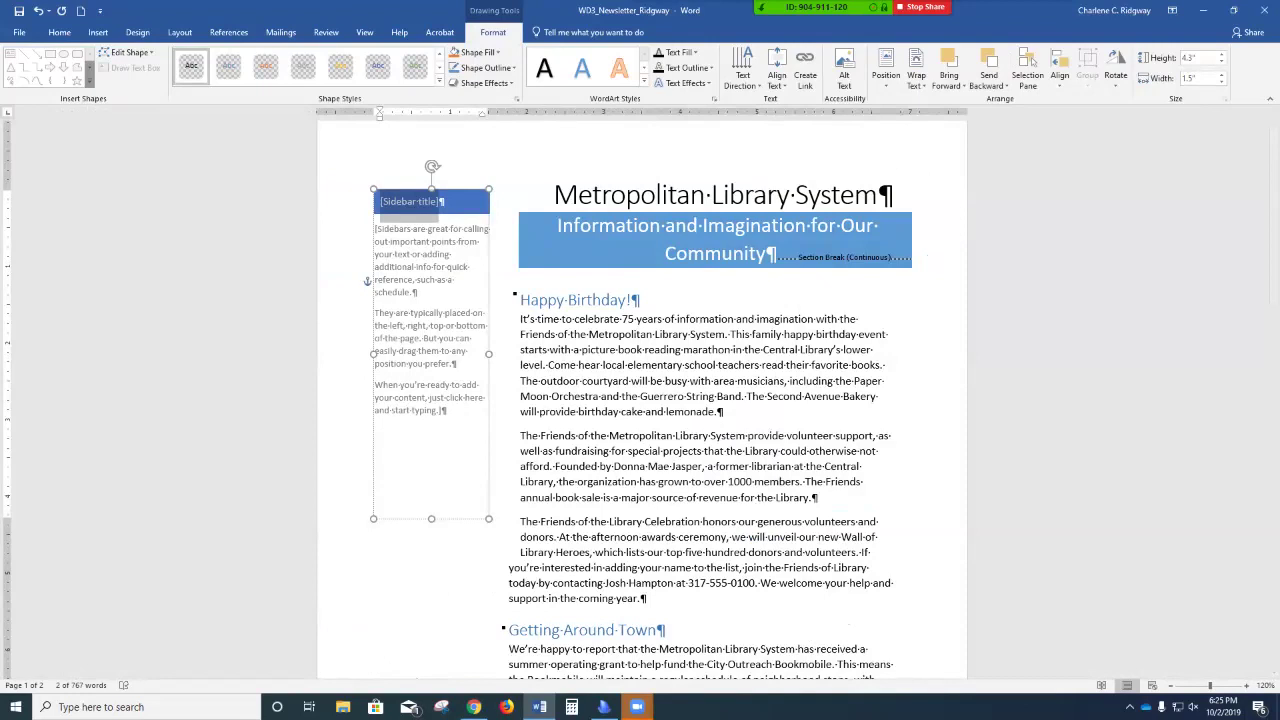
click(1059, 75)
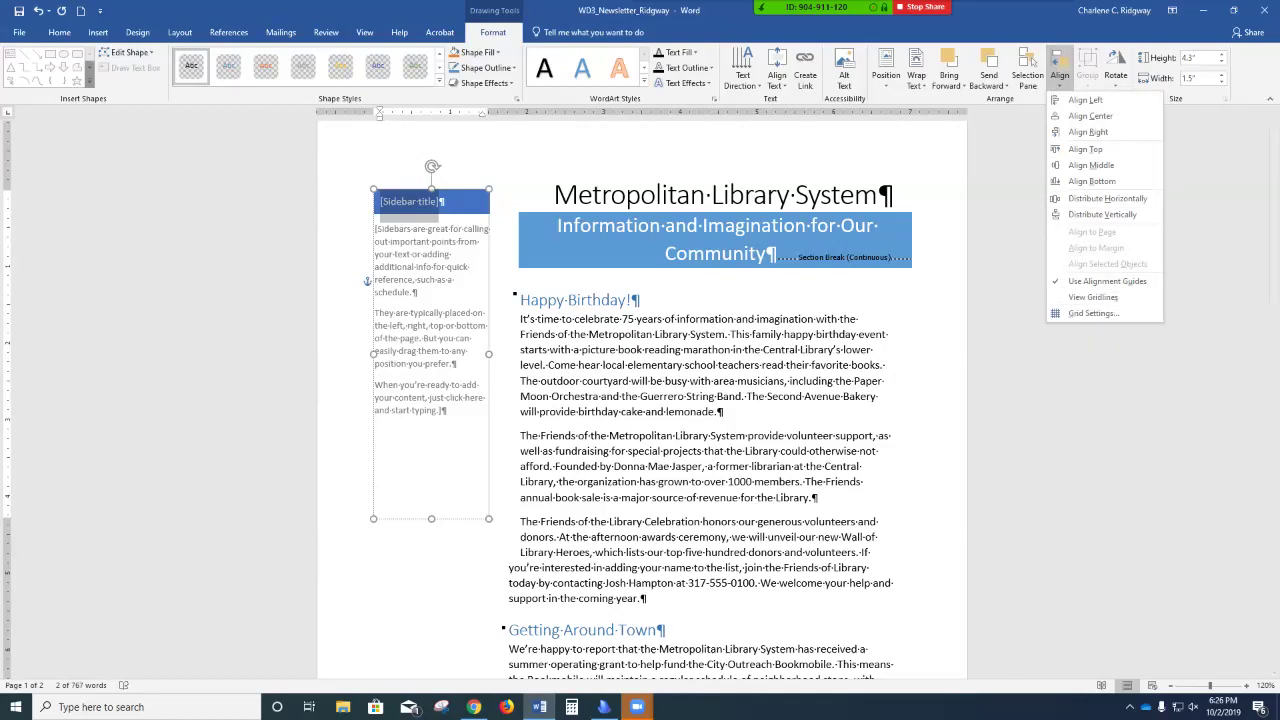
key(Escape)
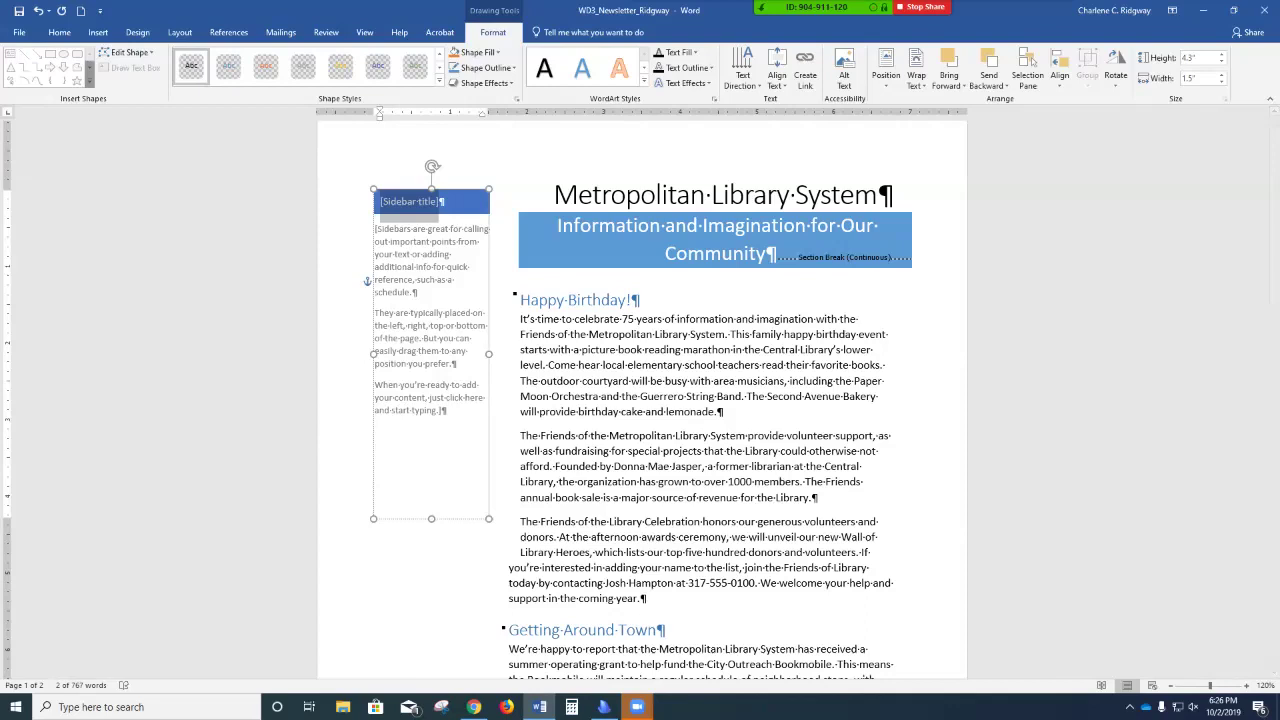
key(Escape)
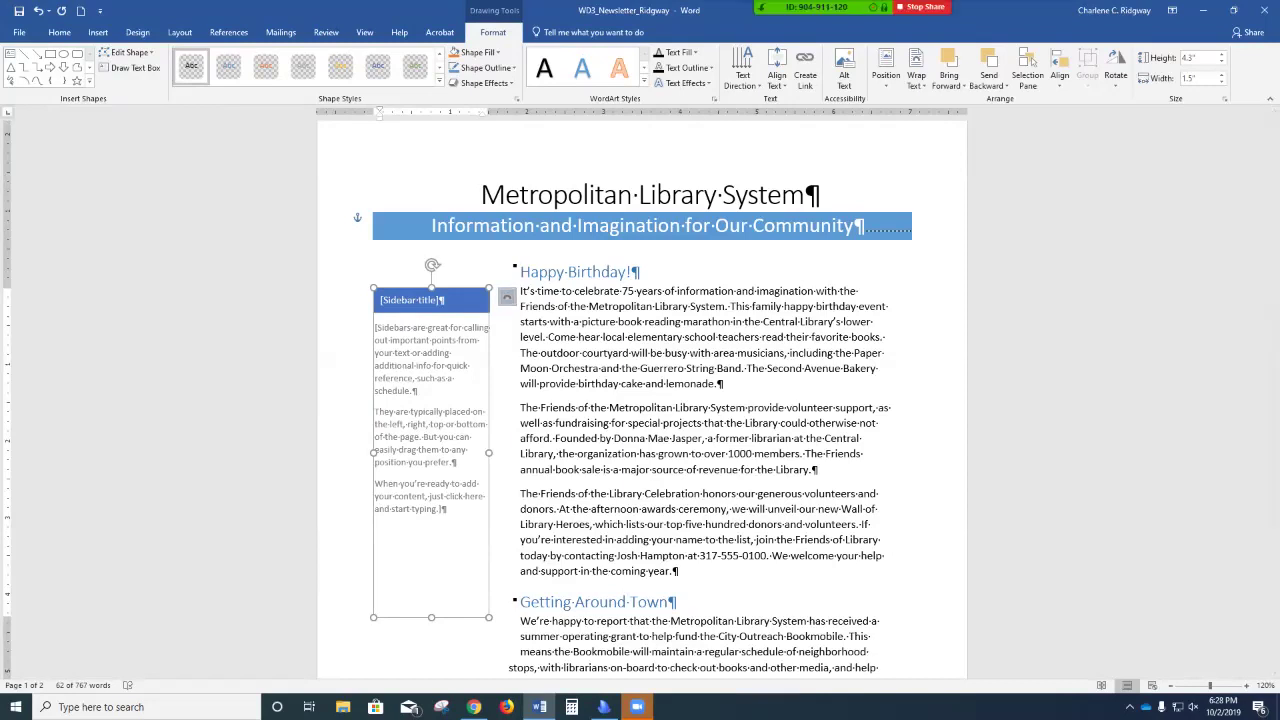
Check the sidebar text box's layout options and reduce the zoom to display both newsletter pages together.
click(507, 297)
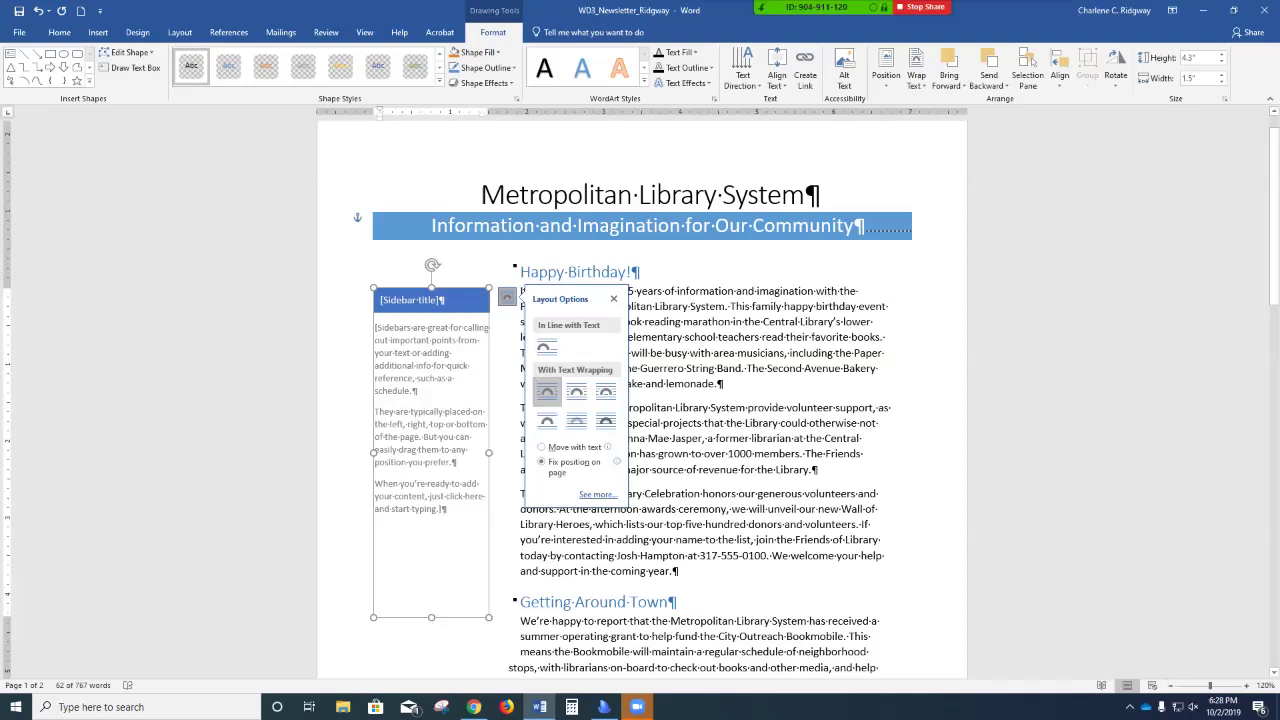
key(Escape)
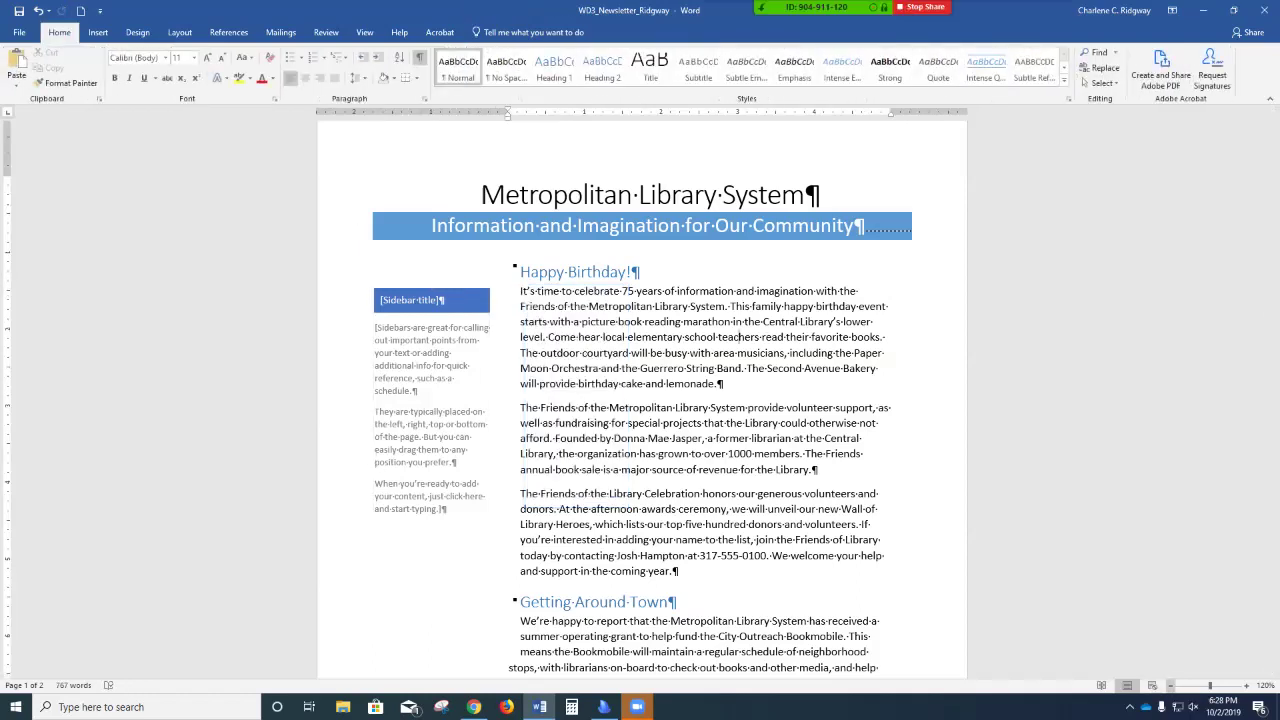
click(1162, 685)
click(1163, 685)
click(1163, 685)
click(1163, 685)
click(1163, 685)
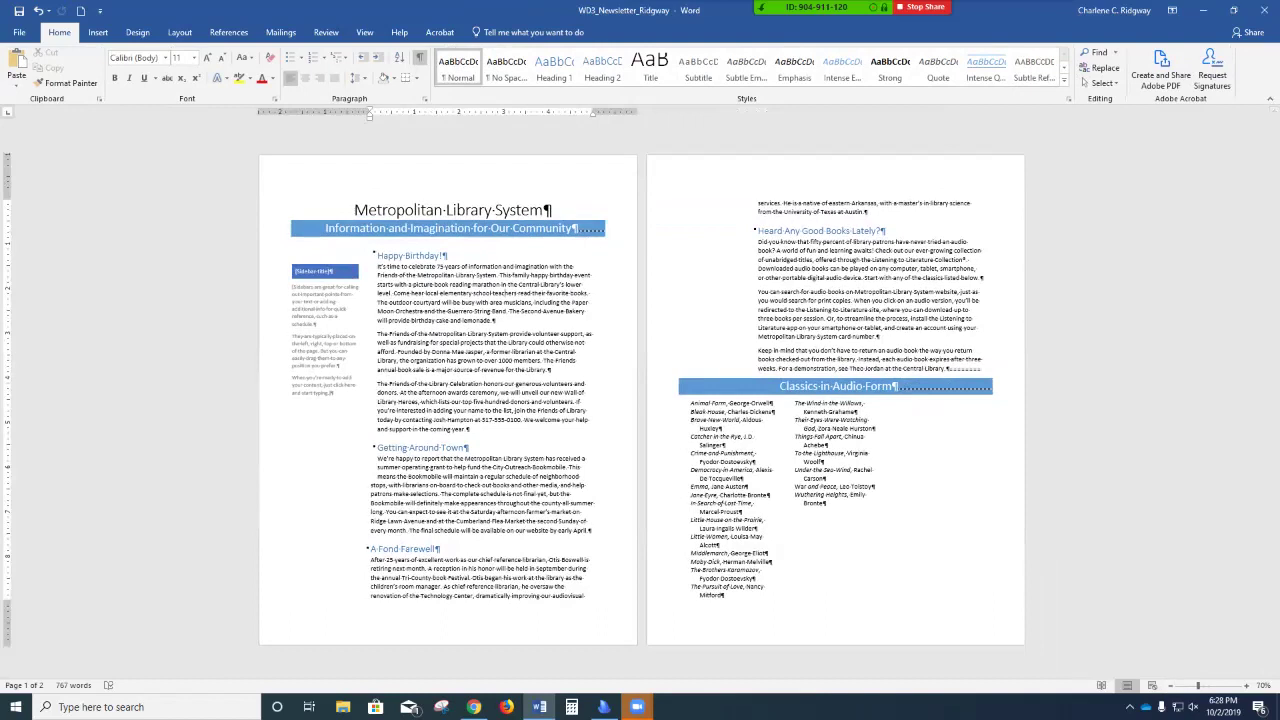
Try the Tight, Through, Top and Bottom, Behind Text, In Front of Text and Square wrapping styles on the sidebar text box.
click(322, 330)
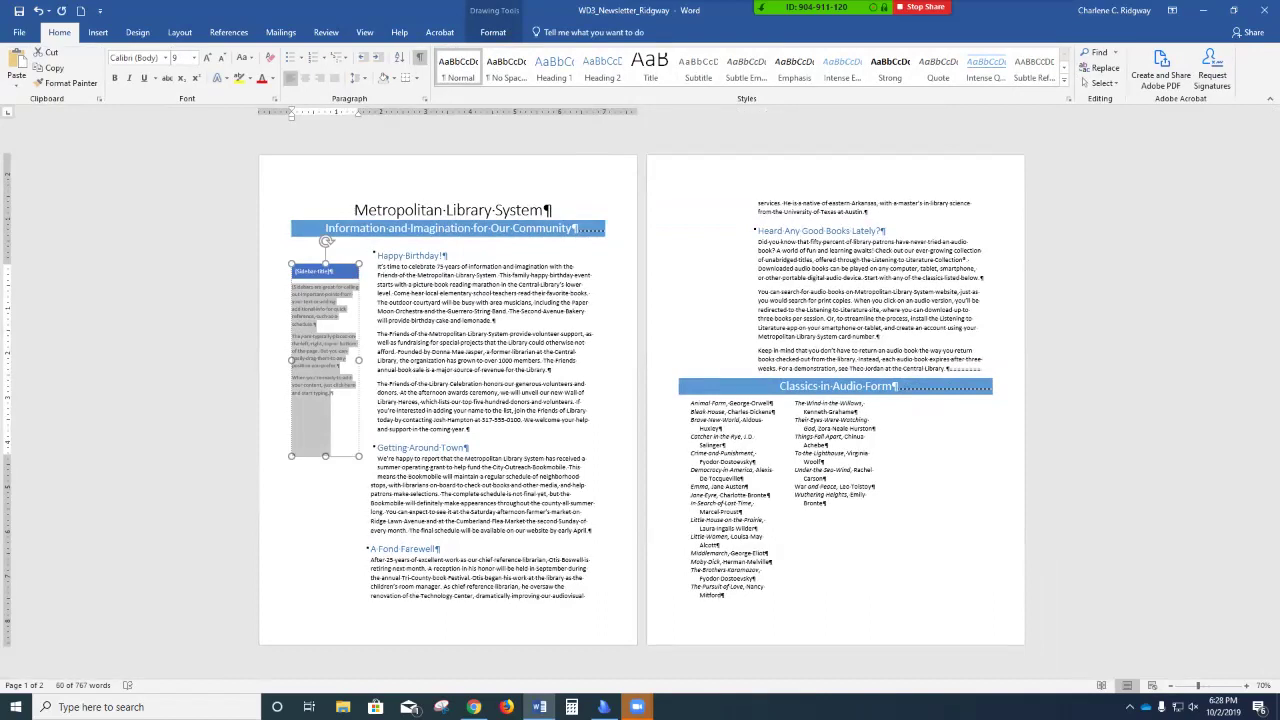
click(1055, 20)
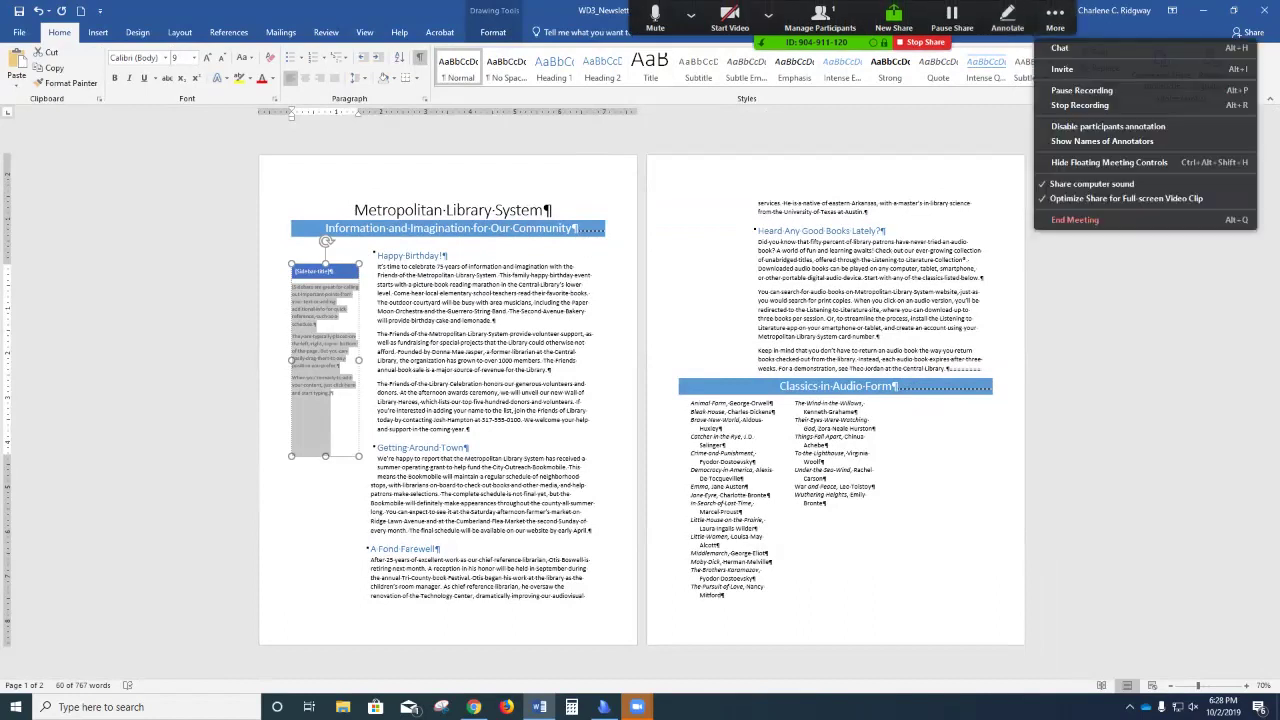
click(493, 32)
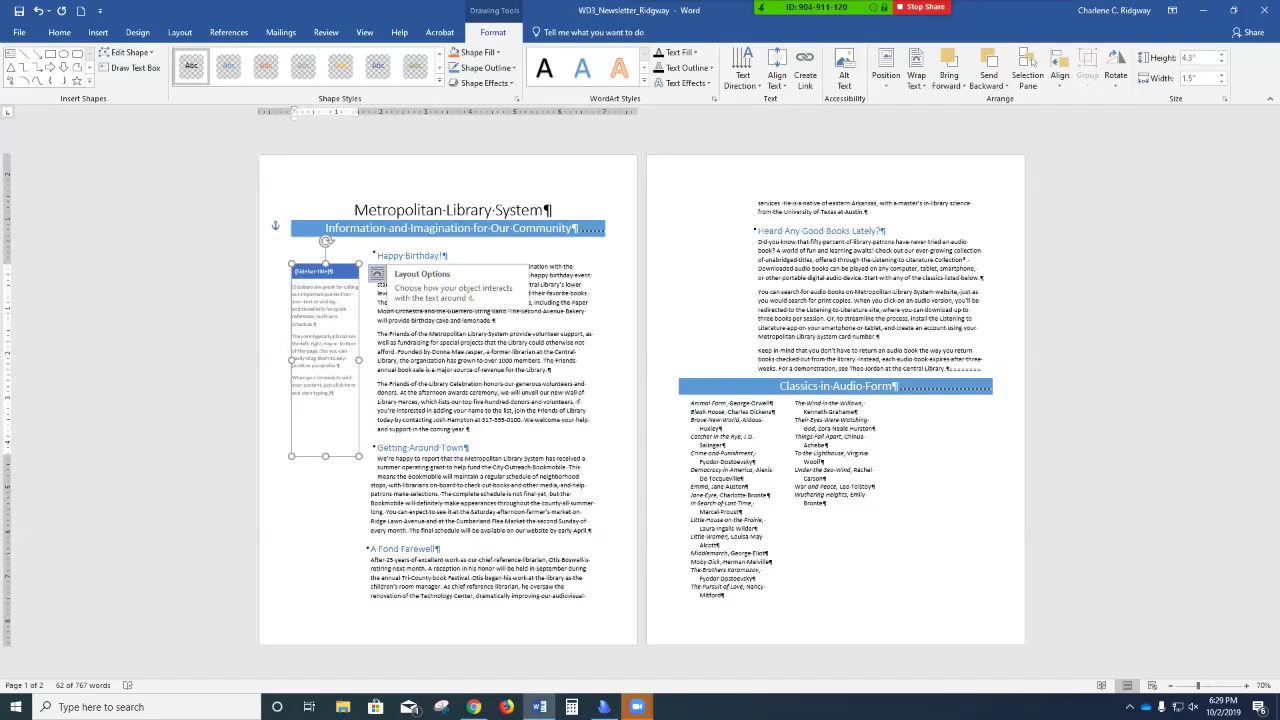
click(377, 274)
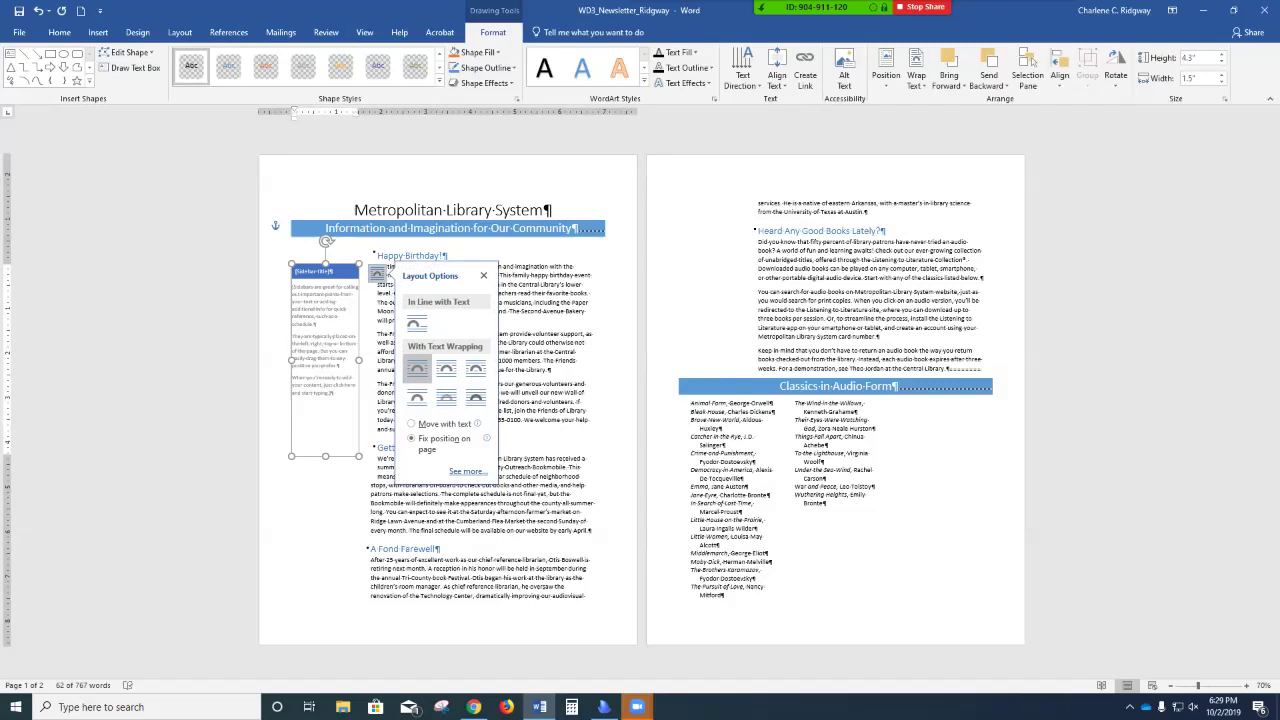
click(446, 369)
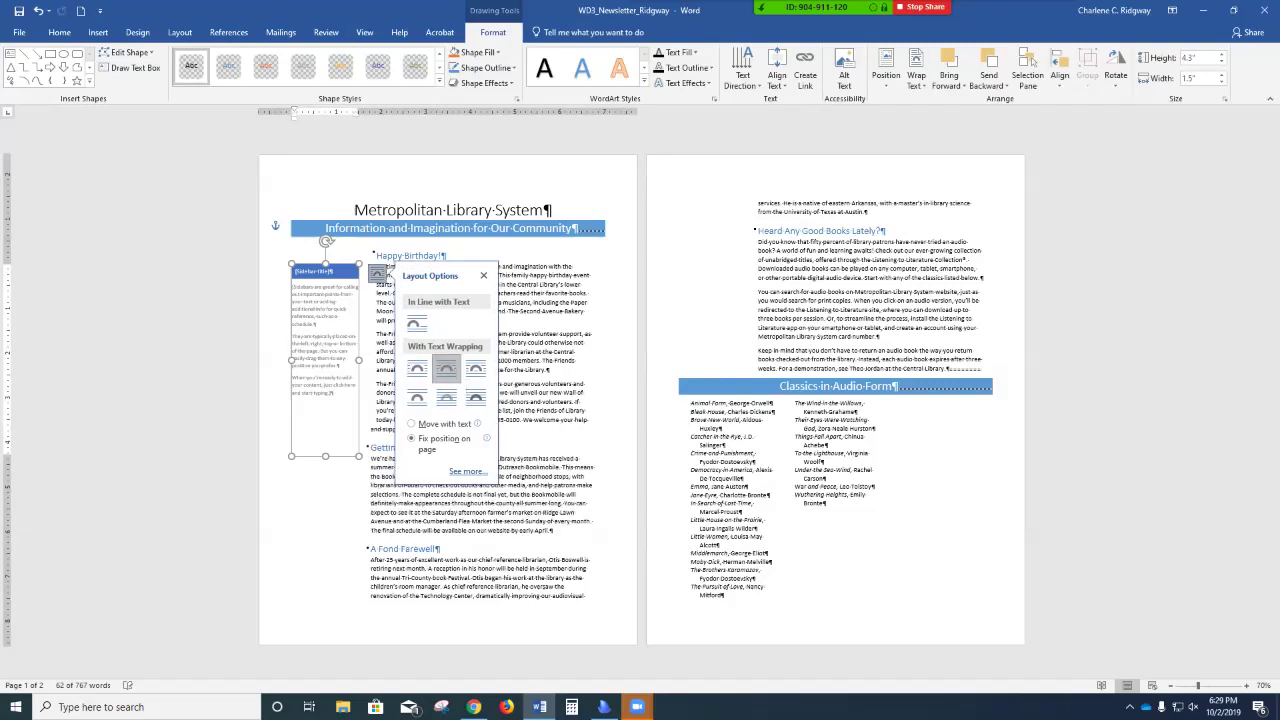
click(476, 369)
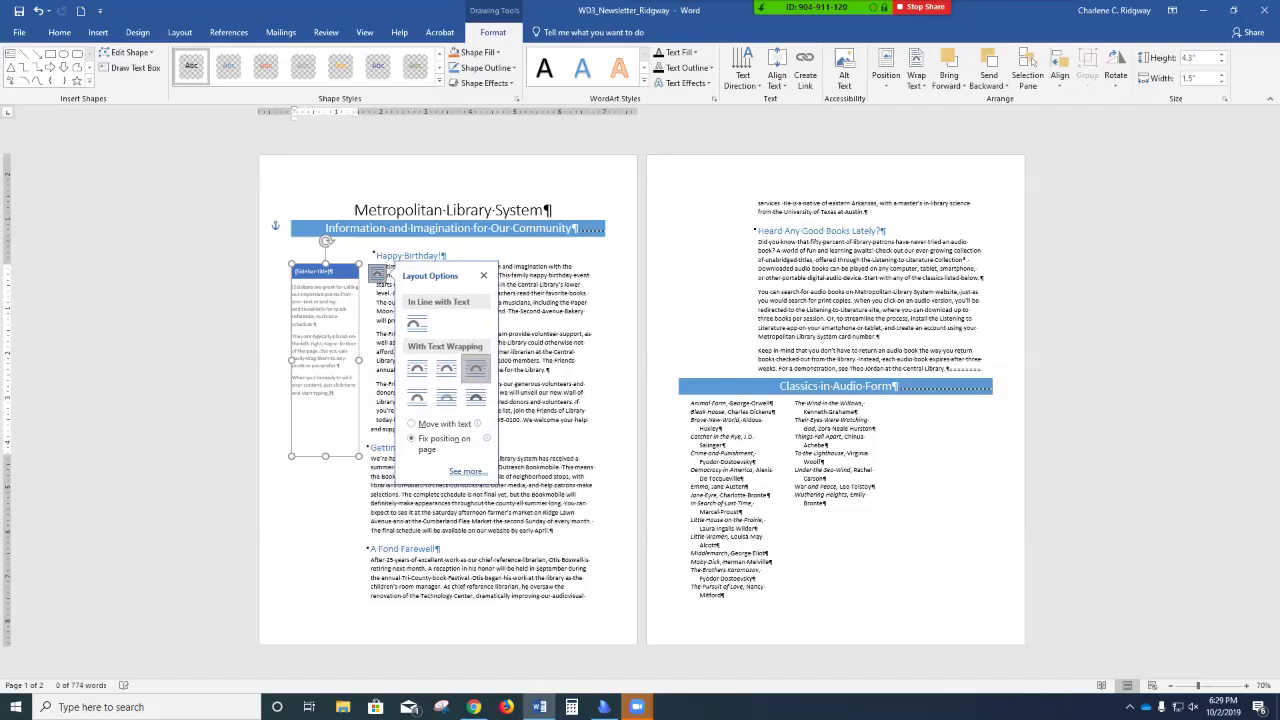
click(417, 397)
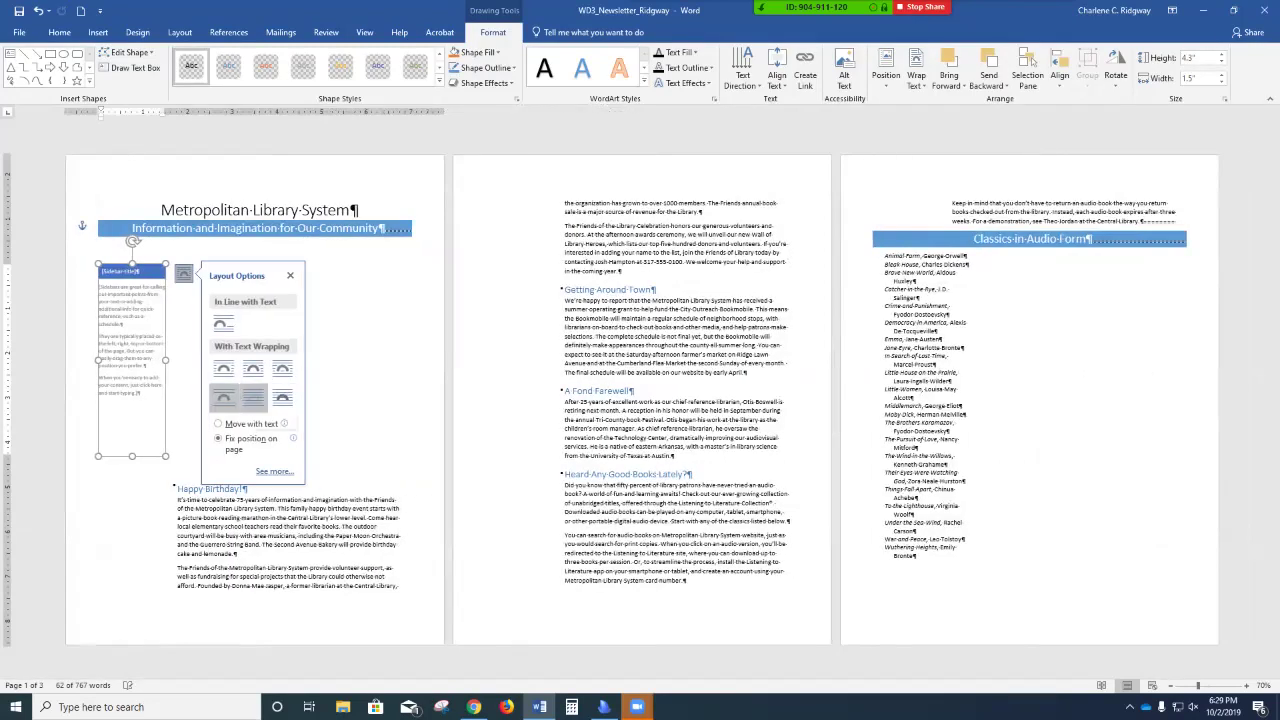
click(253, 397)
click(475, 397)
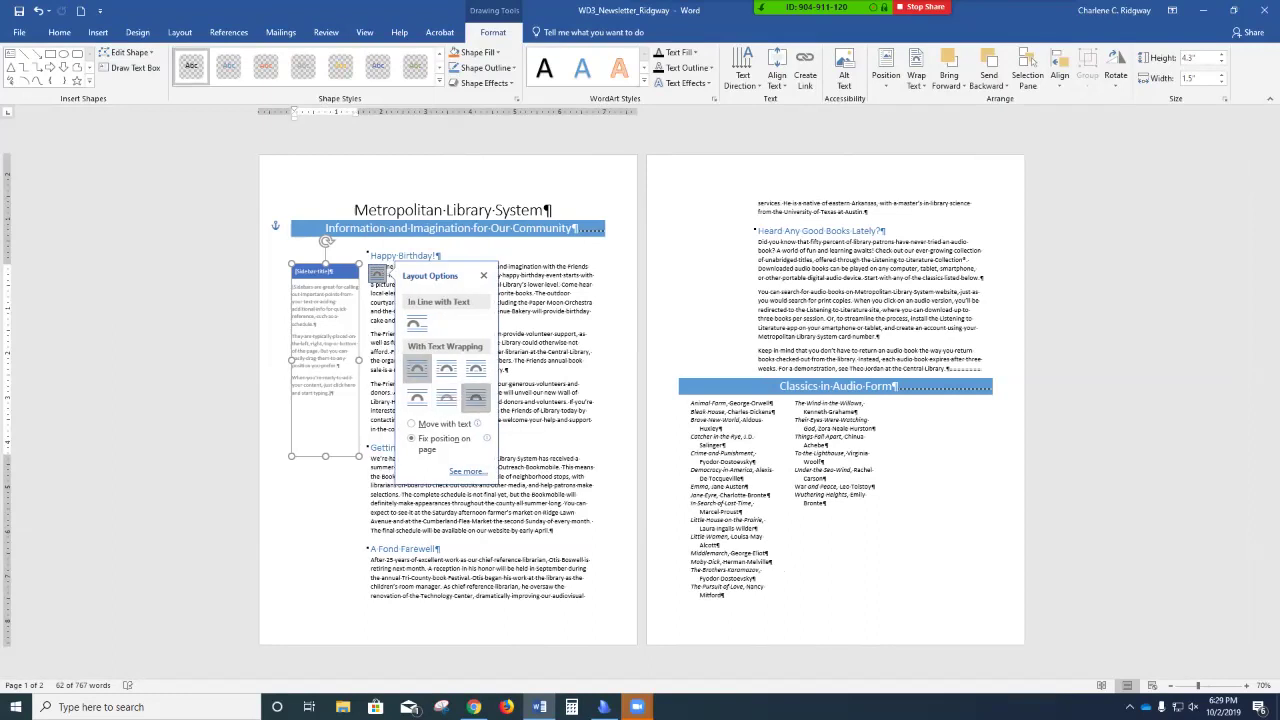
click(417, 368)
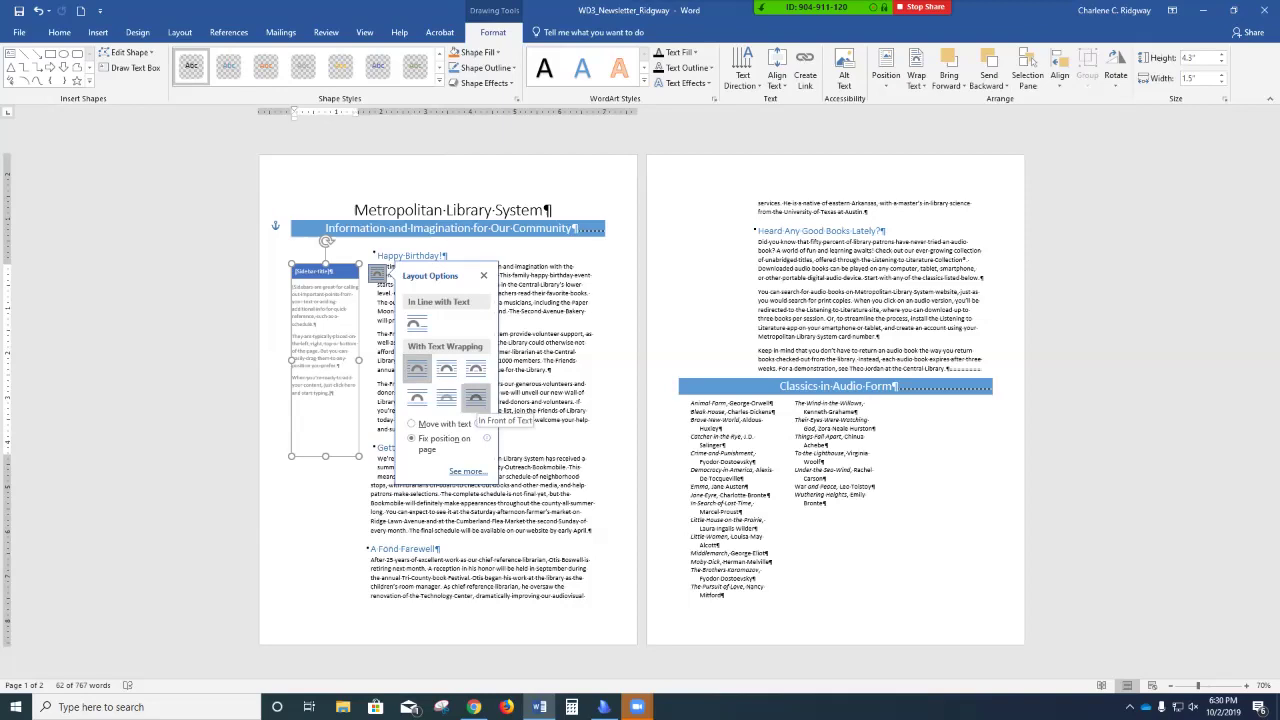
Set the sidebar text box's wrapping to In Front of Text and review the full list of text wrapping choices.
click(476, 399)
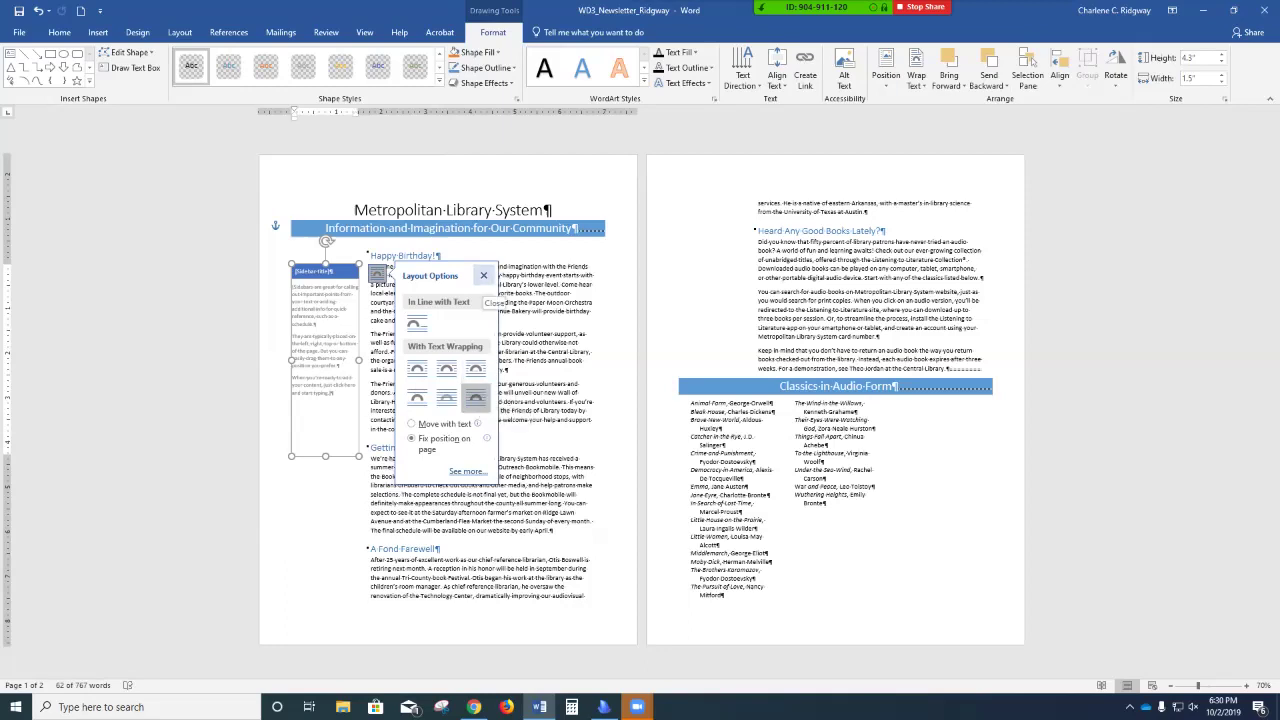
click(483, 276)
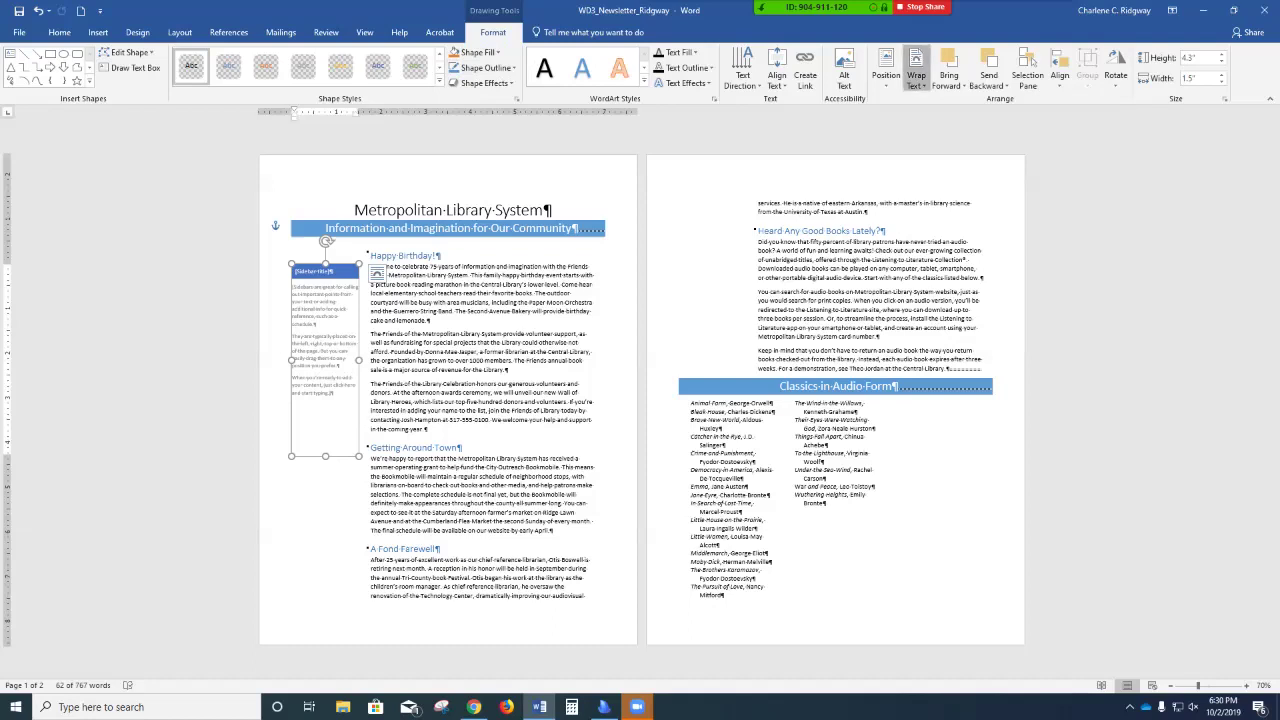
click(916, 75)
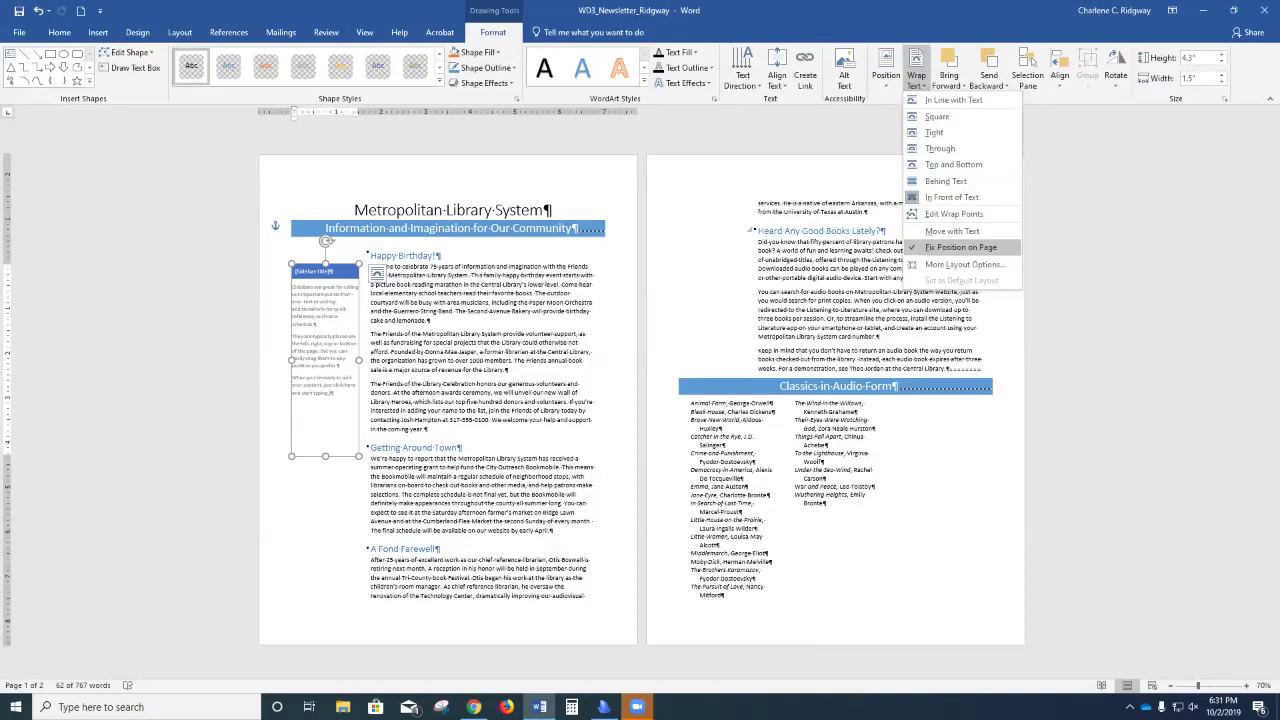
key(Escape)
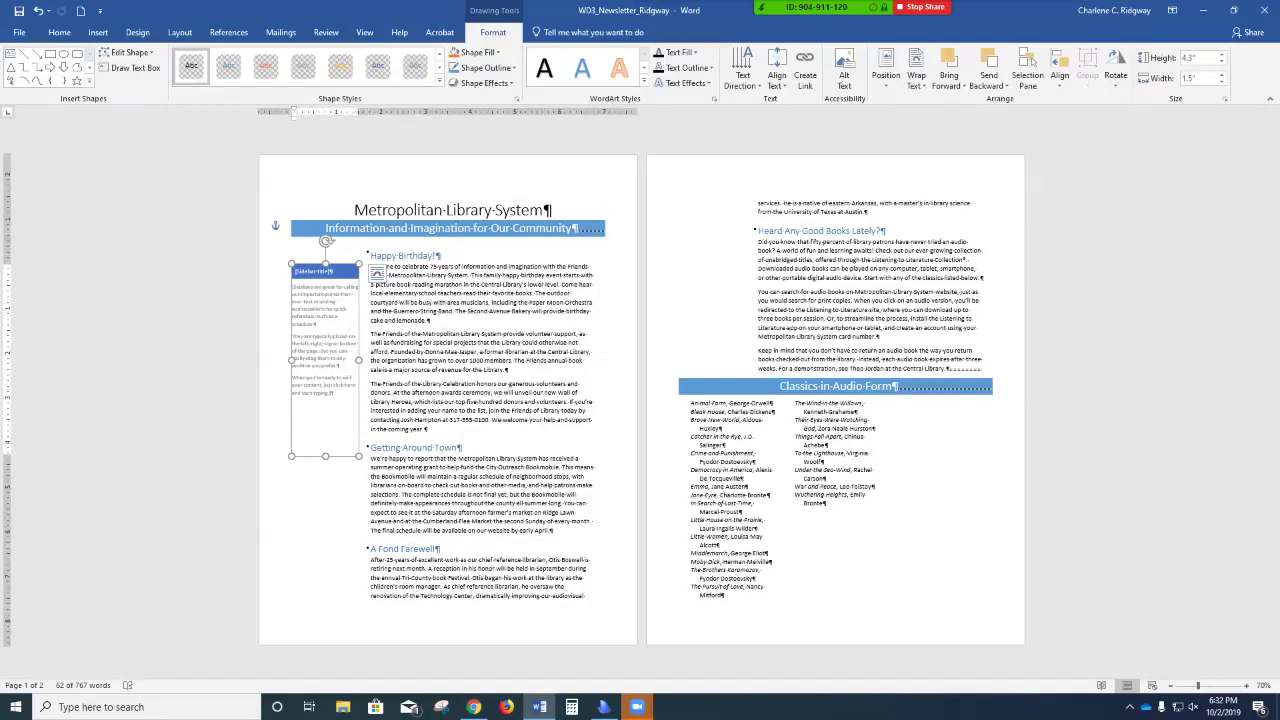
Replace the sidebar title placeholder with "New Operating Hours" and delete the placeholder text in the sidebar body.
click(1246, 685)
click(1246, 685)
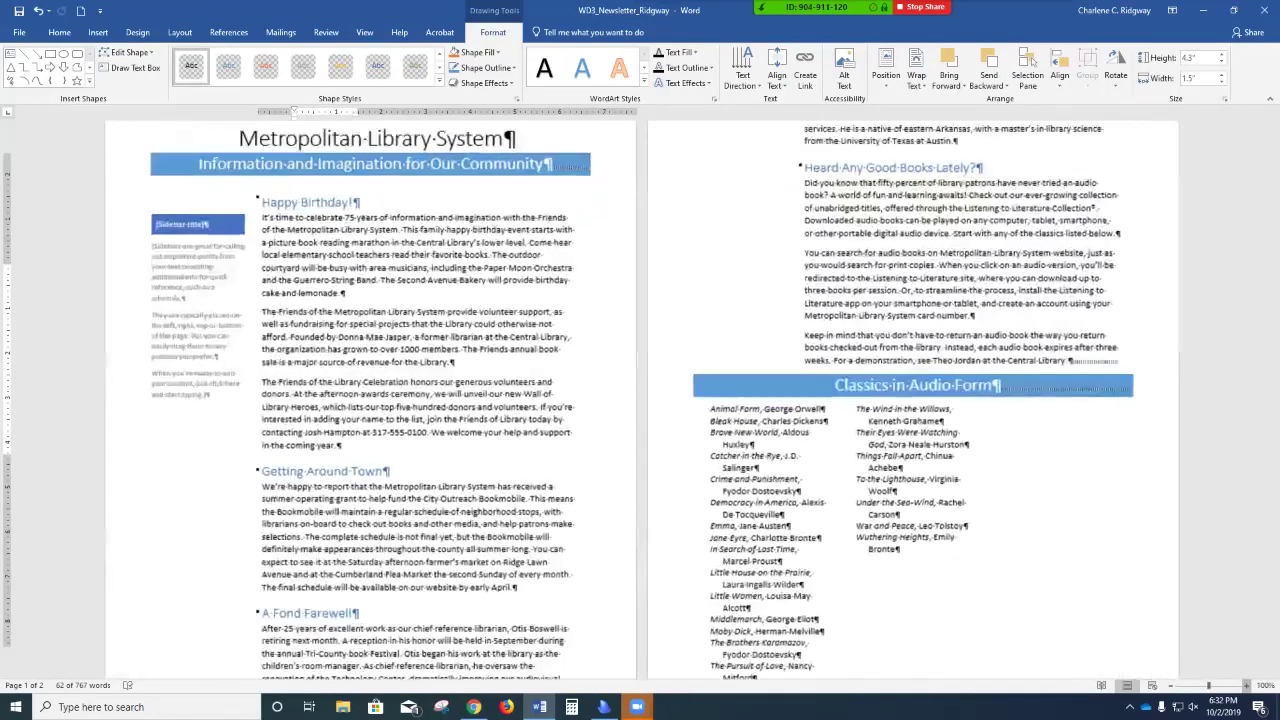
click(1246, 685)
click(1246, 685)
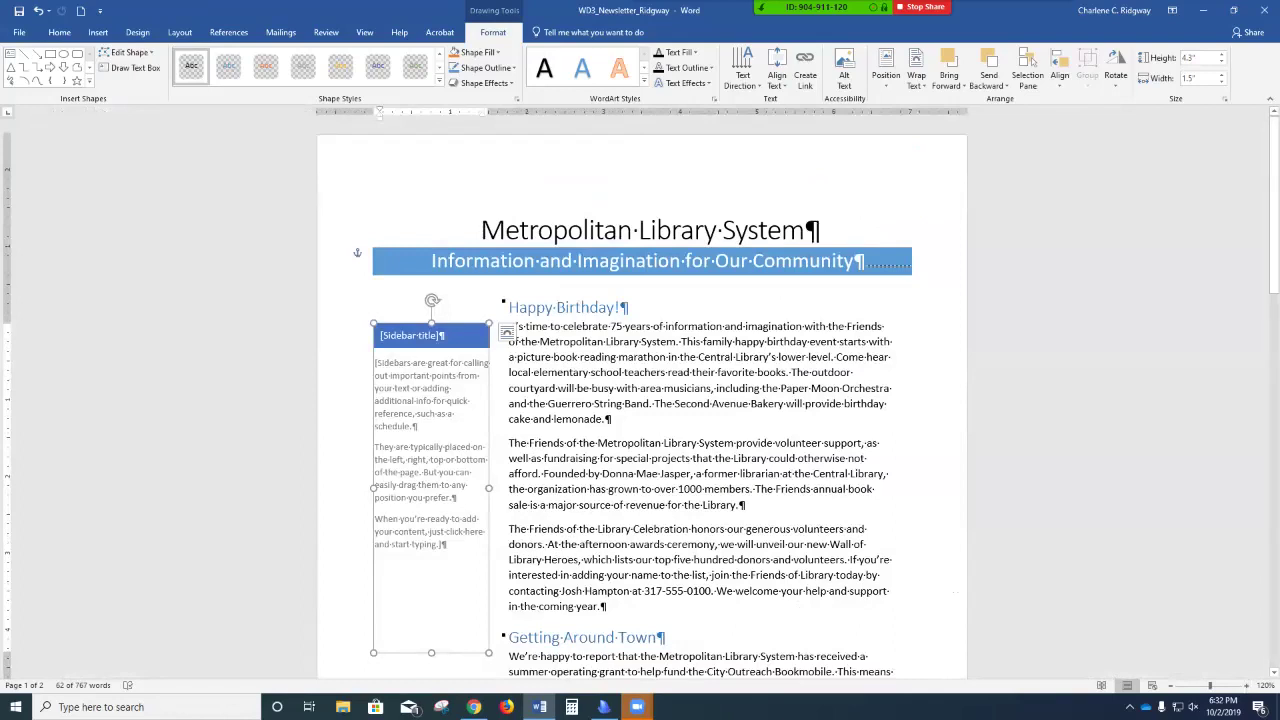
click(410, 335)
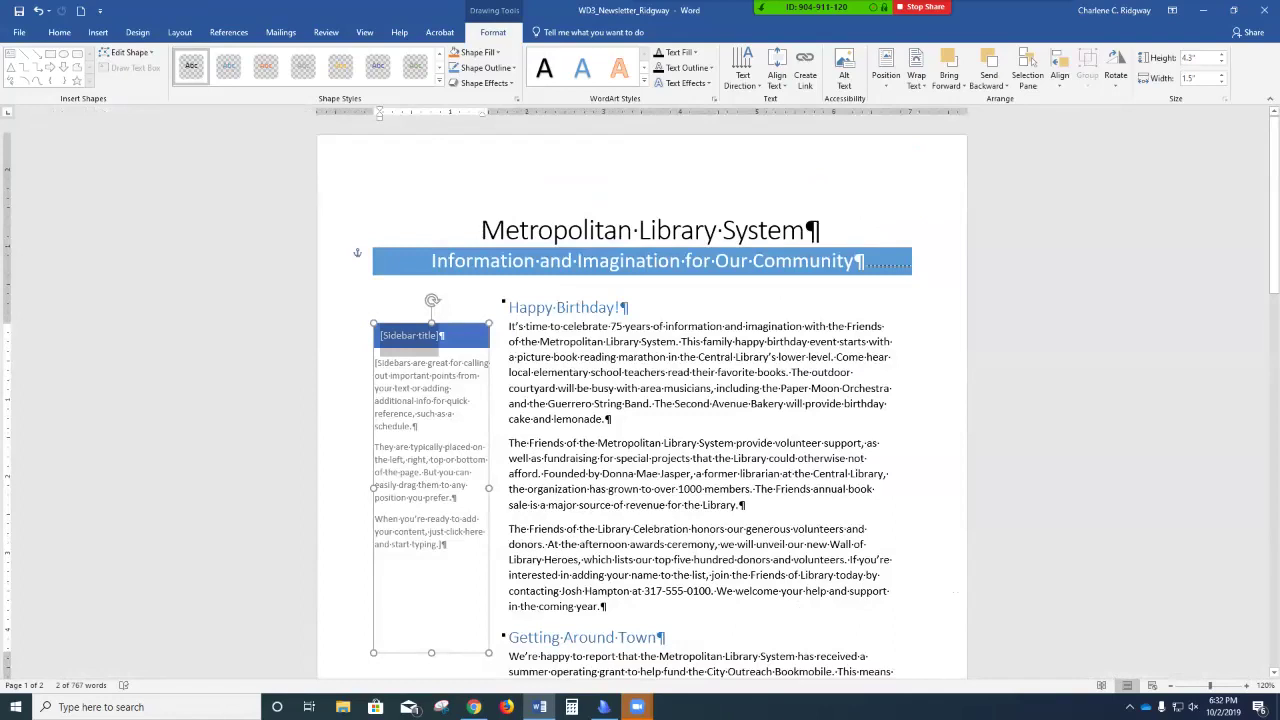
text(Ne)
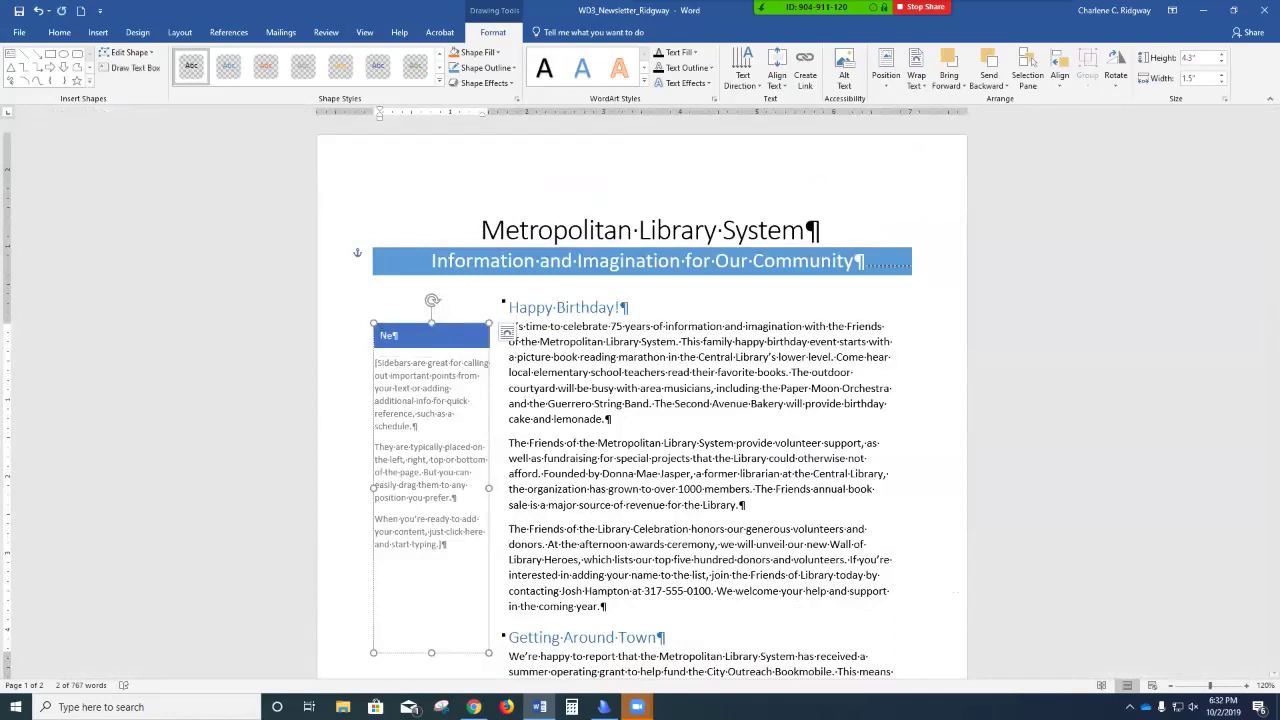
text(w Operating Hours)
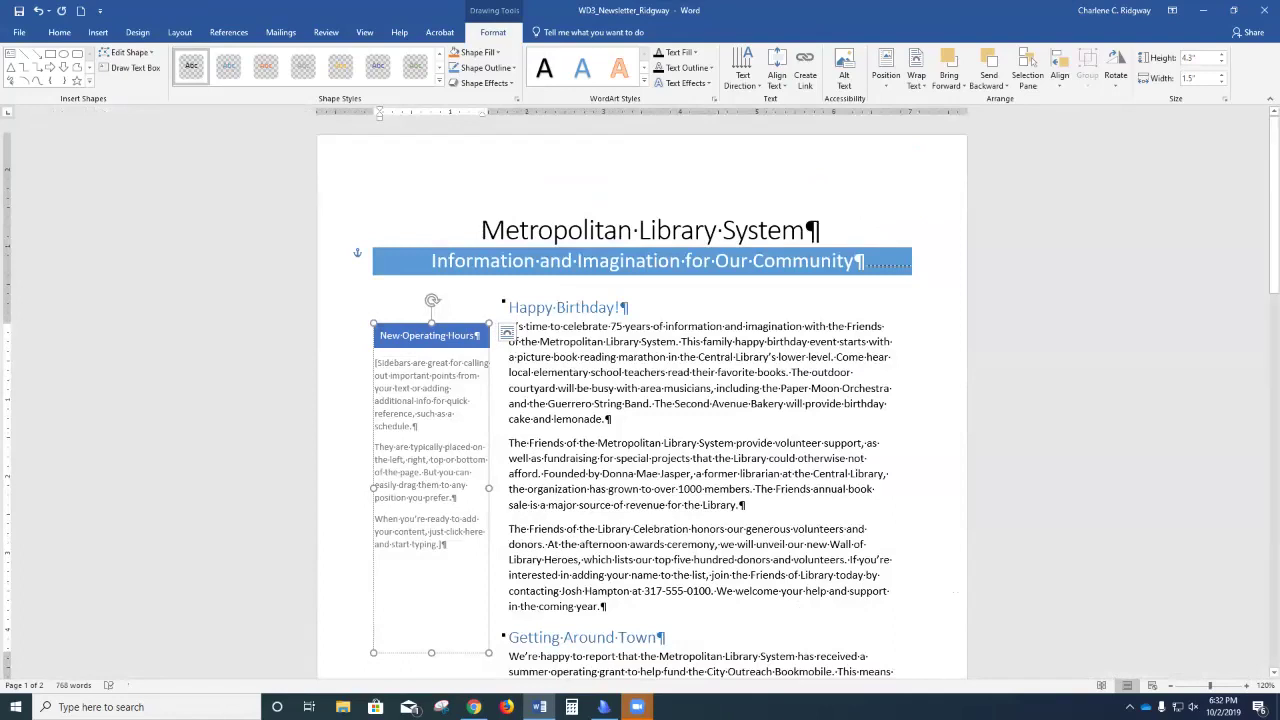
click(430, 400)
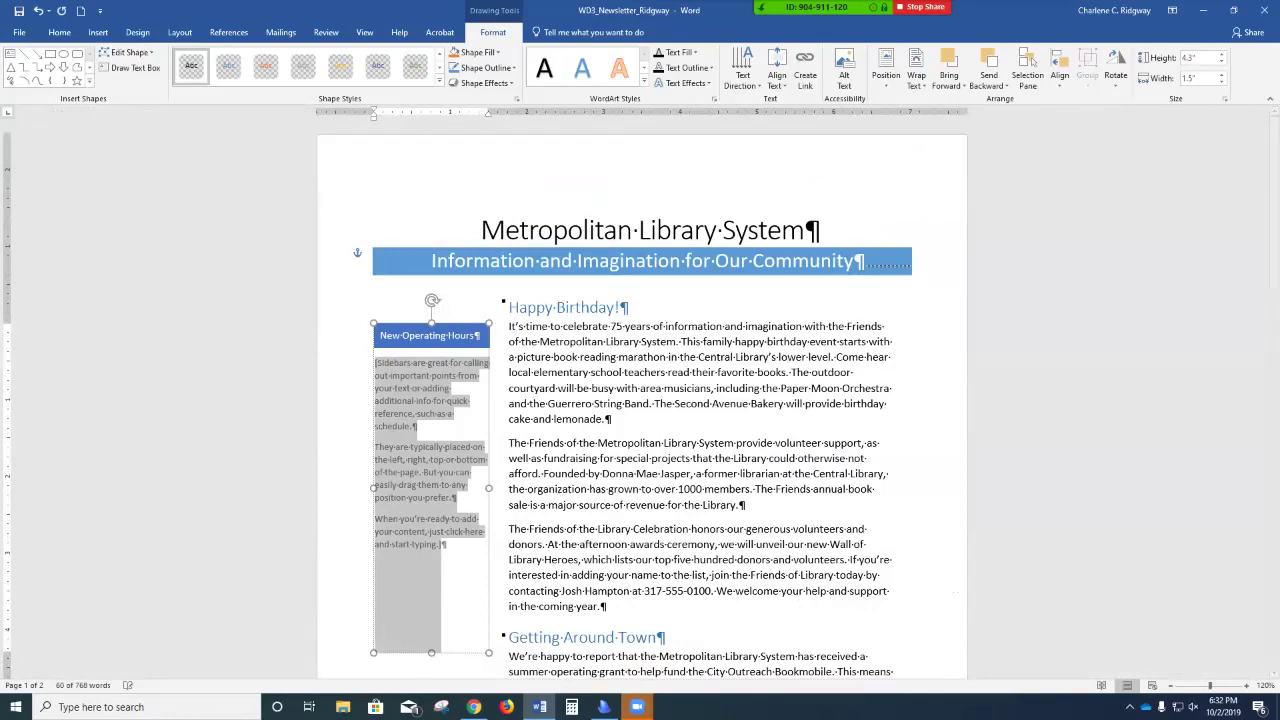
key(Delete)
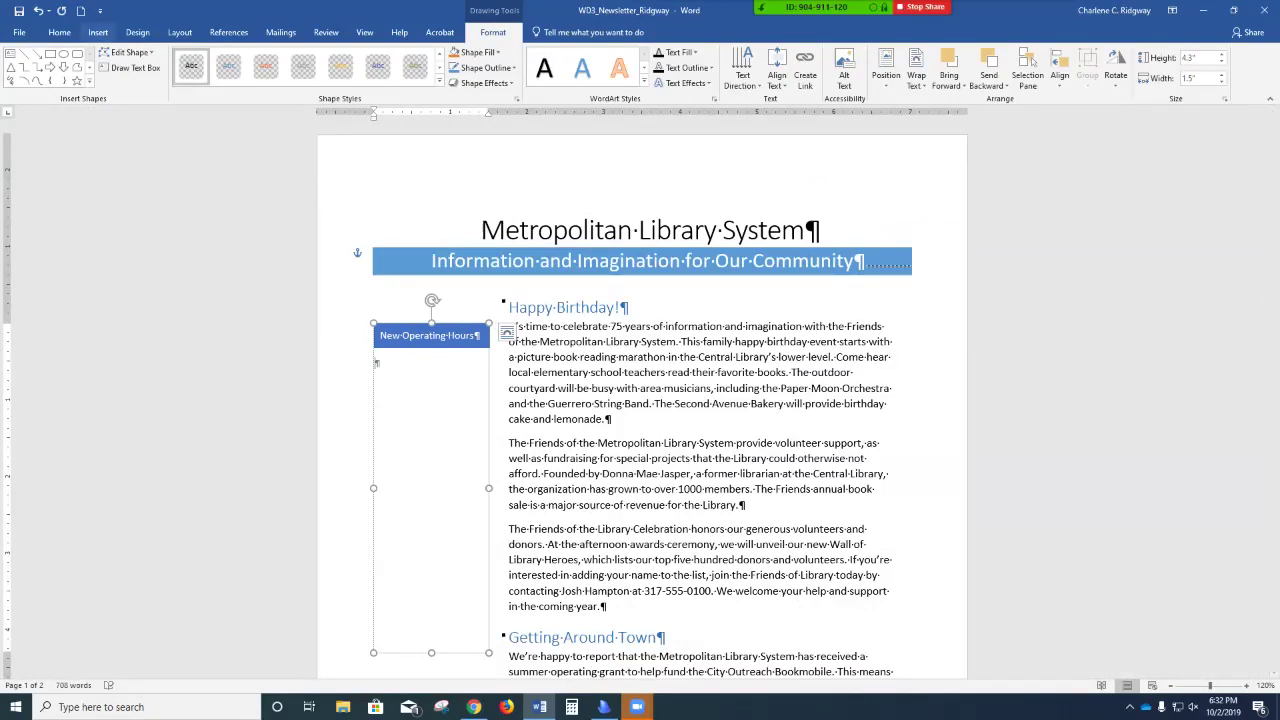
Insert the text of Support_WD_4_Hours from the Word4 Module student data folder into the empty sidebar body.
click(98, 32)
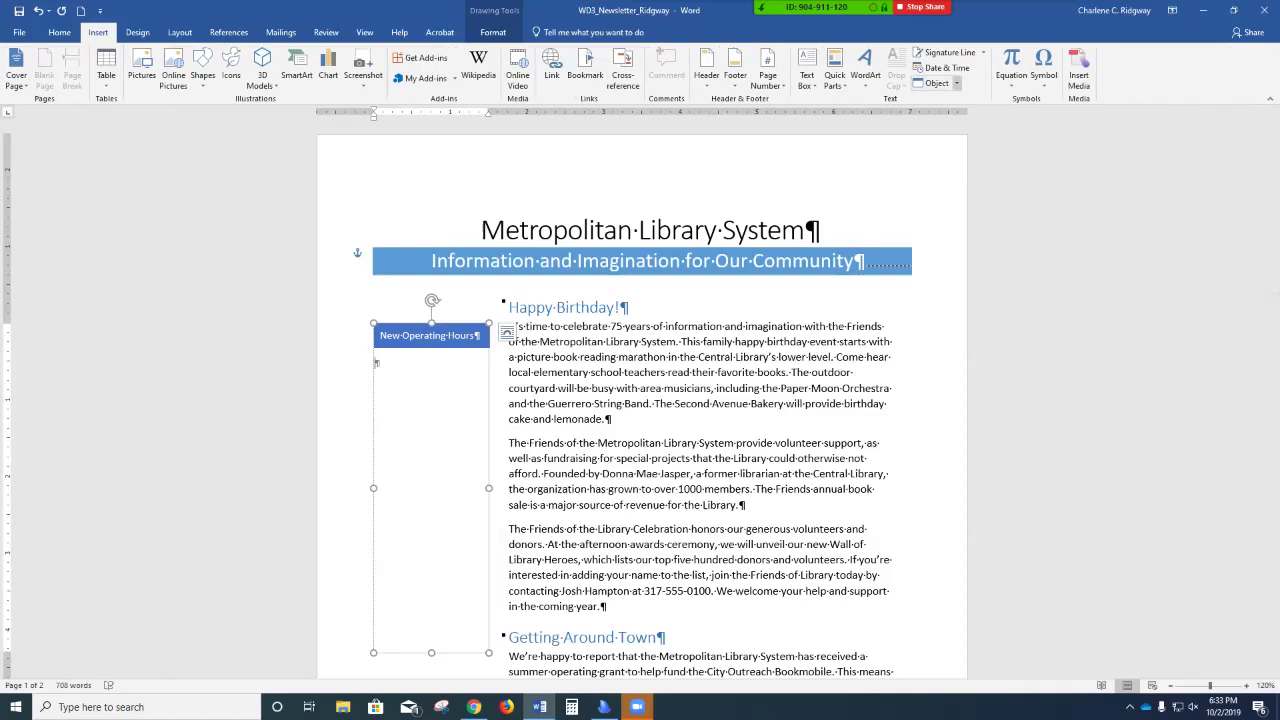
click(956, 83)
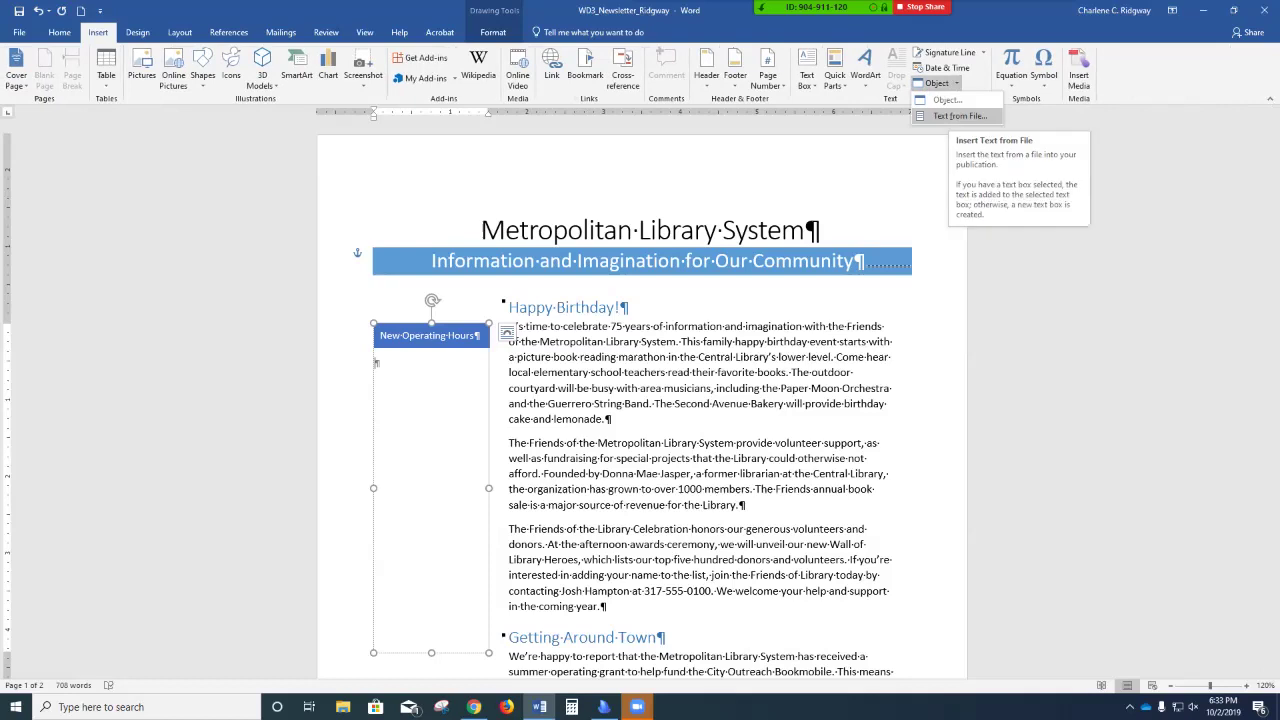
click(958, 116)
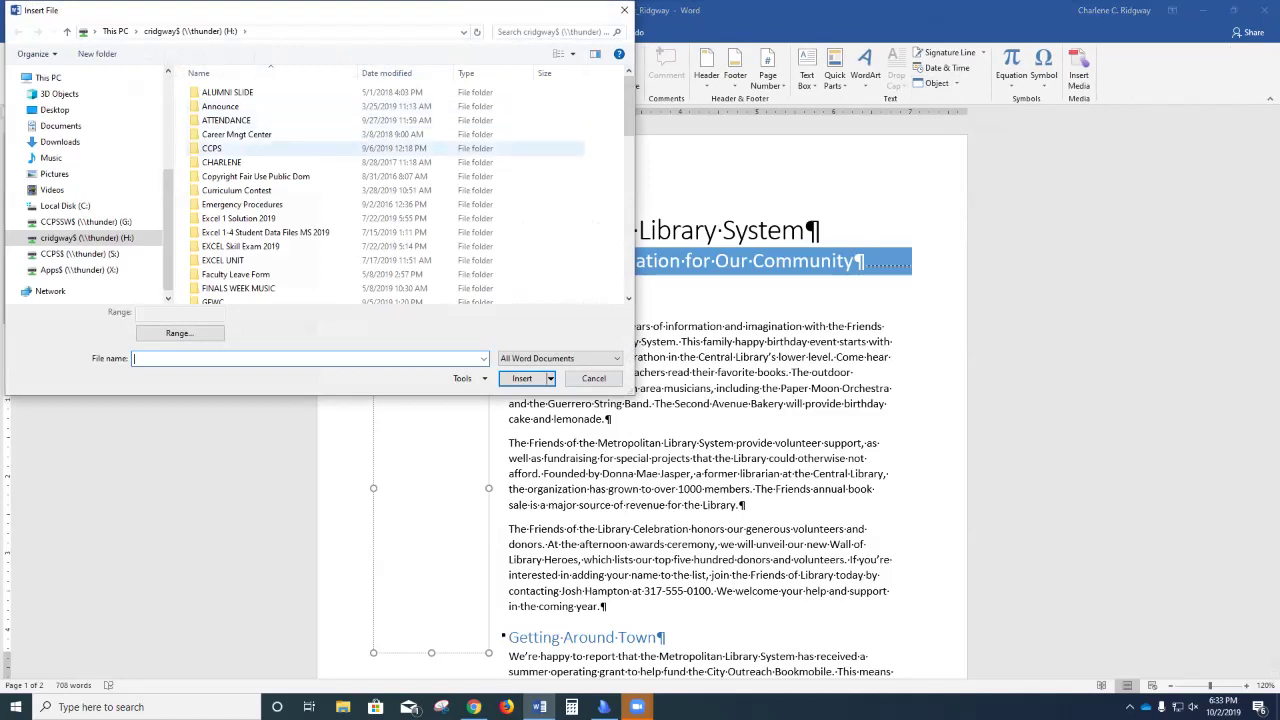
scroll(480, 110, down, 1)
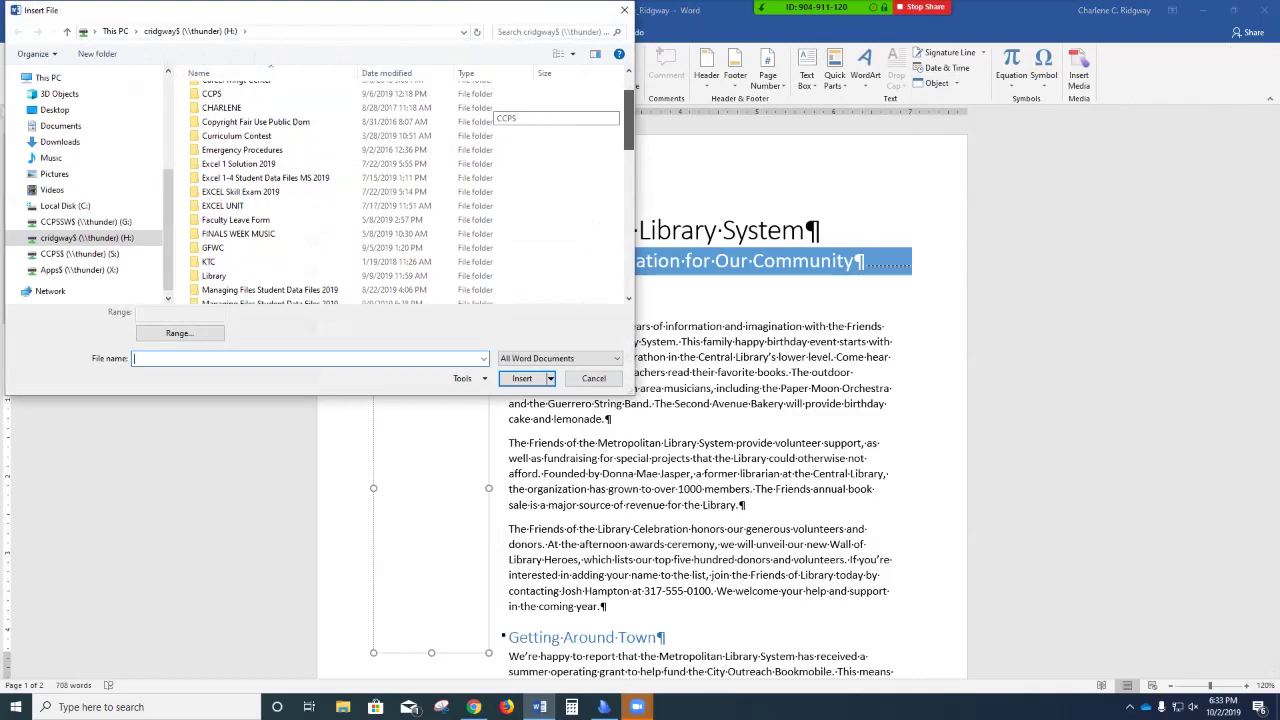
double_click(470, 177)
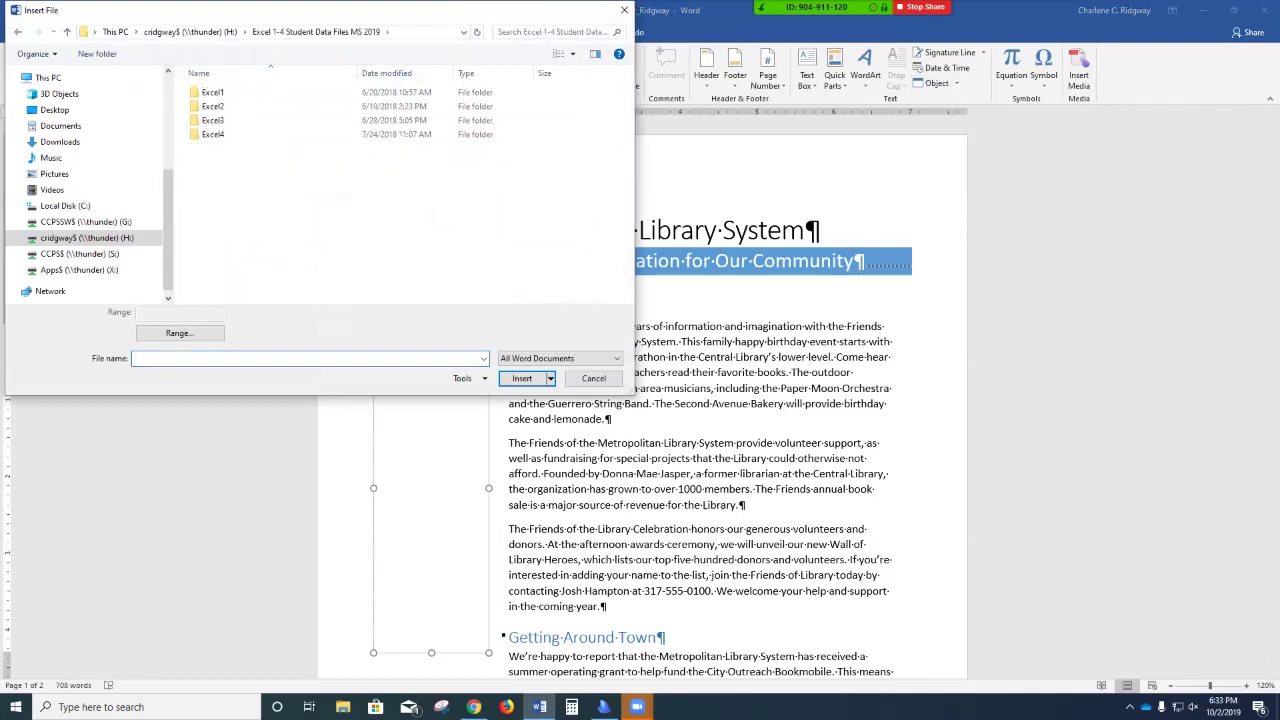
click(190, 31)
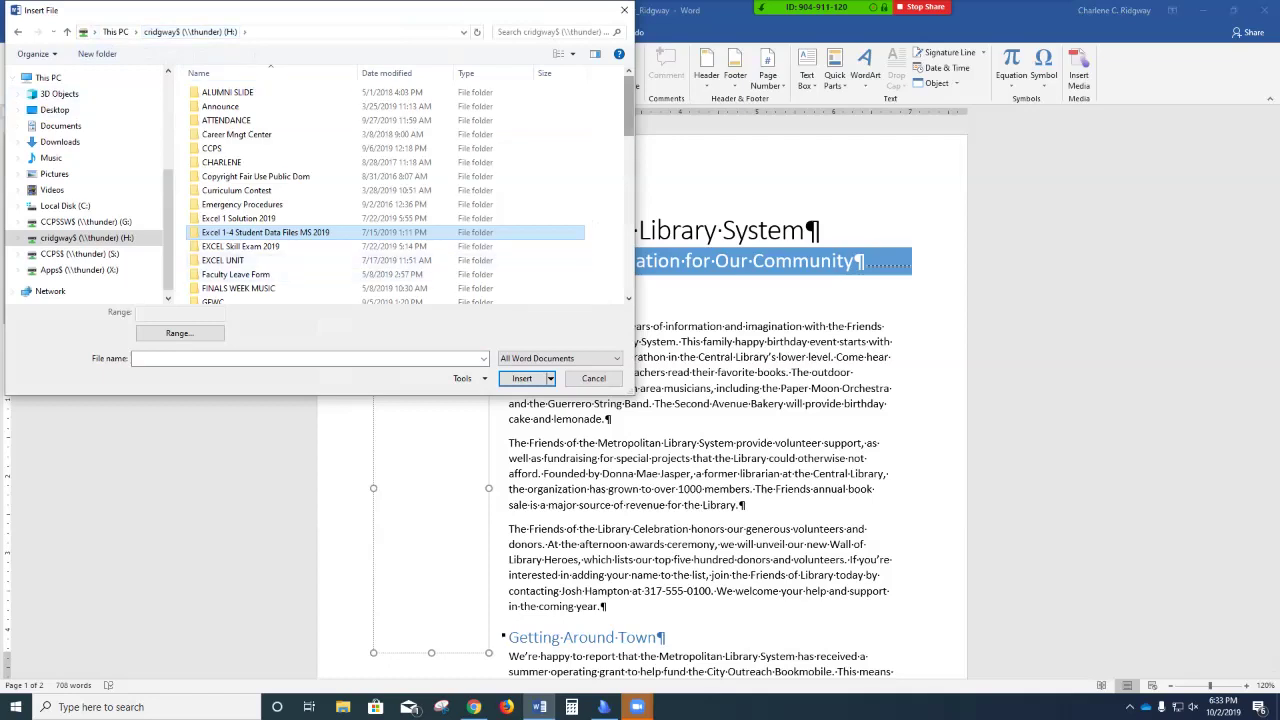
scroll(490, 110, down, 4)
scroll(490, 110, down, 7)
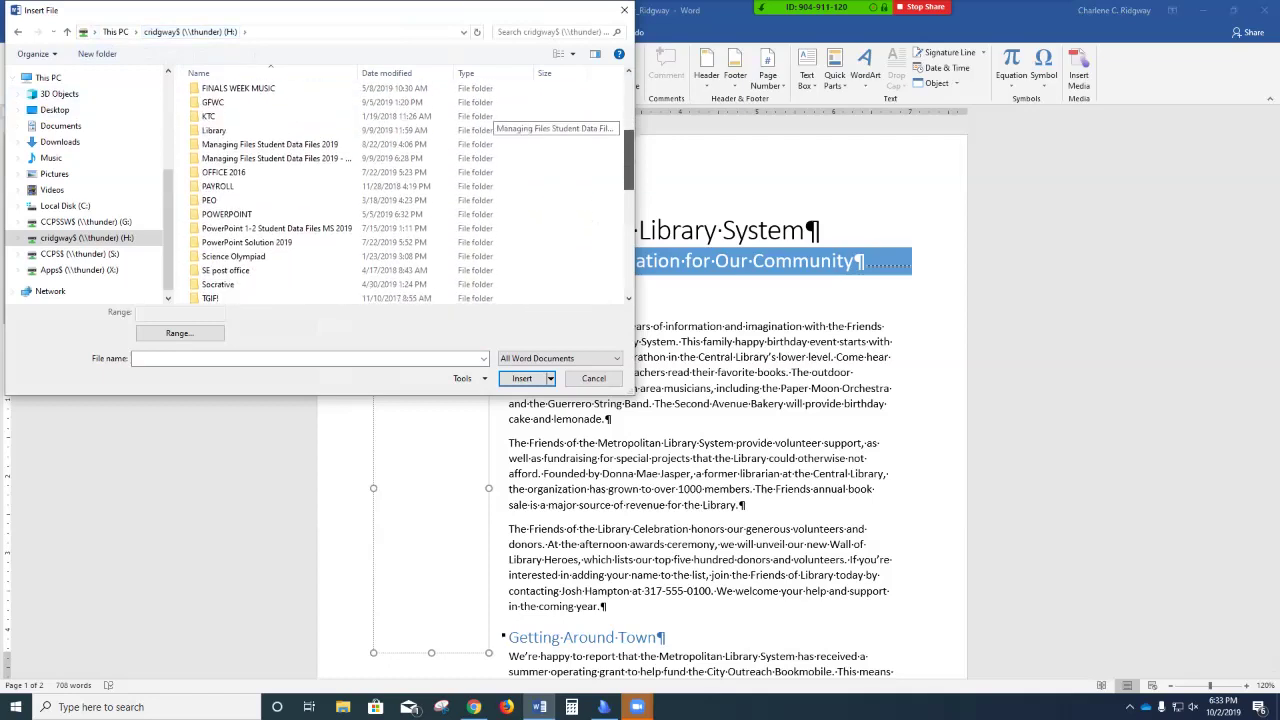
scroll(490, 110, down, 1)
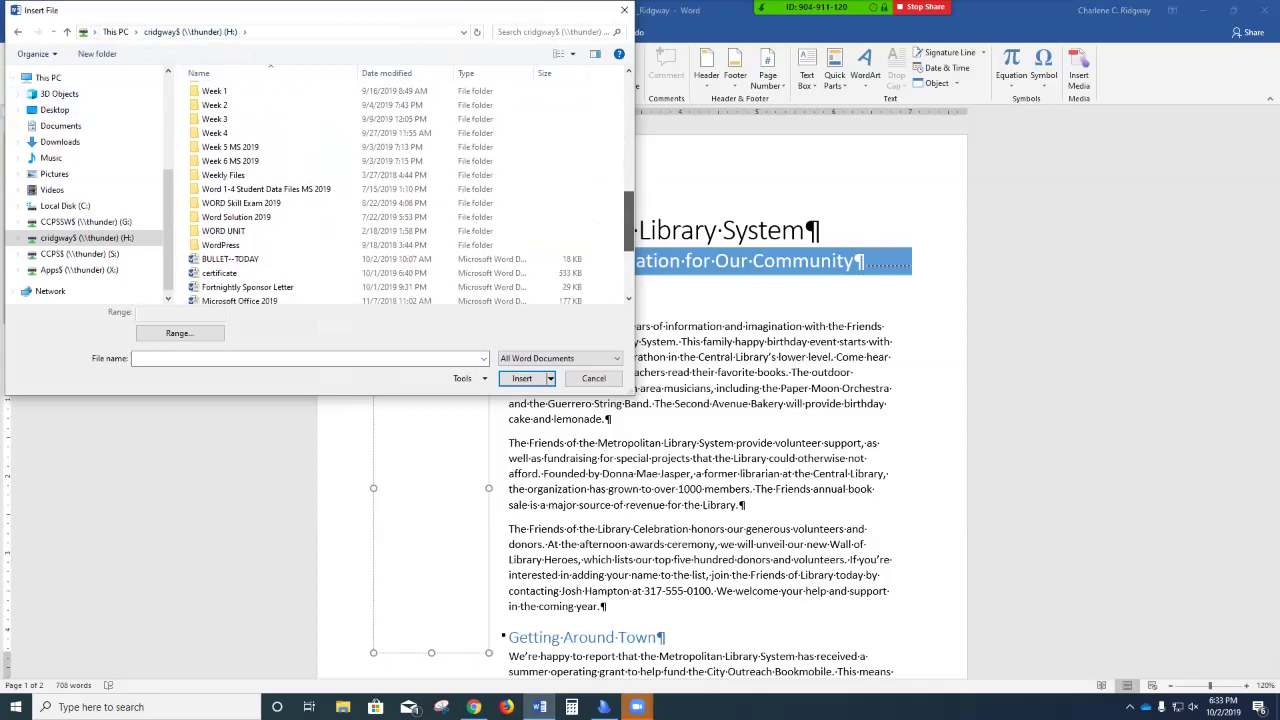
double_click(260, 190)
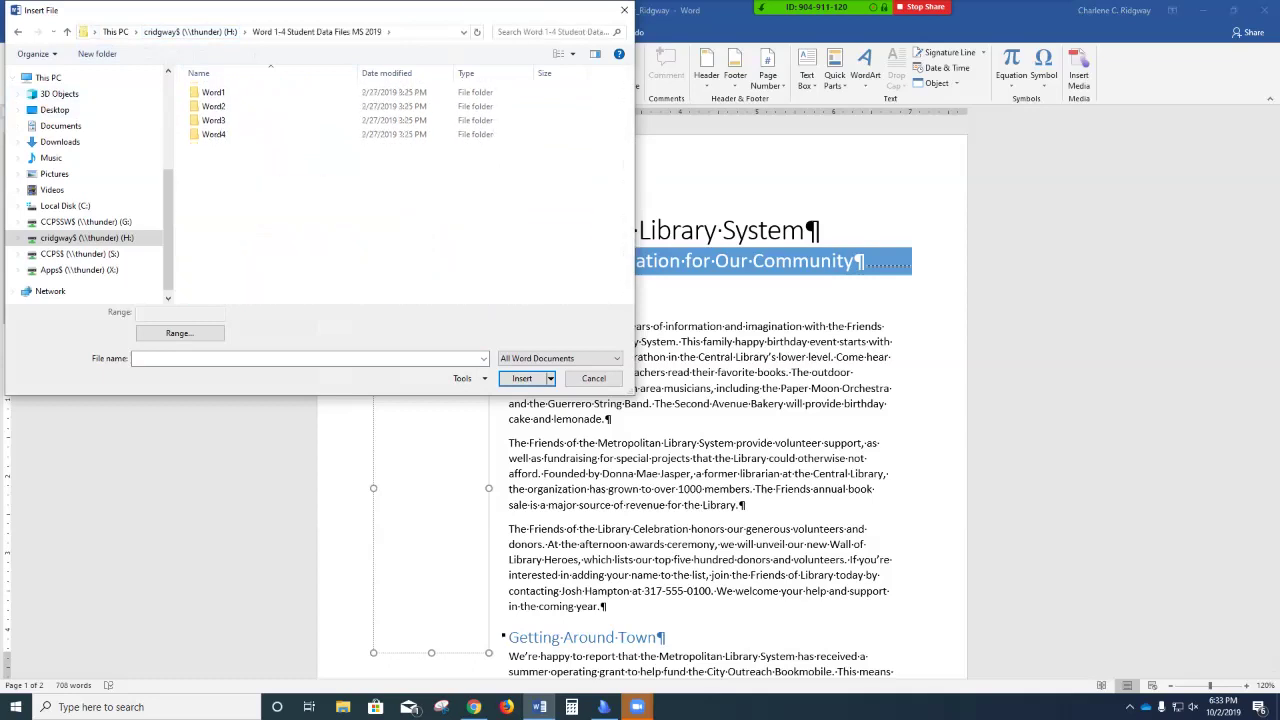
double_click(213, 134)
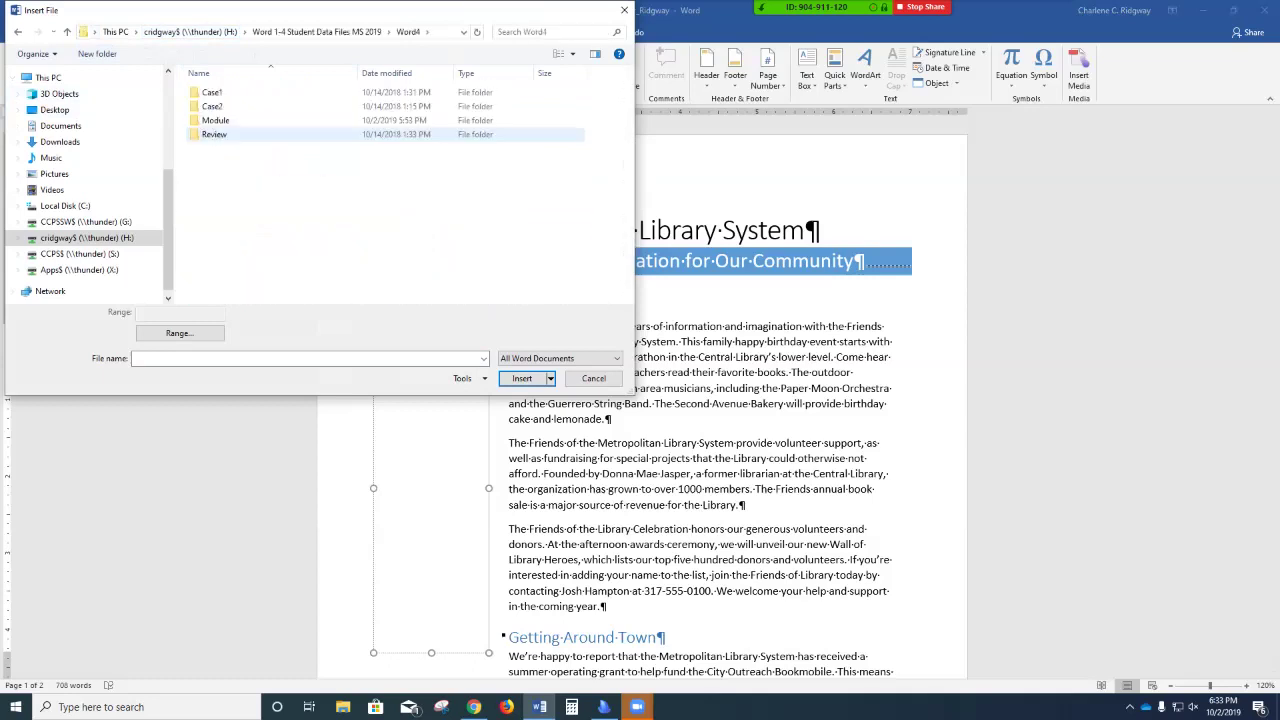
double_click(215, 120)
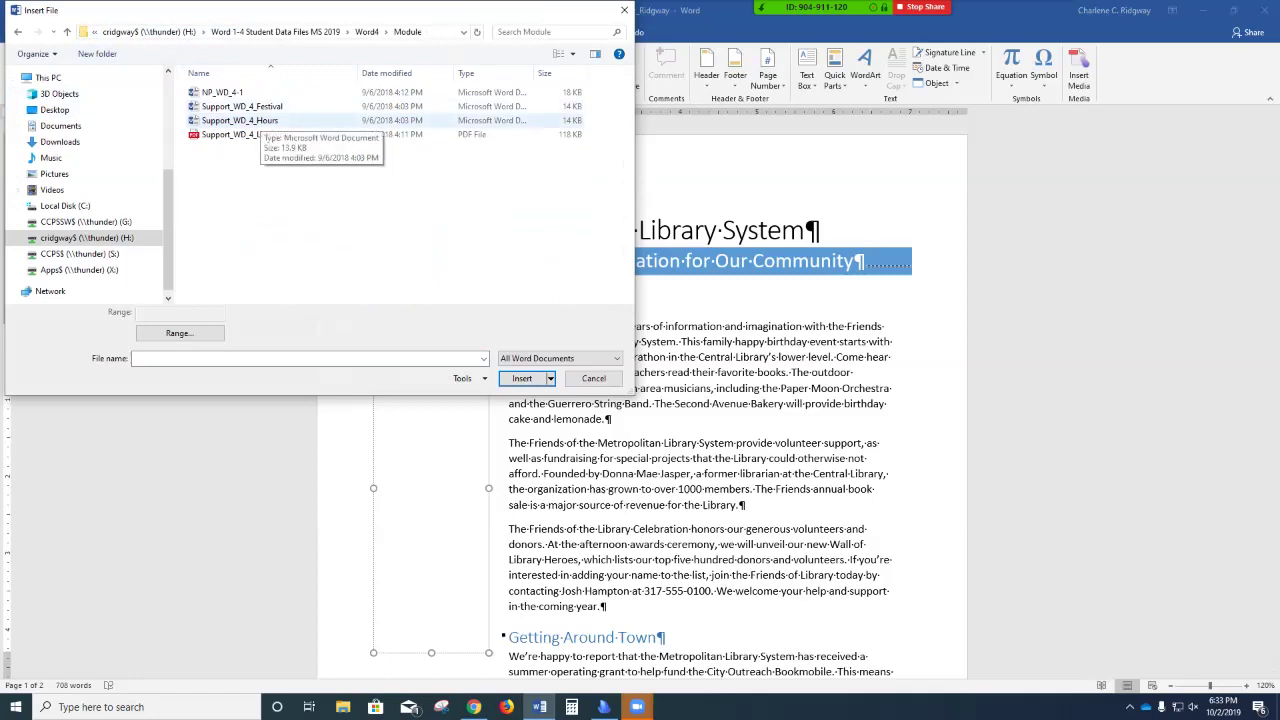
double_click(250, 120)
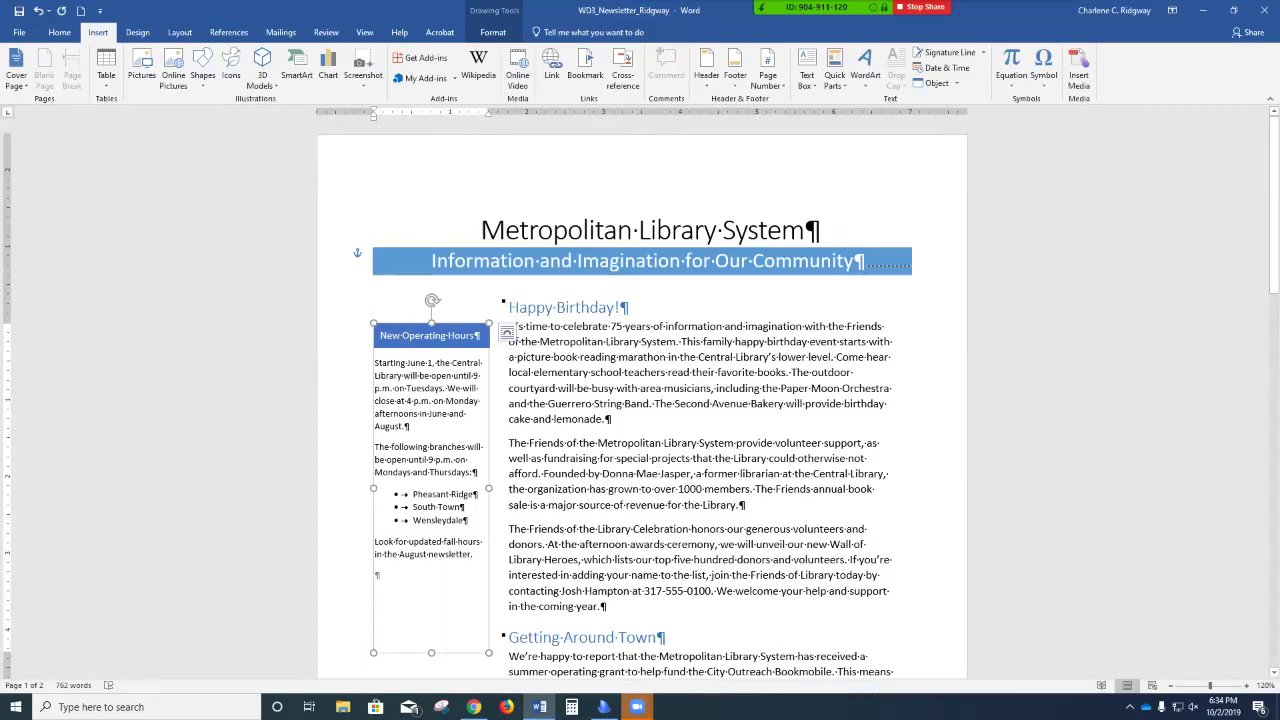
Set the font size of the sidebar's inserted body text and its "New Operating Hours" title to 11.
drag(474, 554, 375, 363)
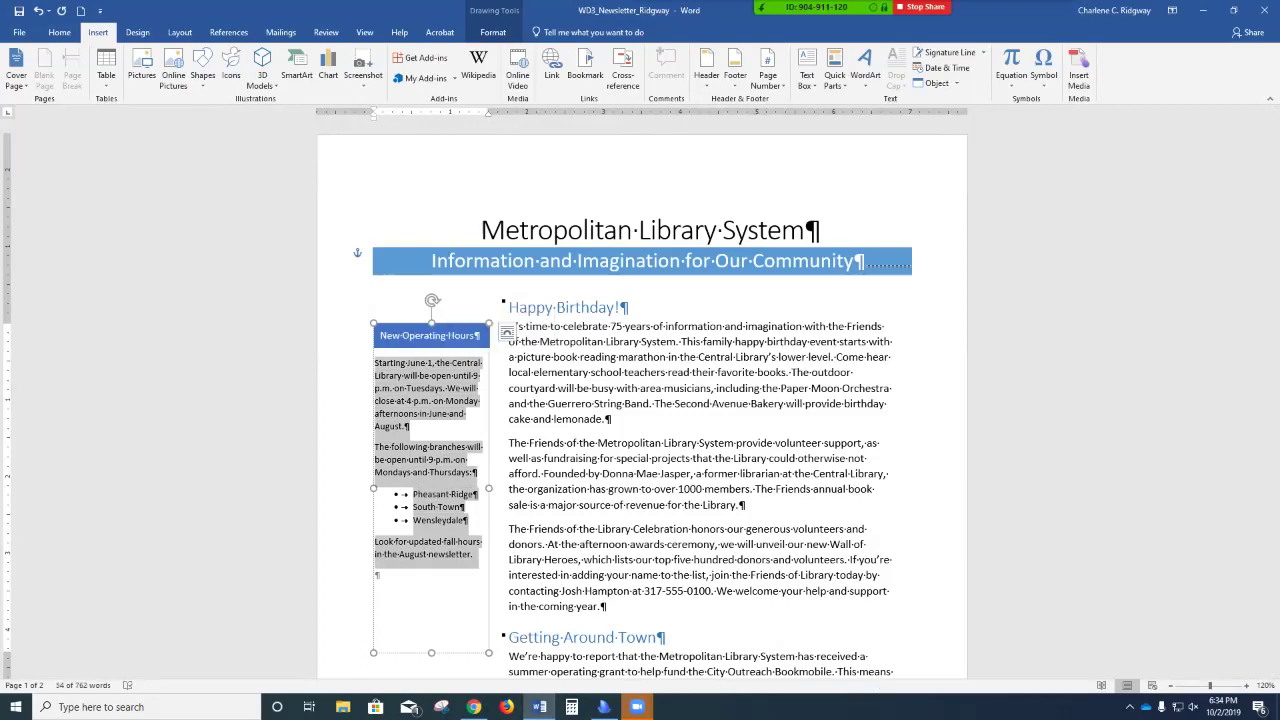
click(59, 32)
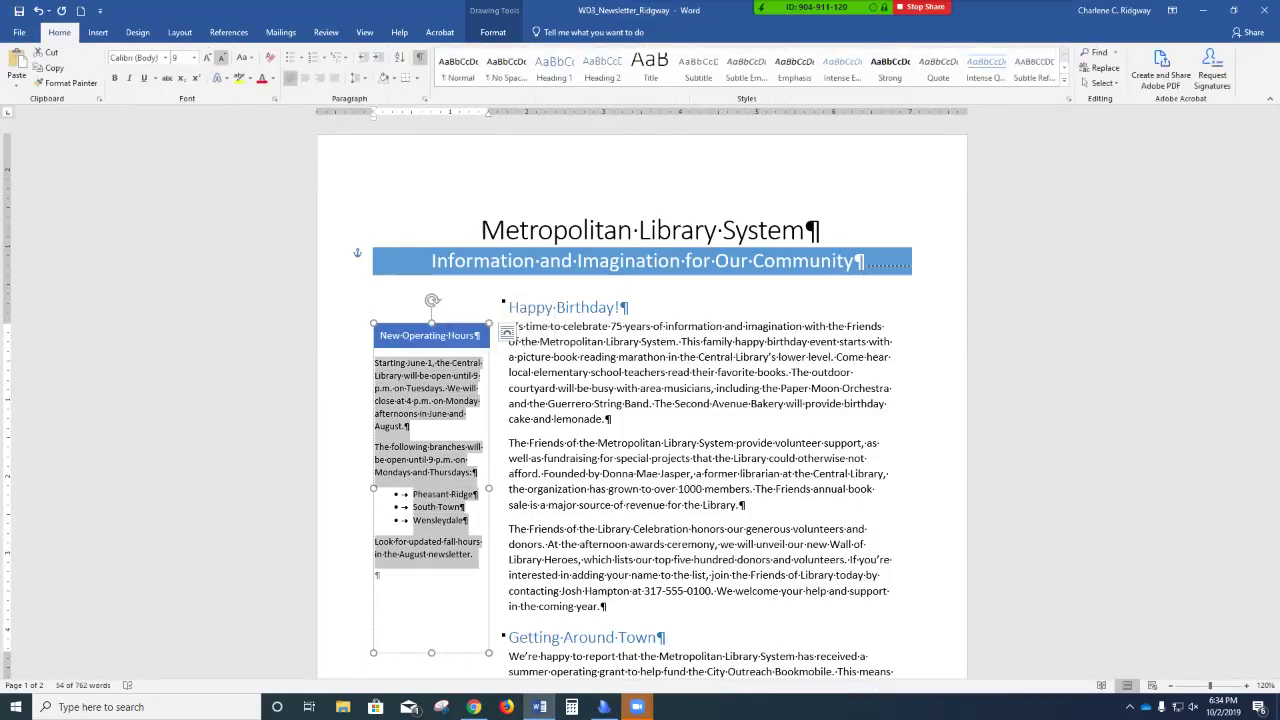
click(194, 58)
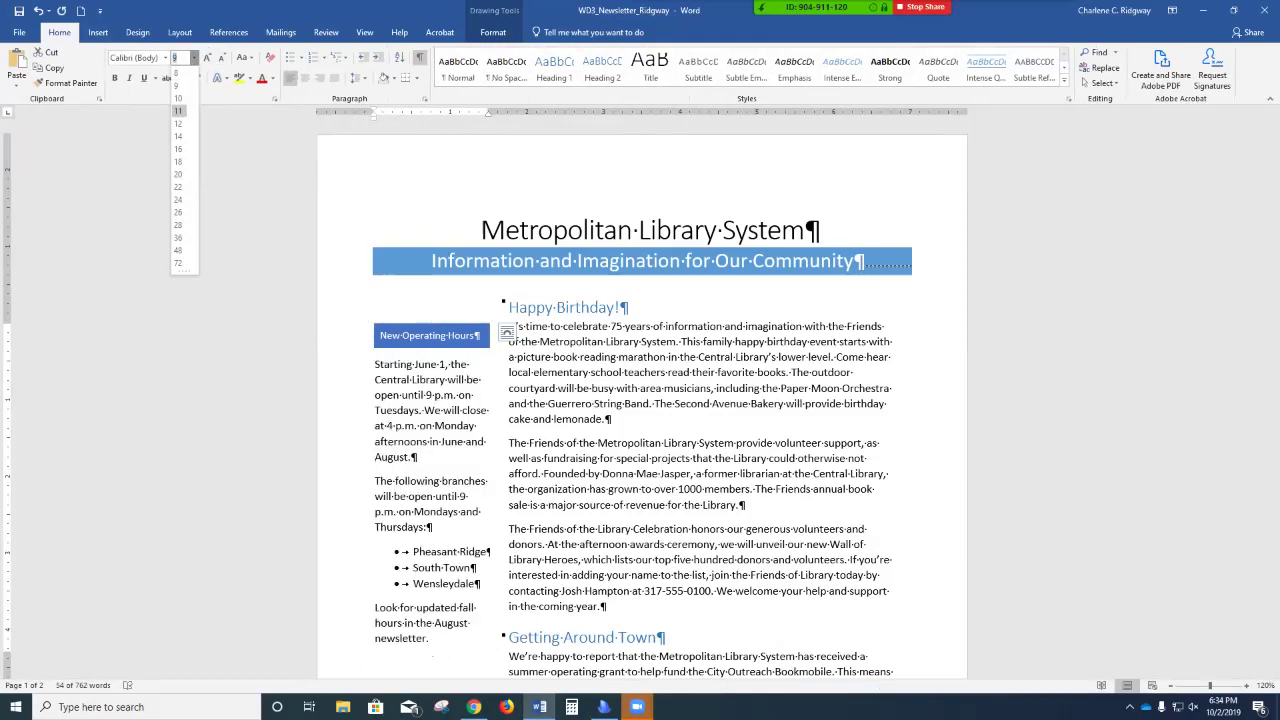
click(178, 111)
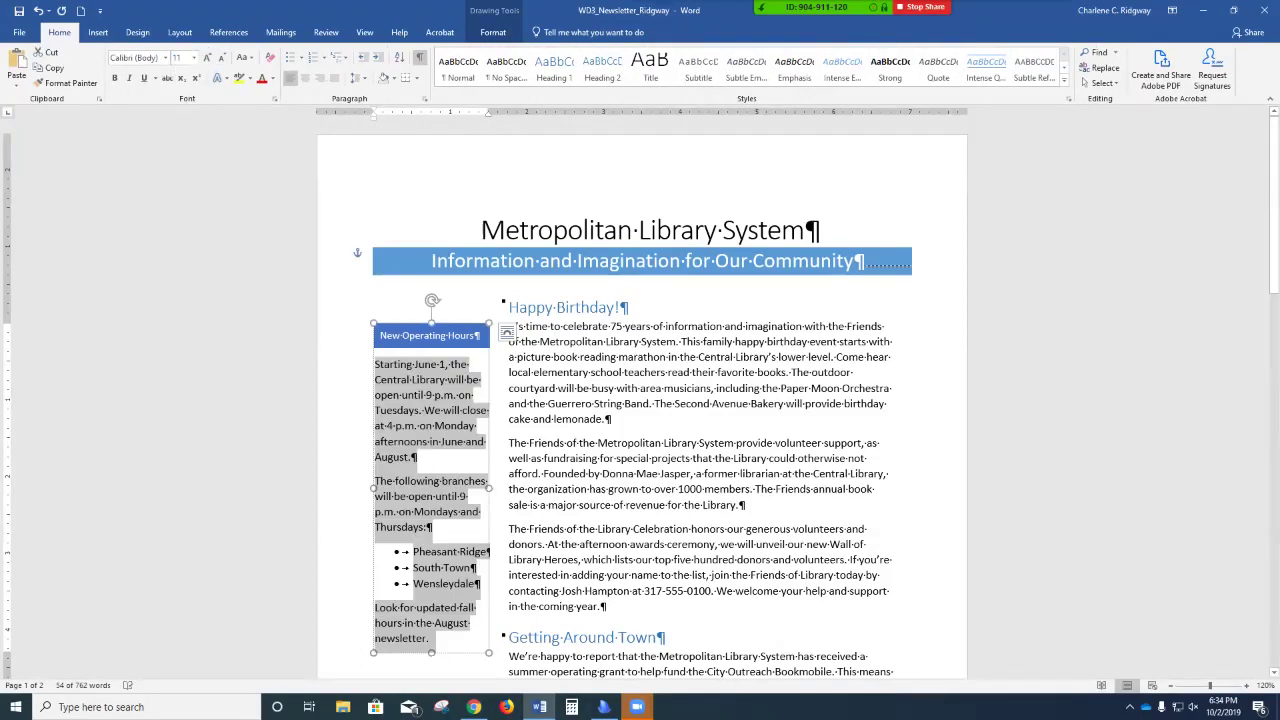
drag(380, 335, 481, 335)
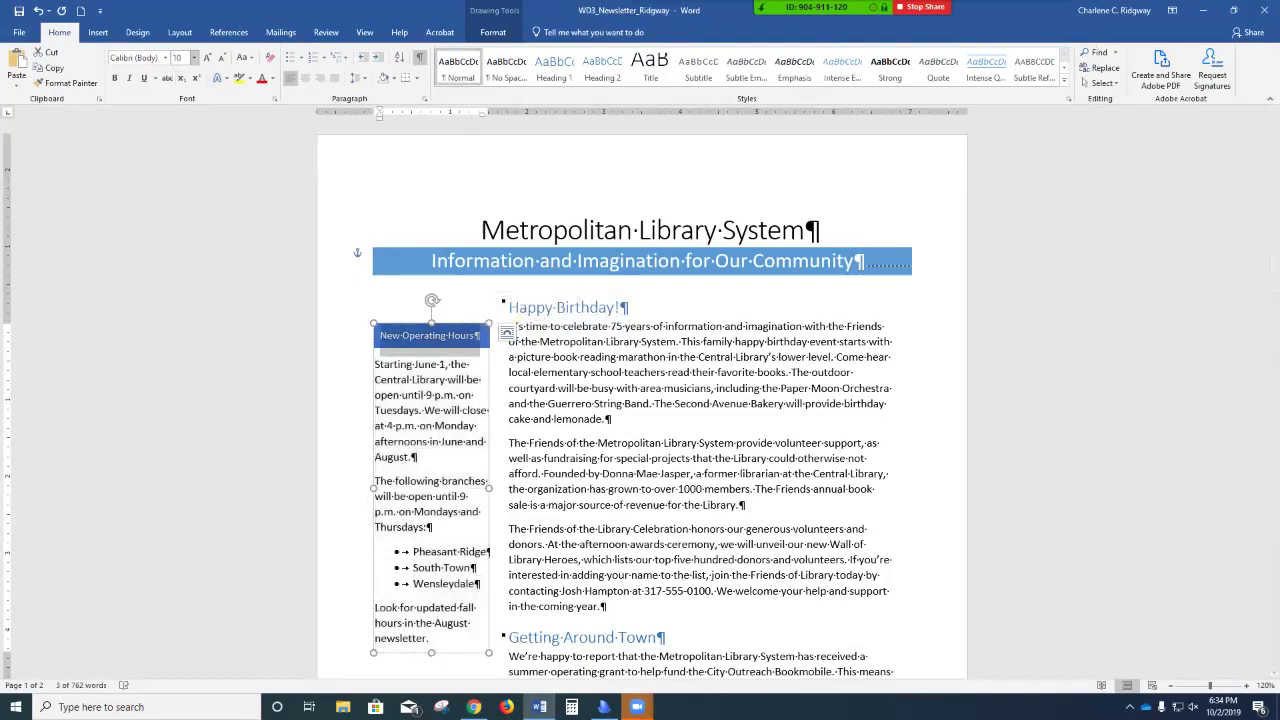
click(194, 57)
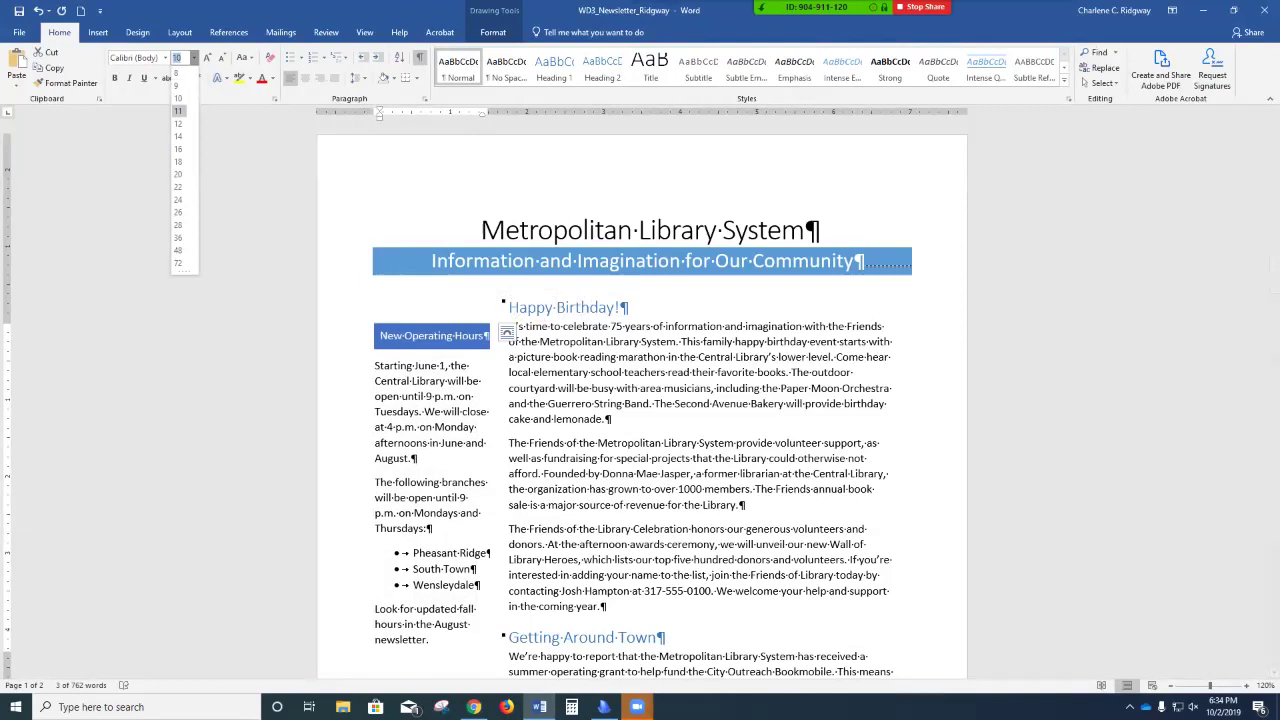
click(179, 110)
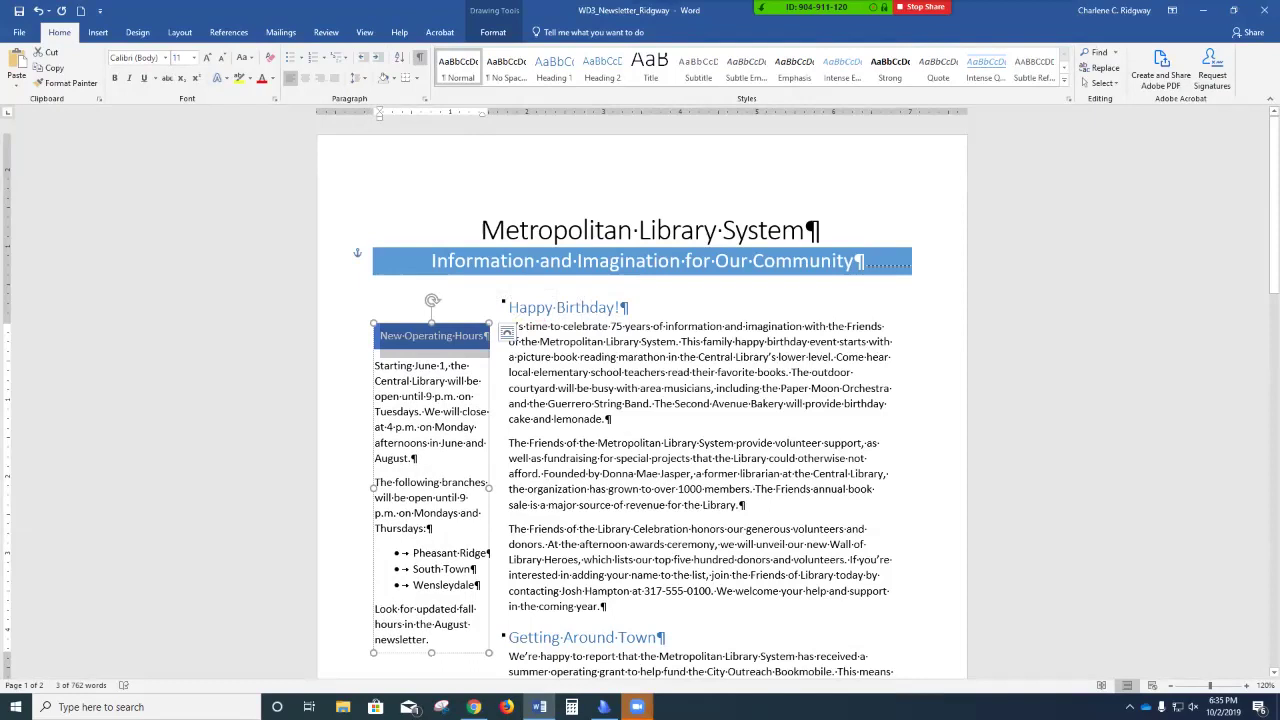
click(429, 639)
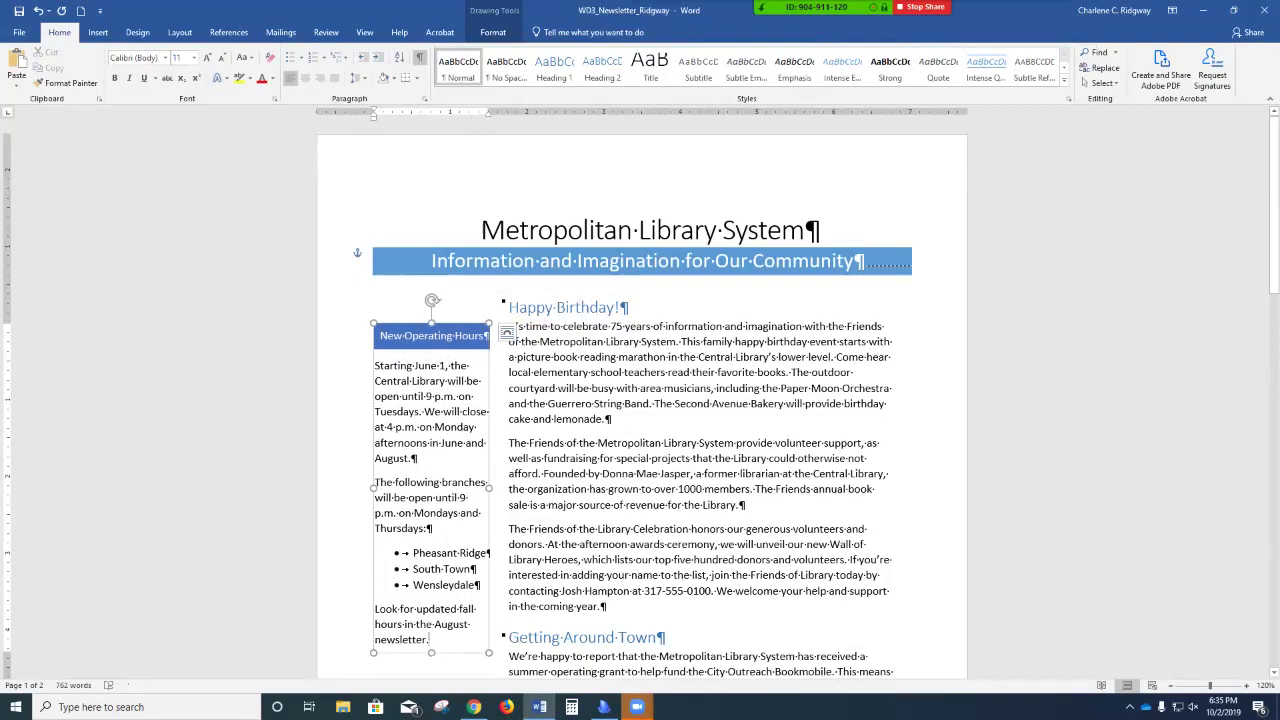
Examine the page 1 layout around the sidebar, the empty space below it and the continuation onto page 2.
drag(1274, 204, 1274, 311)
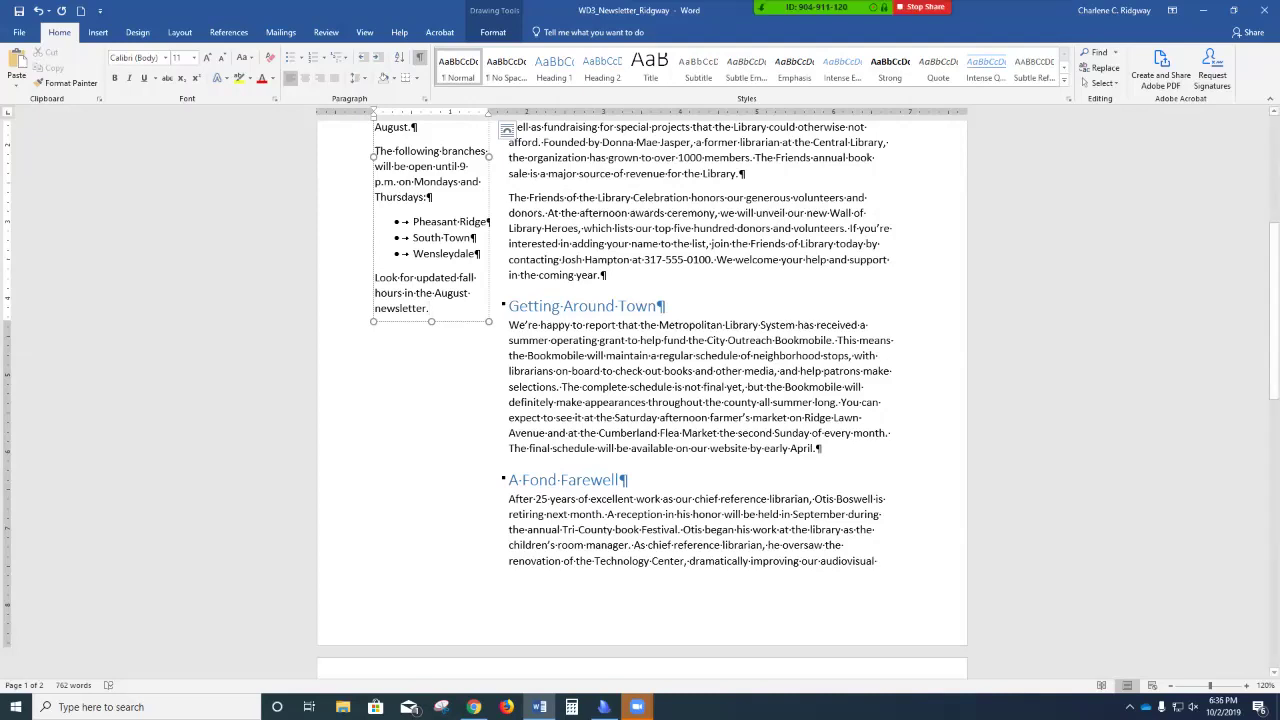
key(Escape)
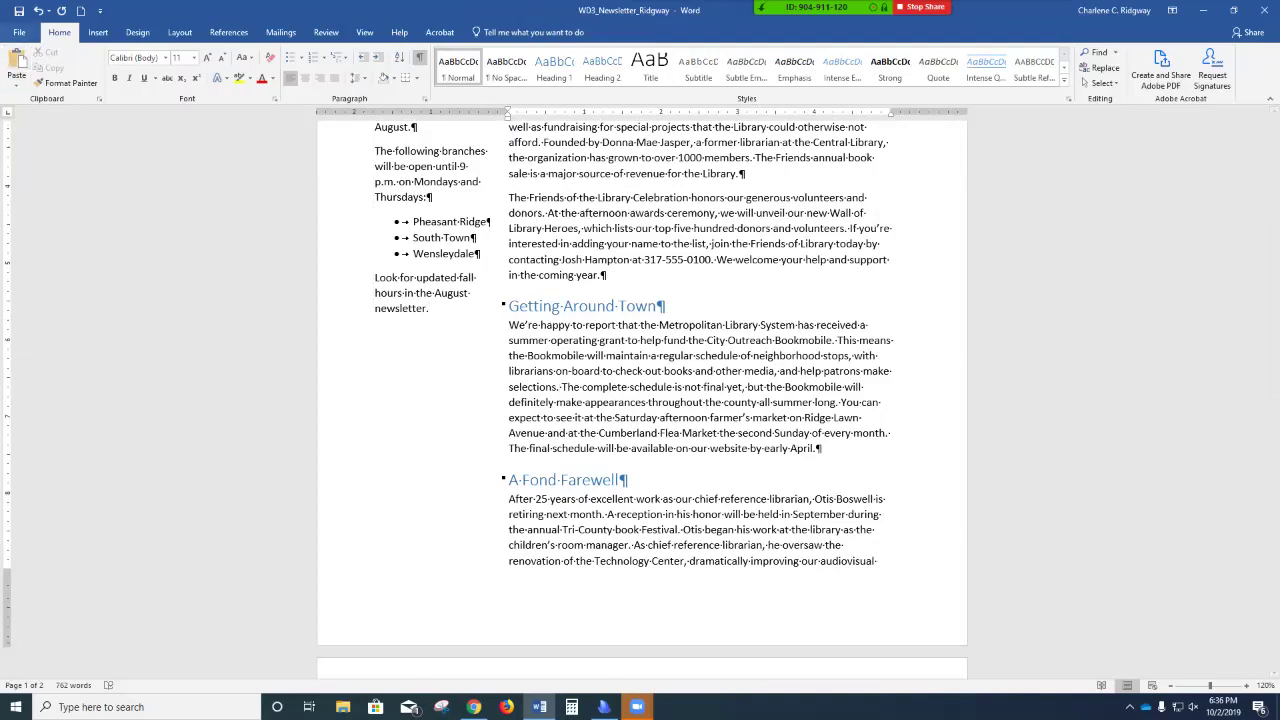
key(BackSpace)
scroll(640, 390, down, 2)
scroll(640, 390, down, 3)
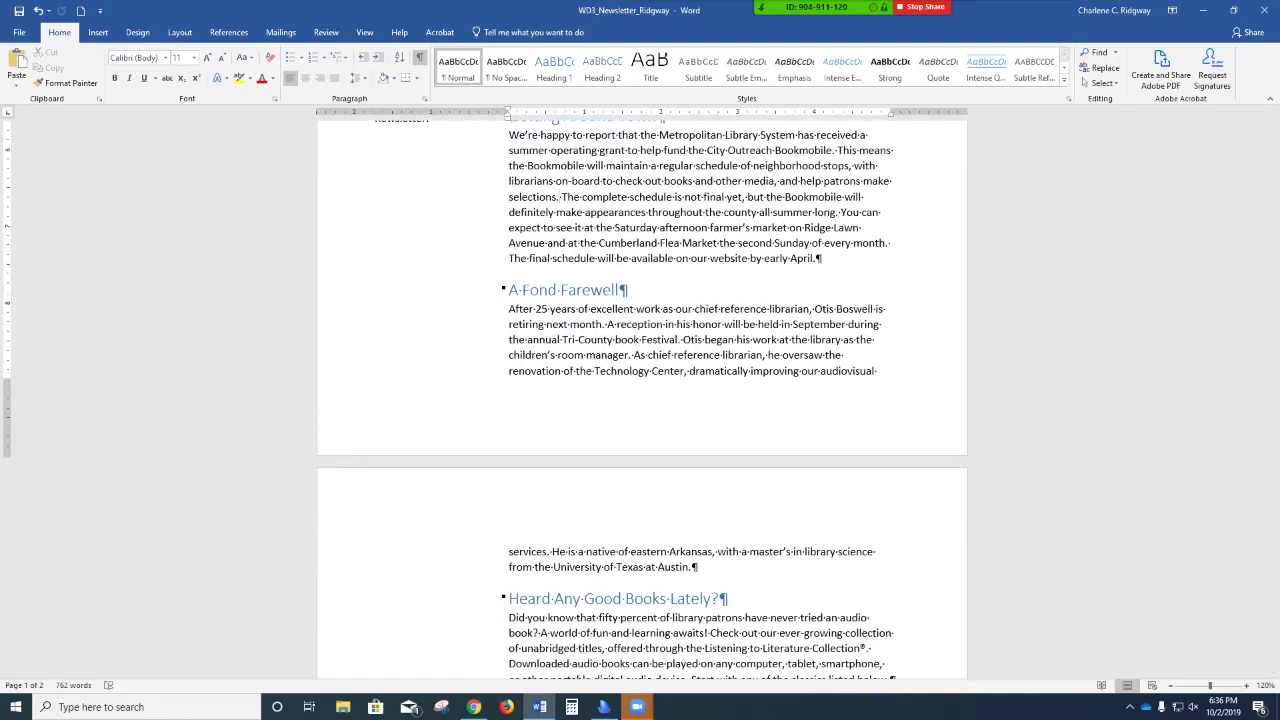
scroll(640, 400, up, 9)
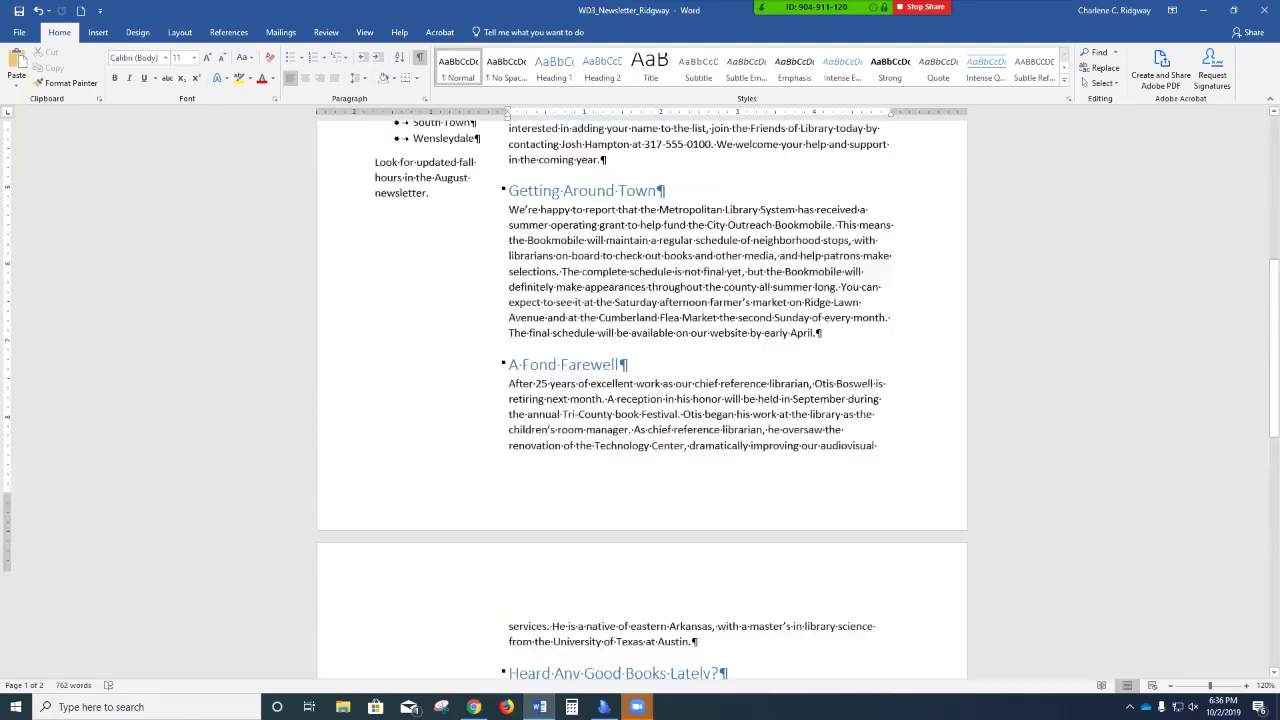
click(430, 250)
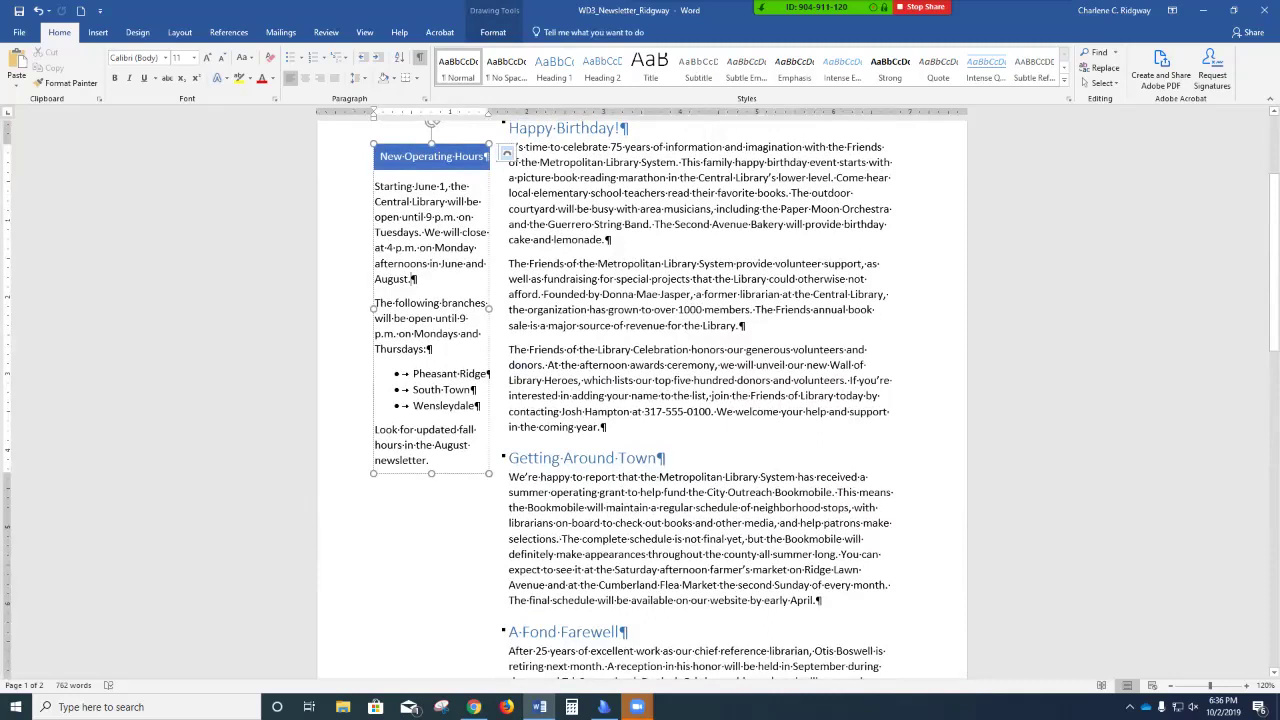
key(Escape)
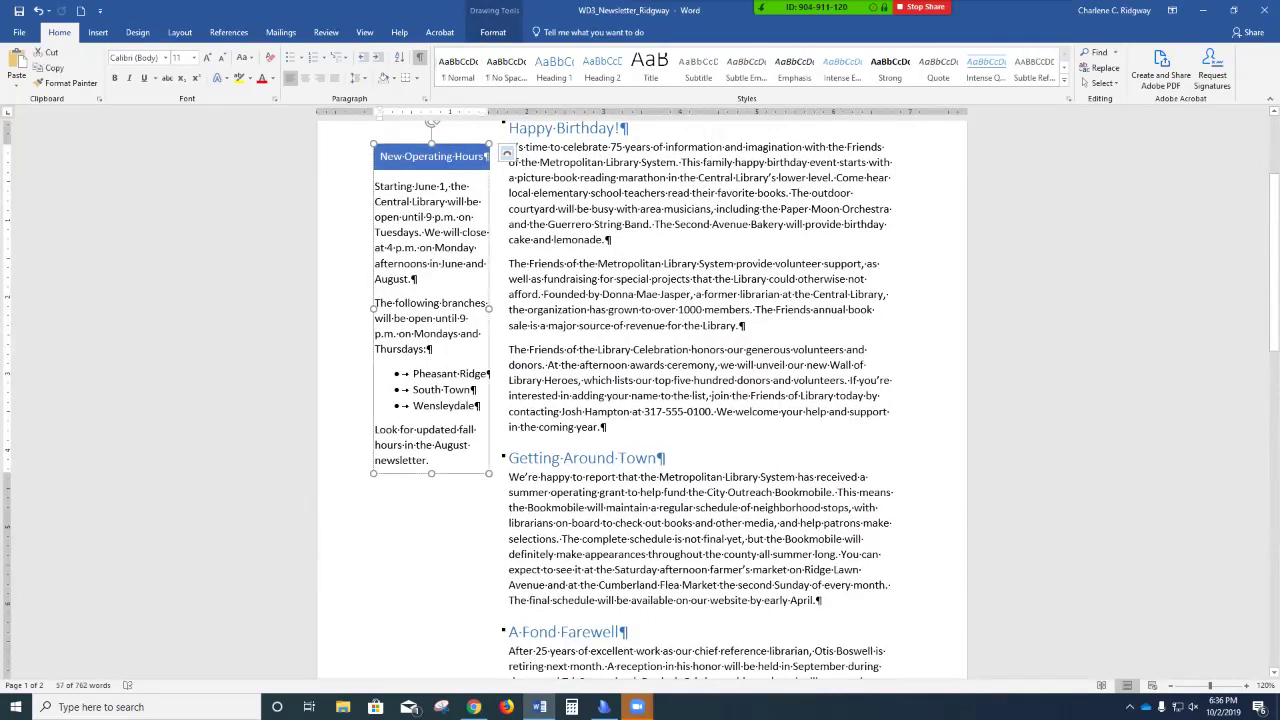
scroll(640, 400, down, 7)
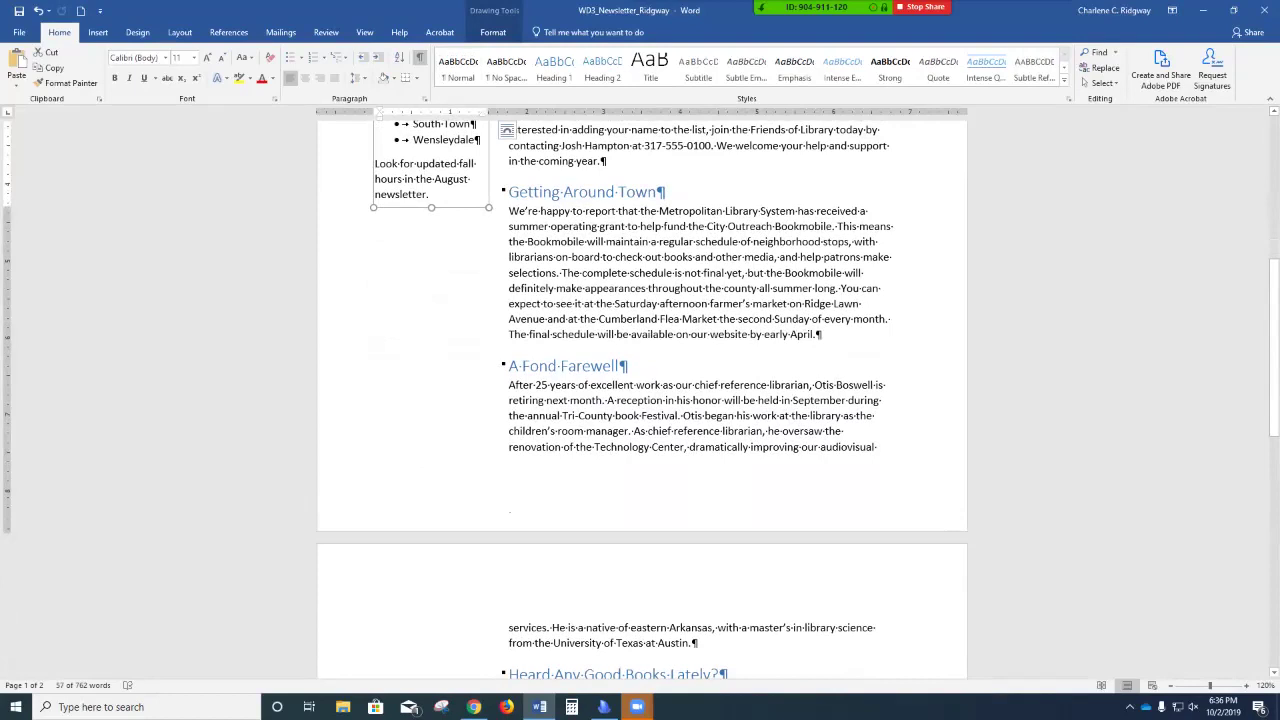
Draw a text box about 2" high and 1.5" wide below the sidebar, beside the "Getting Around Town" article.
click(750, 334)
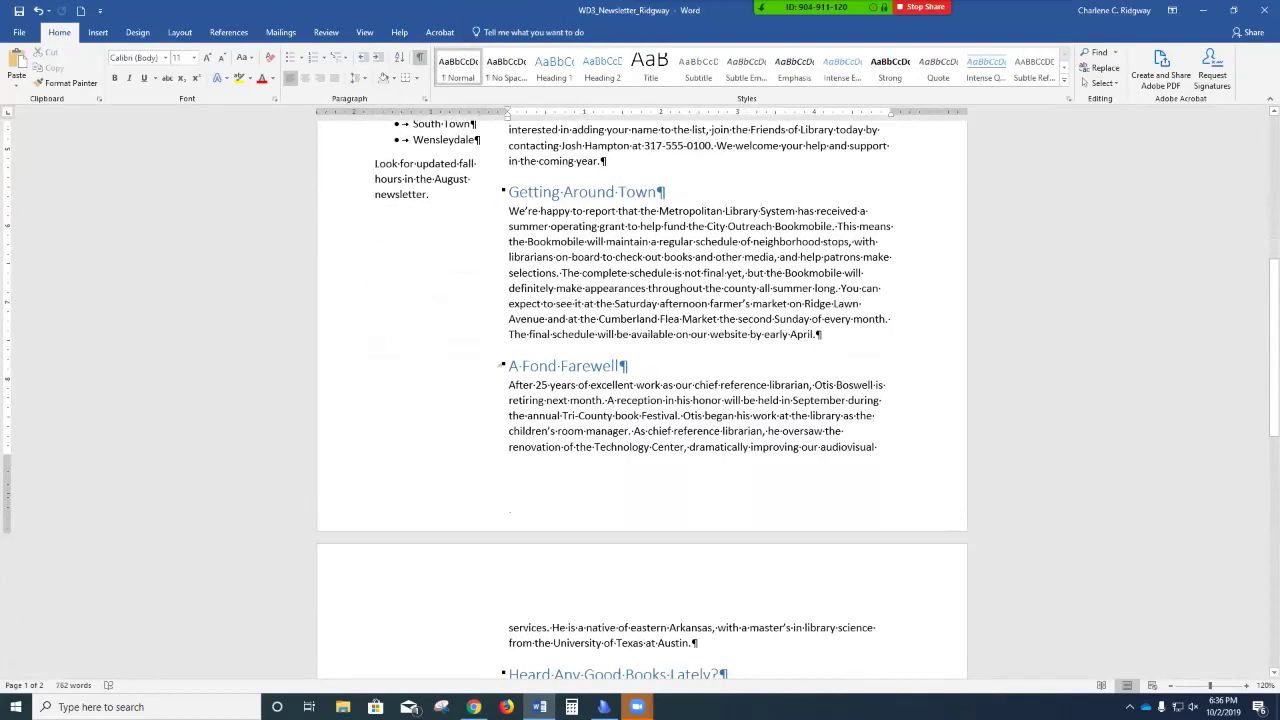
click(97, 32)
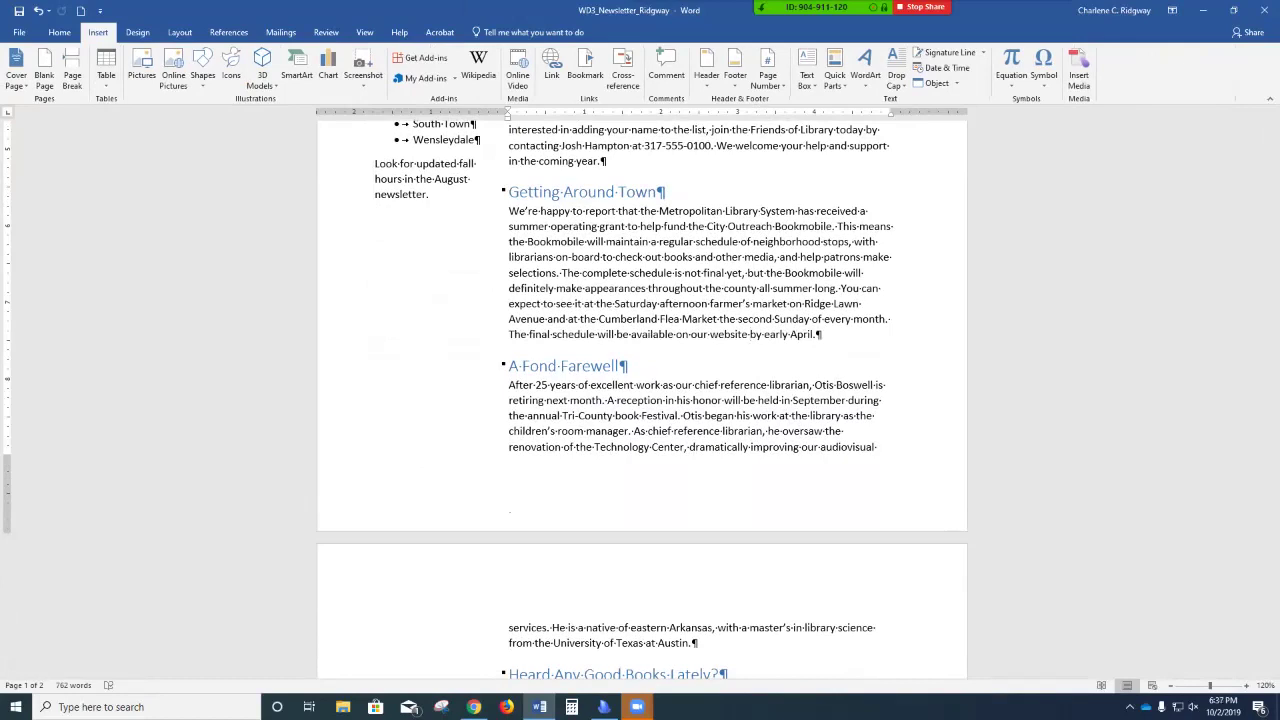
click(203, 72)
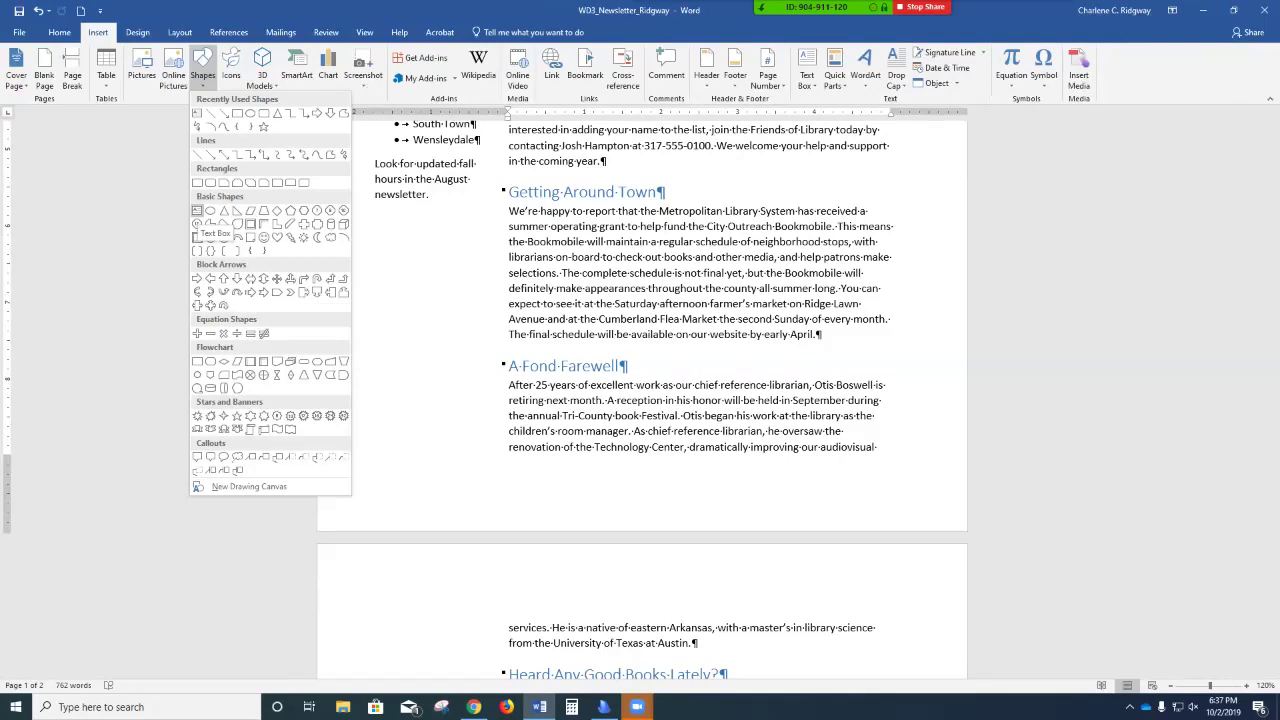
click(197, 211)
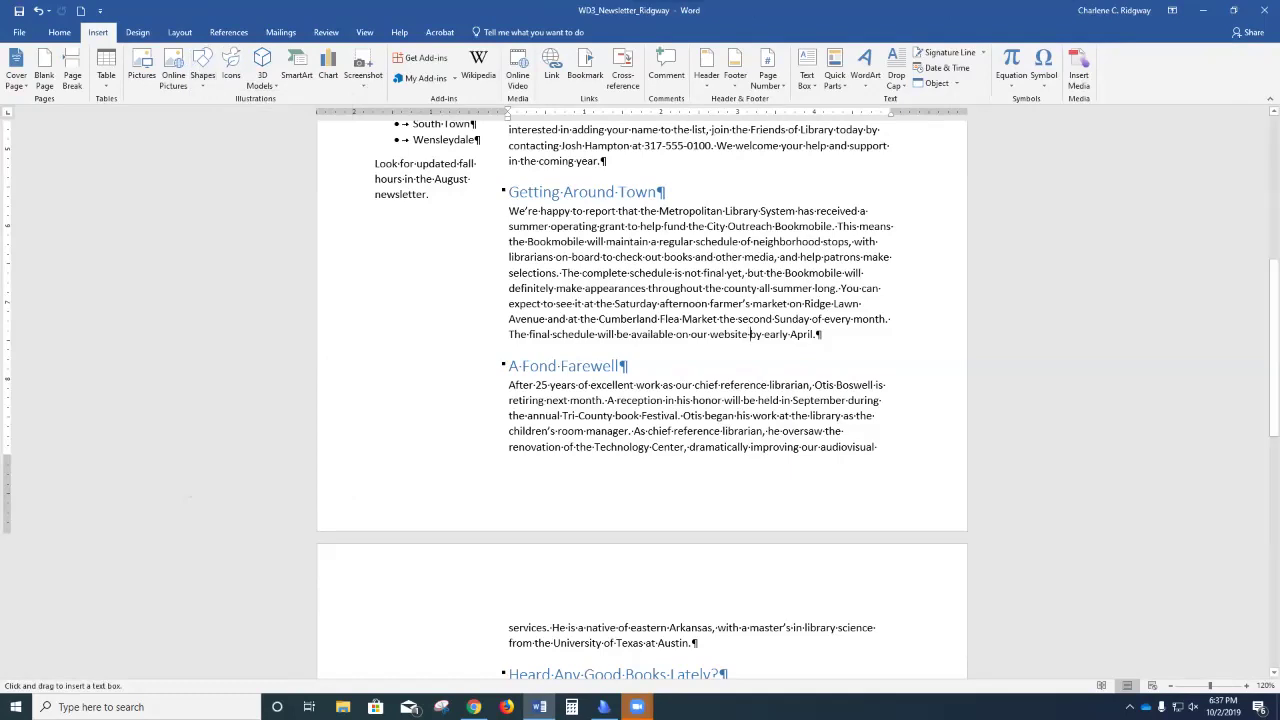
mouse_move(354, 228)
mouse_down()
mouse_move(466, 234)
mouse_move(471, 381)
mouse_up()
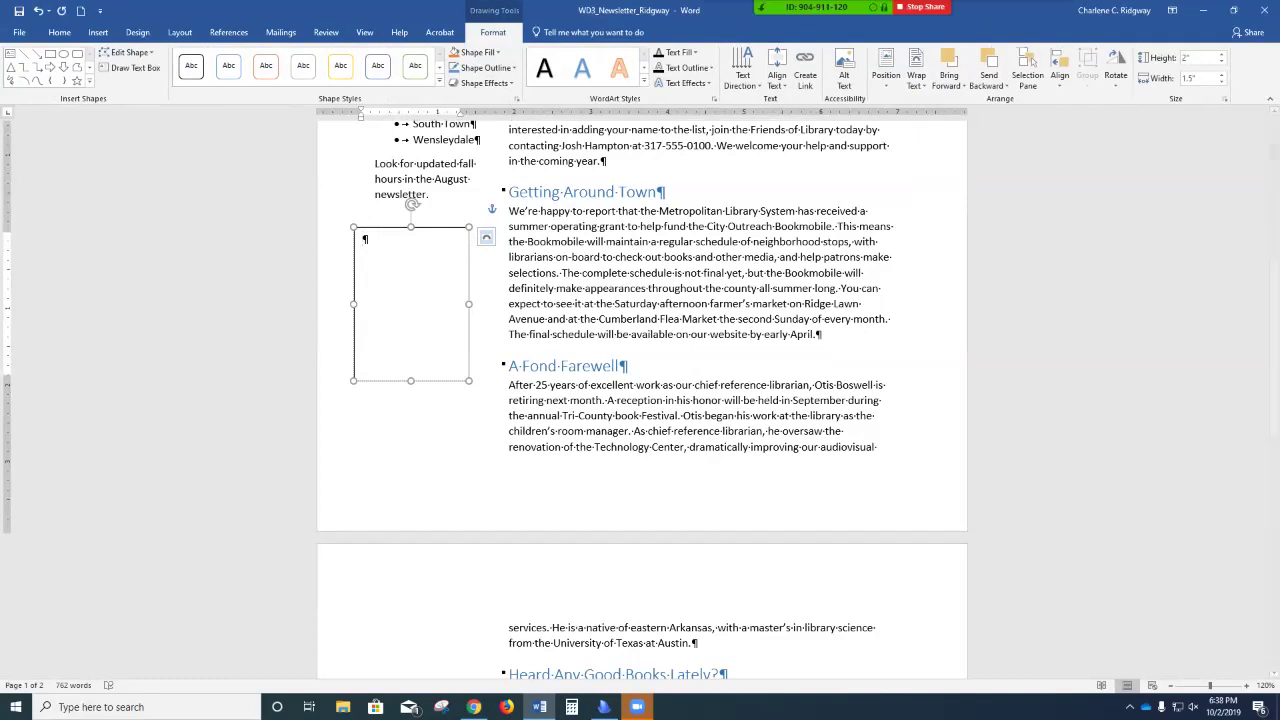
Set the height of the newly drawn text box to 2.5".
click(1195, 58)
text(2.5)
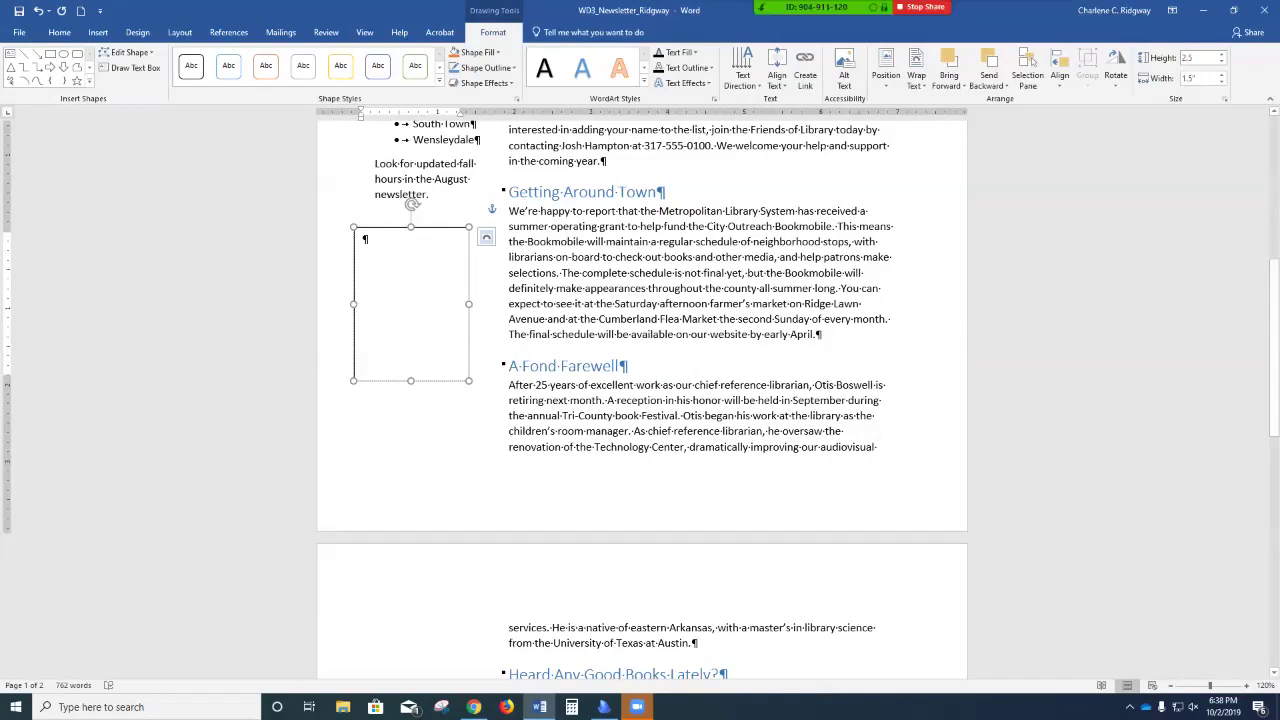
key(Return)
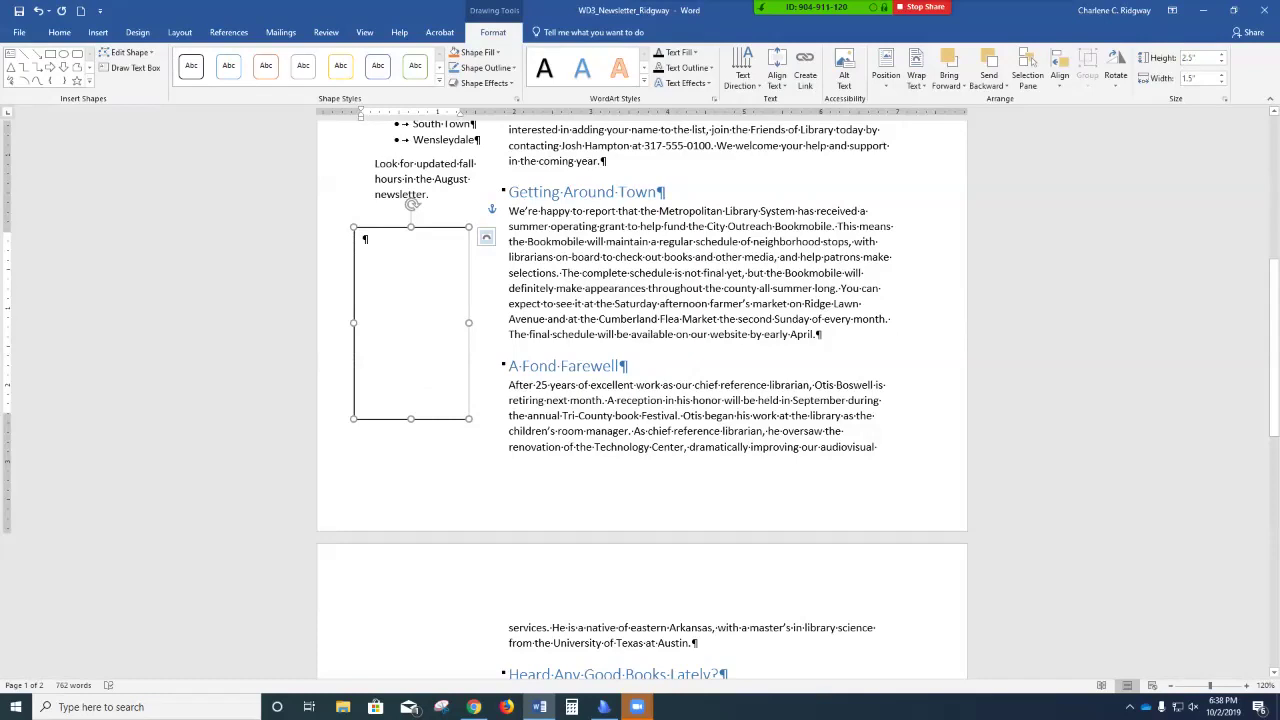
Nudge the new text box down to the page's lower text margin and right until it lines up under the sidebar text.
key(Down)
key(Down)
key(Down)
key(Down)
key(Right)
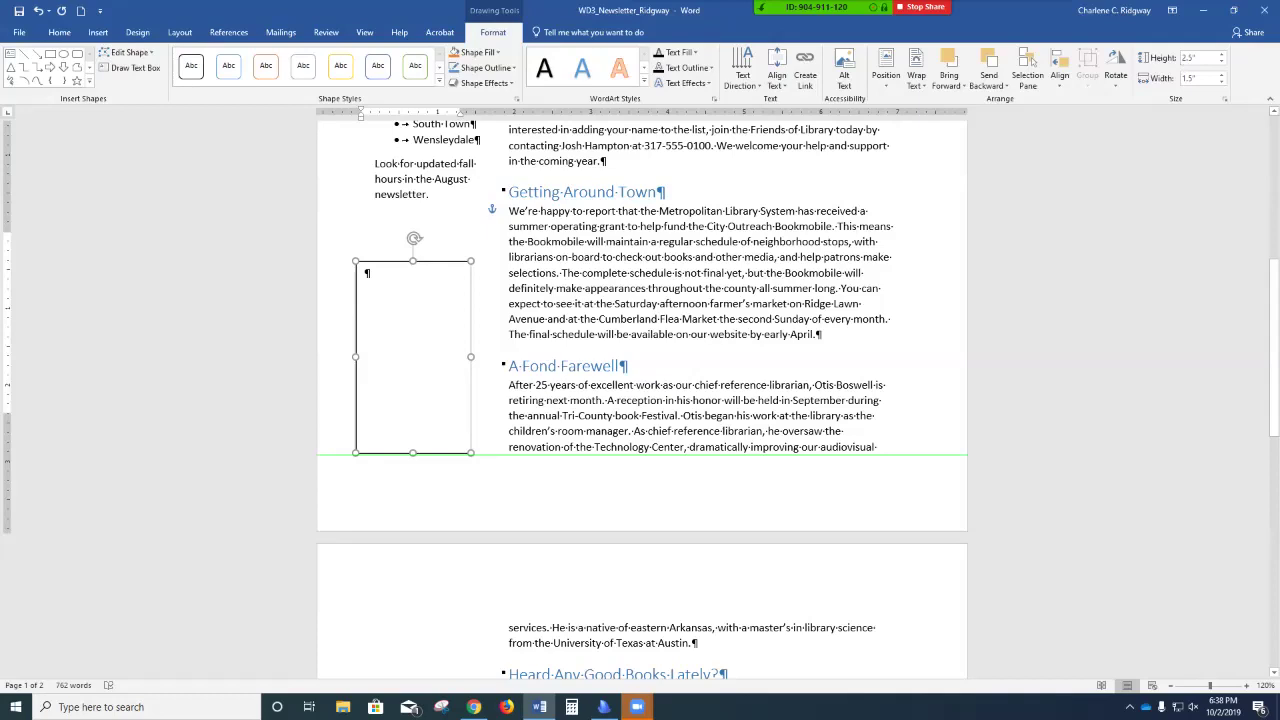
key(Left)
key(Left)
key(Left)
key(Left)
key(Left)
key(Left)
key(Right)
key(Right)
key(Right)
key(Right)
key(Right)
key(Right)
key(Right)
key(Right)
key(Right)
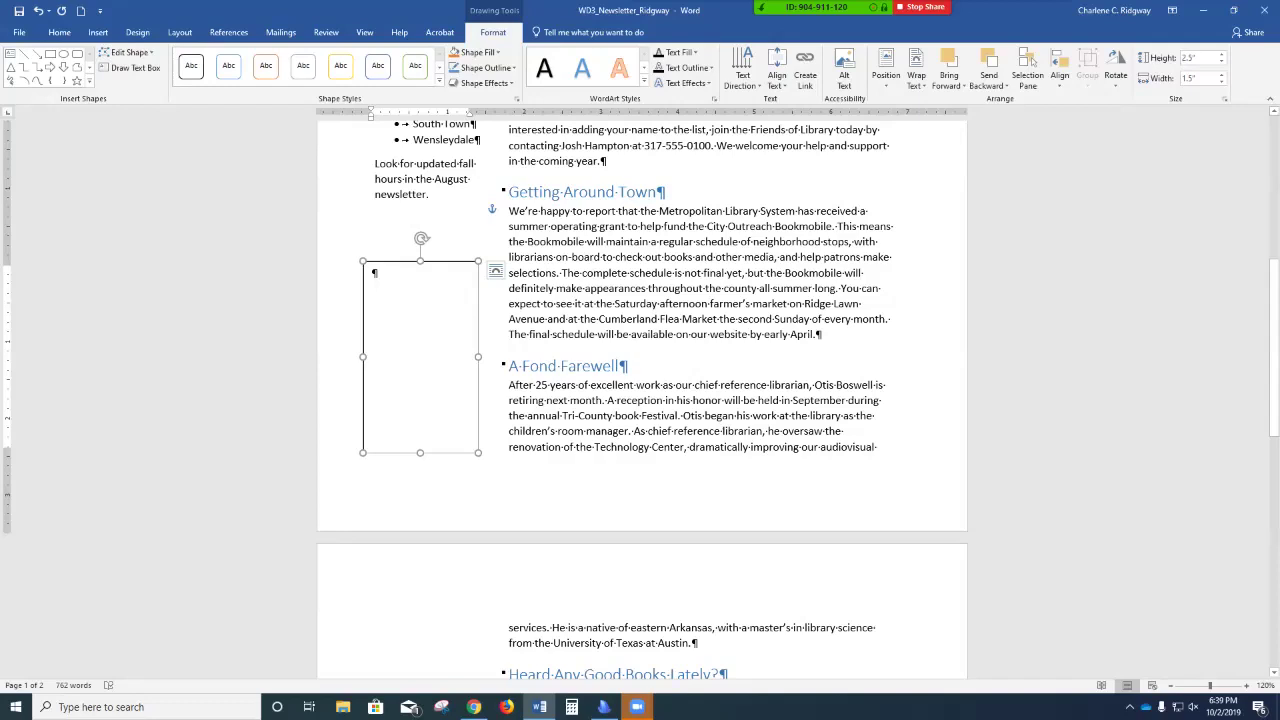
Copy the sentence from "The complete schedule is not final yet" through "all summer long." in the "Getting Around Town" article.
click(567, 273)
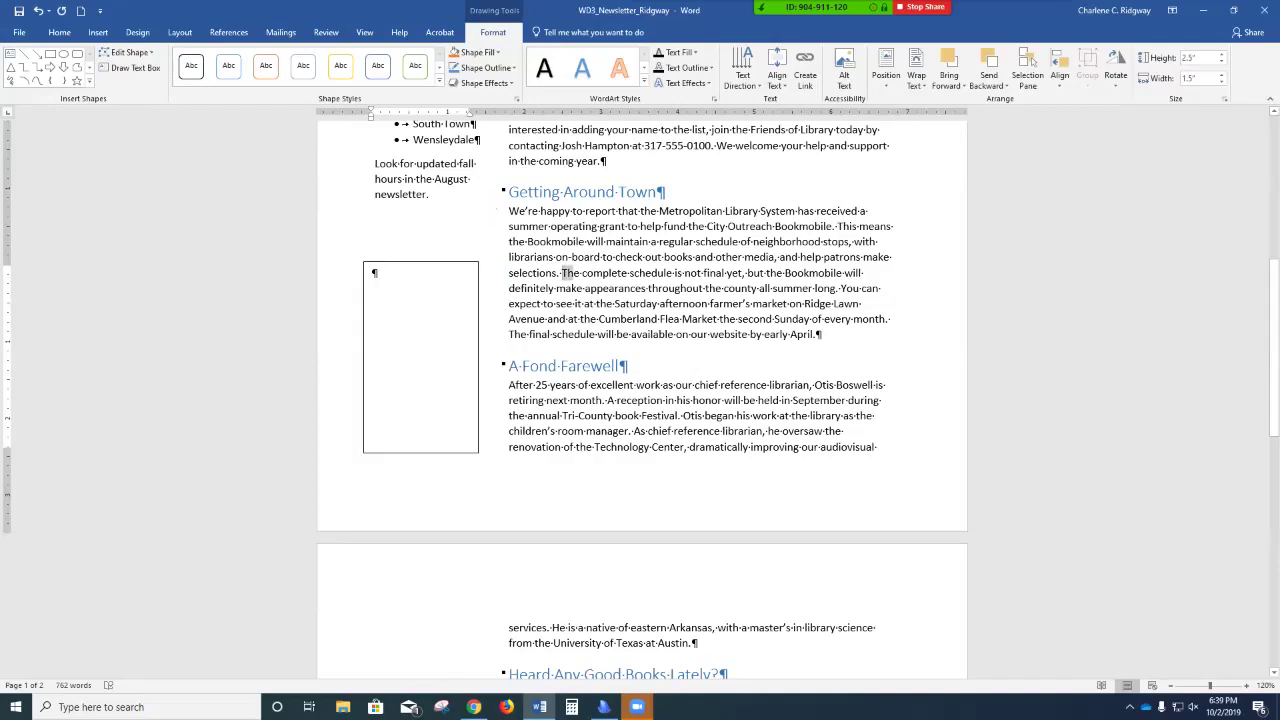
drag(563, 273, 742, 273)
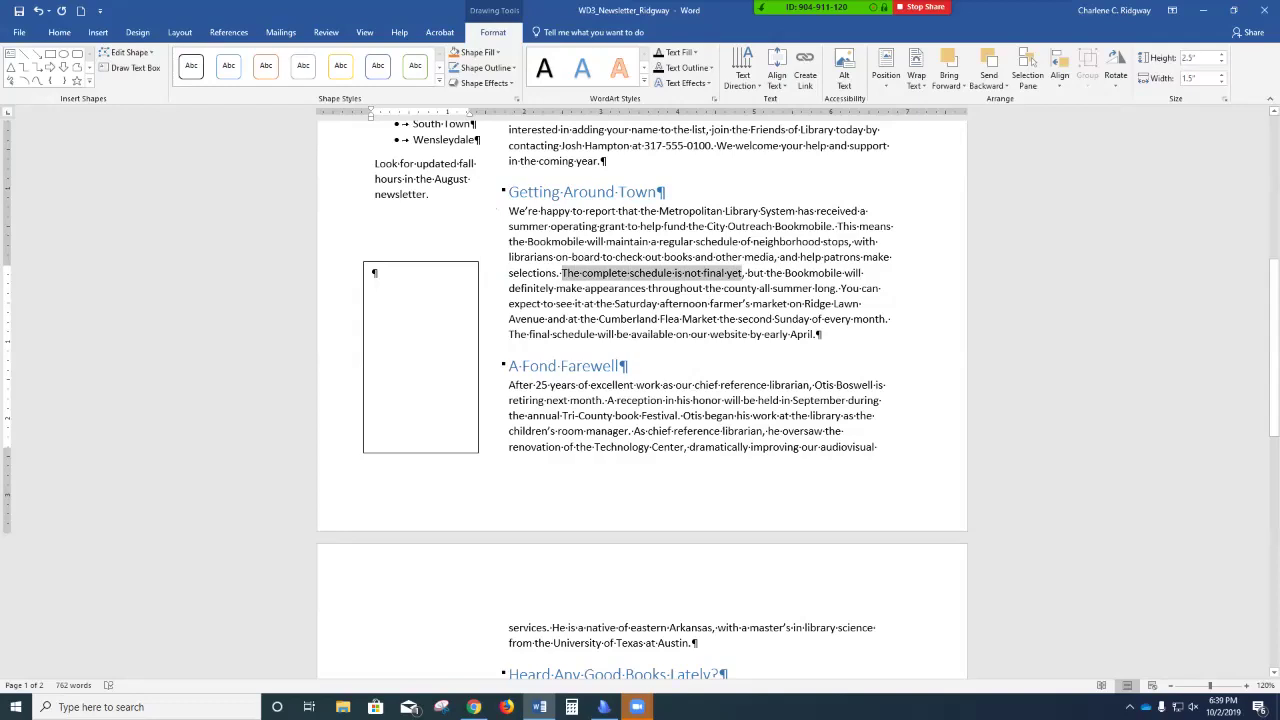
drag(742, 273, 758, 288)
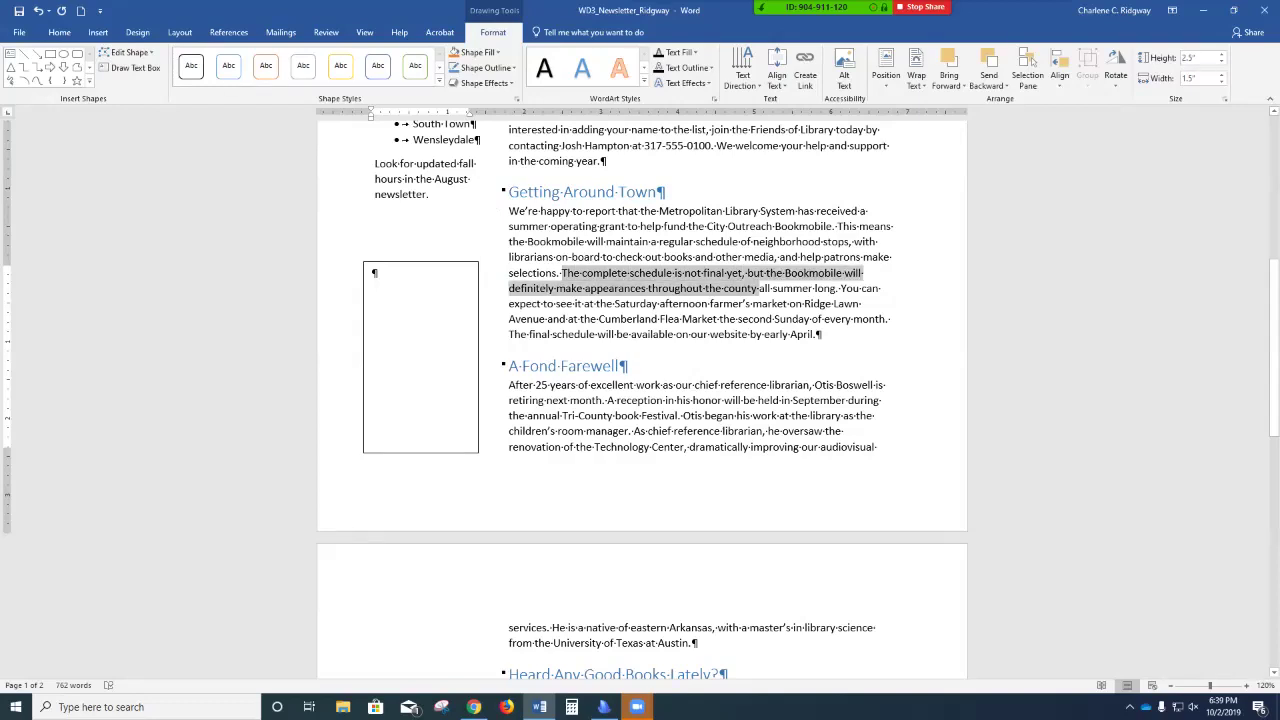
drag(758, 288, 836, 288)
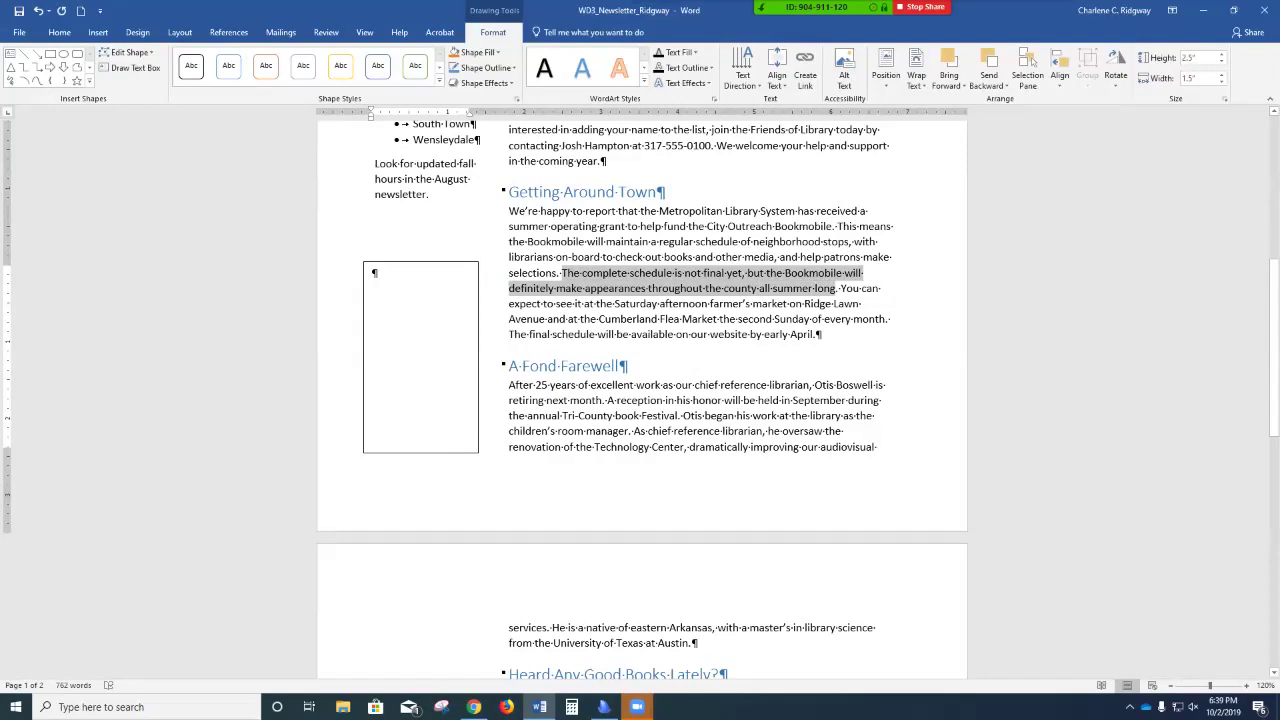
drag(836, 288, 841, 288)
key(ctrl+c)
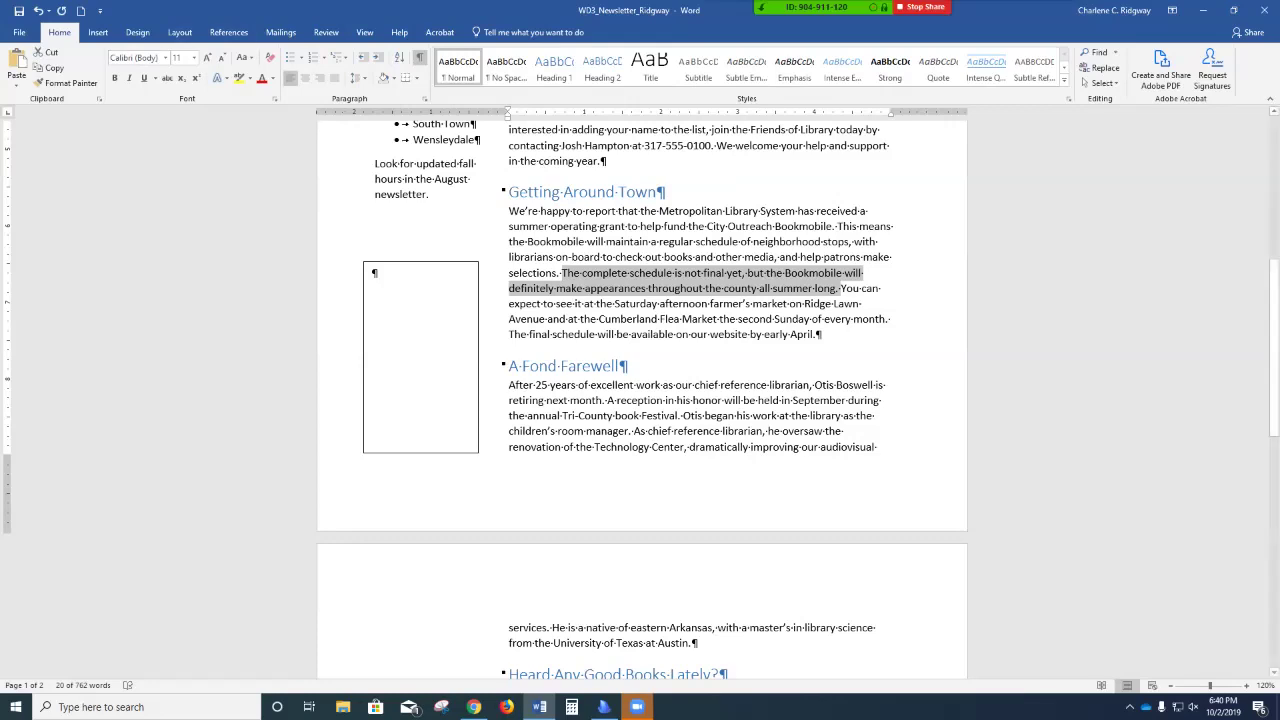
Paste the copied sentence into the empty text box below the sidebar and enclose it in quotation marks.
click(375, 273)
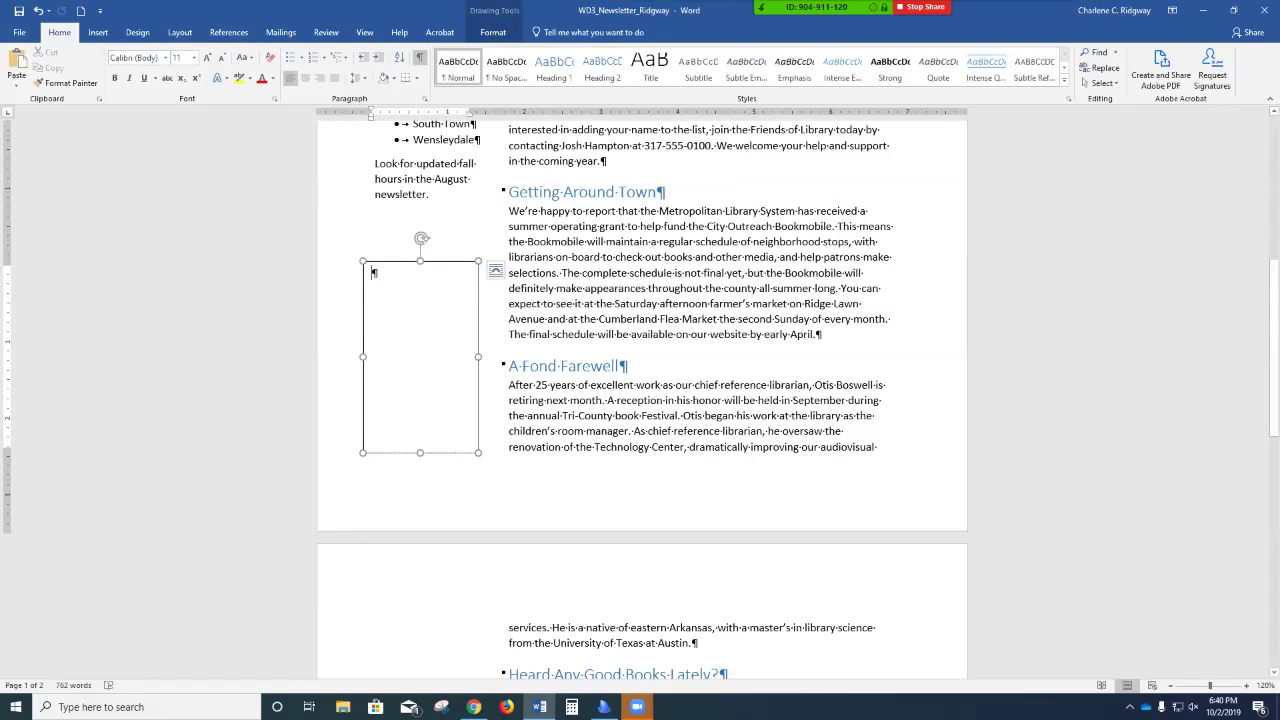
key(ctrl+v)
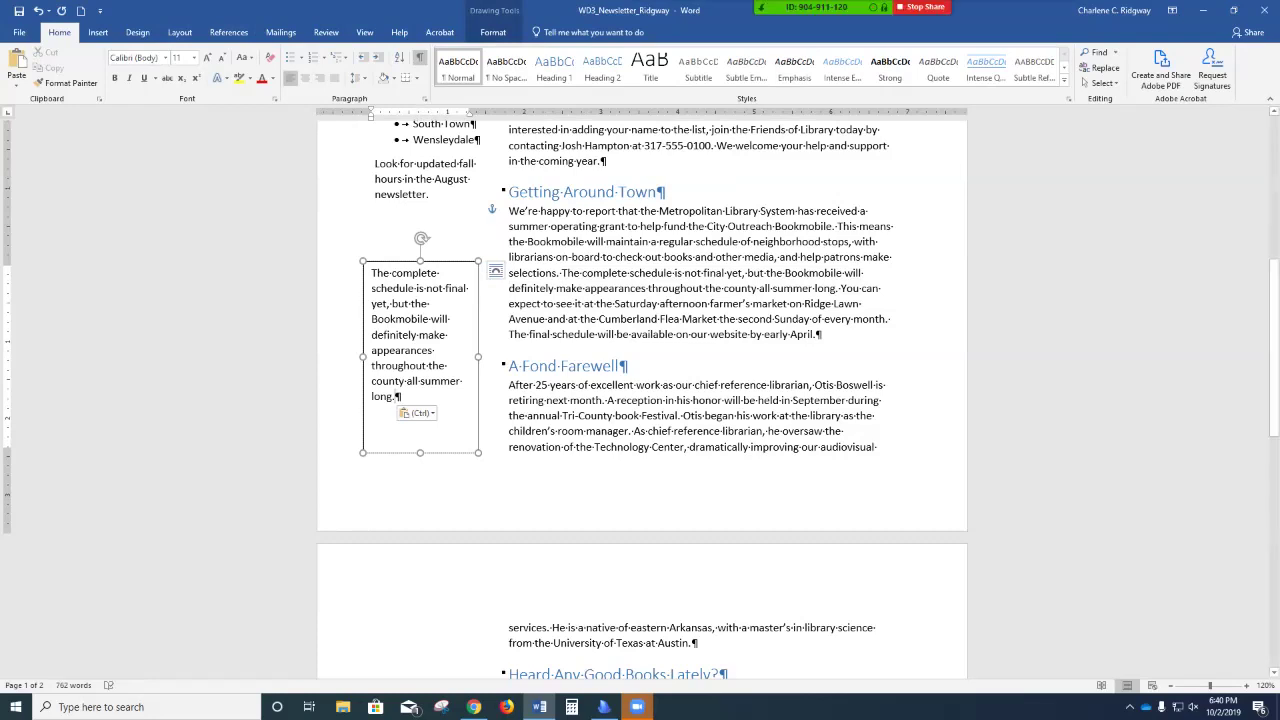
text(")
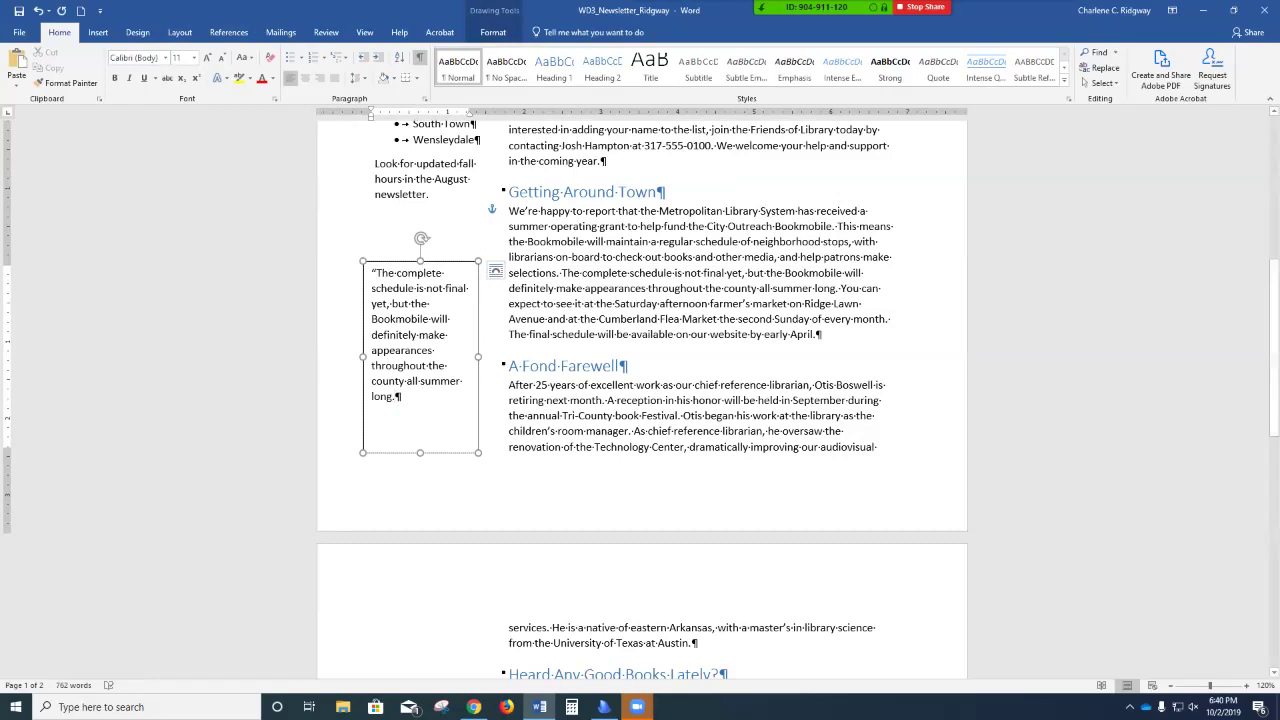
text(")
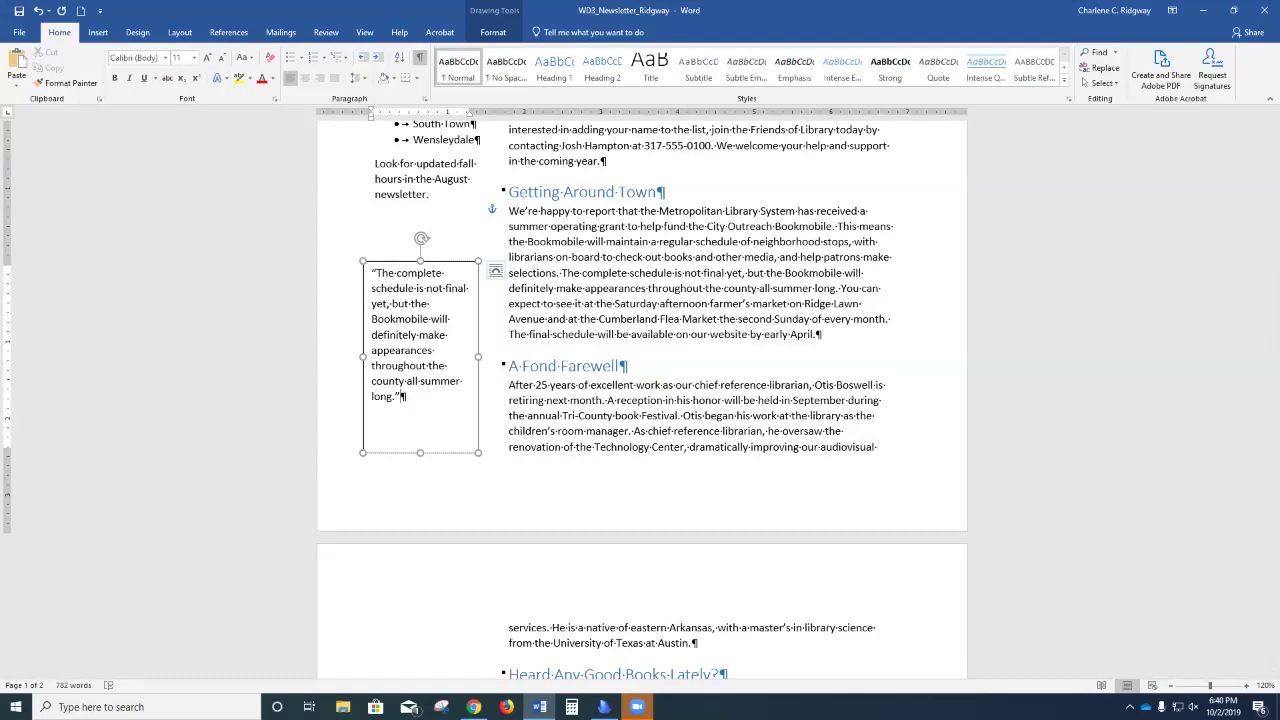
Align the quote vertically to the middle of its text box.
click(493, 32)
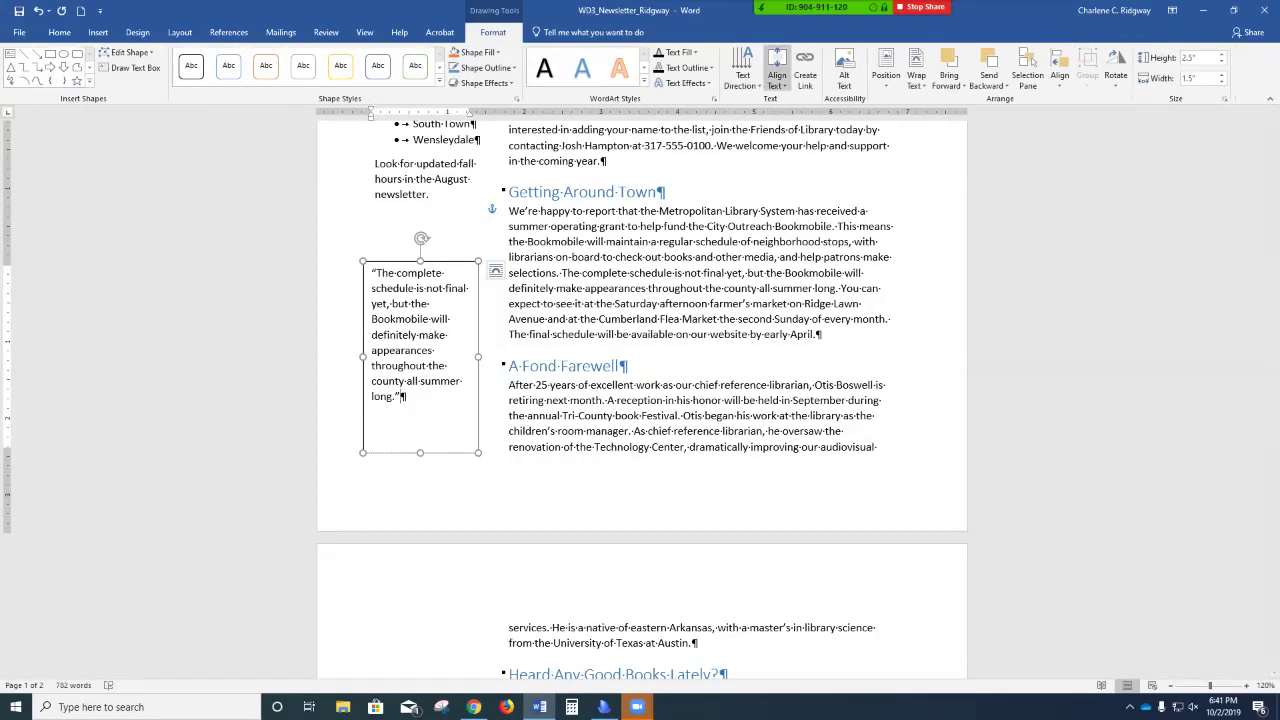
click(777, 72)
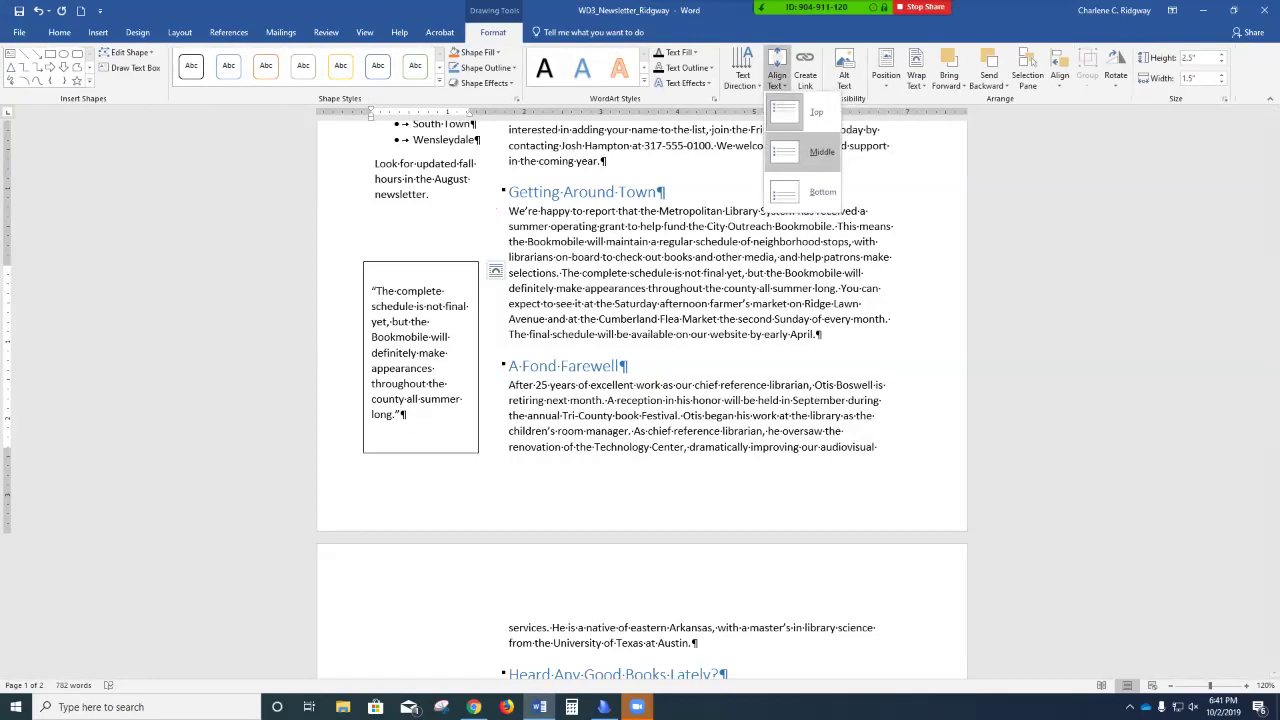
click(818, 152)
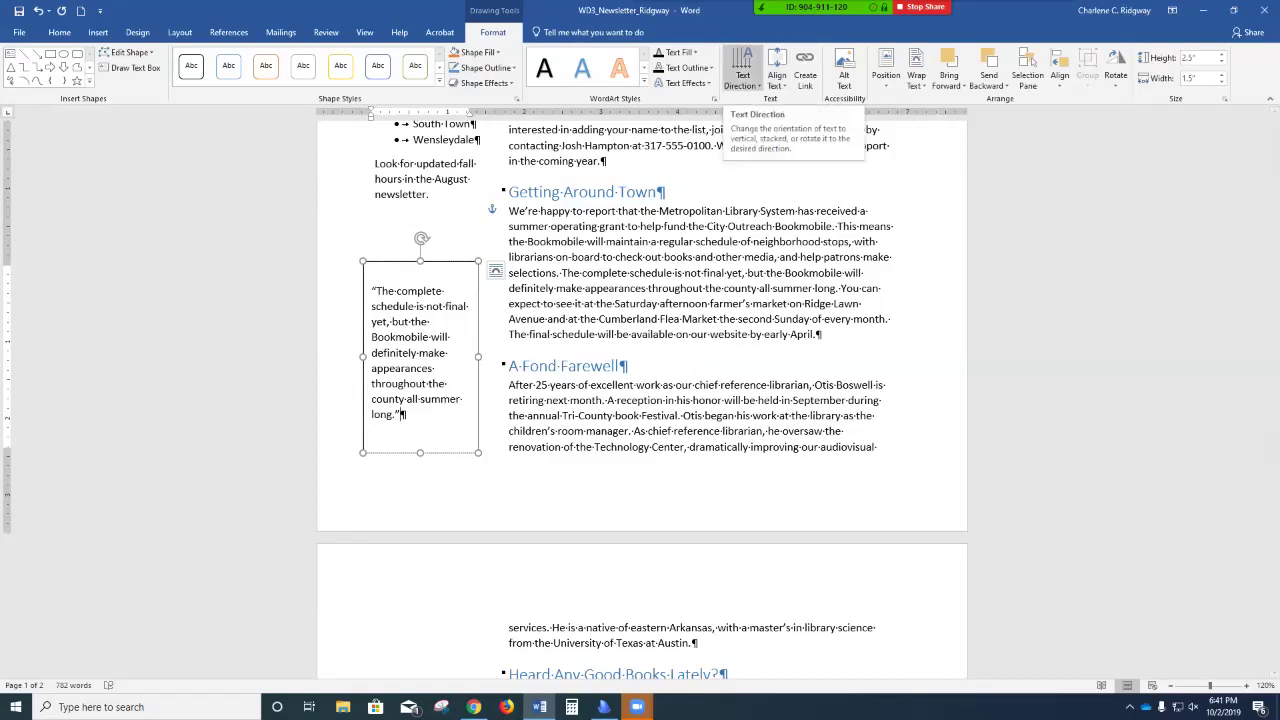
click(742, 75)
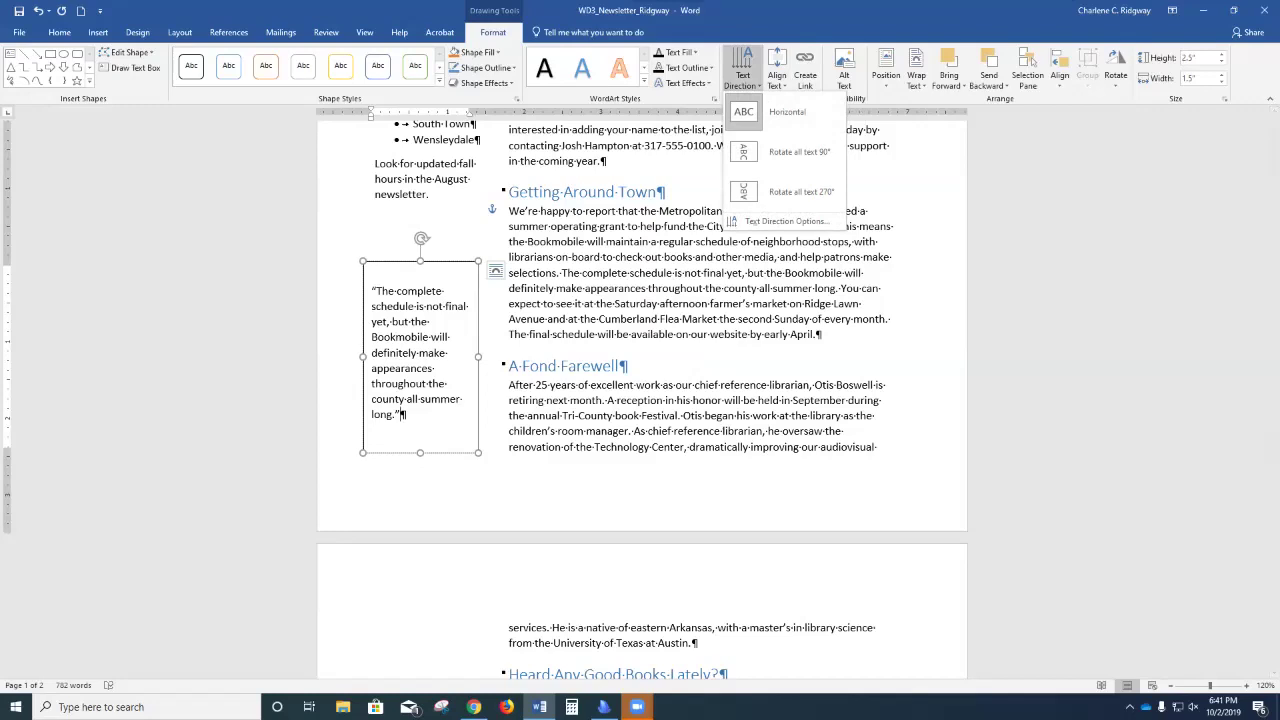
key(Escape)
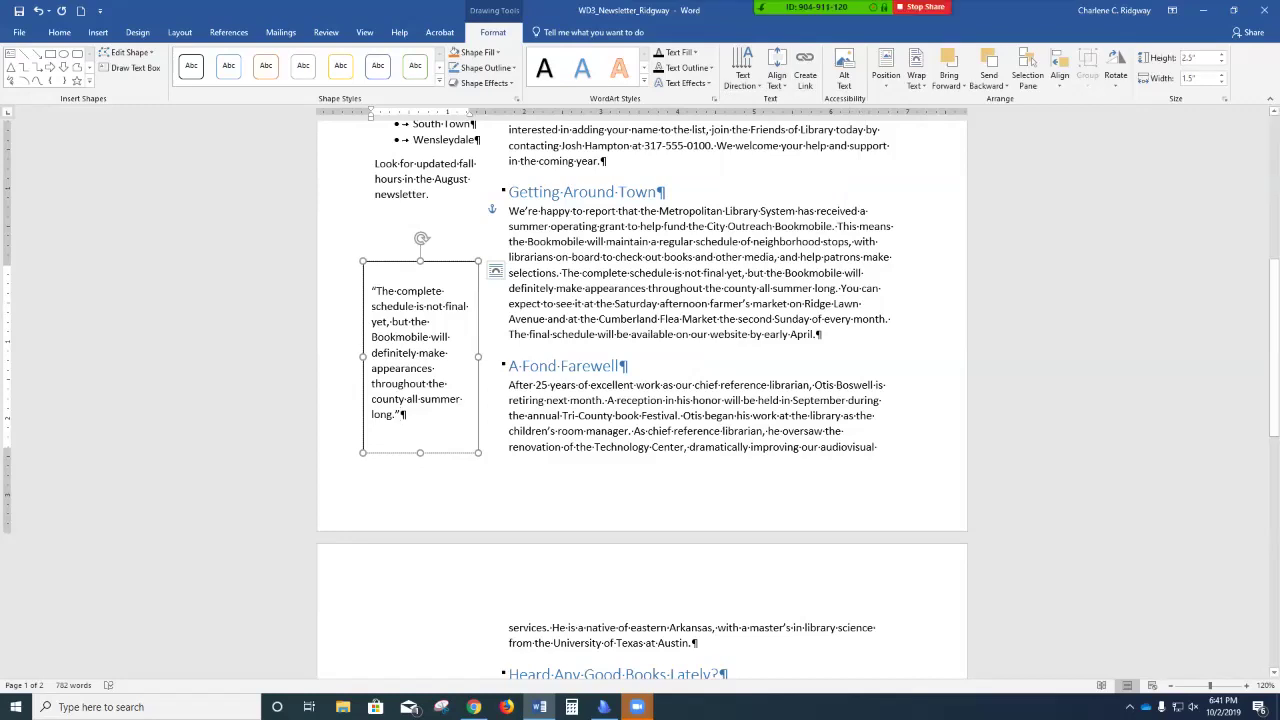
Apply the solid dark-blue theme shape style with white text to the quote's text box.
scroll(640, 400, up, 3)
scroll(640, 400, up, 1)
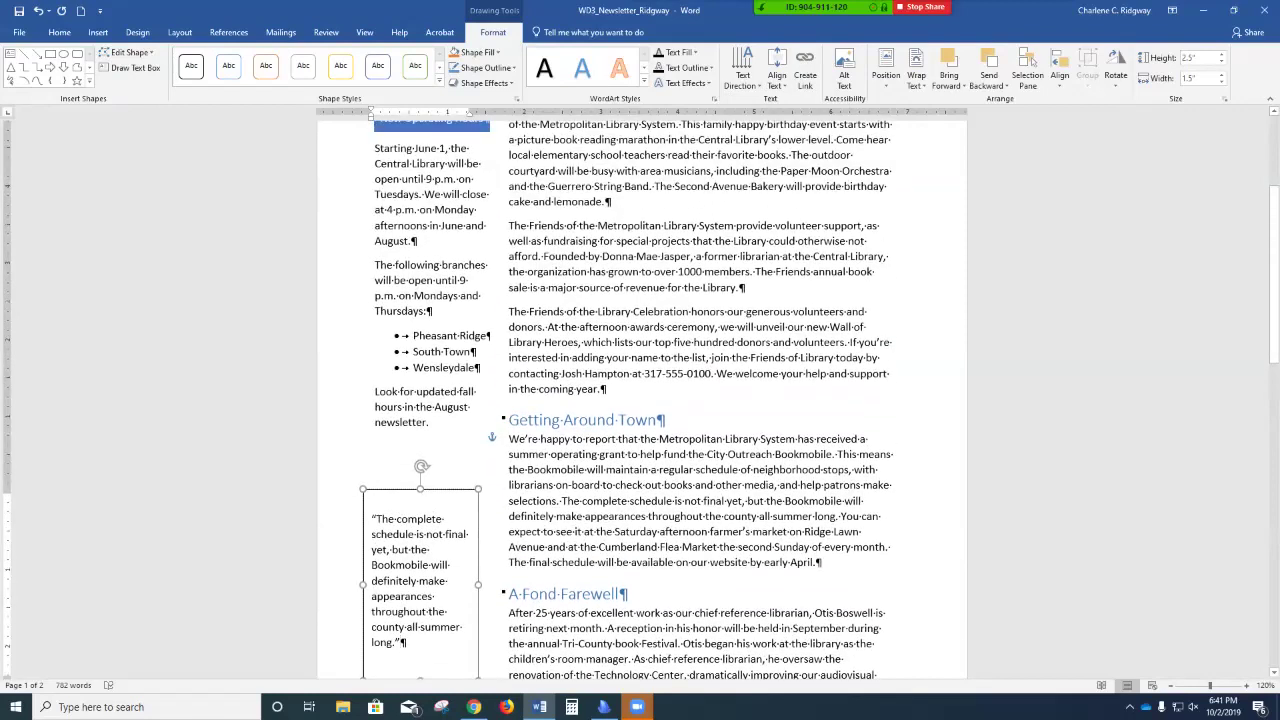
scroll(640, 400, down, 1)
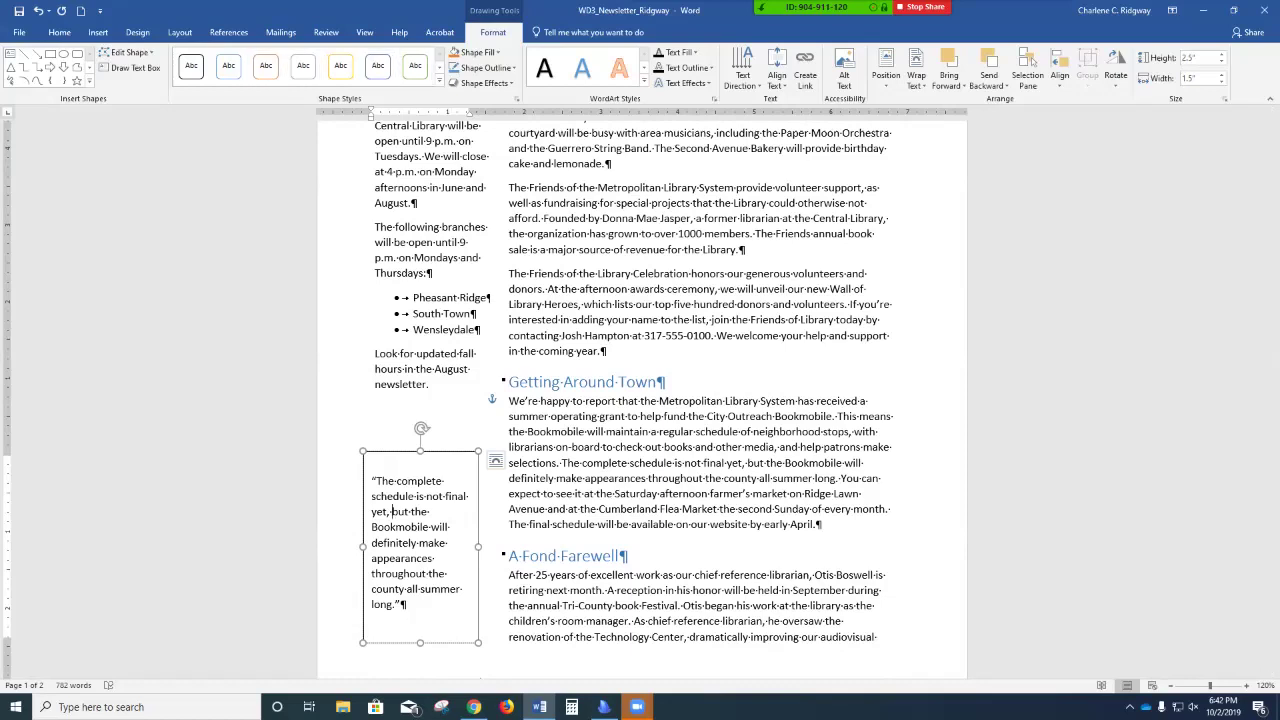
click(439, 80)
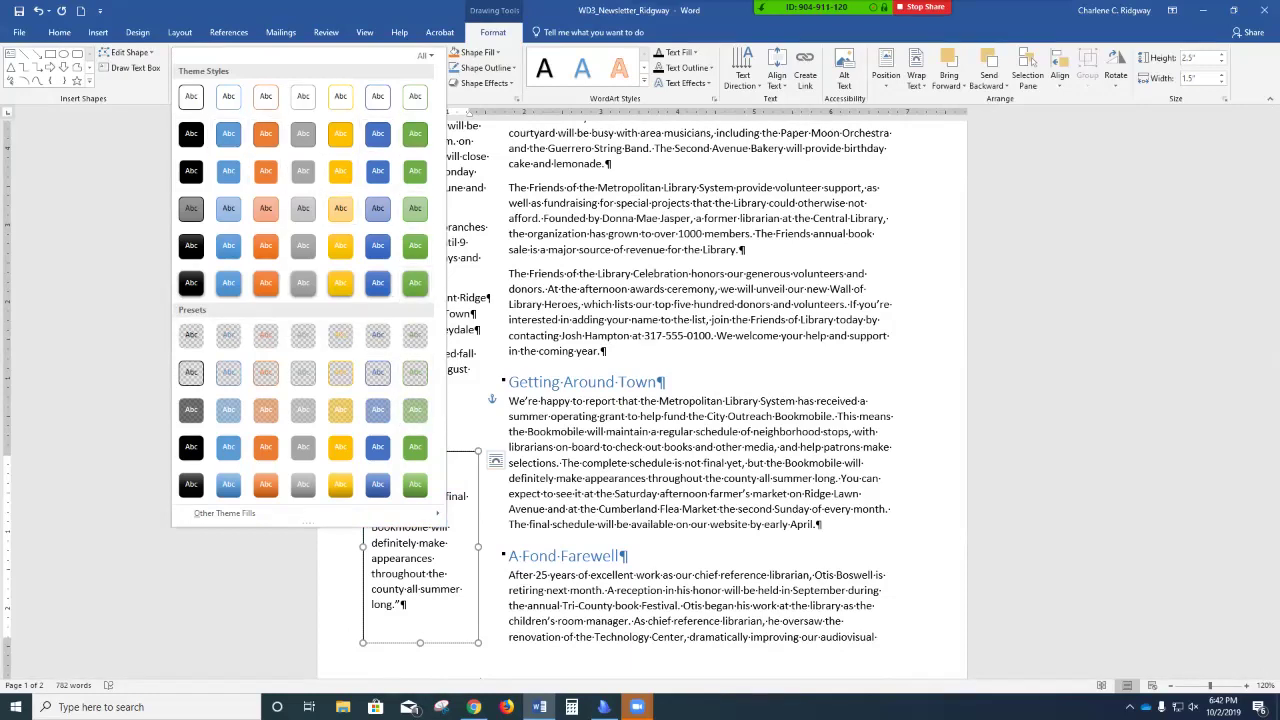
key(Escape)
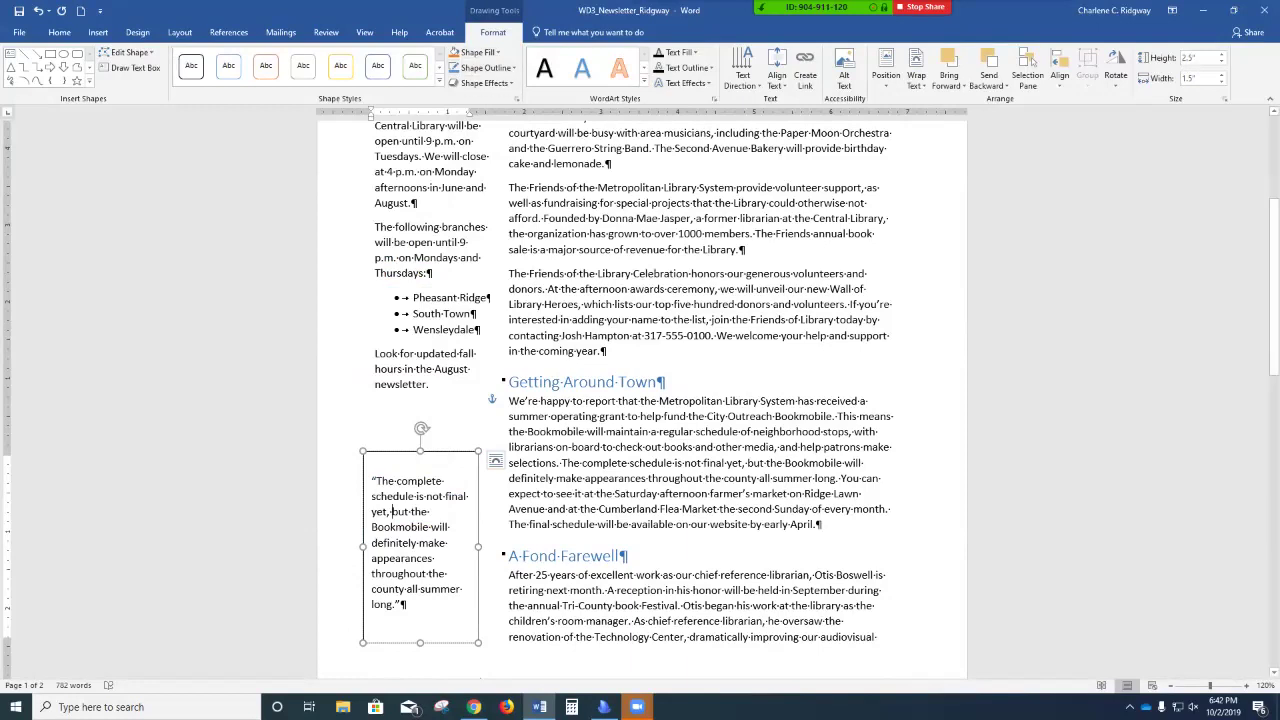
key(Escape)
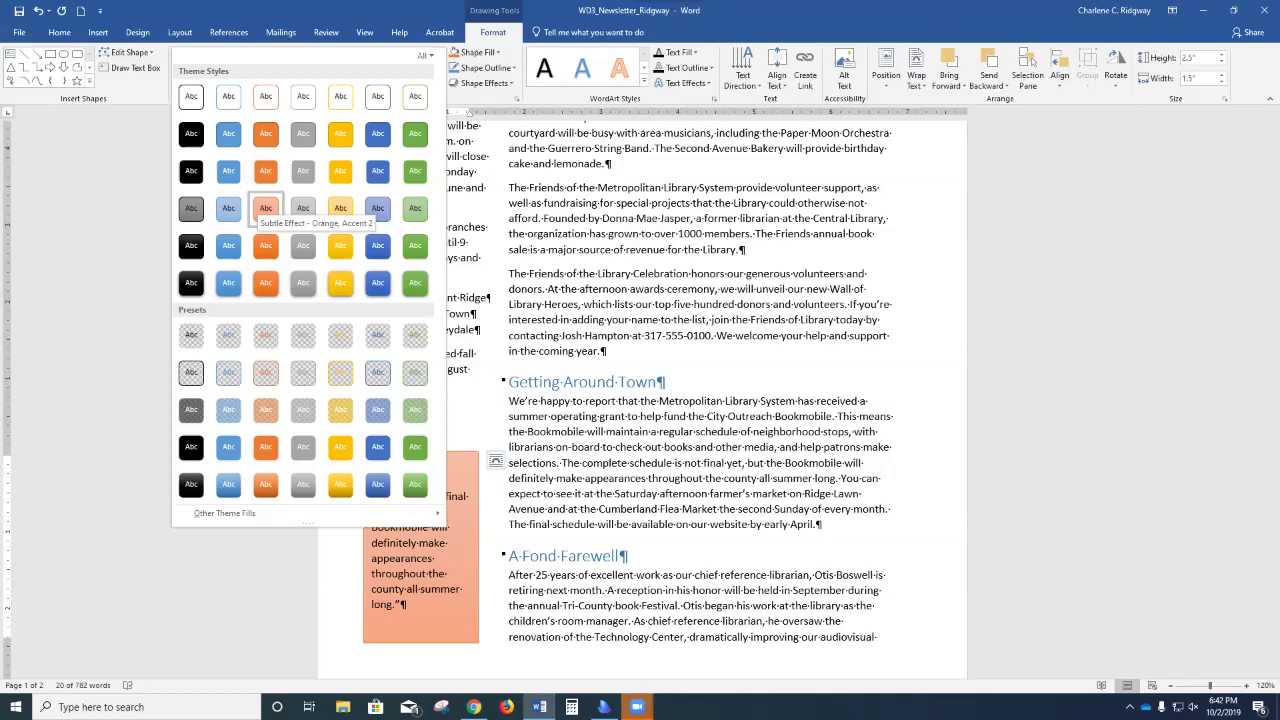
click(378, 134)
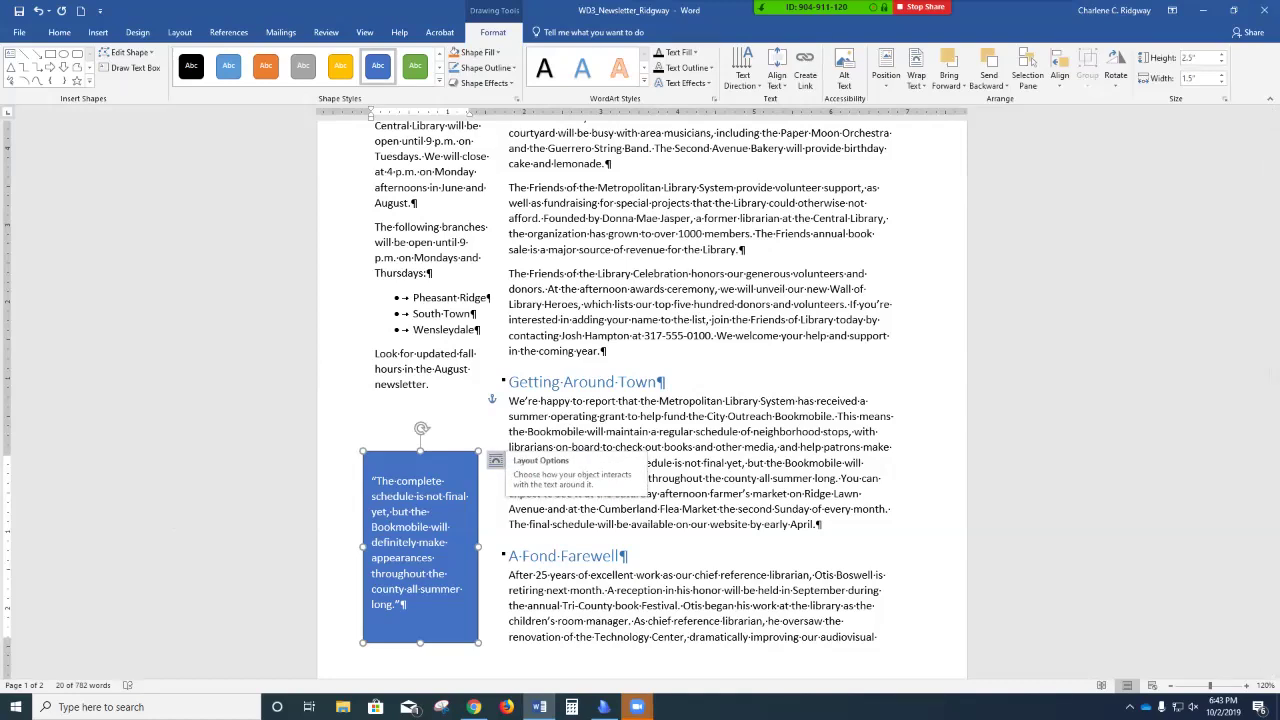
Examine the text wrapping and page position options of the blue quote text box.
click(495, 460)
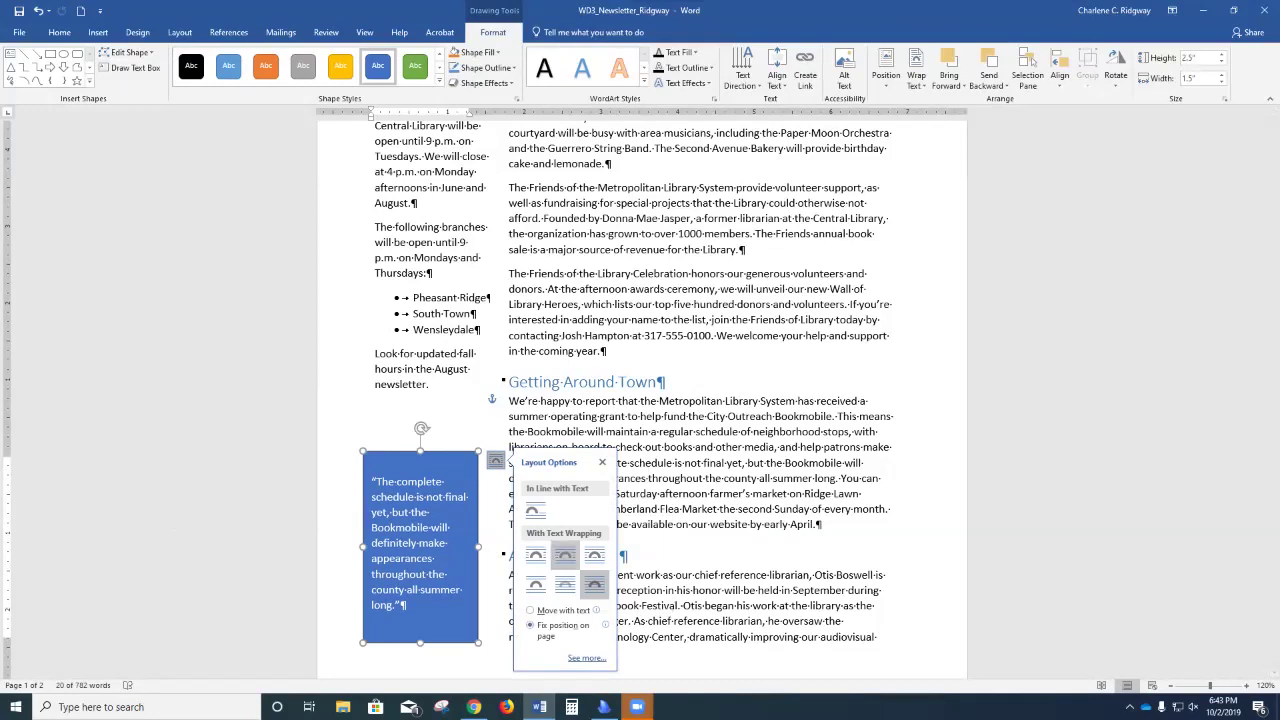
click(916, 75)
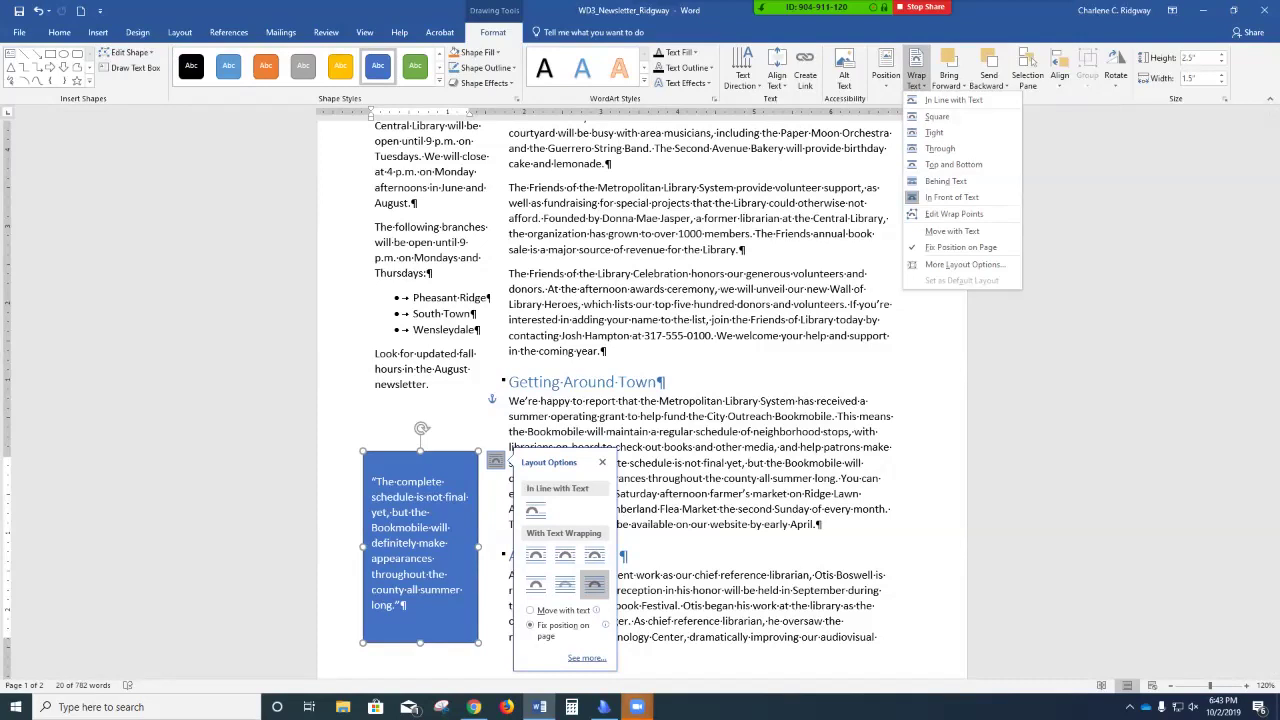
key(Escape)
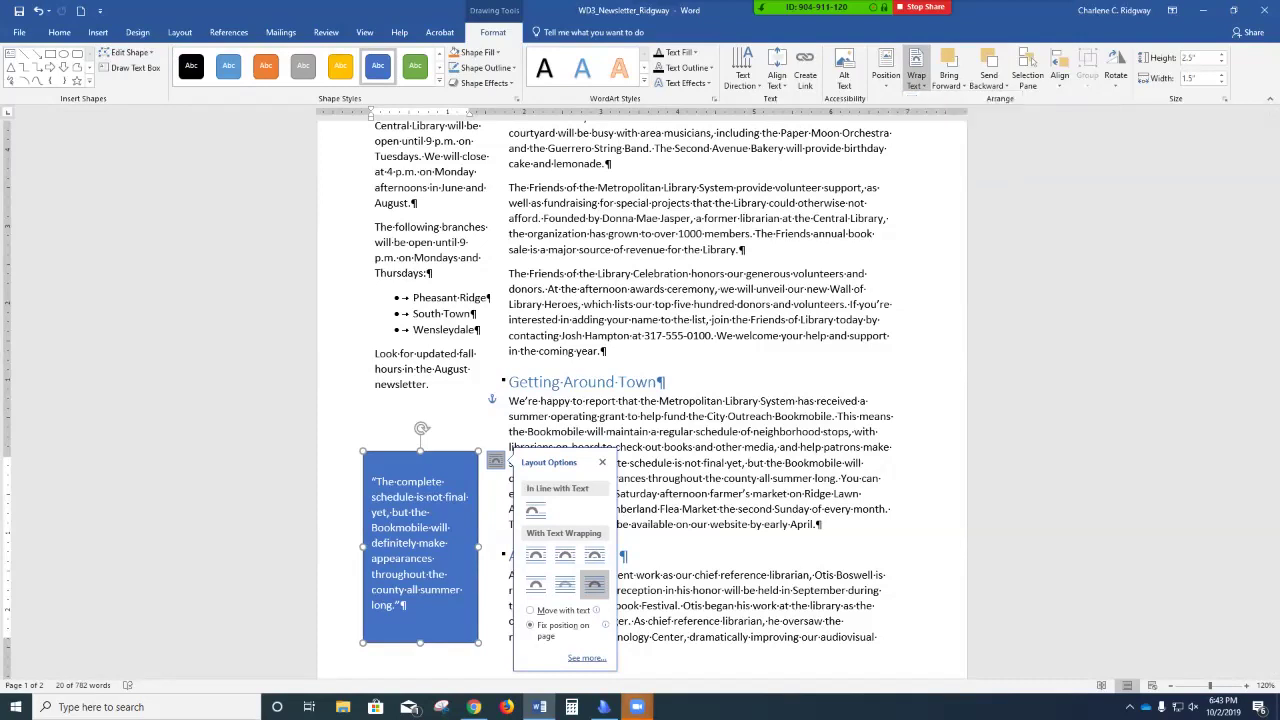
key(Escape)
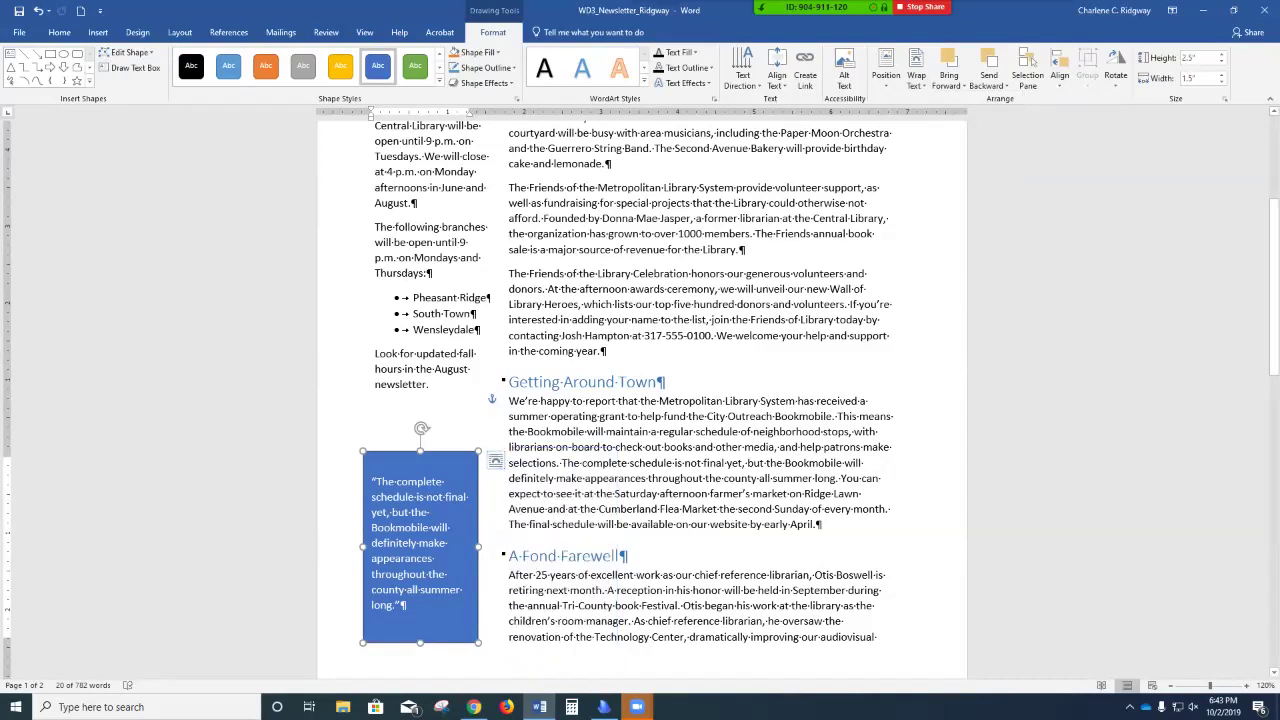
triple_click(612, 463)
click(612, 463)
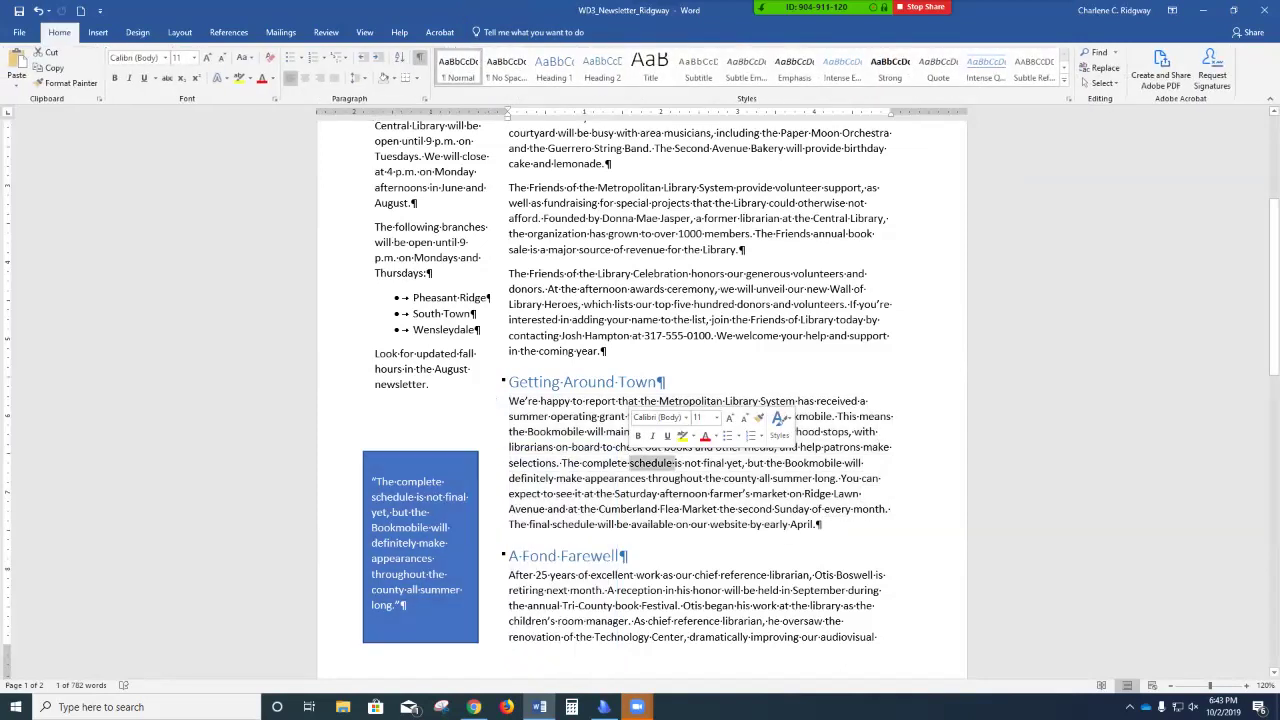
triple_click(612, 463)
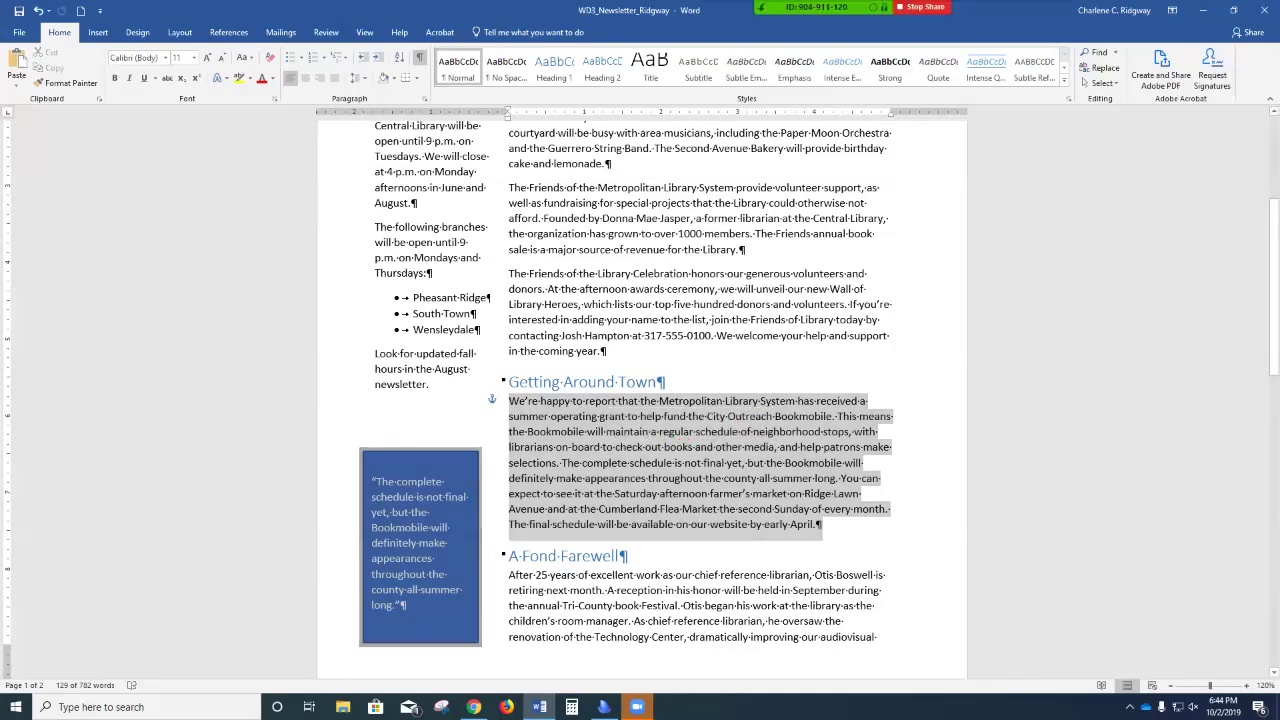
click(767, 605)
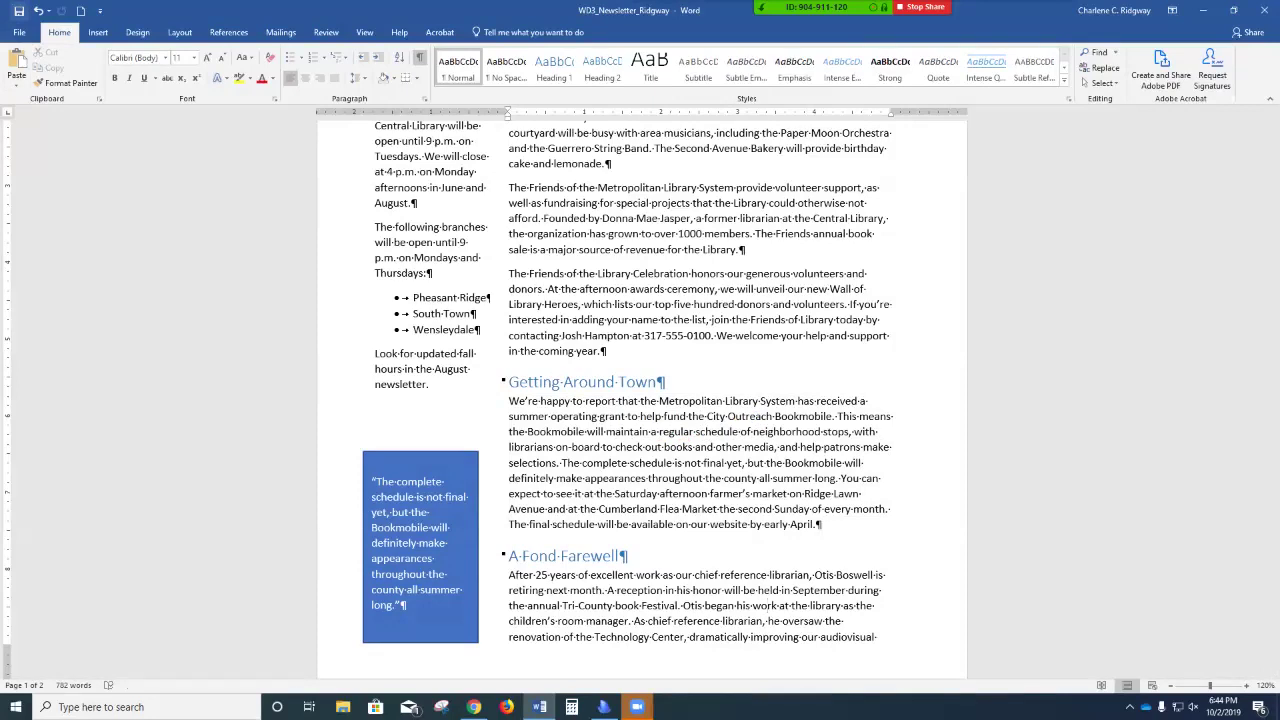
Insert the built-in Ion Sidebar 1 text box on page 2, at the start of the sentence "He is a native of eastern Arkansas".
scroll(640, 400, down, 12)
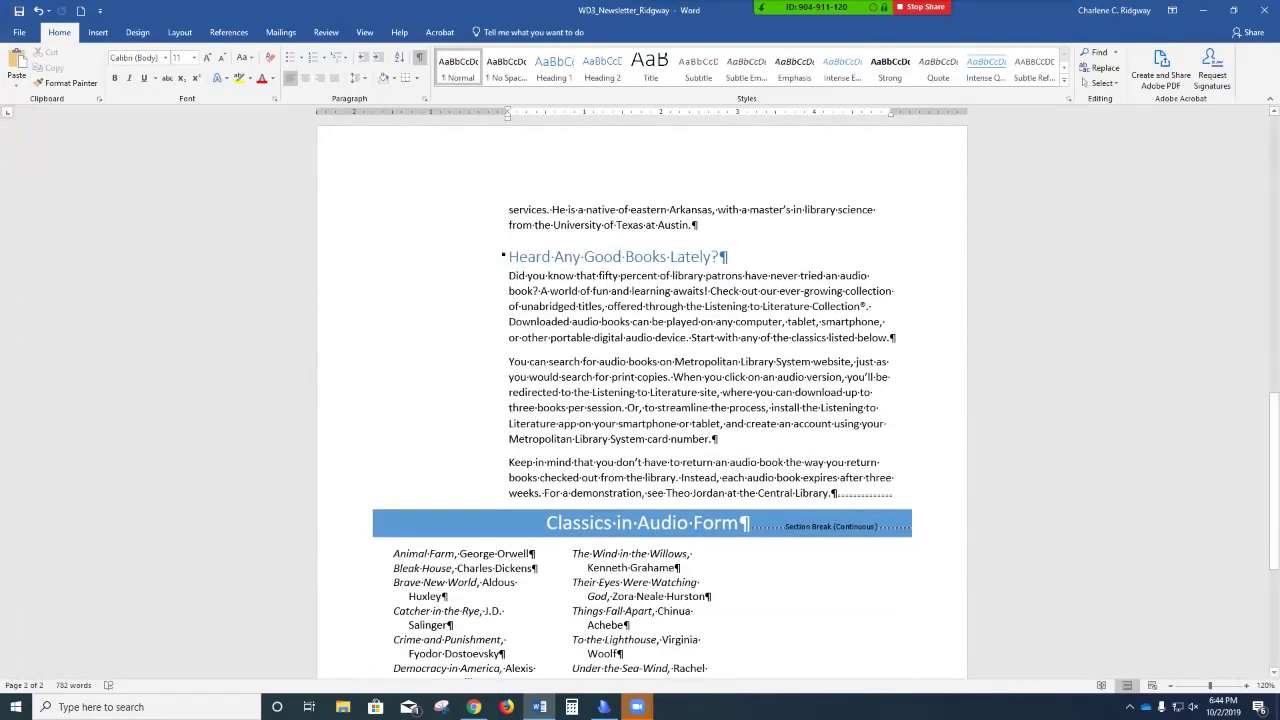
click(552, 210)
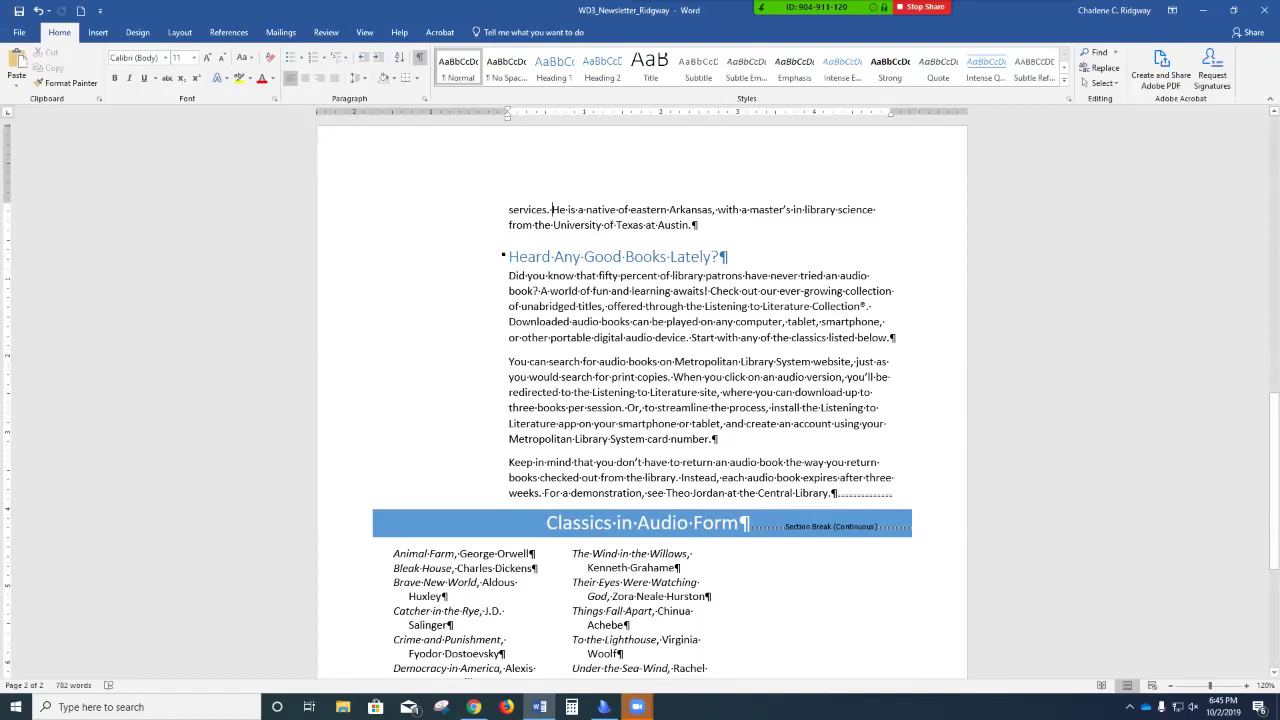
click(97, 32)
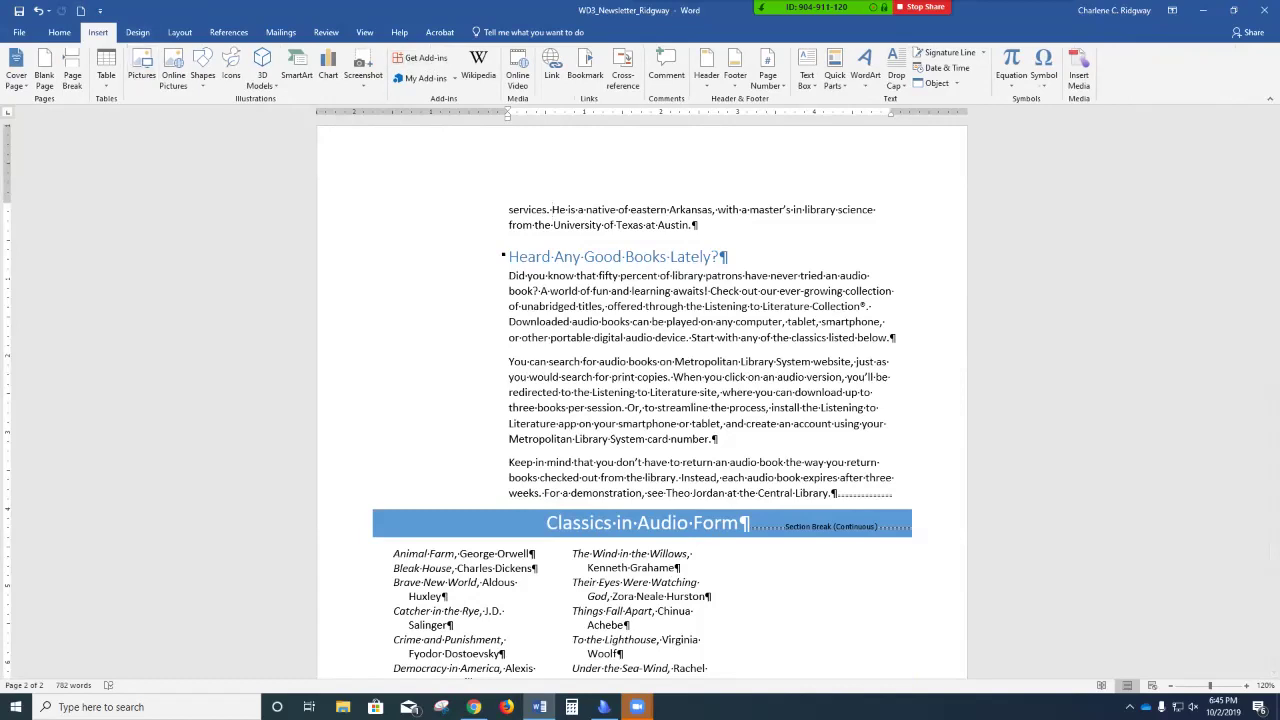
click(806, 75)
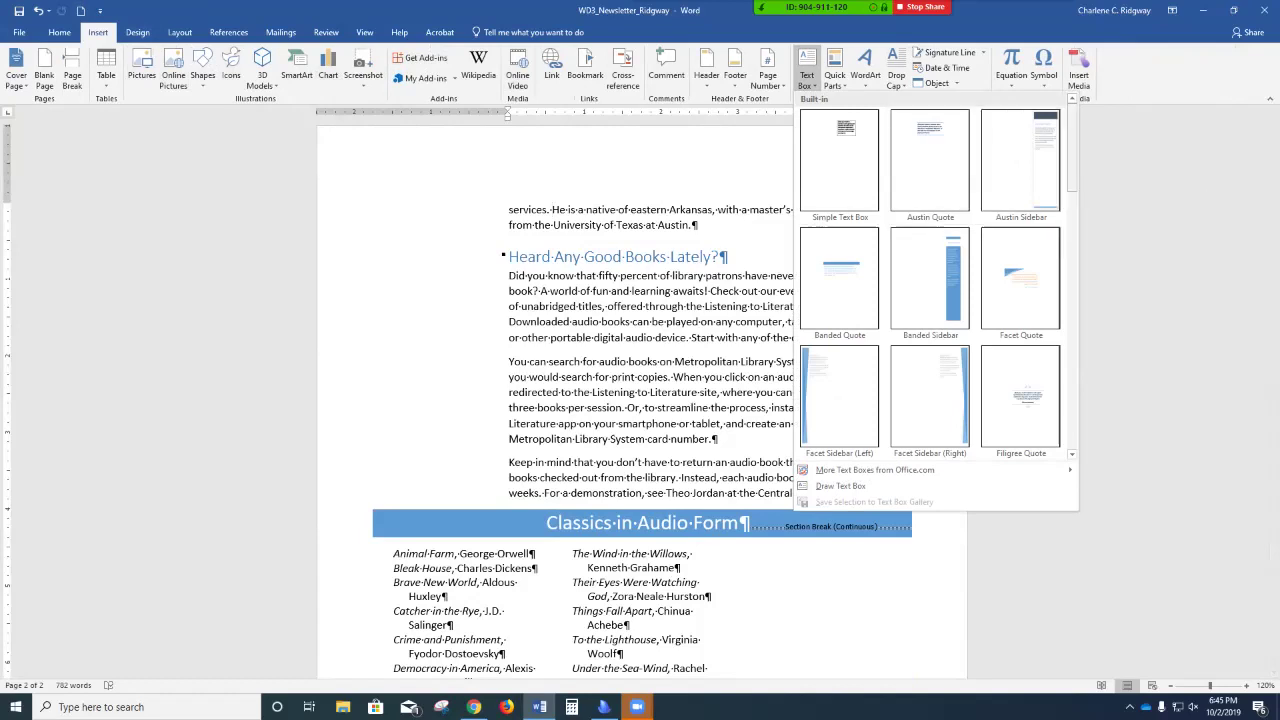
scroll(930, 280, down, 5)
scroll(939, 277, down, 4)
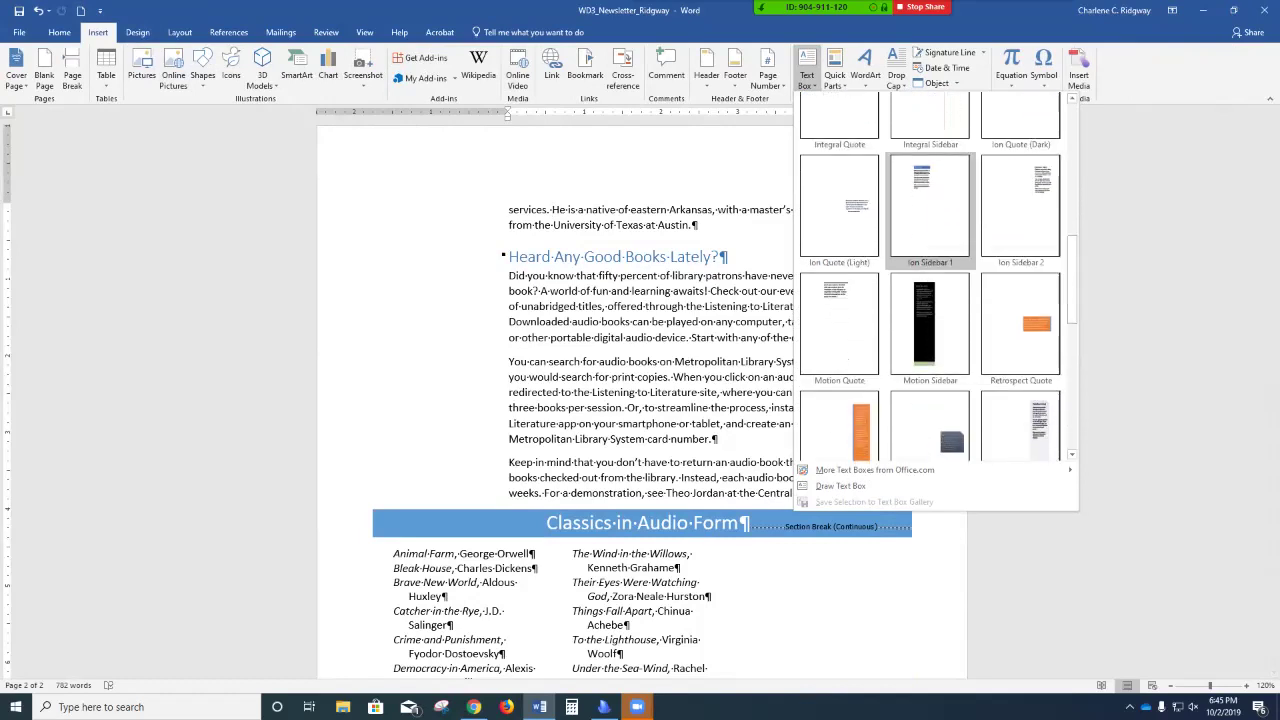
click(929, 215)
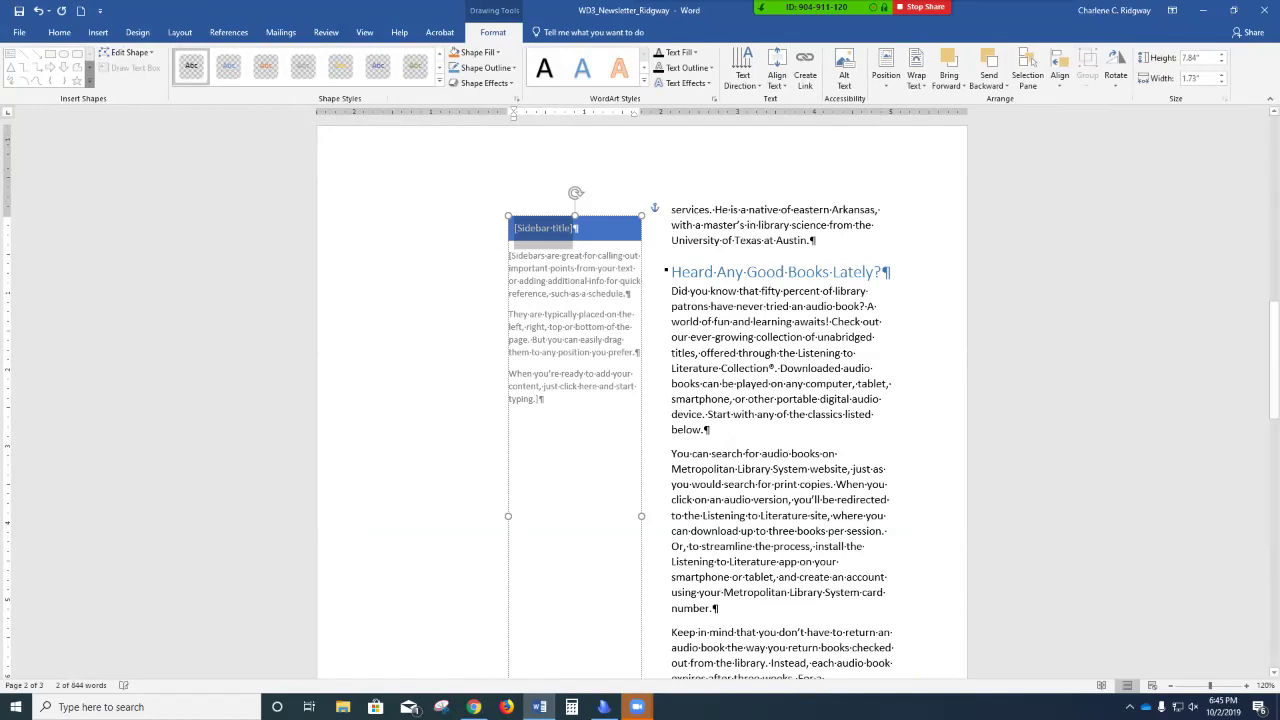
Set the page 2 sidebar's text wrapping to In Front of Text, keeping its position fixed on the page.
key(Escape)
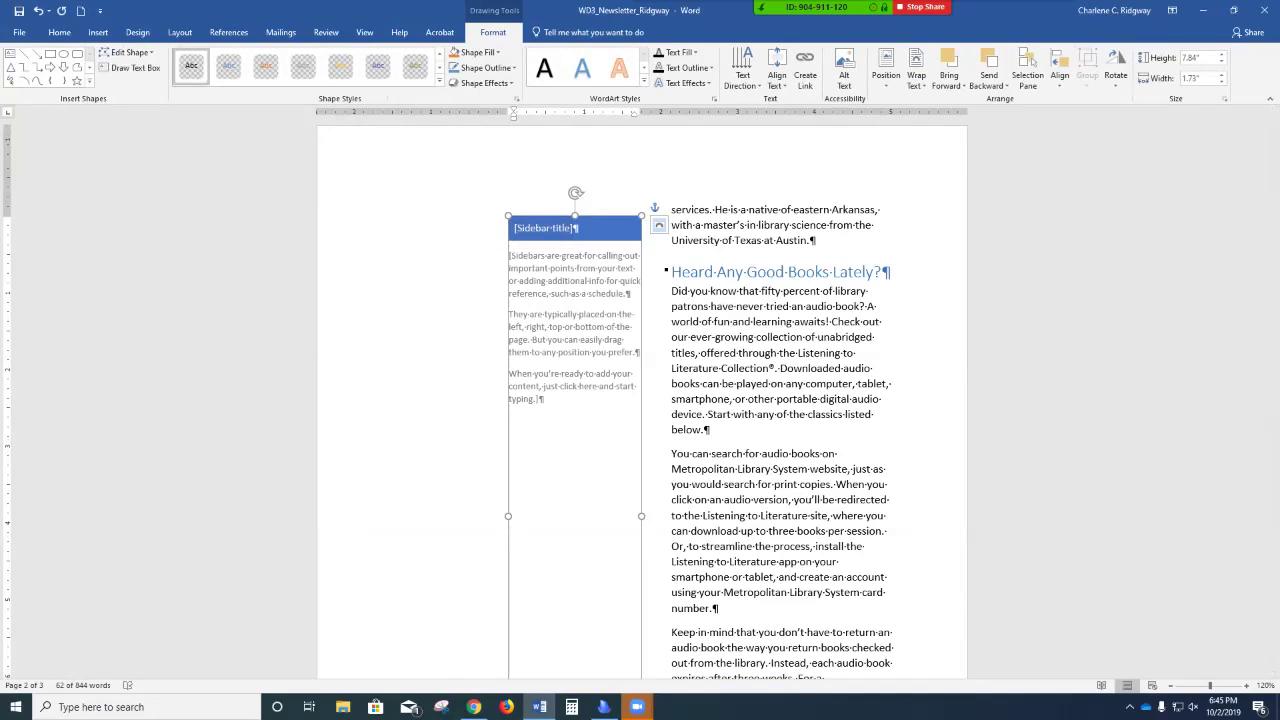
click(658, 225)
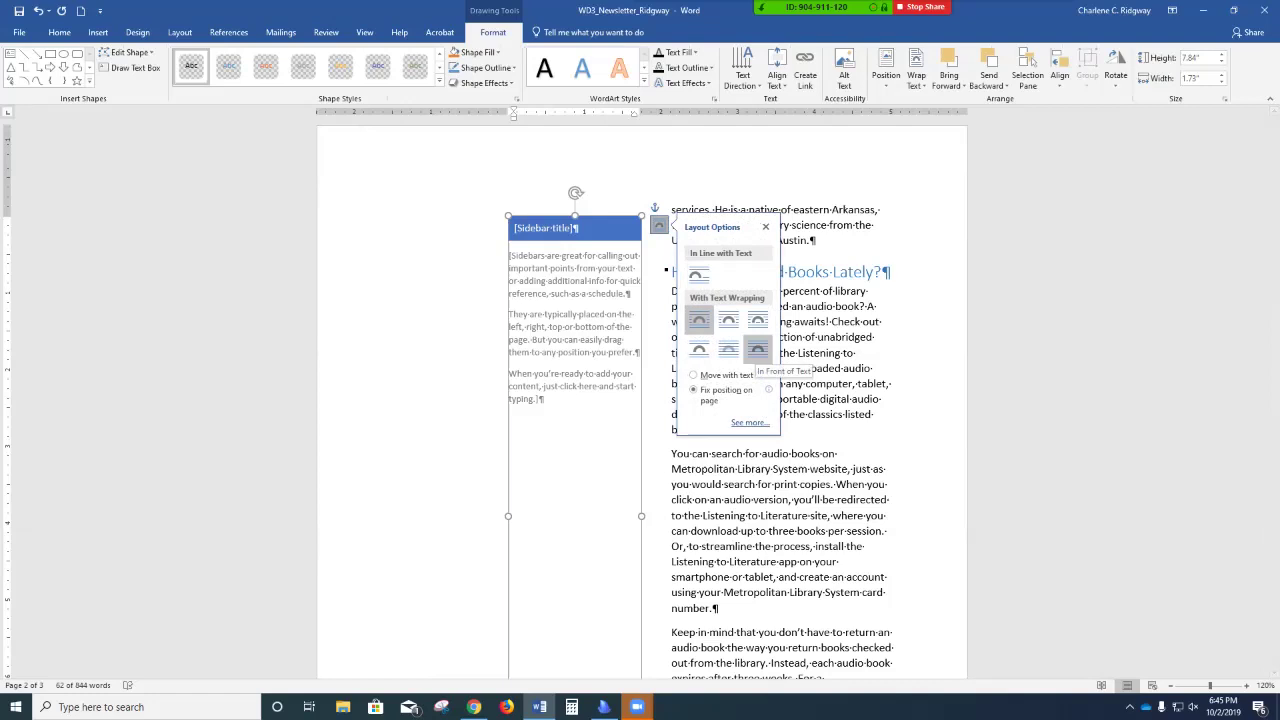
click(757, 348)
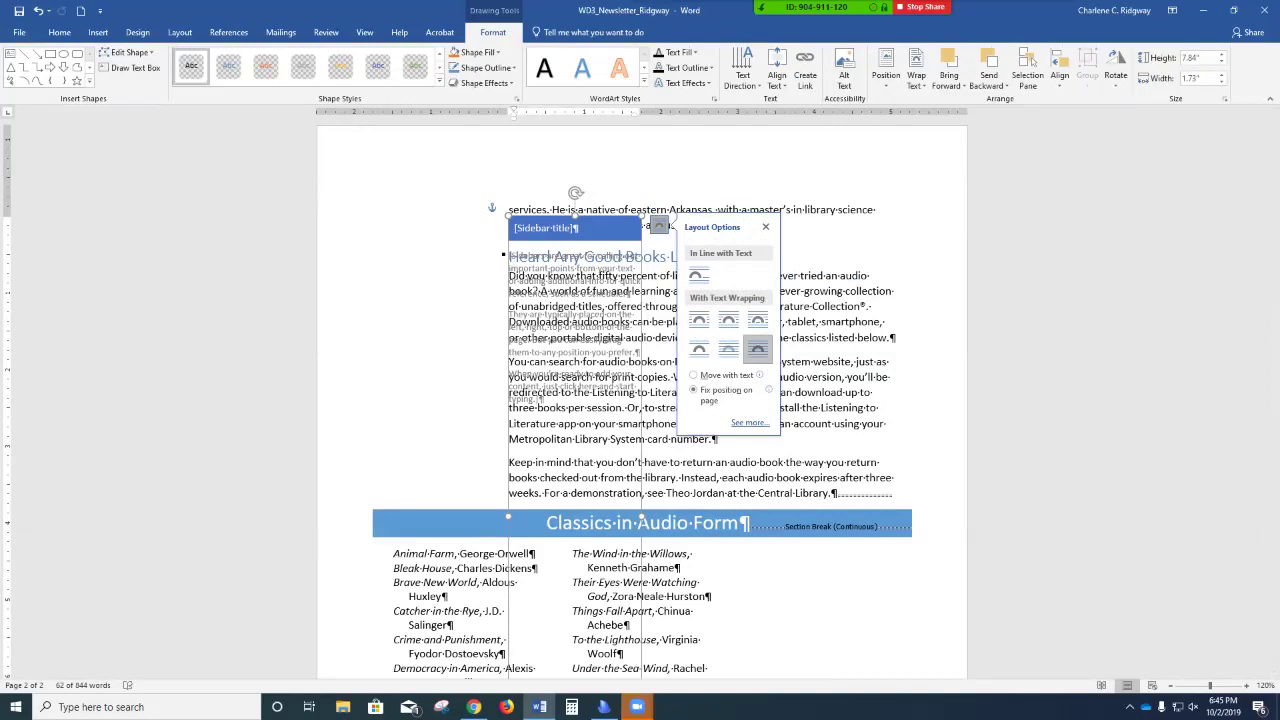
mouse_move(768, 389)
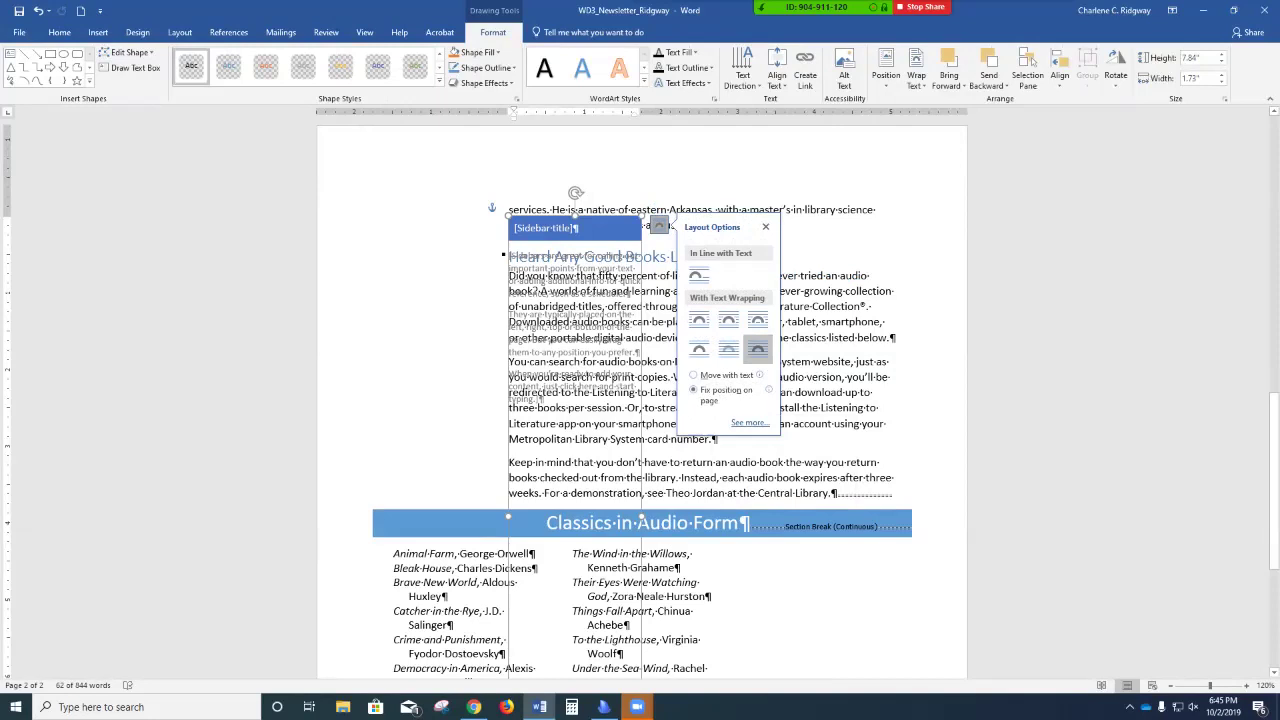
Move the sidebar into the blank column beside the page 2 articles, aligning its top with the first line of body text.
drag(512, 300, 366, 298)
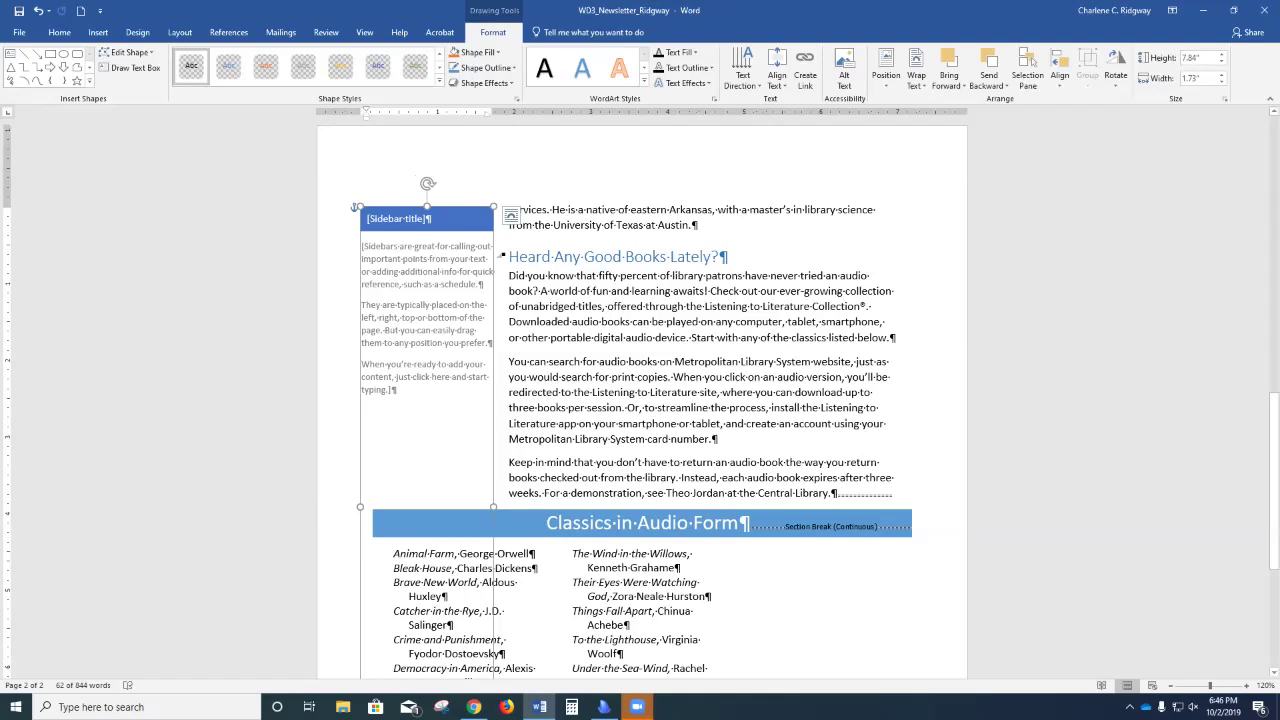
key(Right)
key(Right)
key(Right)
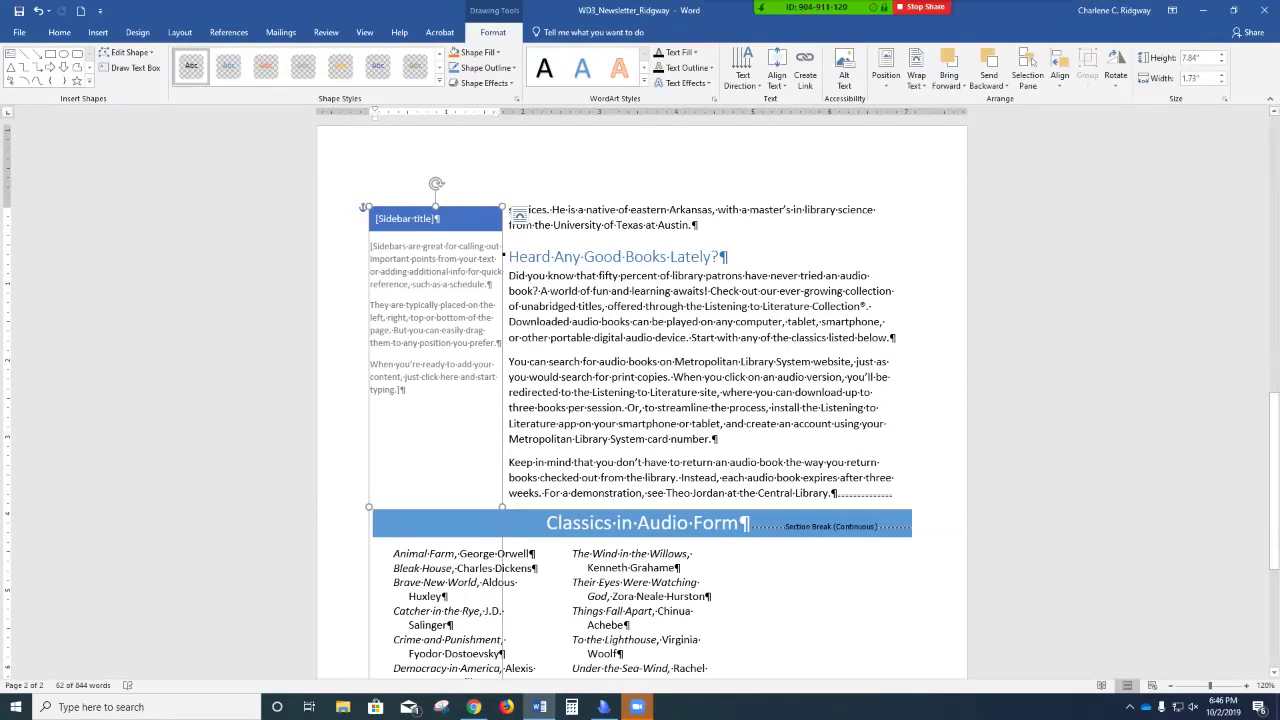
Resize the page 2 sidebar to 3.5" high and 1.5" wide.
click(1195, 58)
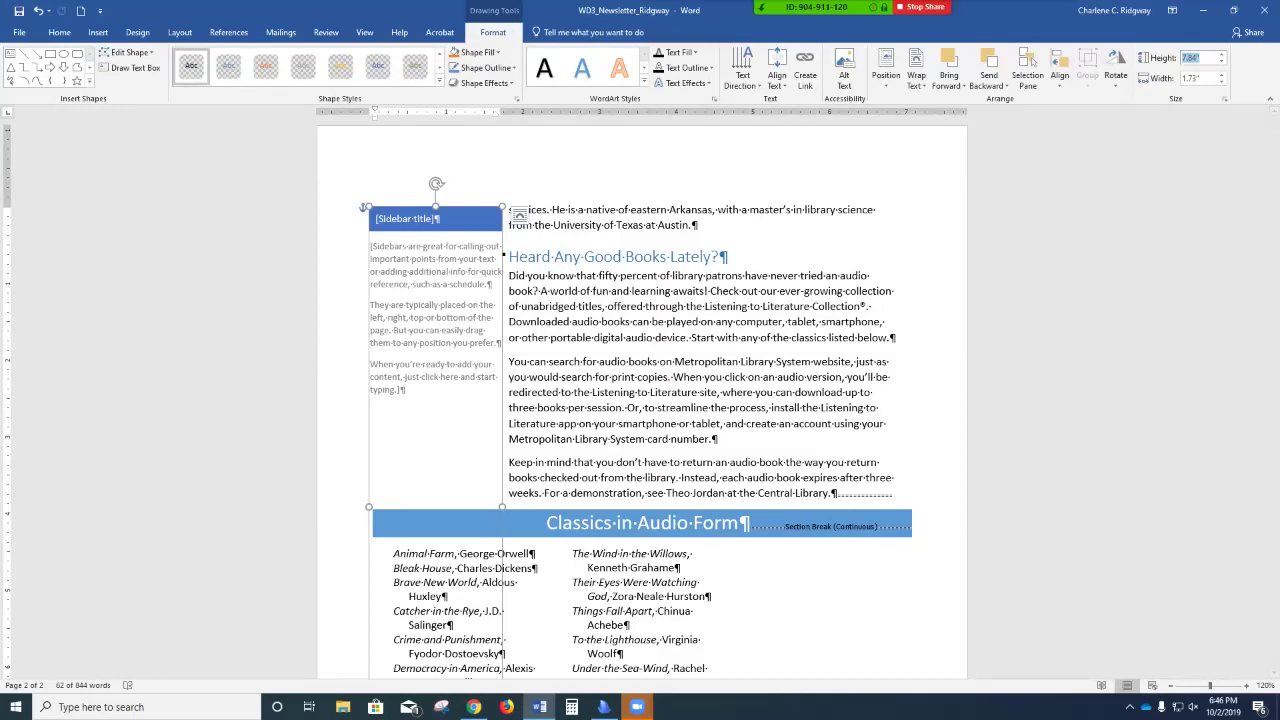
text(3.5)
key(Tab)
text(1.5)
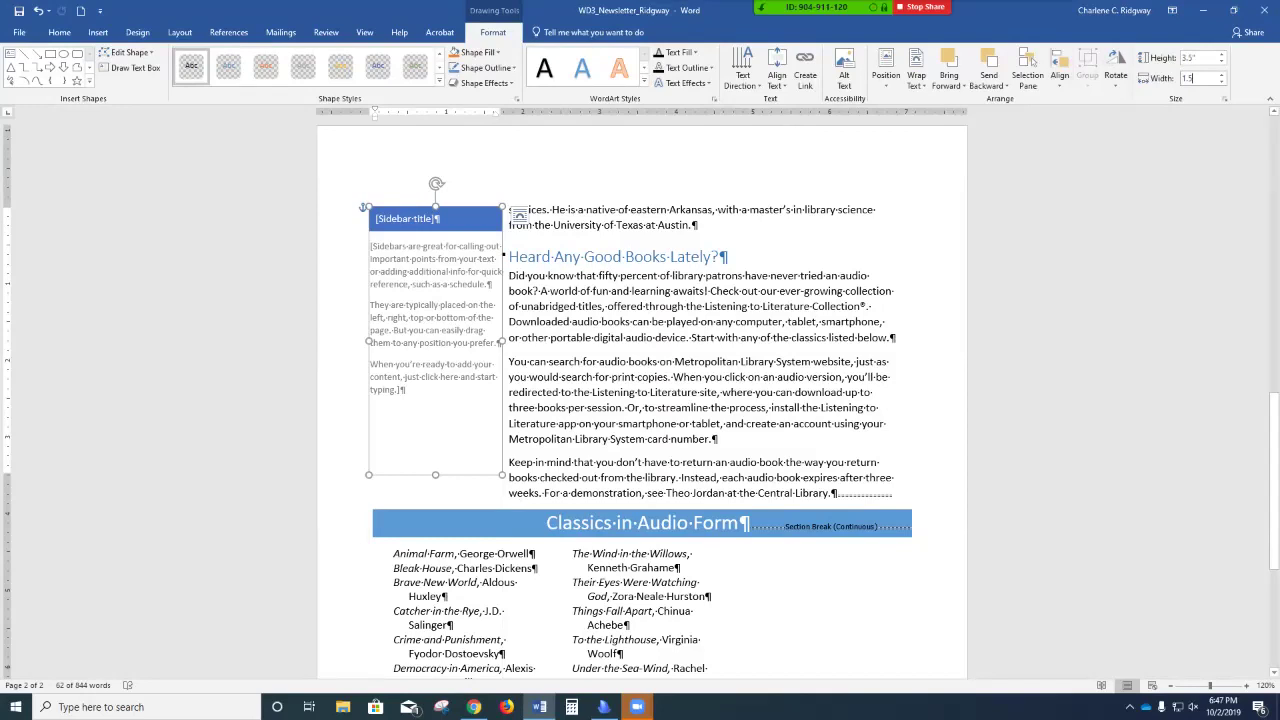
key(Return)
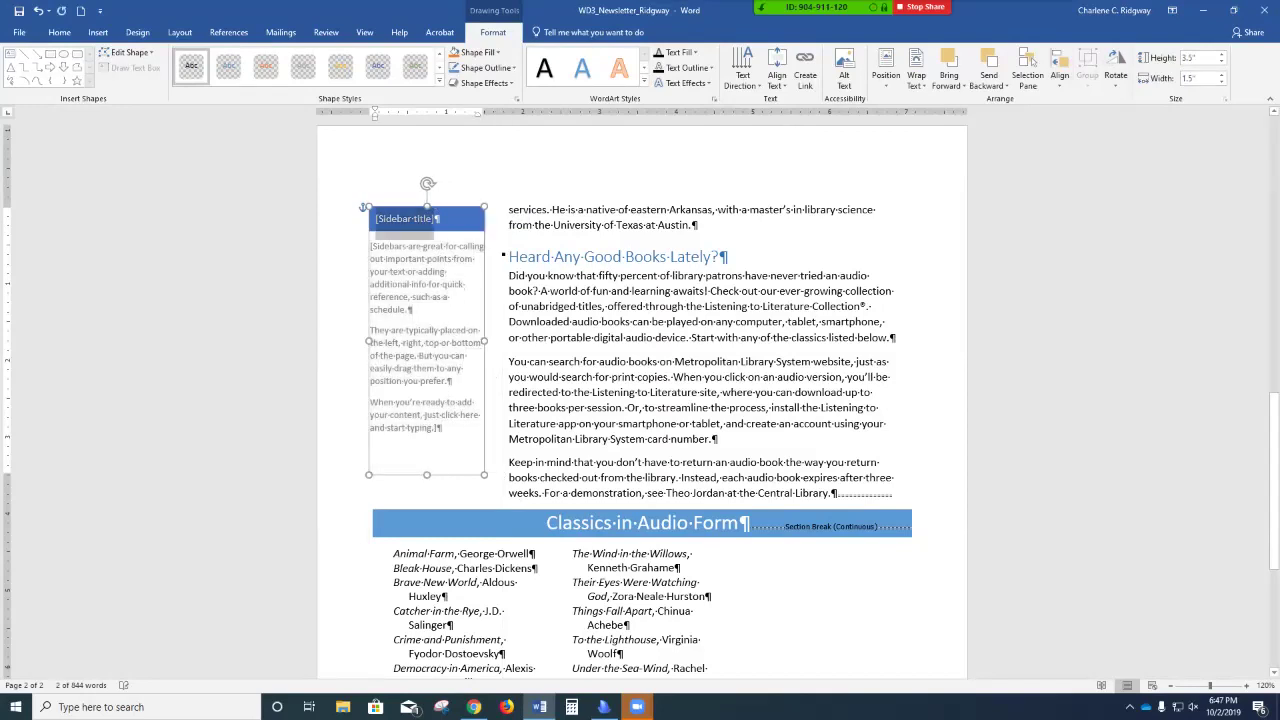
Title the page 2 sidebar "Book Festival Reminder" and delete its placeholder body text.
text(Book)
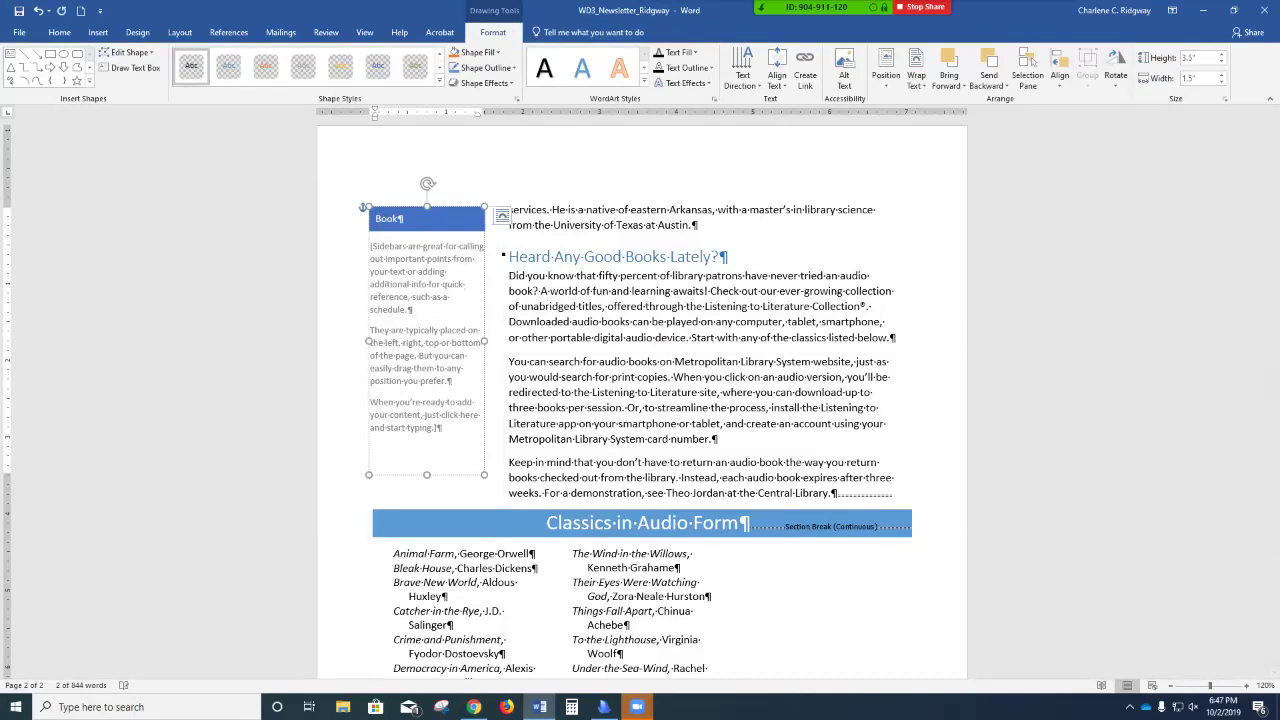
text( Festival Reminder)
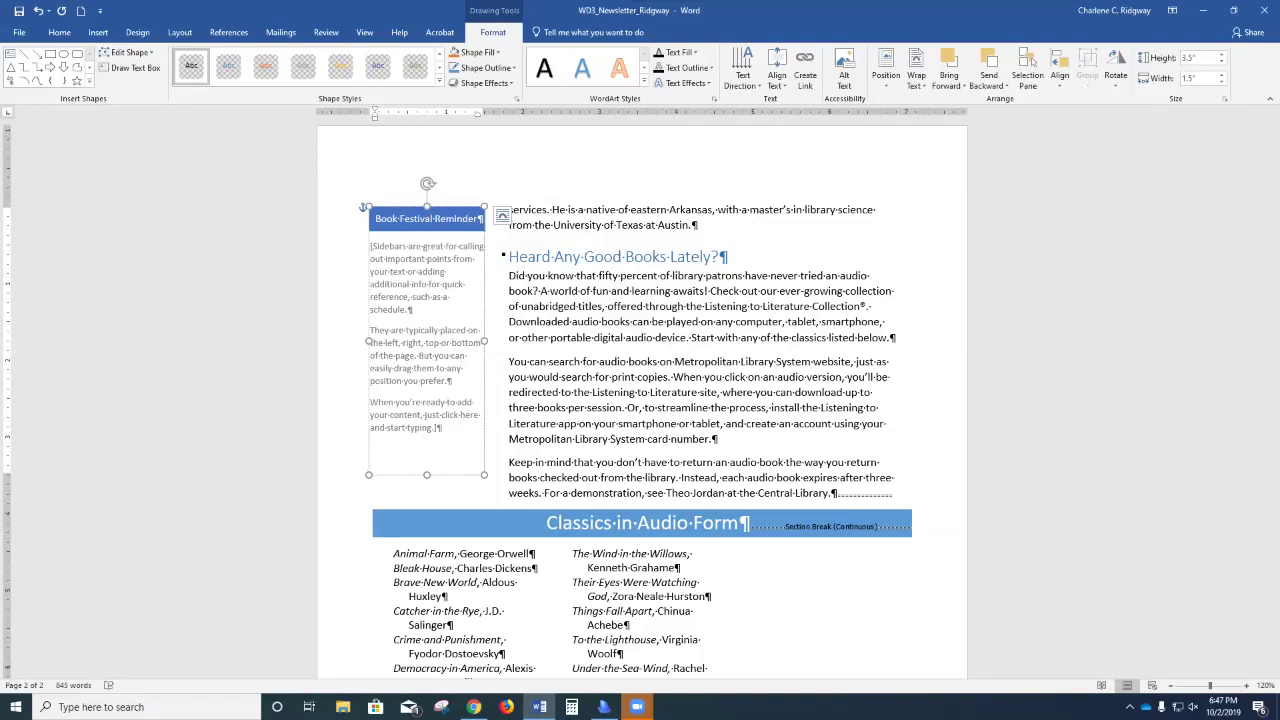
click(427, 340)
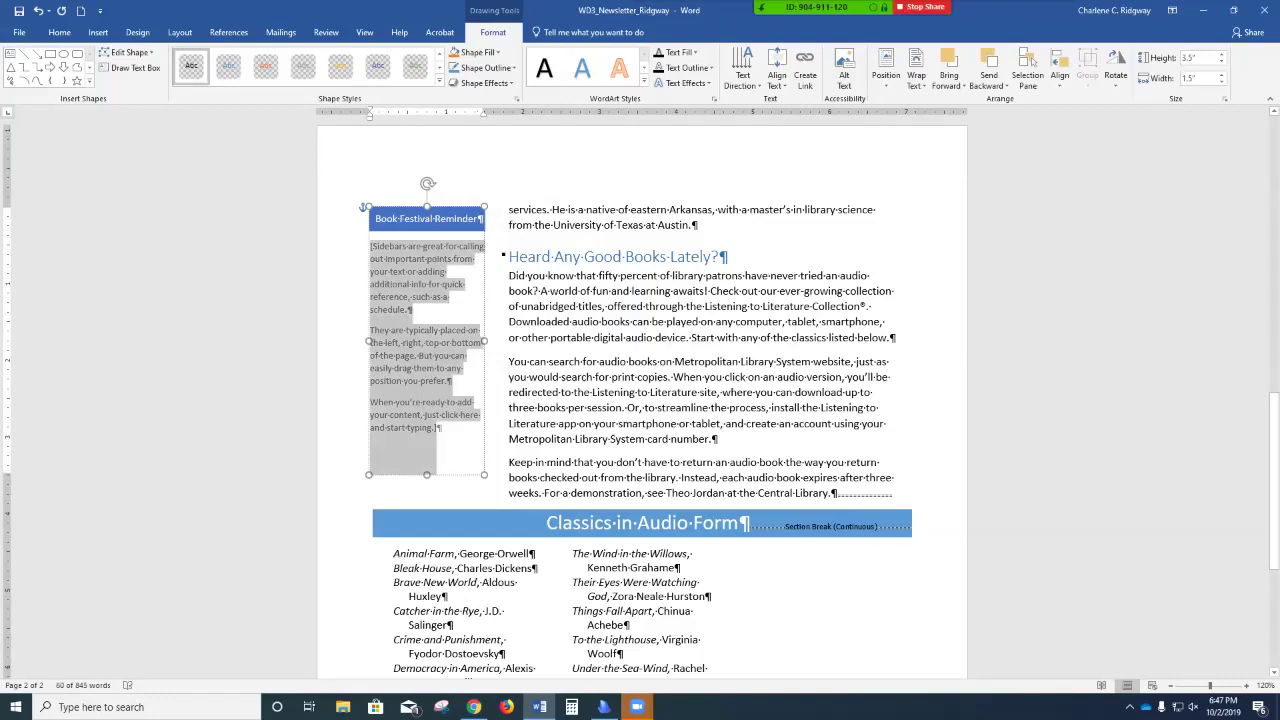
key(Delete)
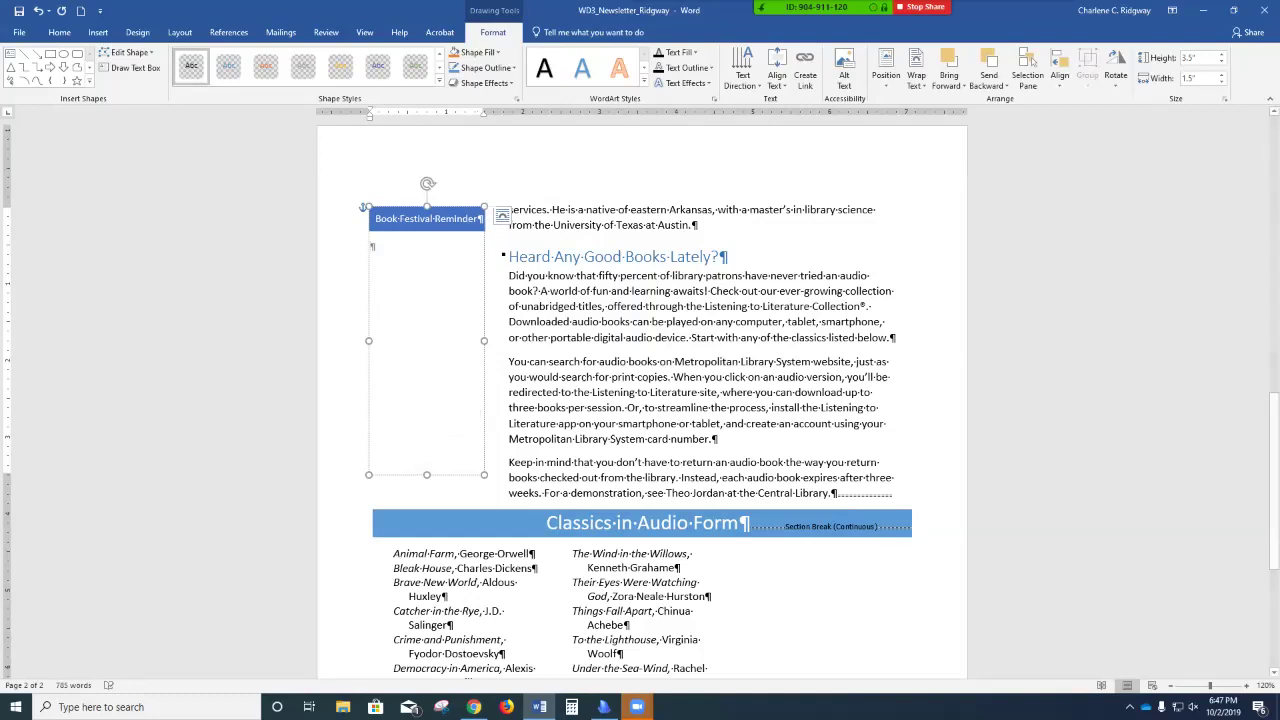
Insert the text of the file Support_WD_4_Festival into the sidebar body and delete the extra blank paragraph at the end.
click(98, 32)
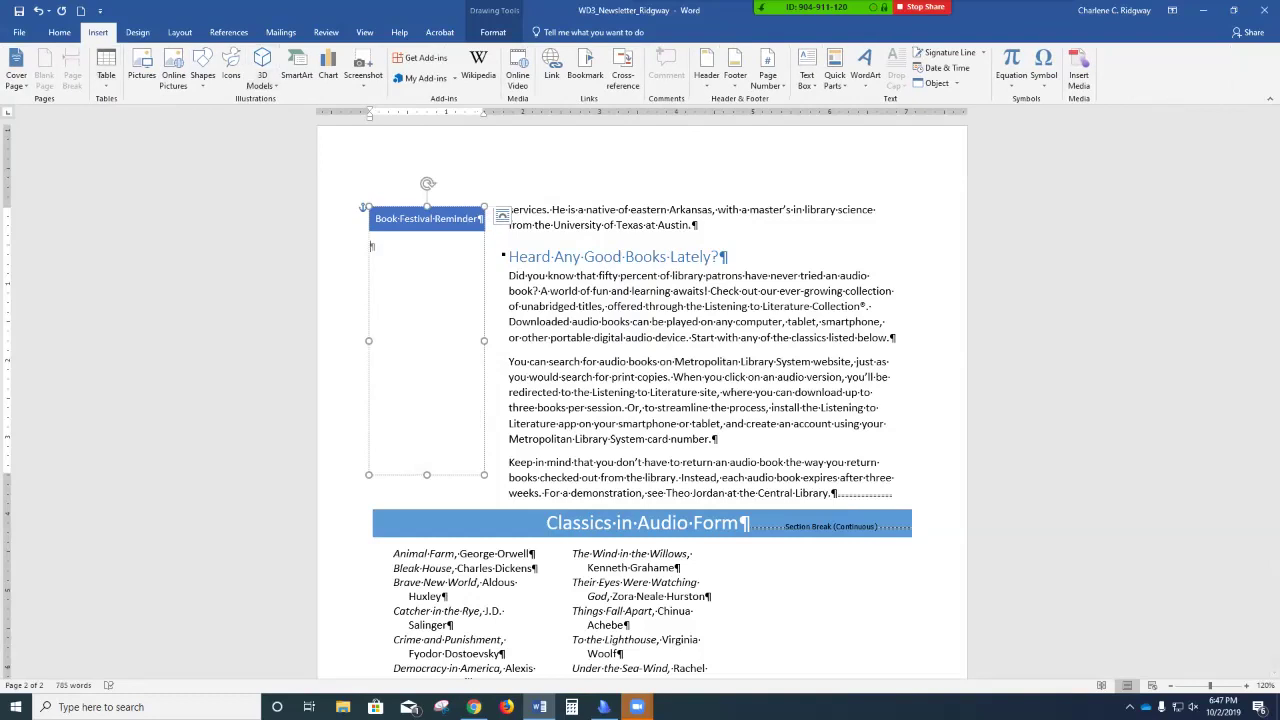
click(937, 83)
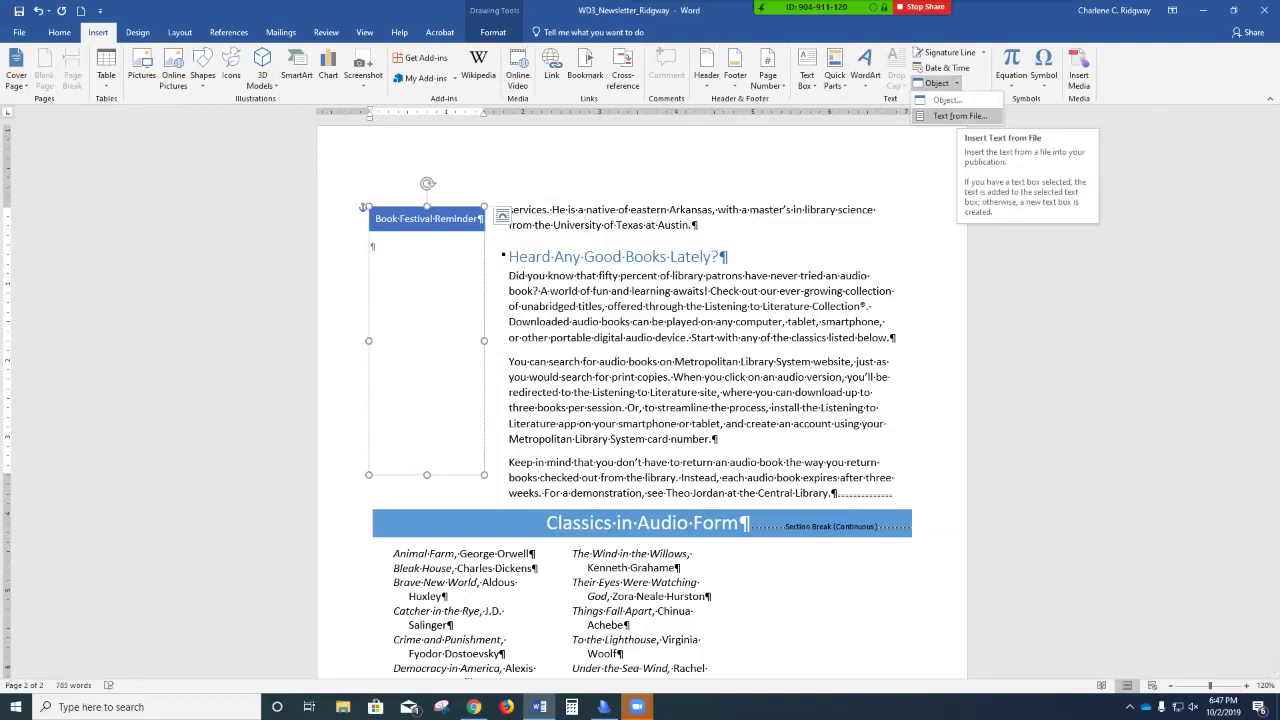
click(960, 116)
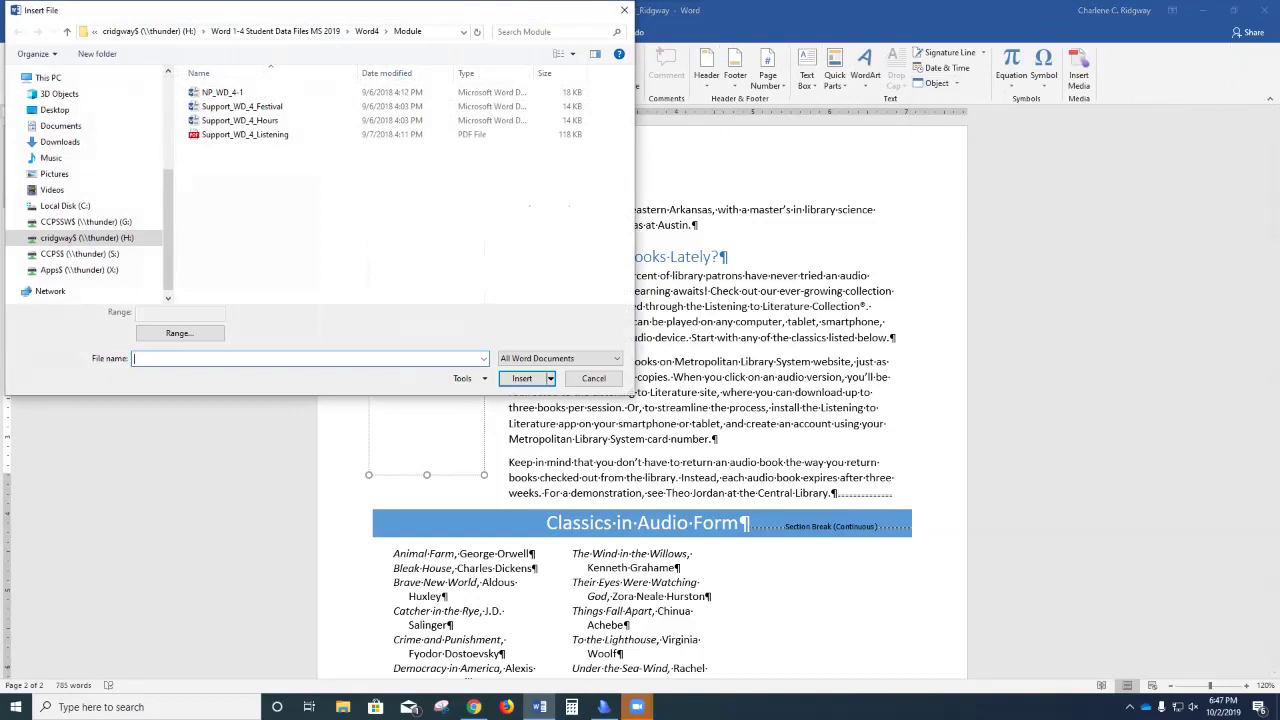
click(241, 106)
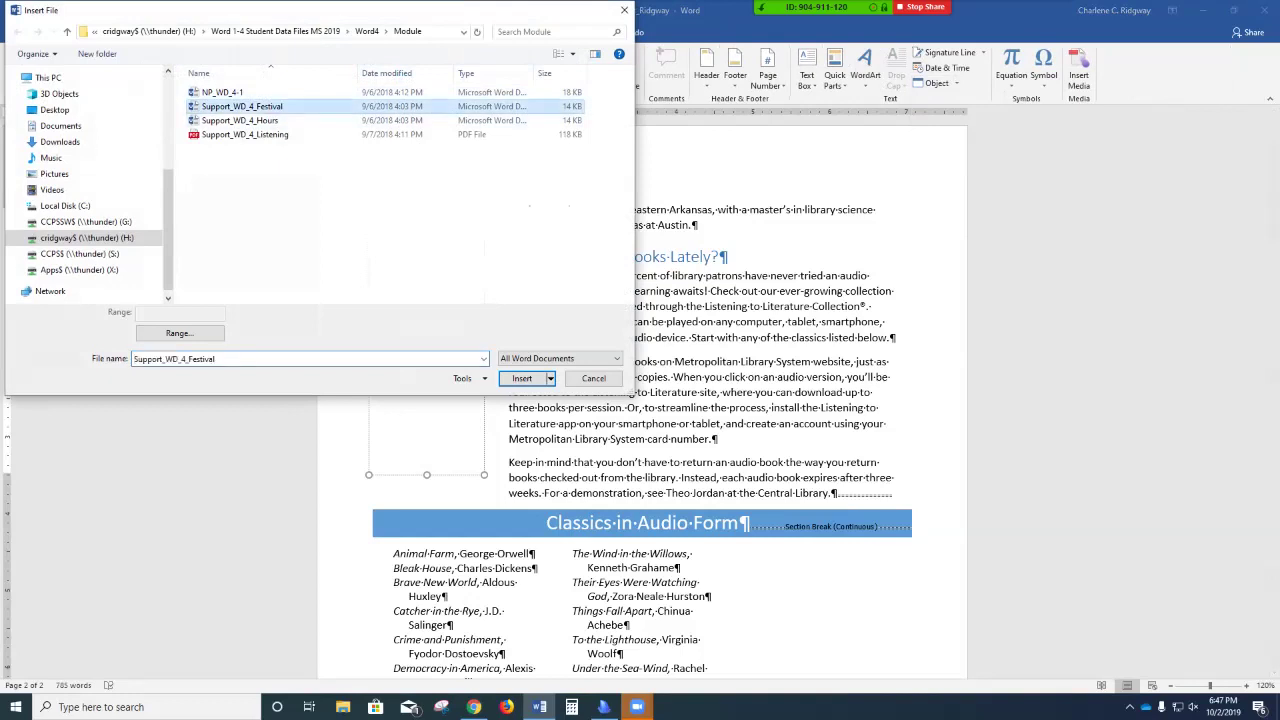
click(522, 378)
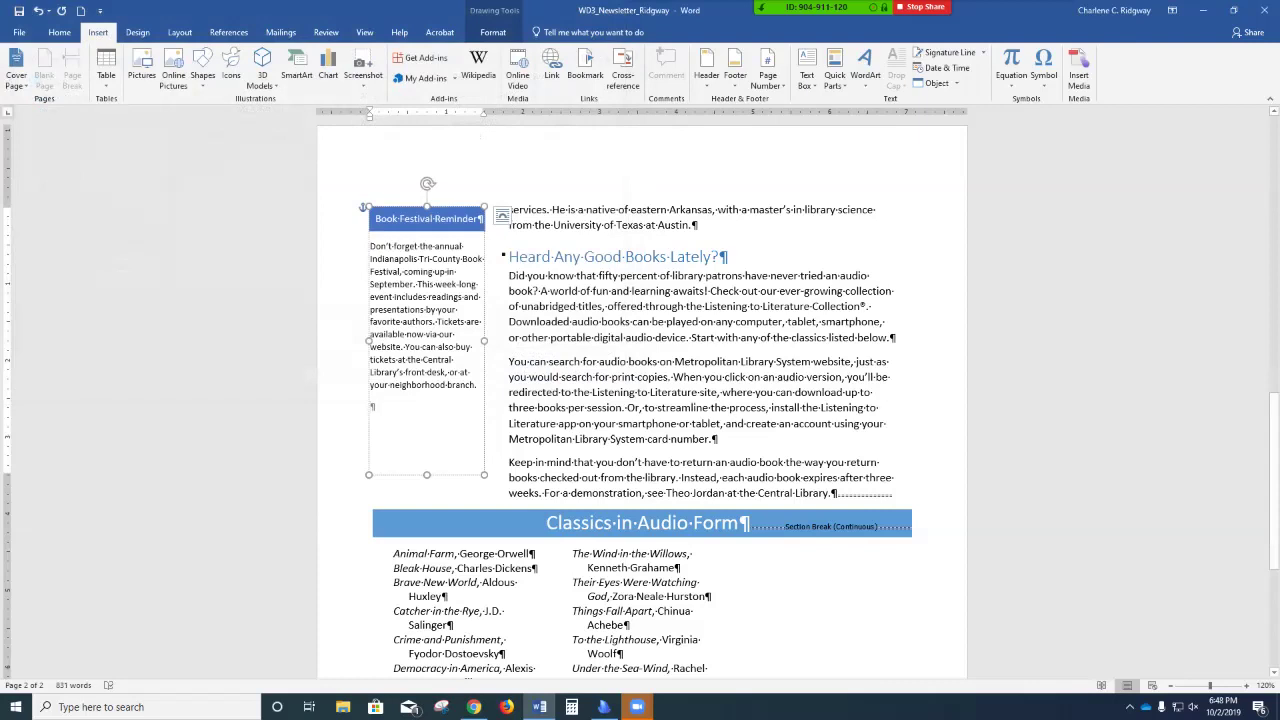
key(BackSpace)
Set all text in the Book Festival Reminder sidebar to 11 pt and save the newsletter.
key(ctrl+a)
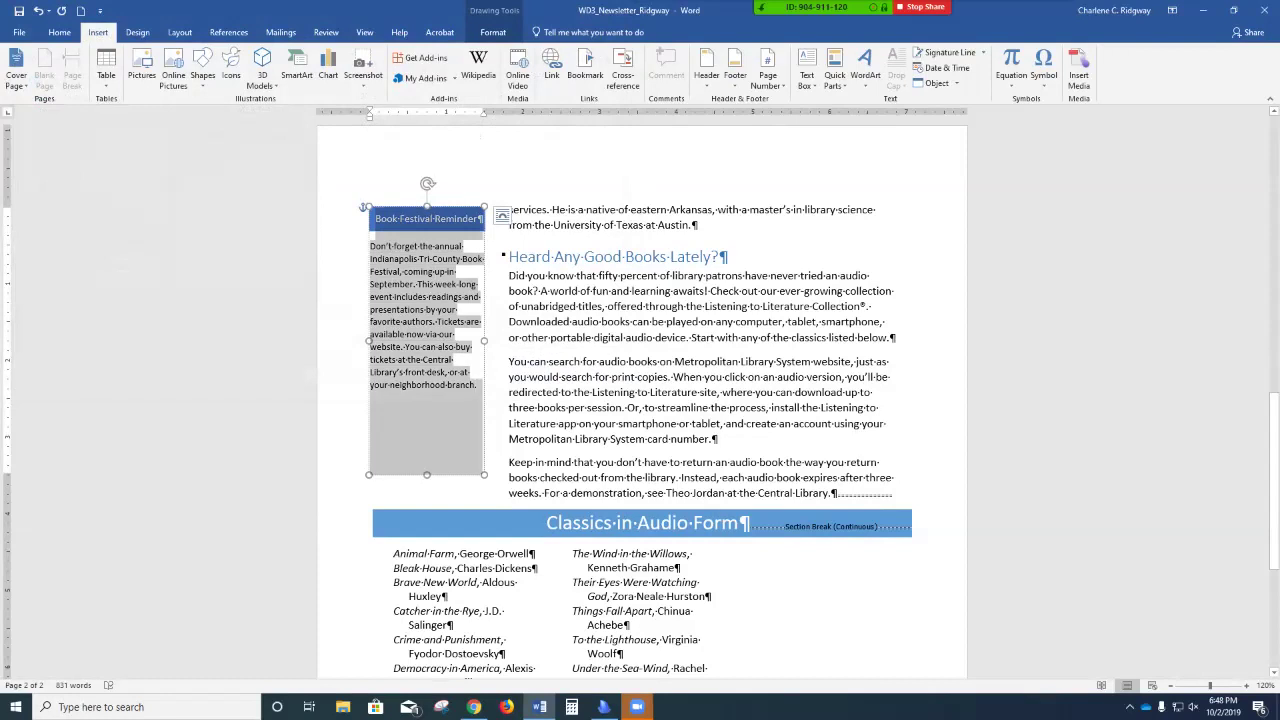
click(60, 32)
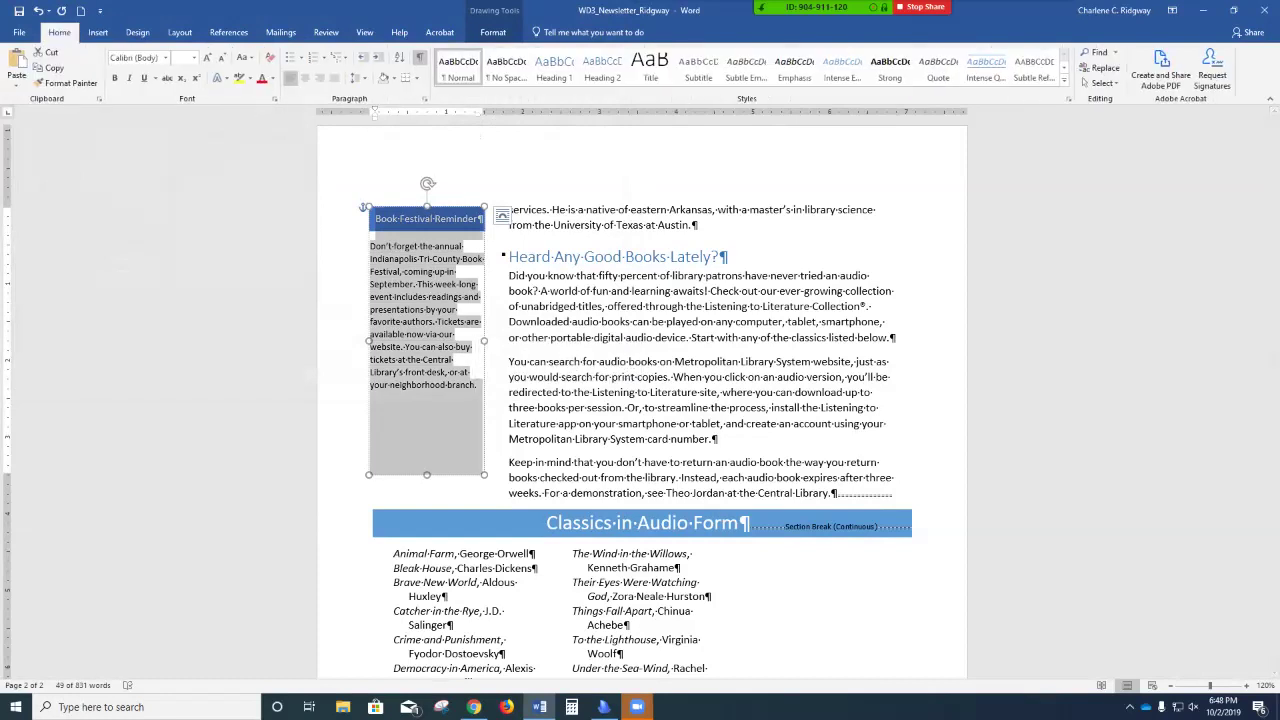
click(194, 58)
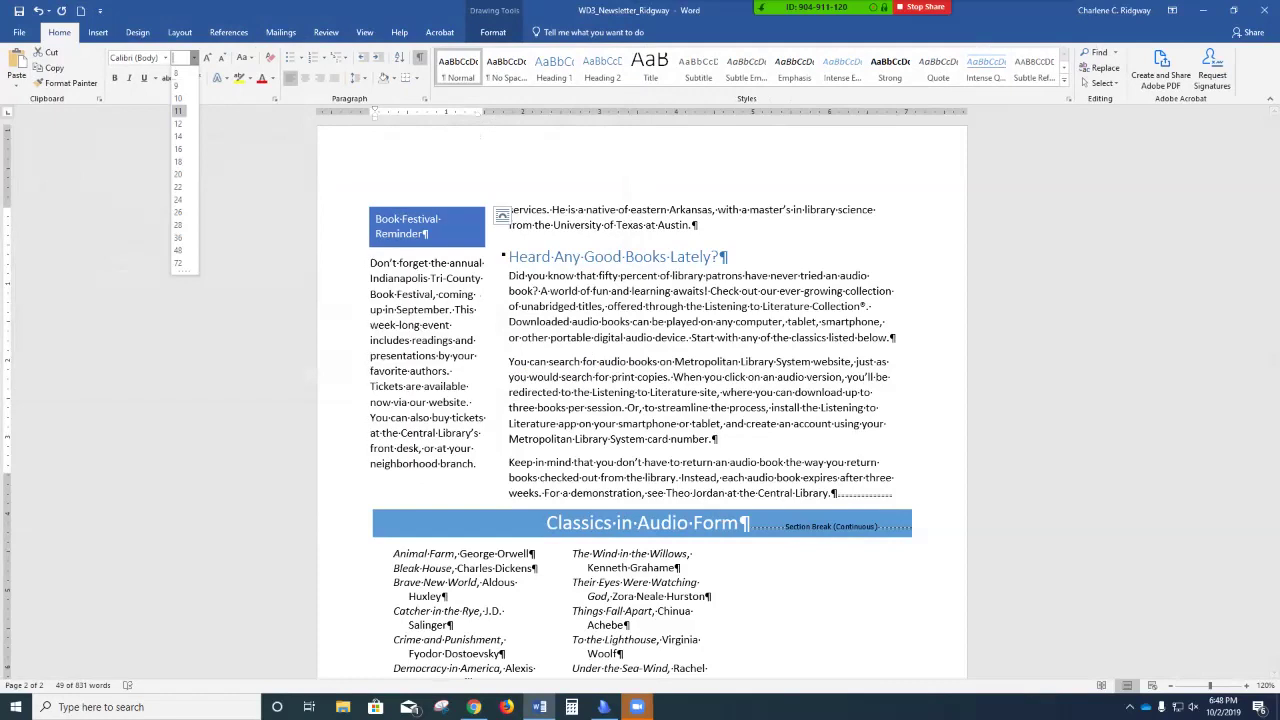
click(178, 111)
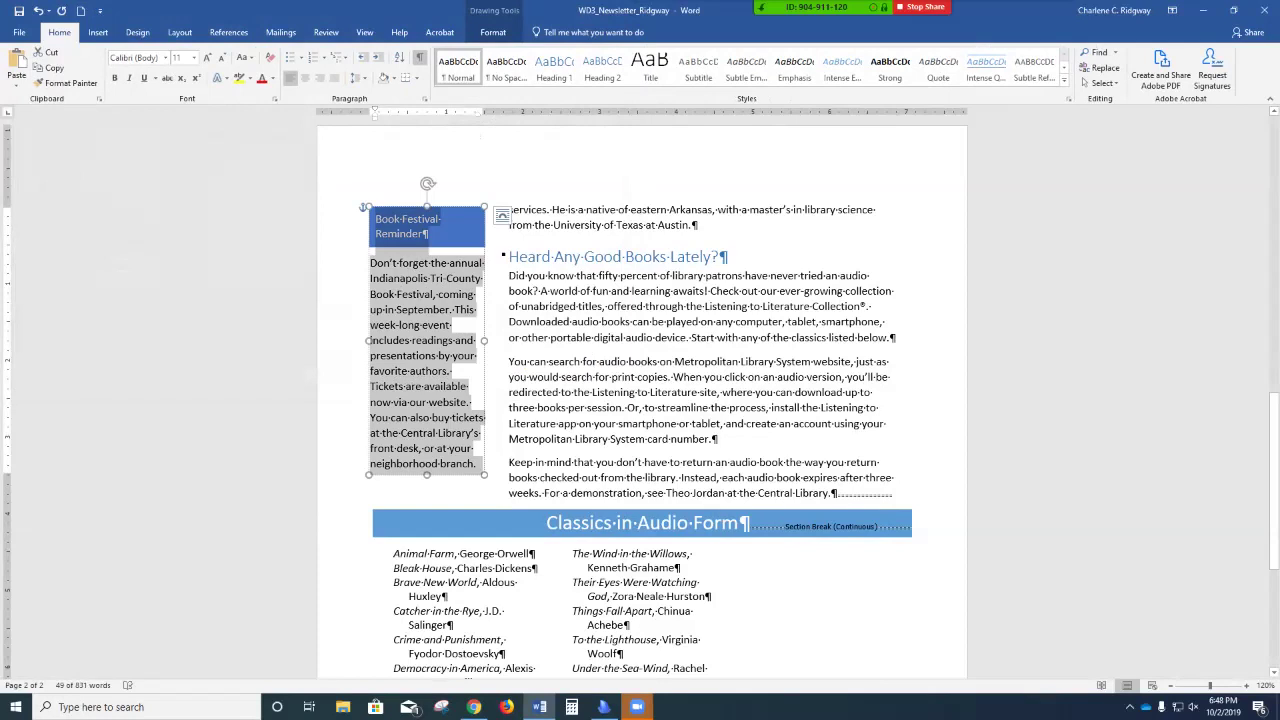
click(589, 321)
click(427, 340)
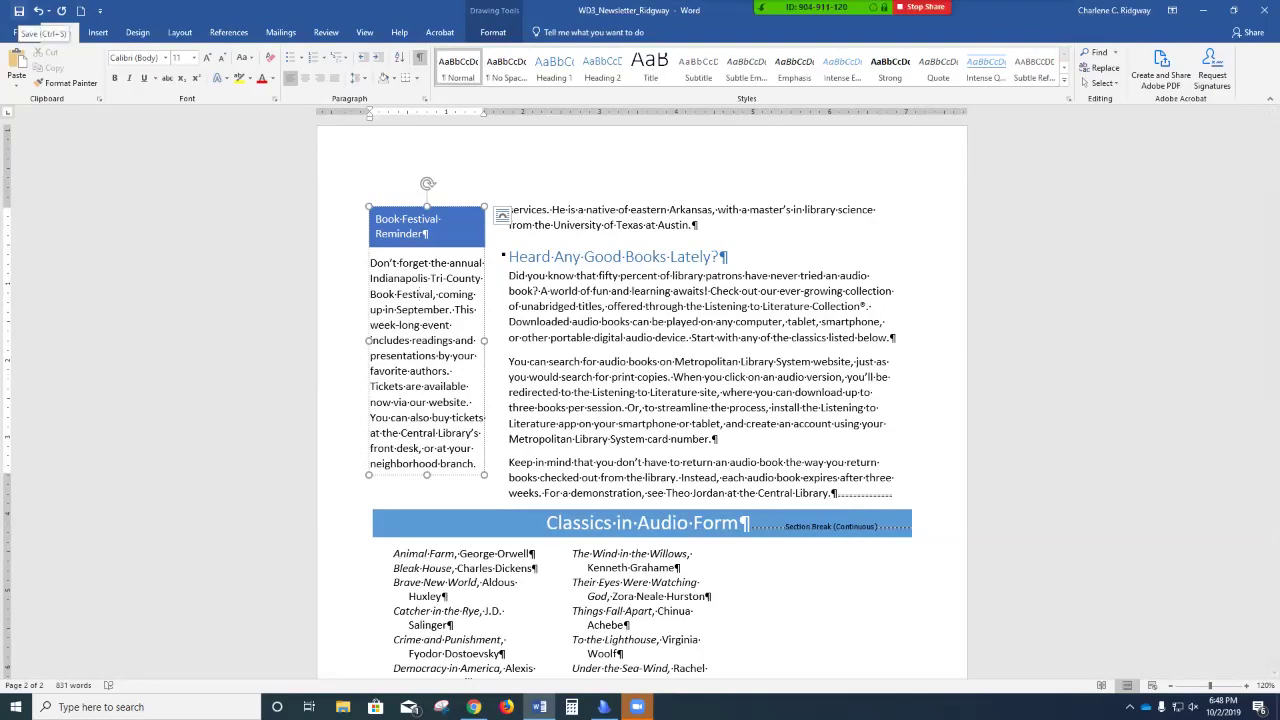
click(18, 11)
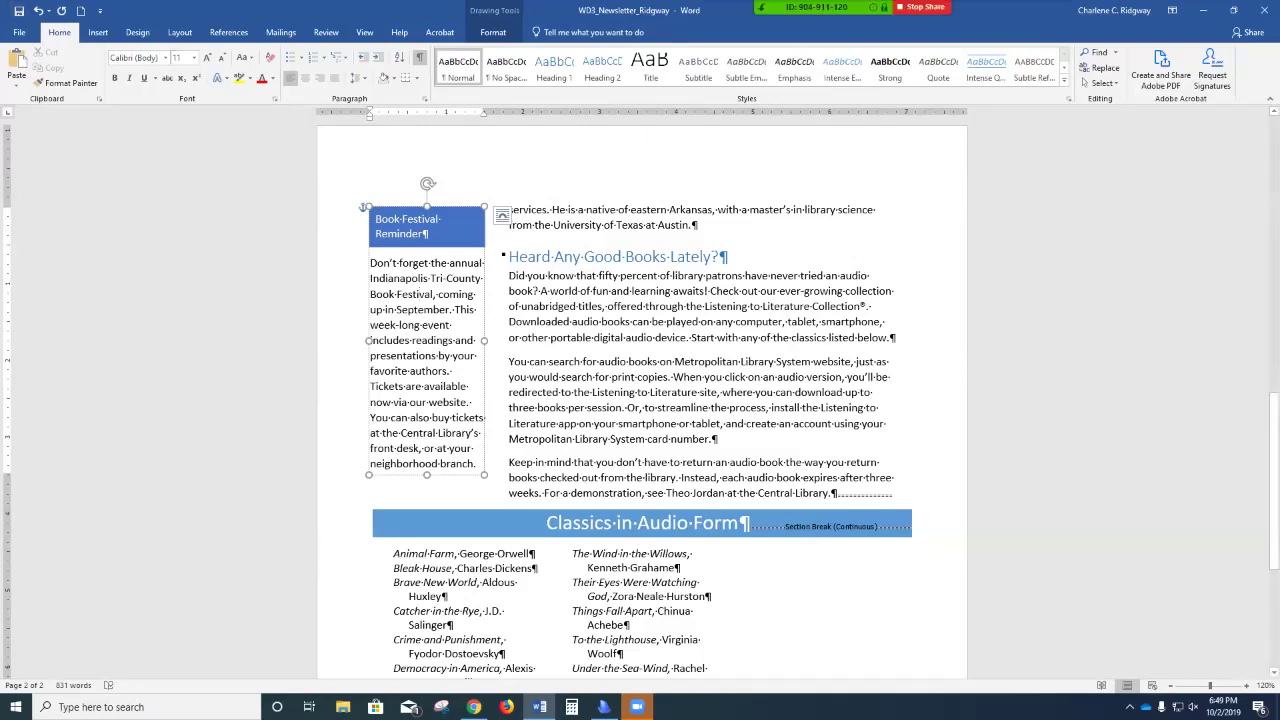
Add a dropped cap two lines high to the first paragraph under the "Happy Birthday!" heading.
scroll(640, 400, up, 8)
scroll(640, 400, up, 7)
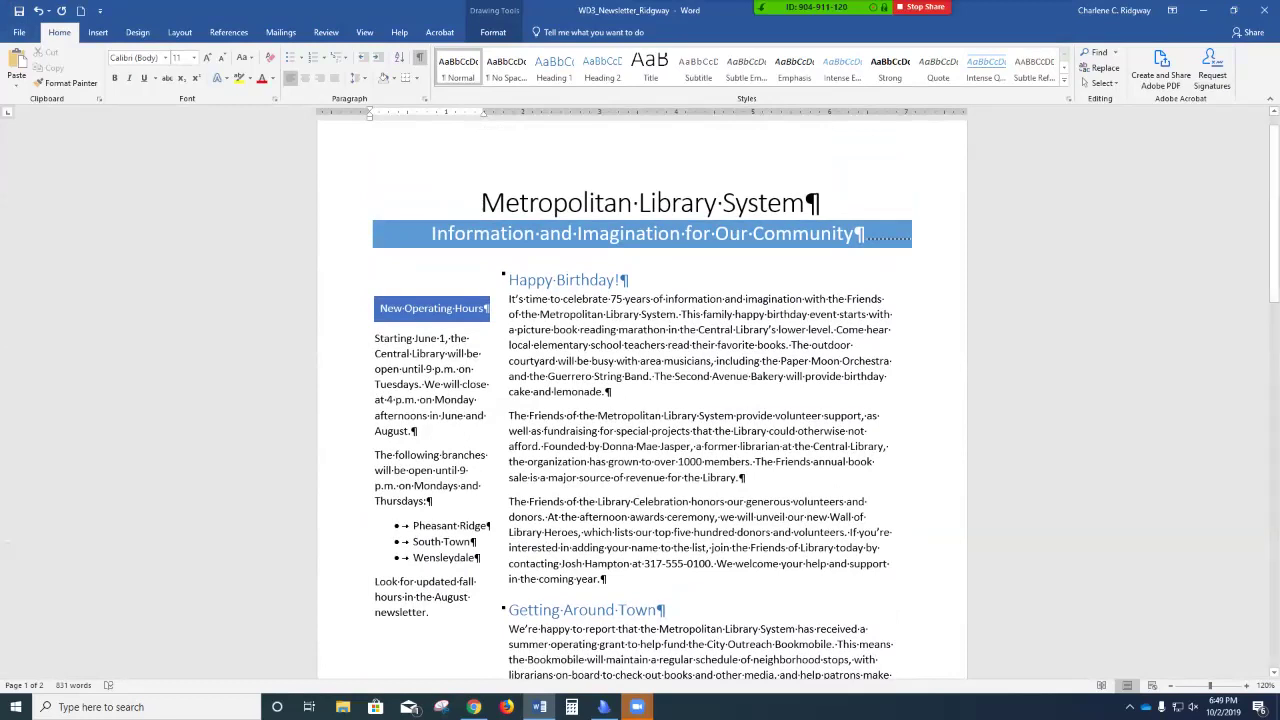
click(560, 298)
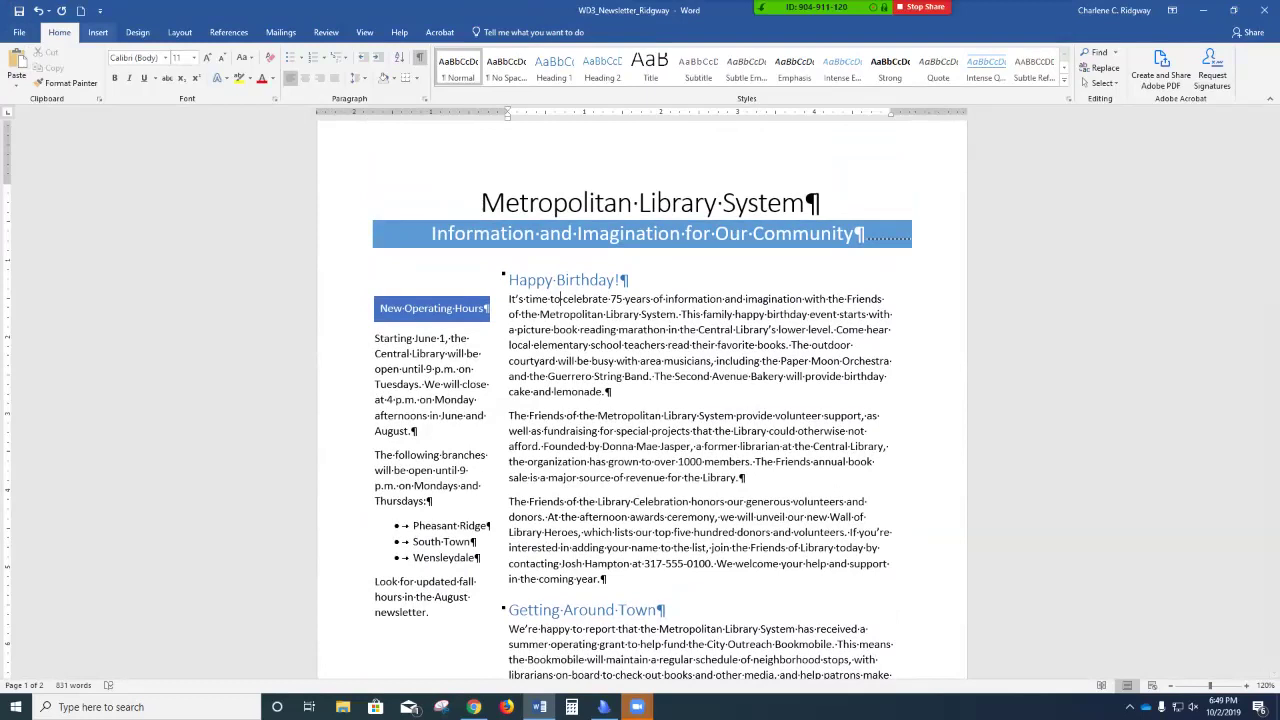
click(97, 32)
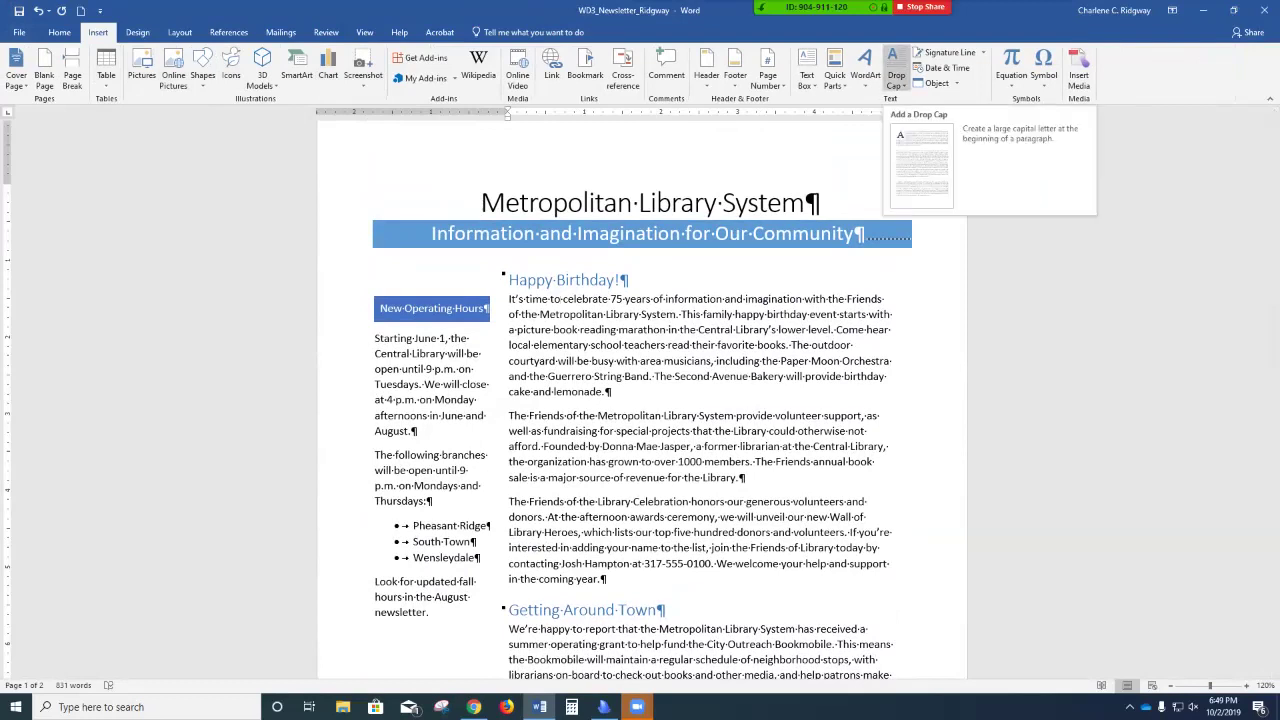
click(896, 78)
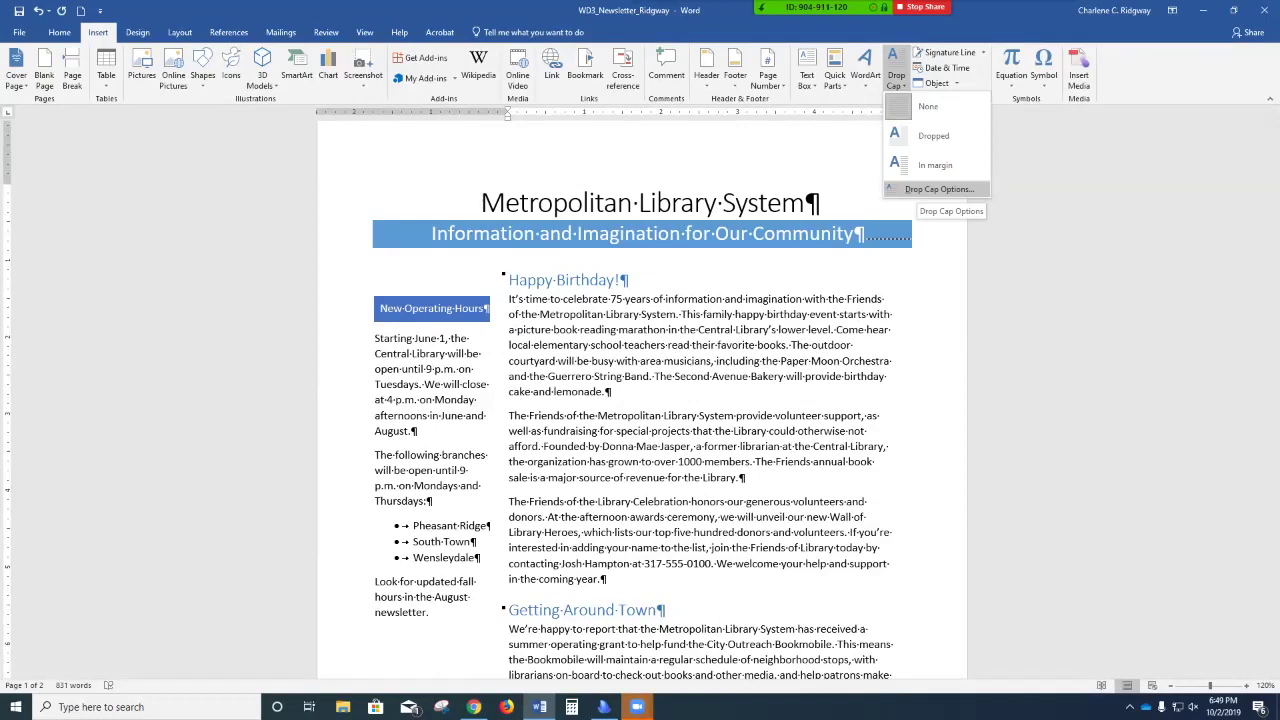
click(938, 189)
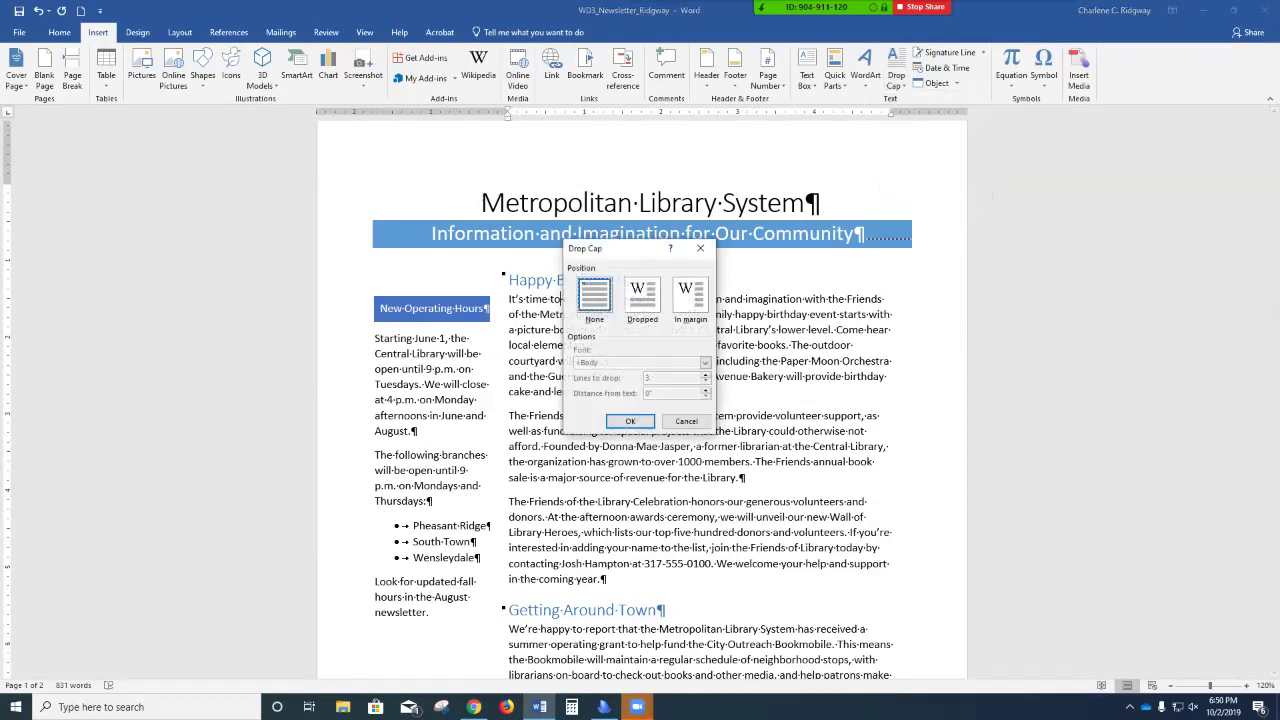
click(642, 295)
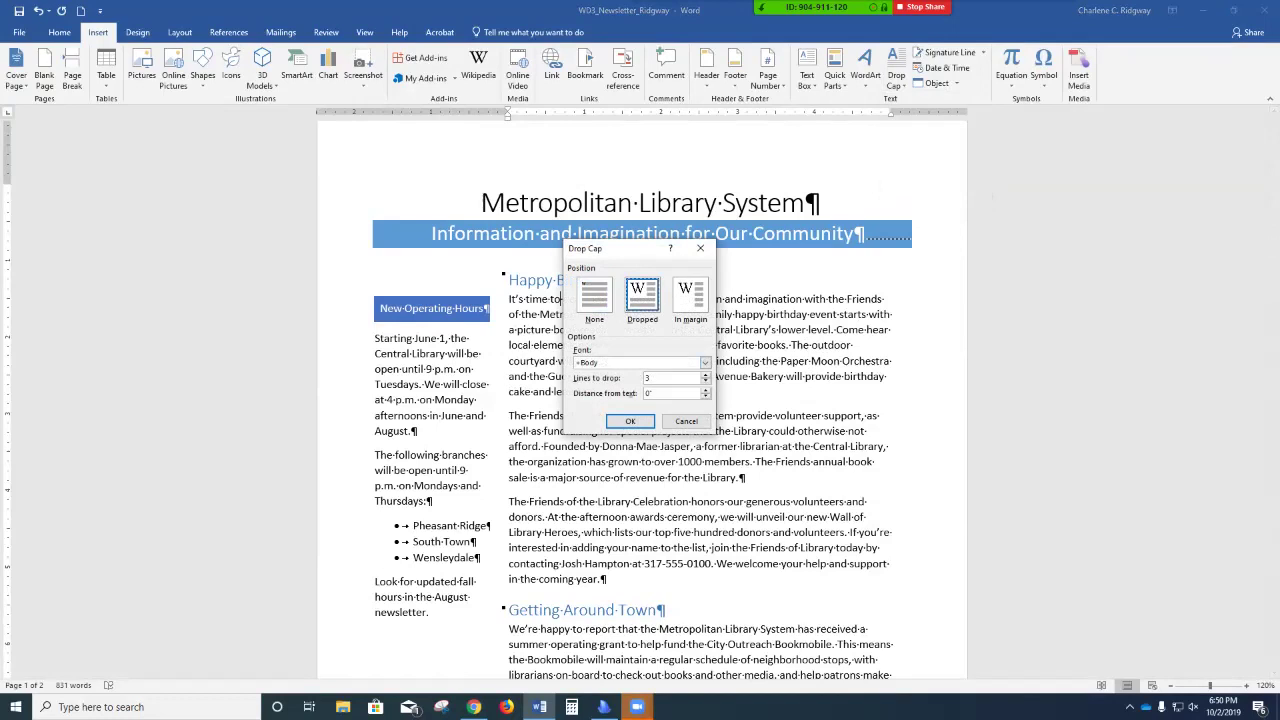
click(705, 381)
click(630, 421)
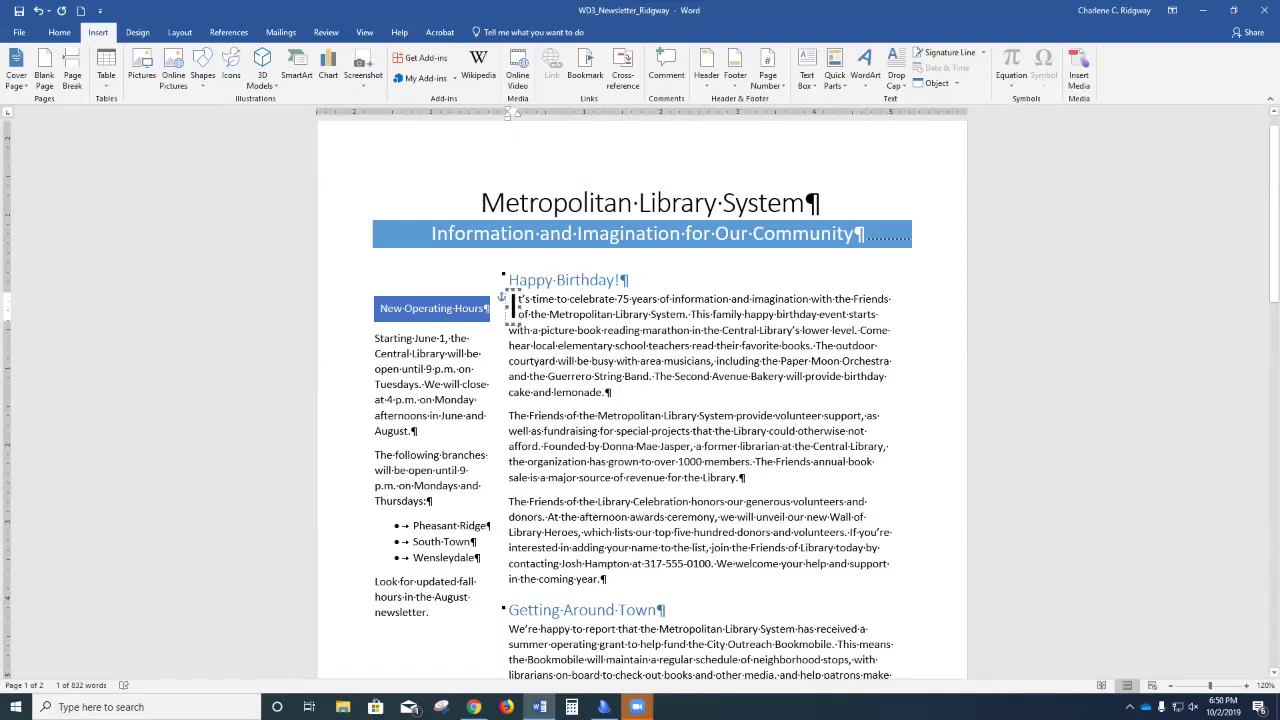
Add a dropped cap two lines high to the first paragraph under the "A Fond Farewell" heading.
scroll(513, 305, down, 8)
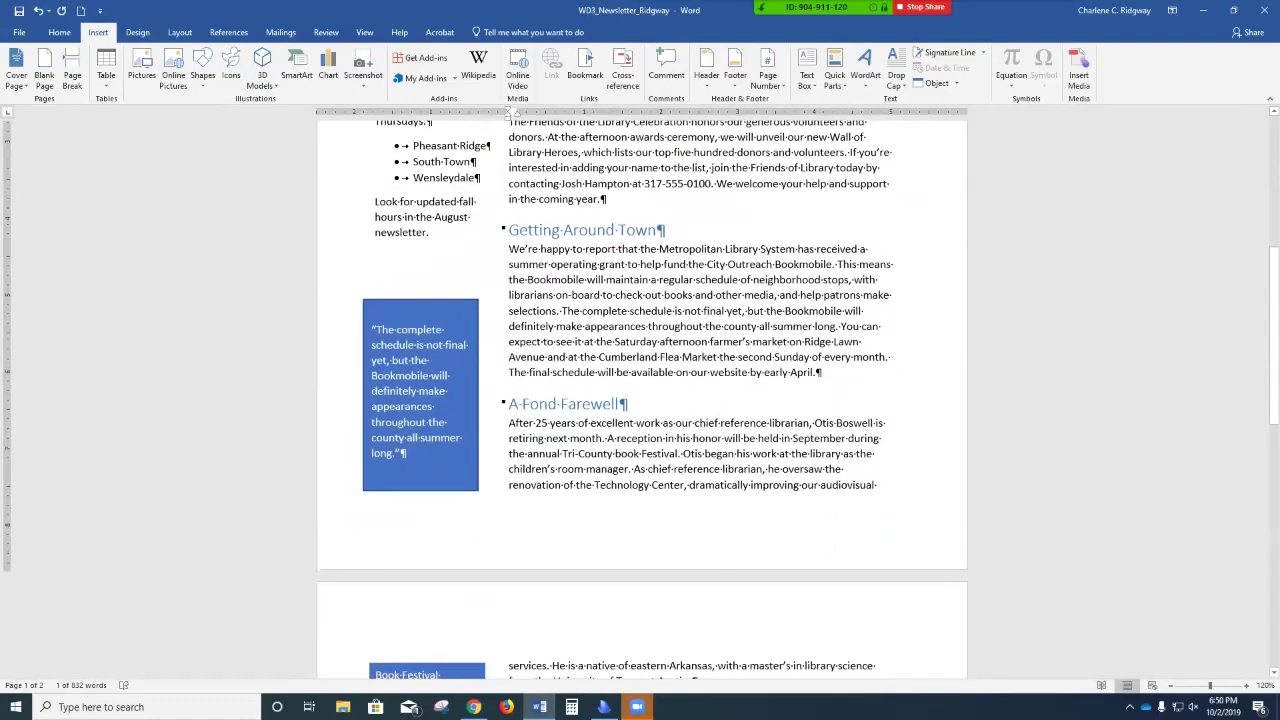
click(531, 423)
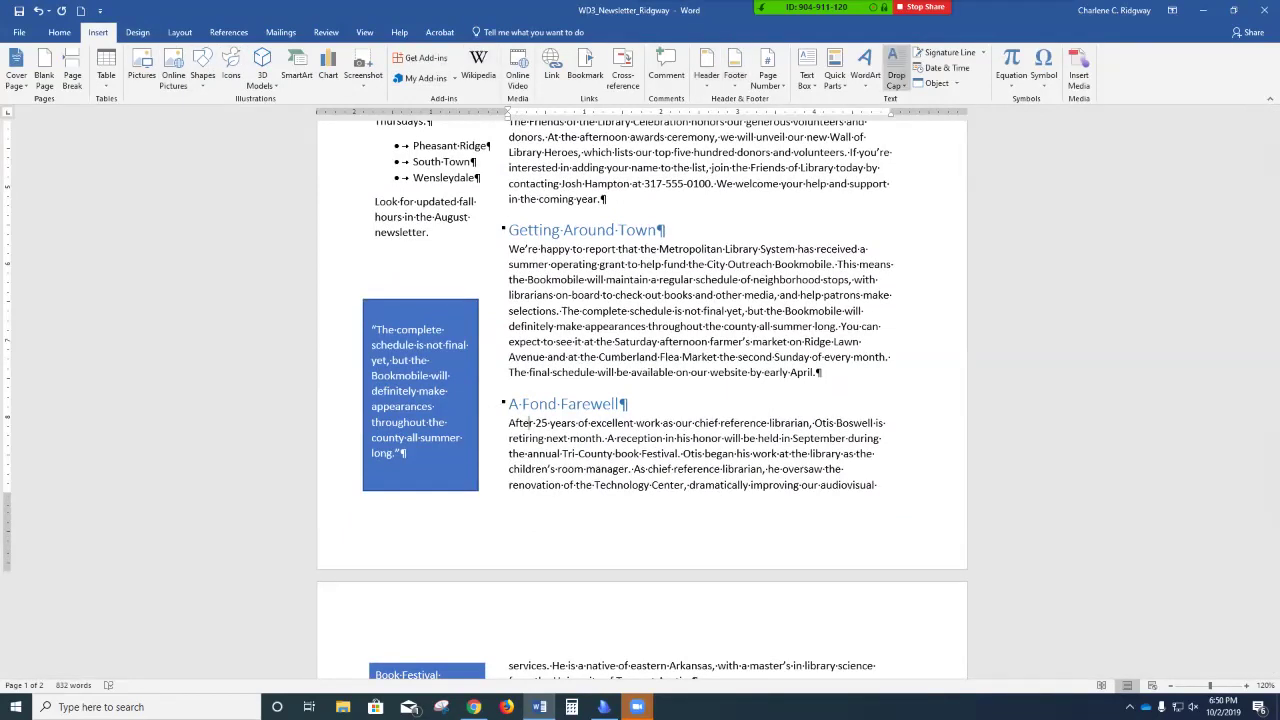
click(896, 75)
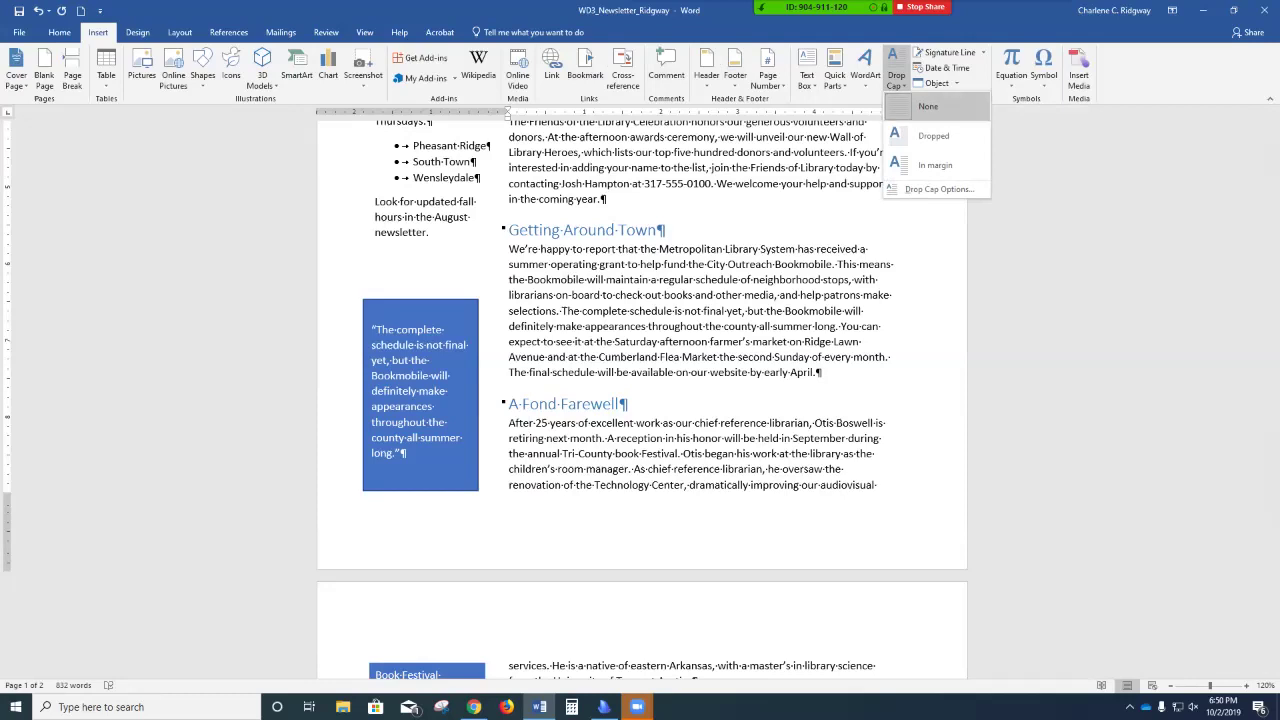
click(938, 189)
key(alt+d)
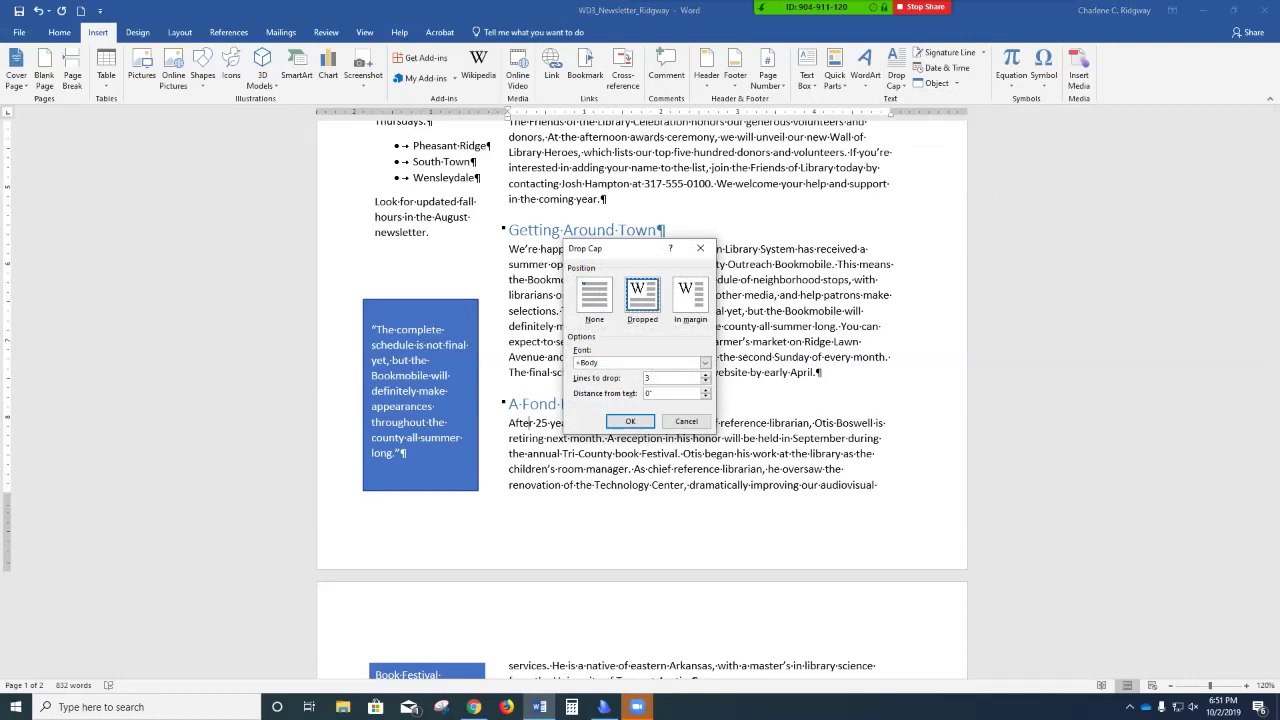
key(Return)
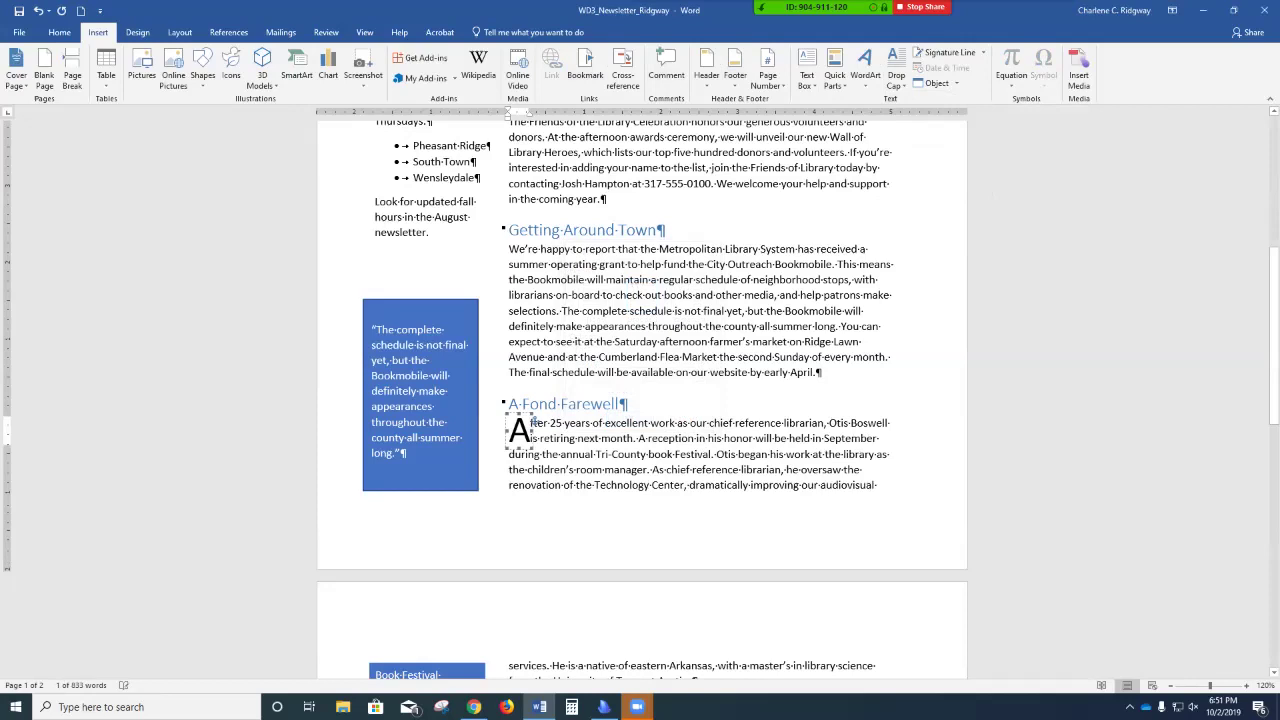
Add a dropped cap two lines high to the first paragraph under the "Heard Any Good Books Lately?" heading.
scroll(640, 400, down, 7)
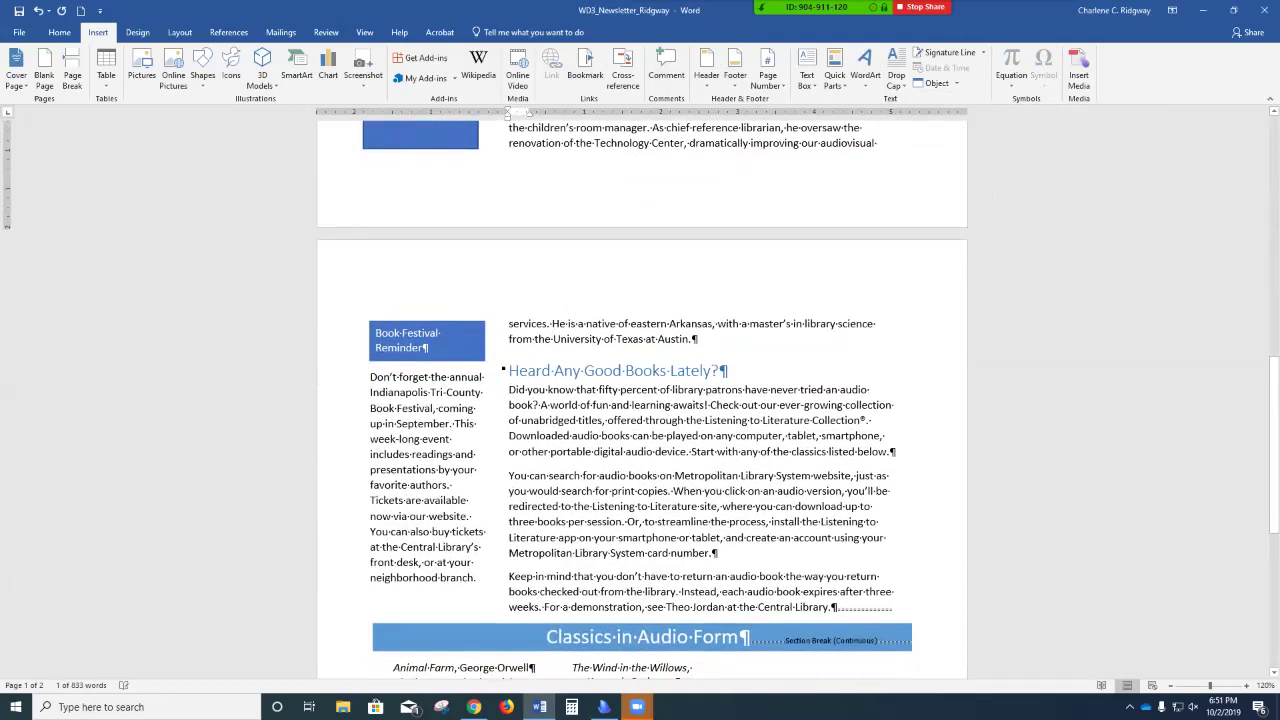
scroll(640, 400, down, 1)
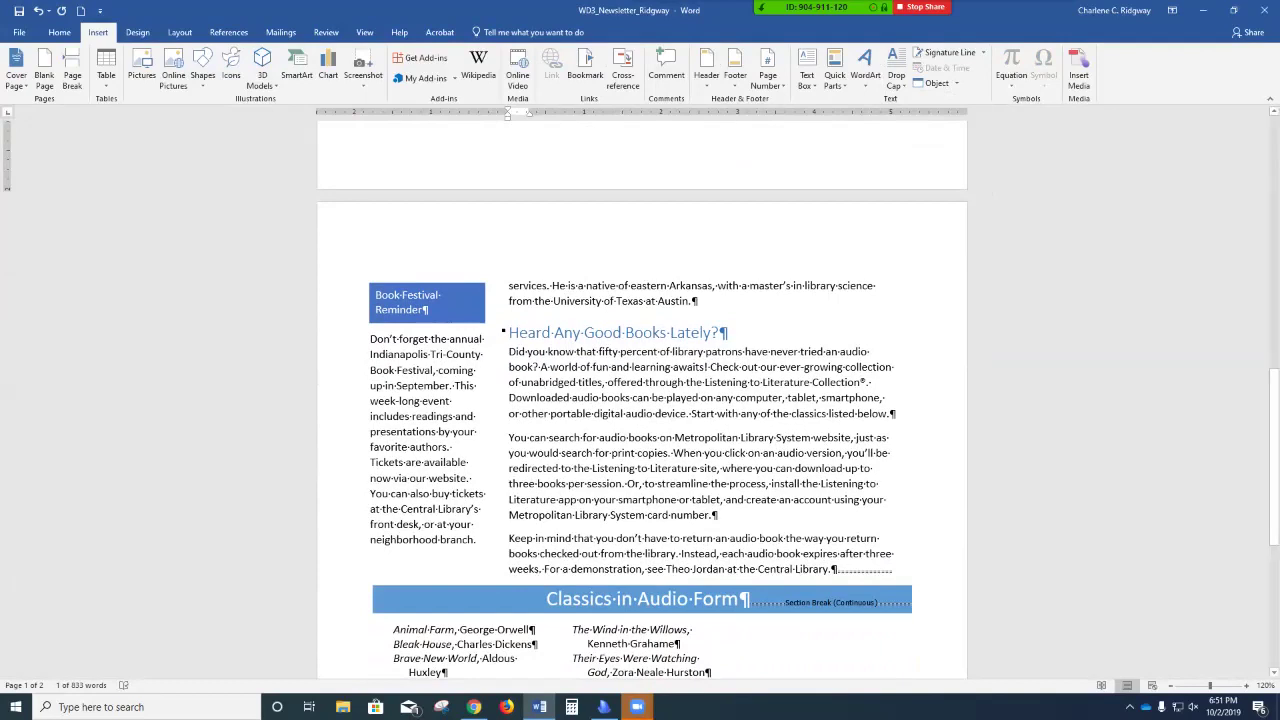
click(540, 352)
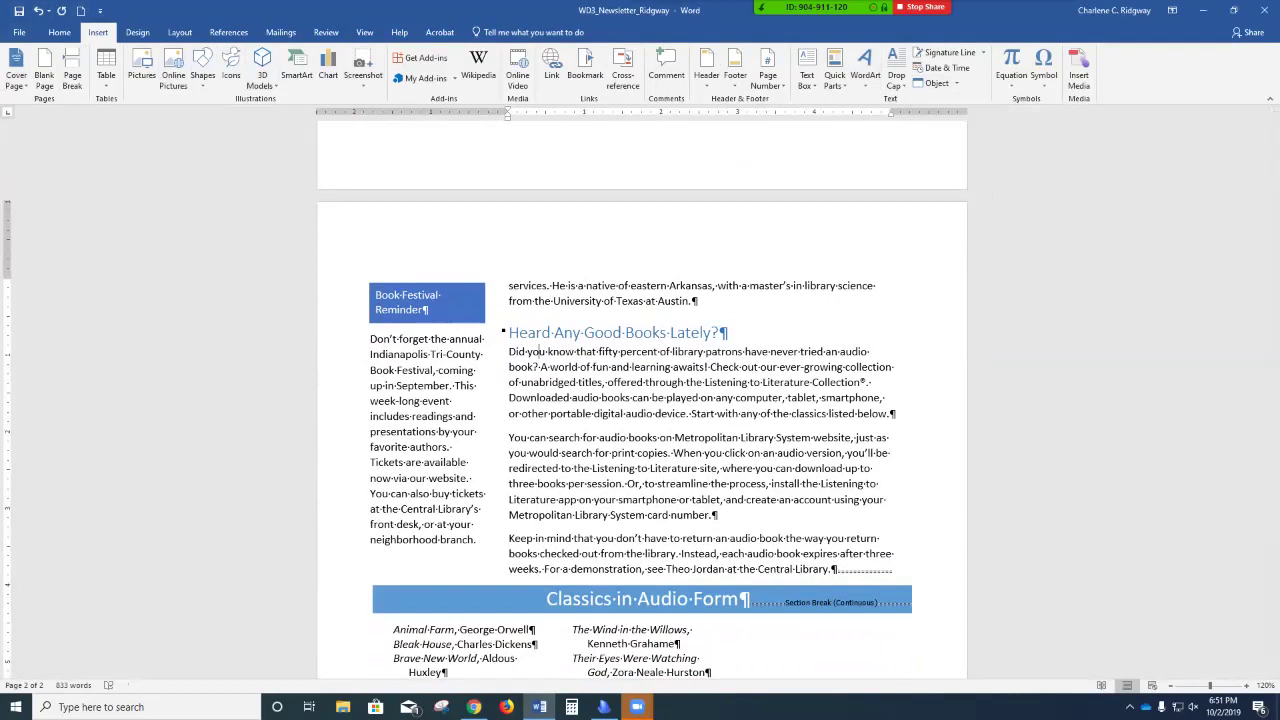
click(896, 78)
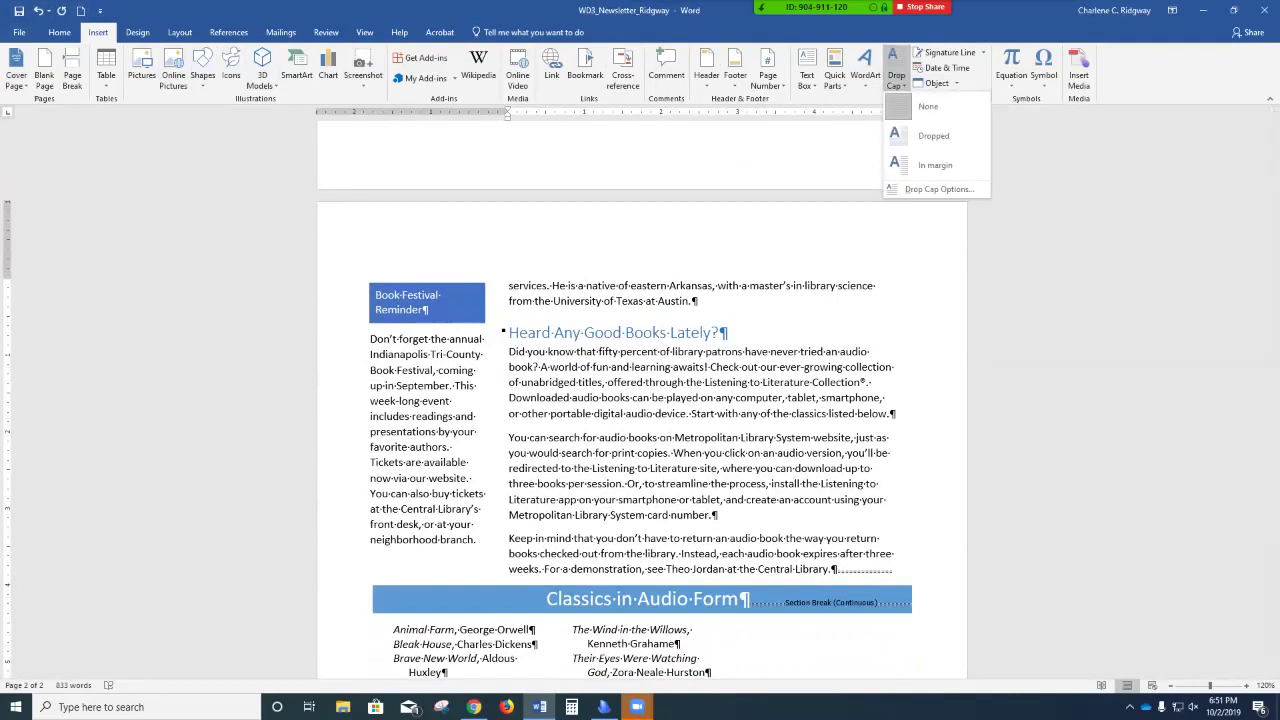
click(933, 136)
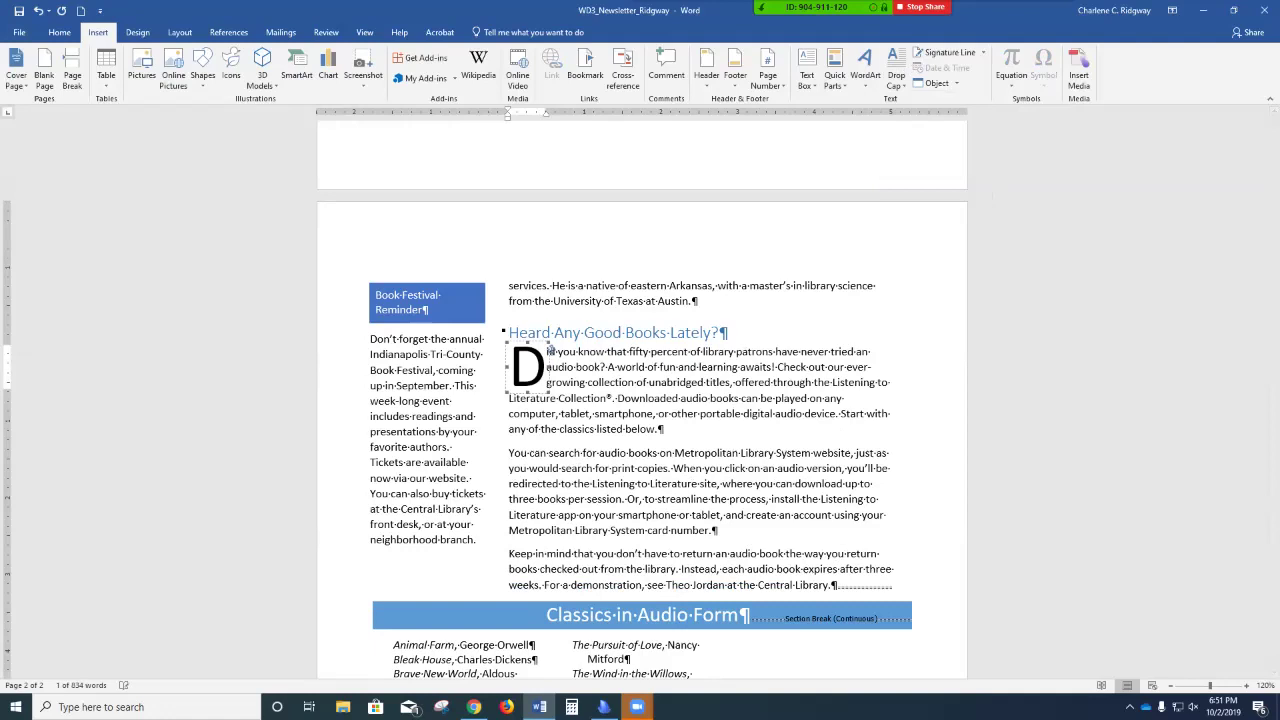
click(896, 76)
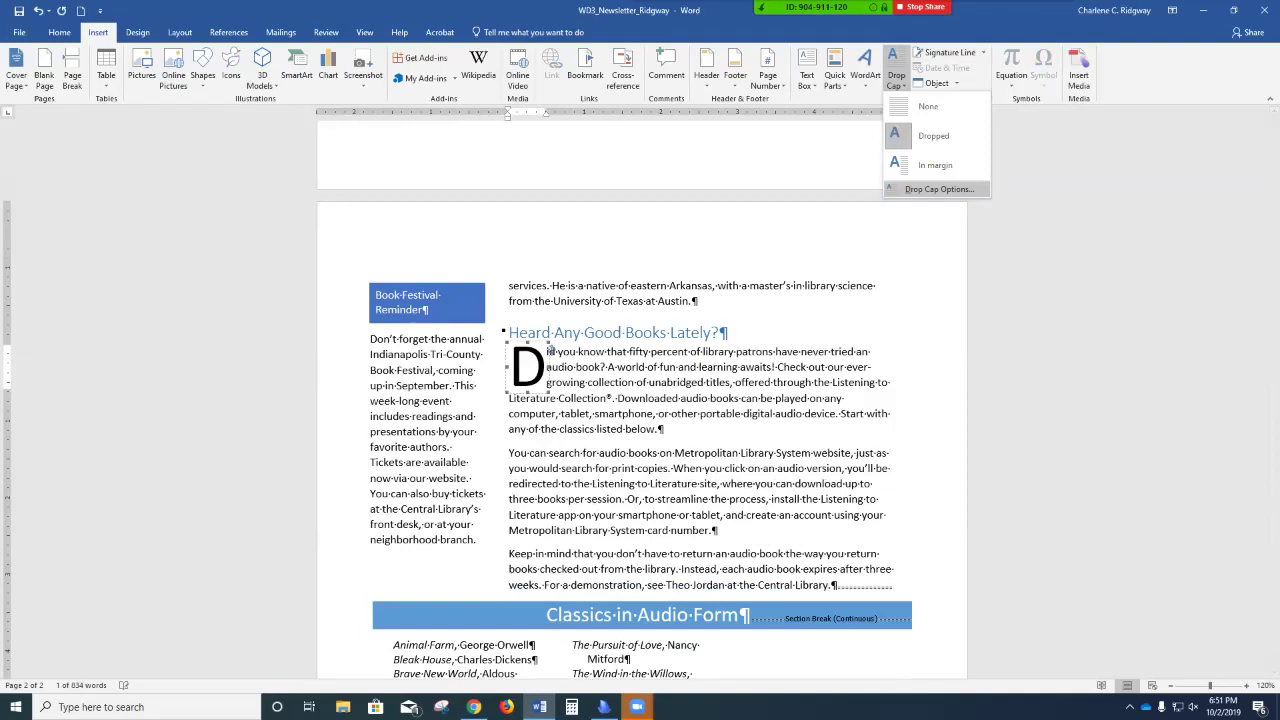
click(939, 189)
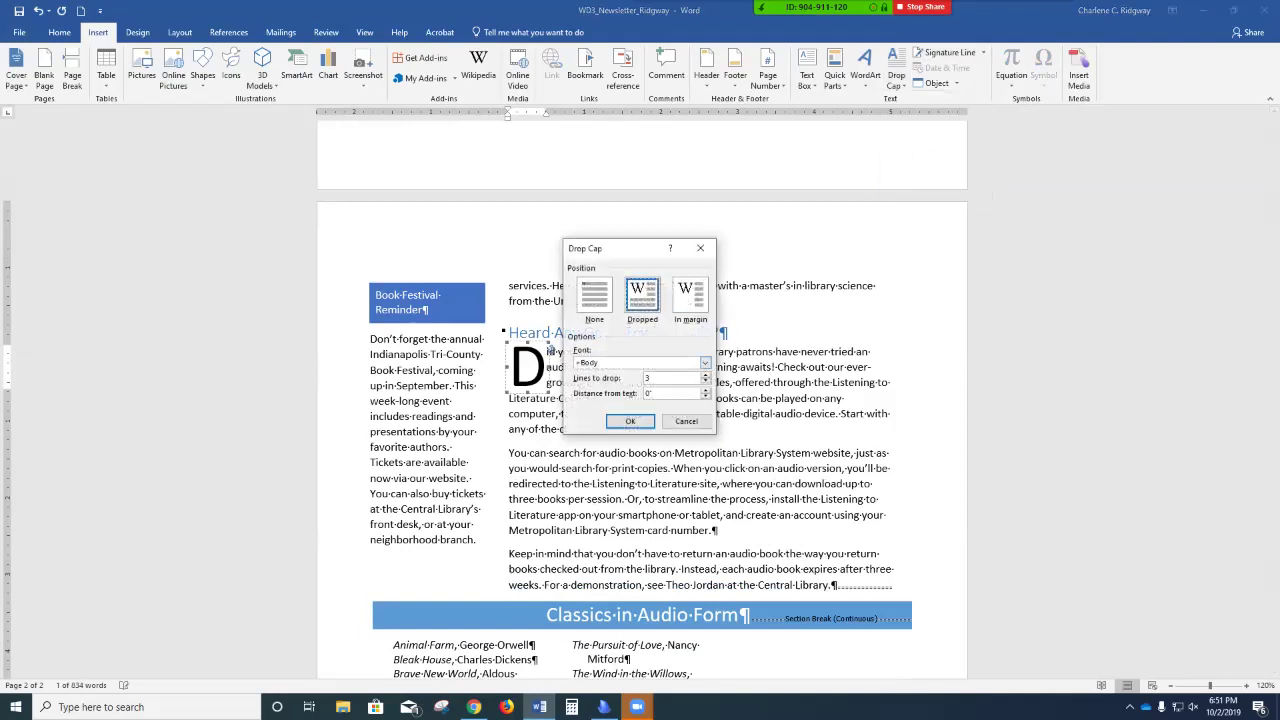
click(705, 381)
click(630, 421)
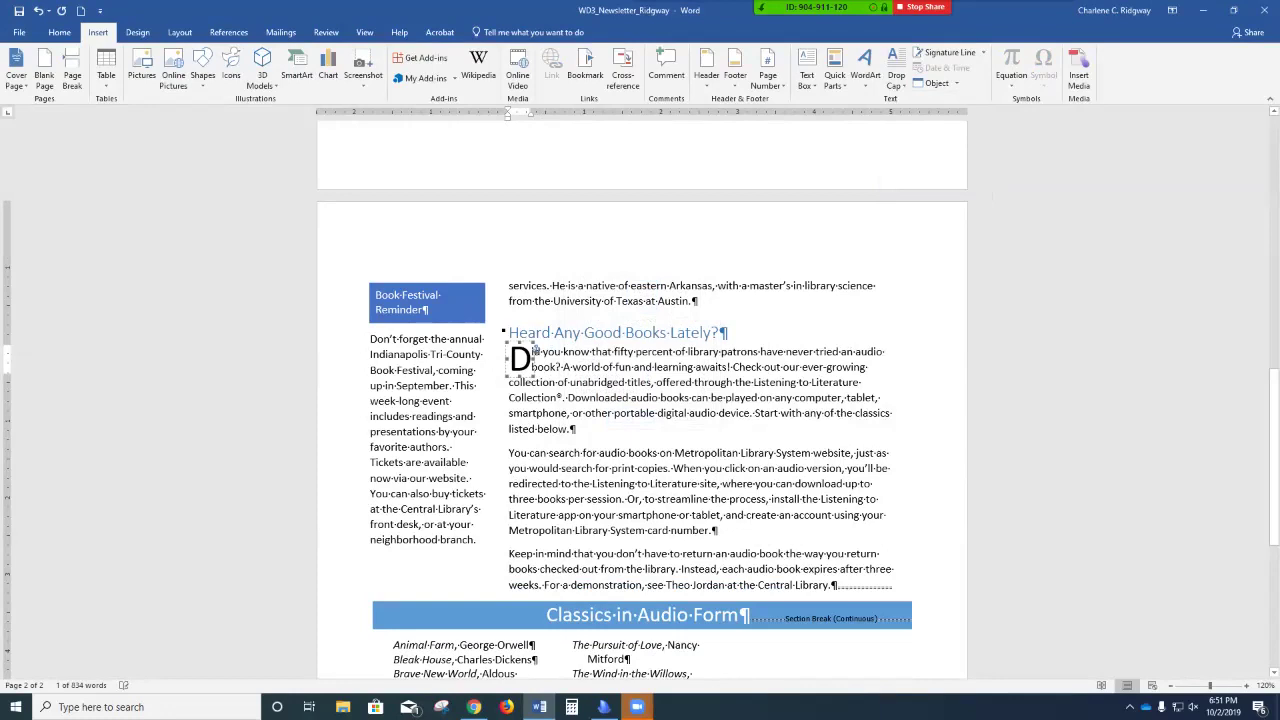
click(1055, 18)
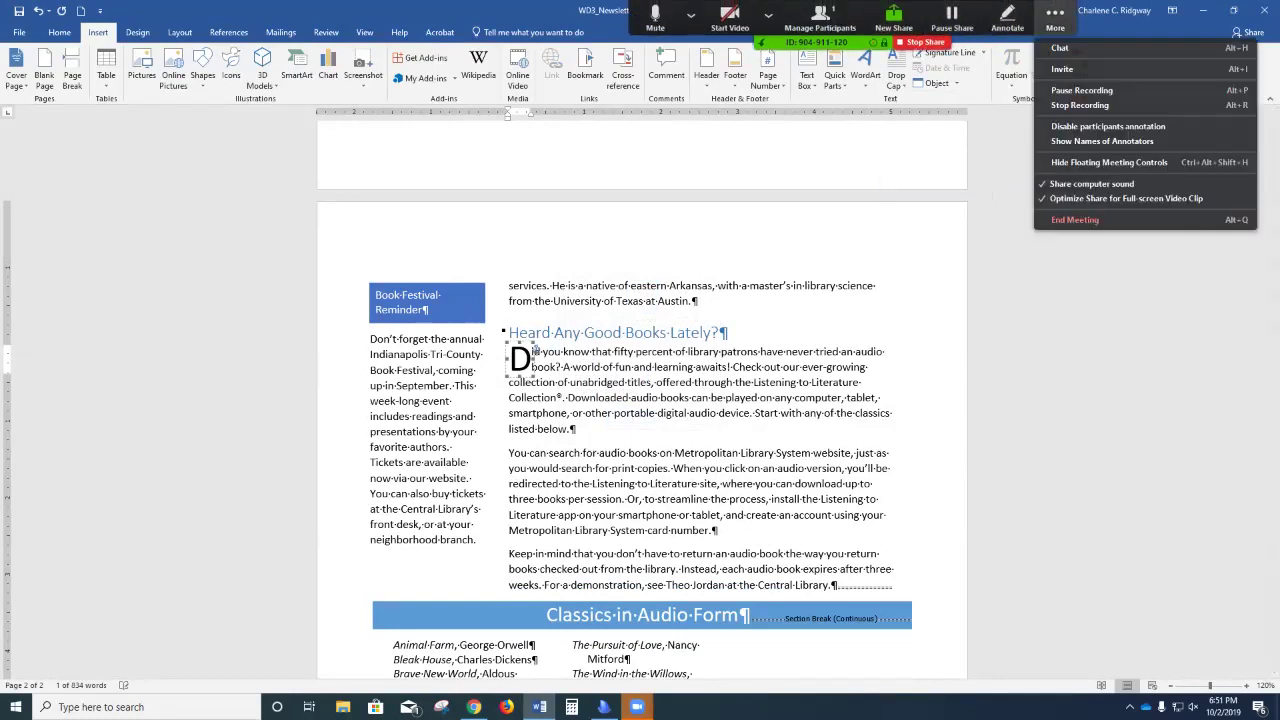